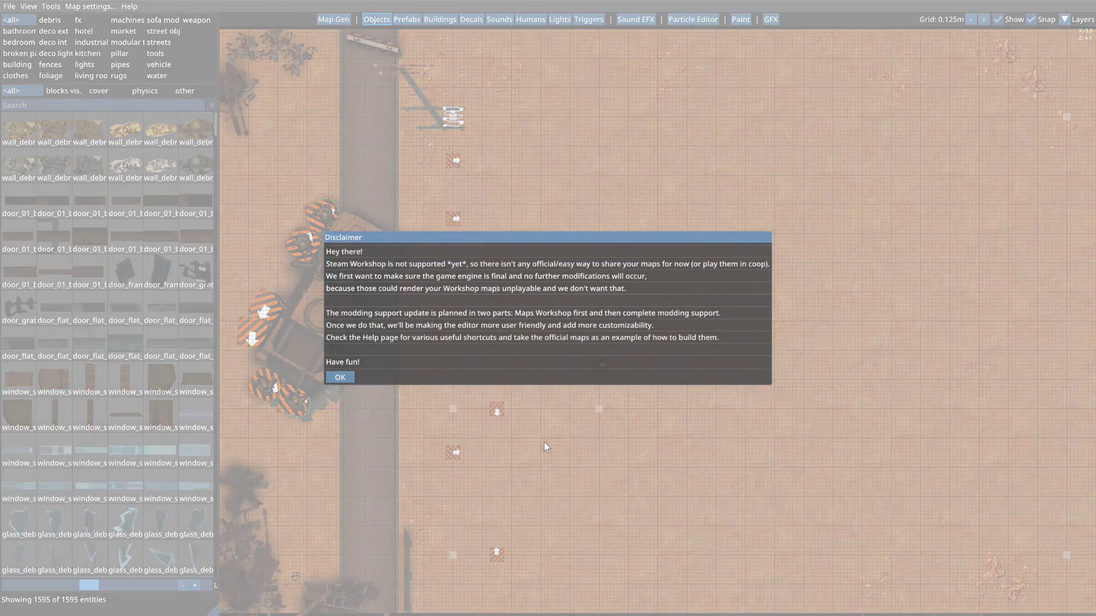
Dismiss the disclaimer and create a new map with the XML name and map name Tutorial.
click(340, 378)
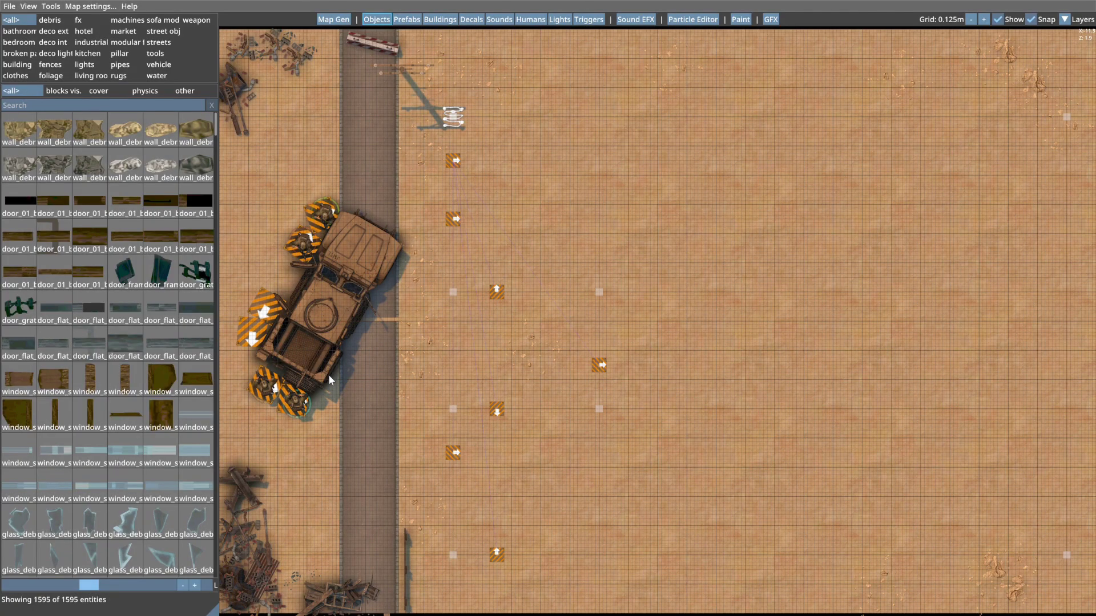
mouse_move(10, 7)
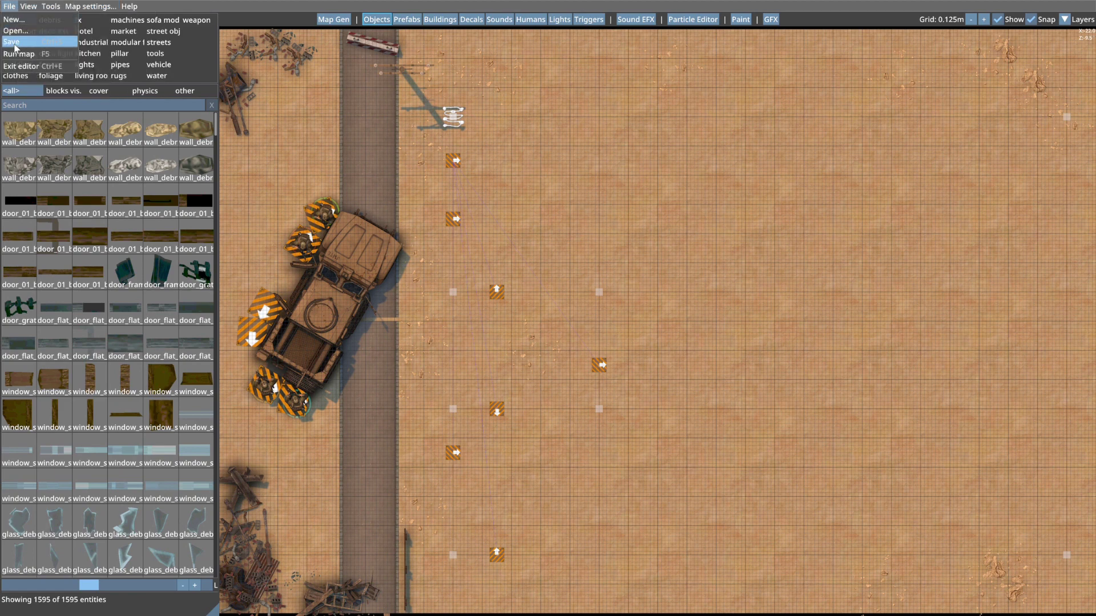
click(17, 21)
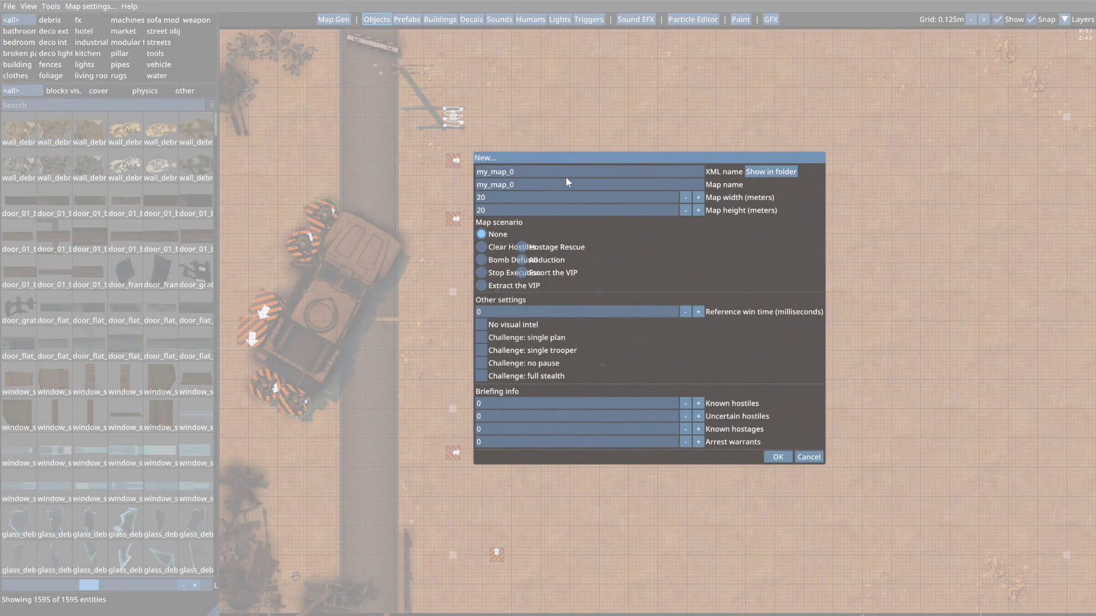
key(ctrl+a)
text(TutorialTutoria)
click(778, 457)
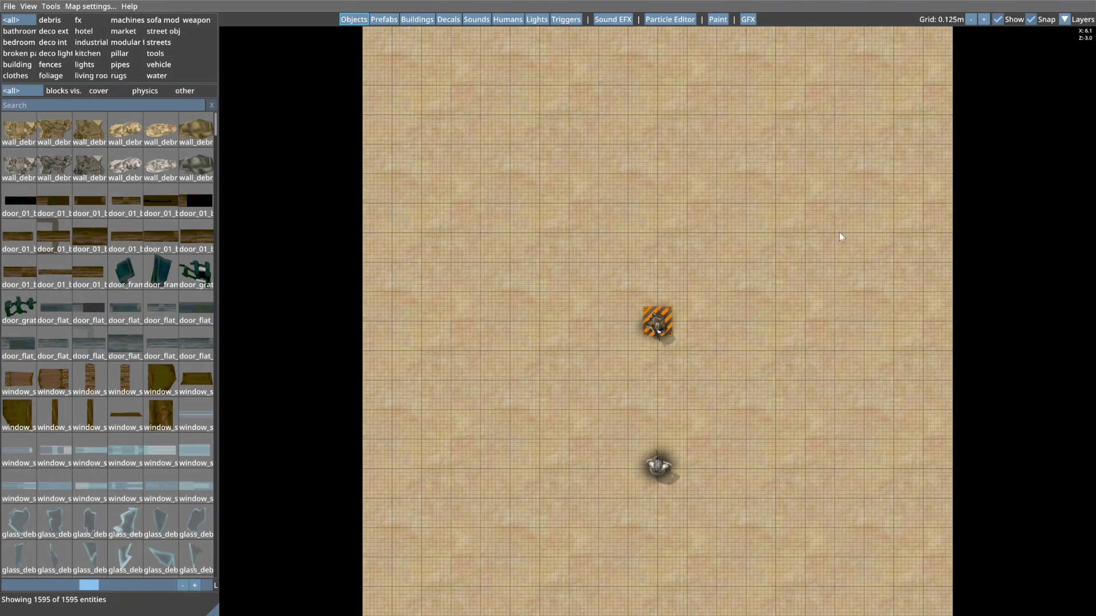
Move the trooper with its deployment zone near the map's upper-left edge and the Grunt Insurgent to the map's upper-right corner.
drag(606, 337, 698, 505)
drag(663, 468, 863, 104)
click(477, 338)
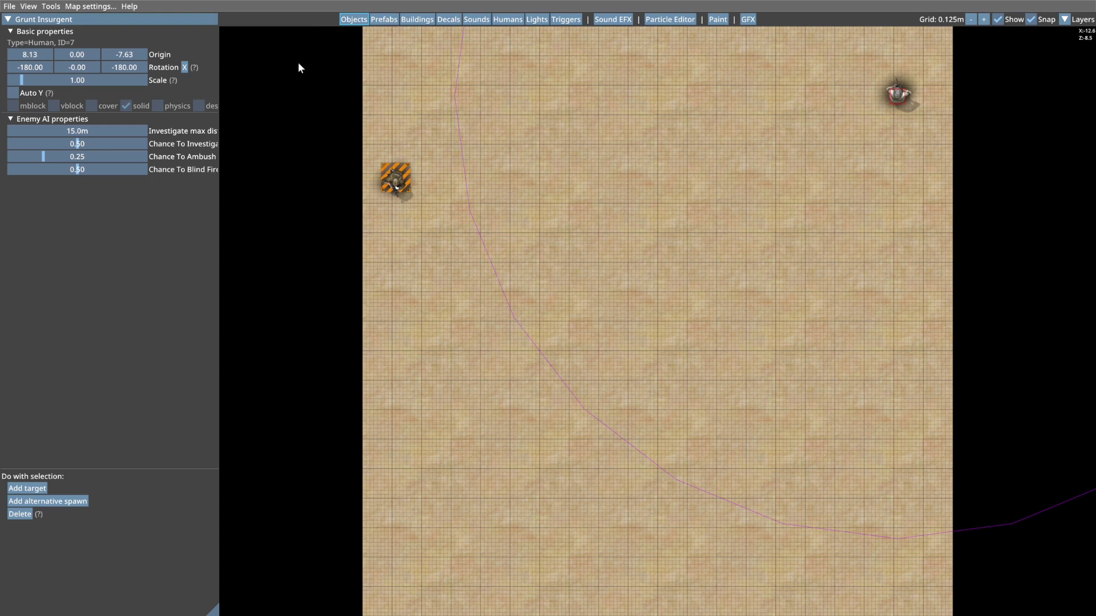
Draw a rectangular building outline with the standard Wall beside the deployment zone, leaving a gap at the outline's upper-left corner.
click(418, 20)
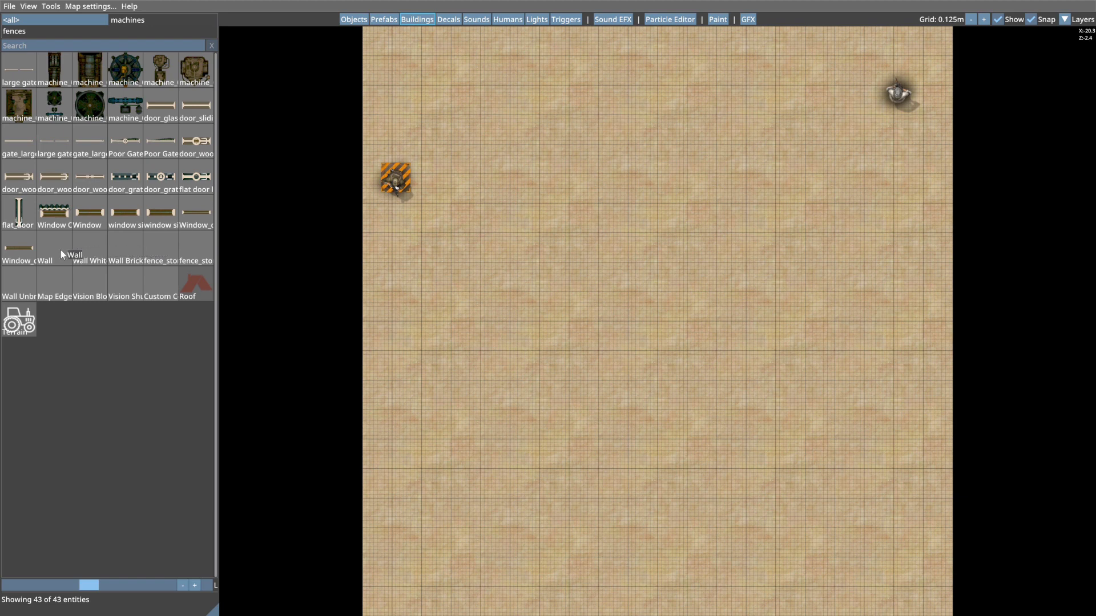
drag(61, 250, 484, 292)
click(484, 292)
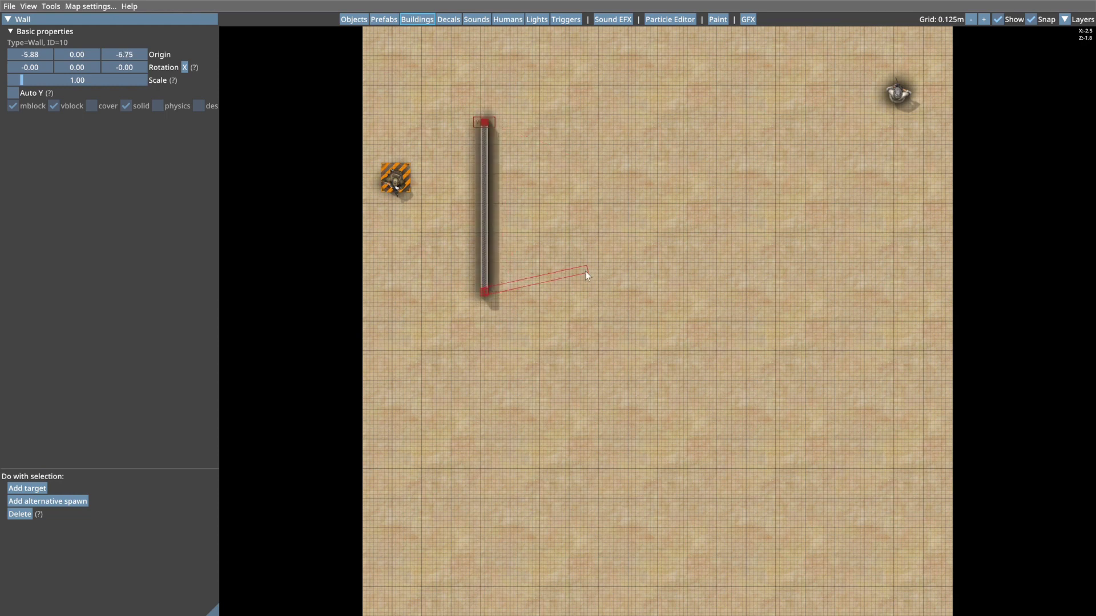
click(626, 292)
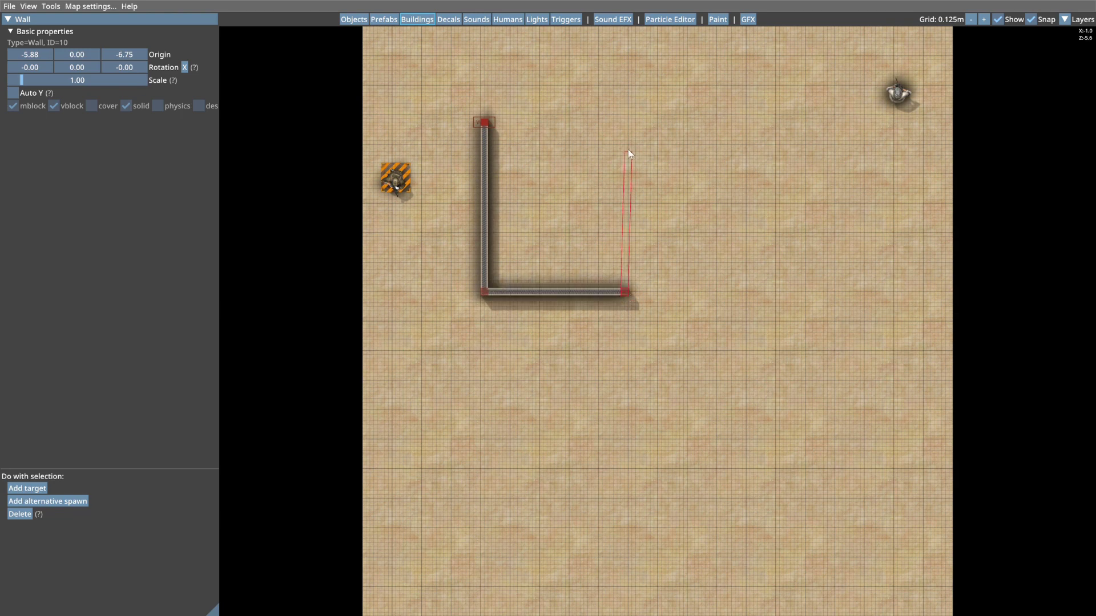
click(625, 121)
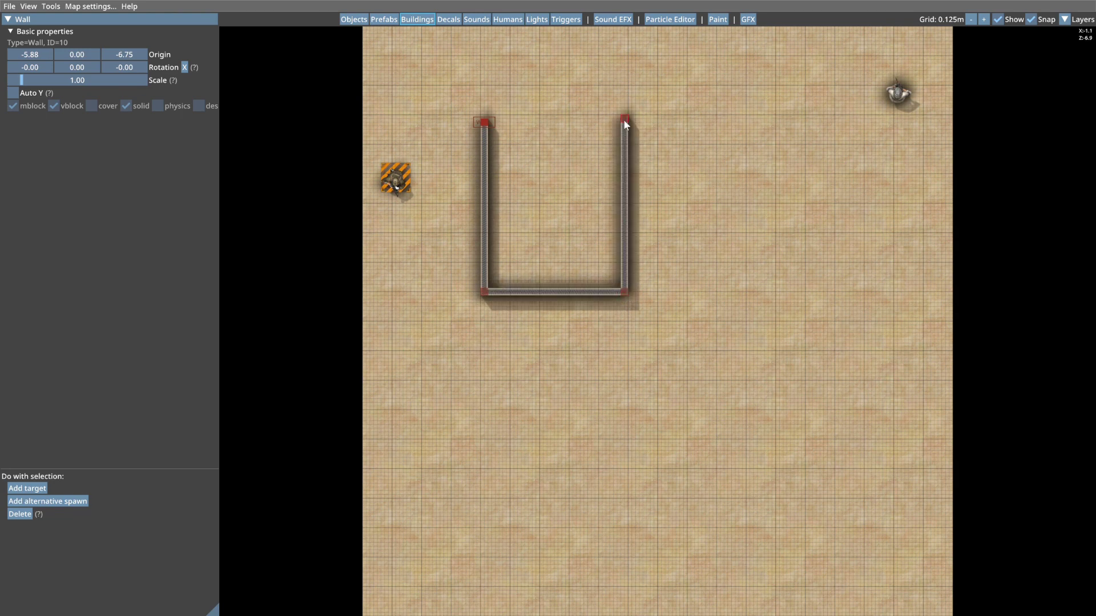
click(528, 118)
click(578, 70)
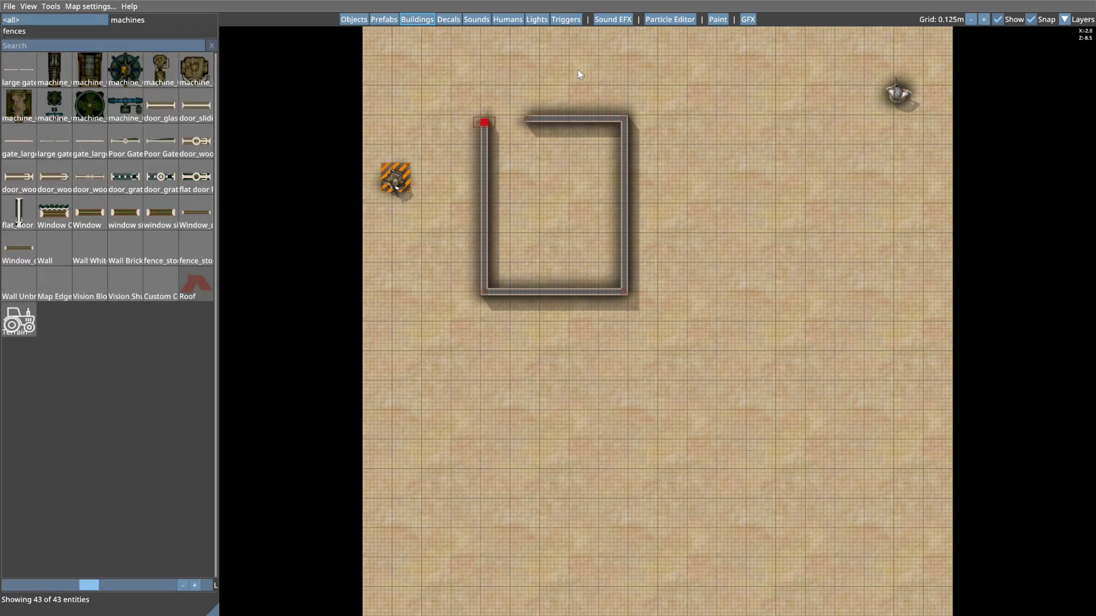
Extend the wall to close the gap in the upper side and add a horizontal dividing wall across the middle of the building.
click(483, 125)
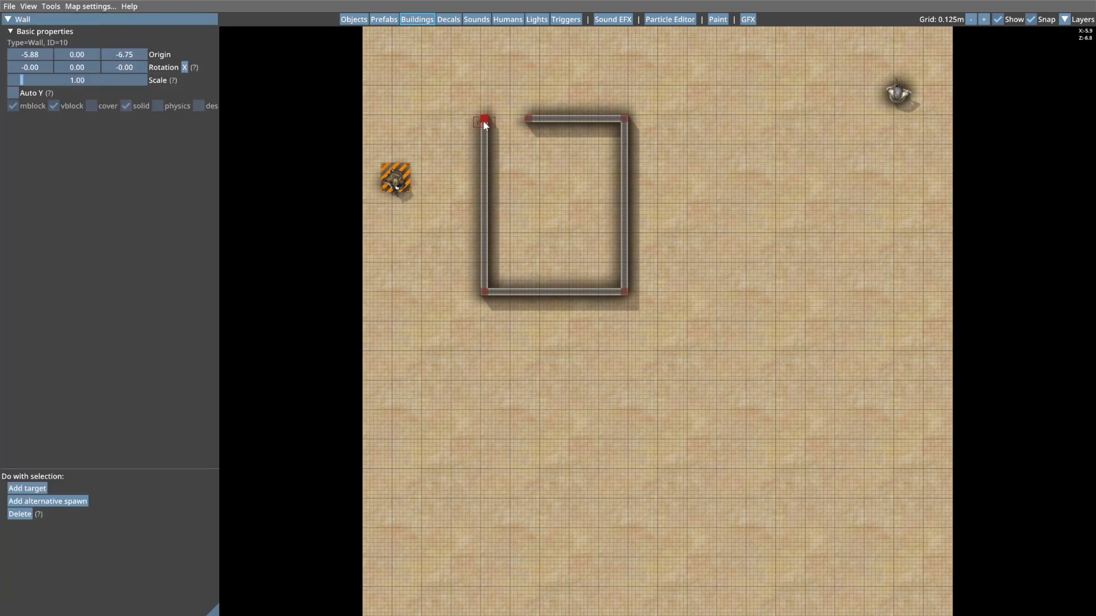
click(519, 118)
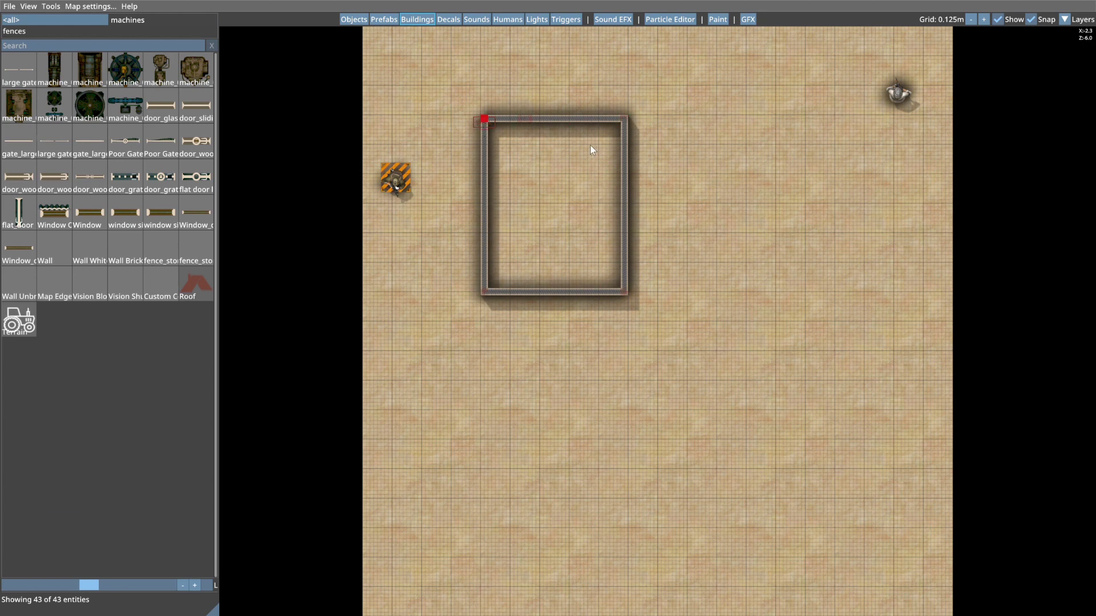
click(484, 208)
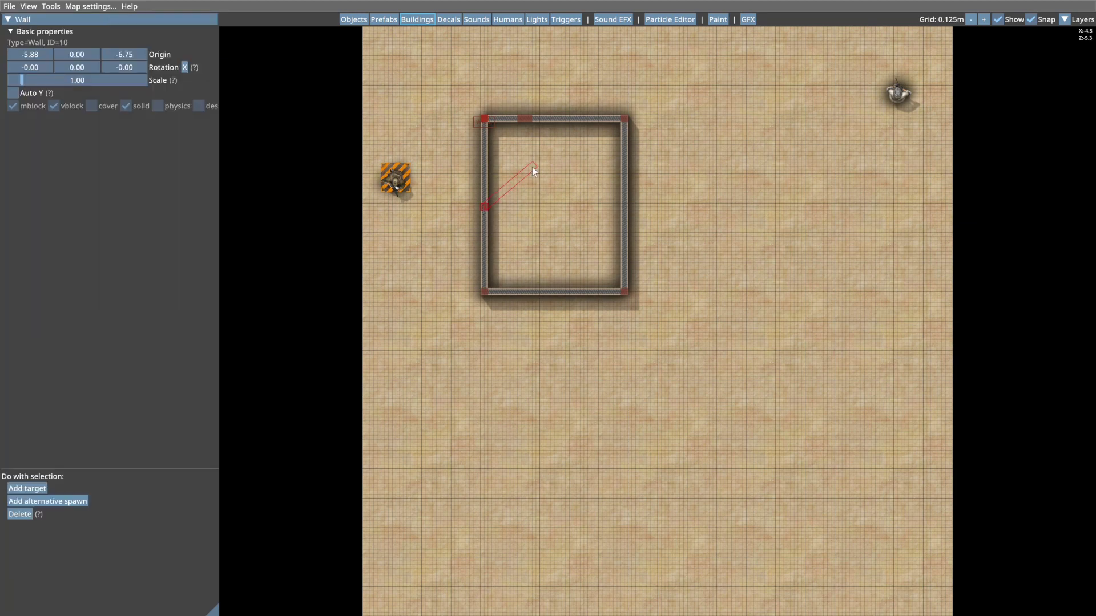
drag(543, 208, 601, 208)
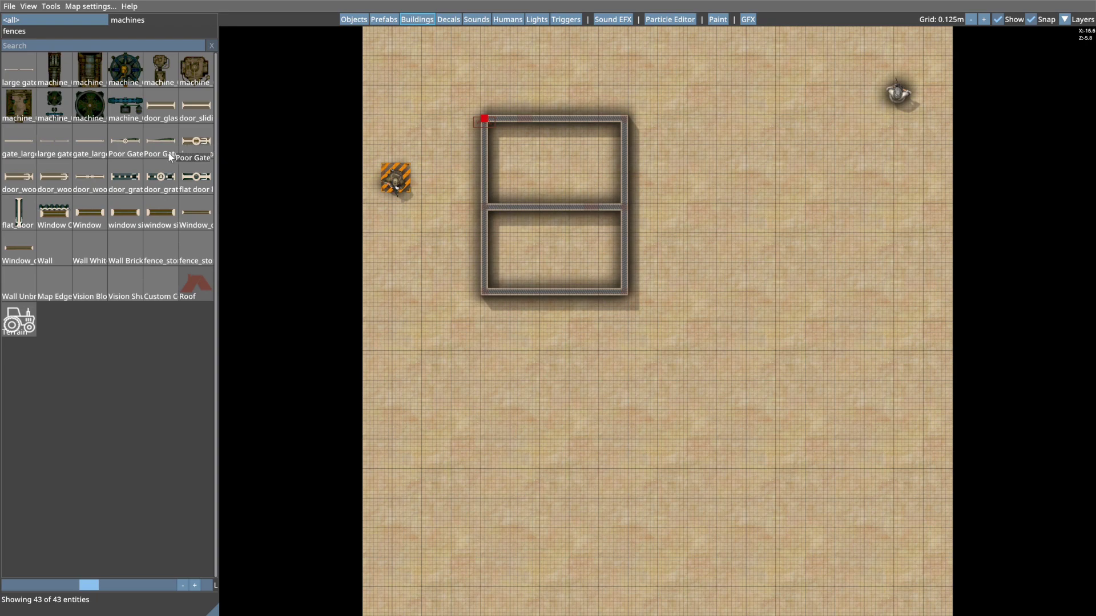
Place a locked flat door in the middle of the building's lower exterior wall.
click(187, 182)
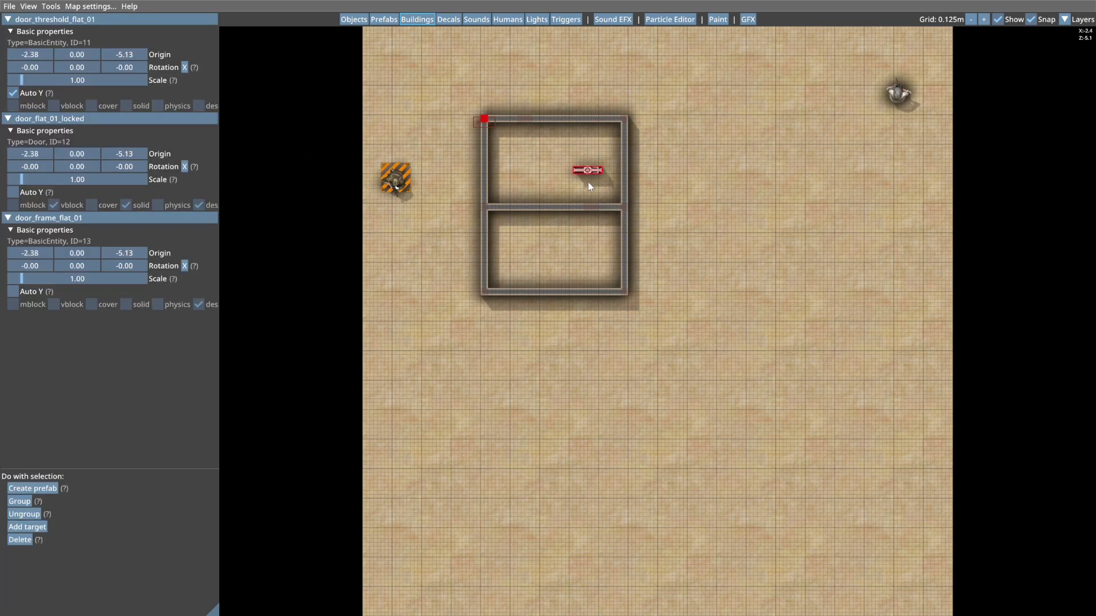
click(558, 292)
right_click(559, 233)
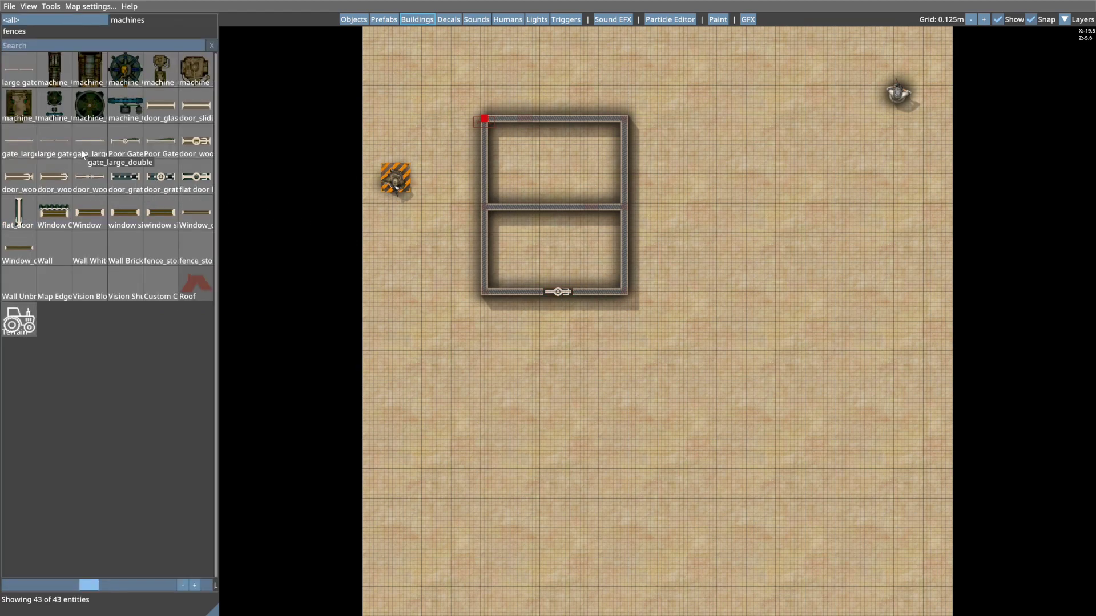
Place single windows rotated 90 degrees in both side walls of the building's lower room.
click(100, 215)
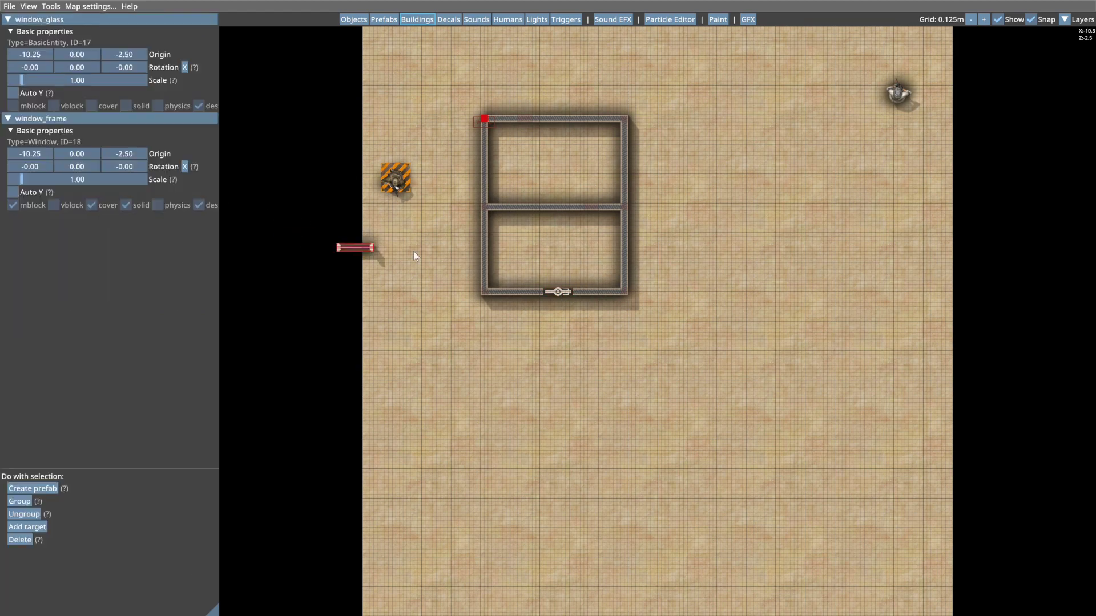
scroll(614, 269, up, 5)
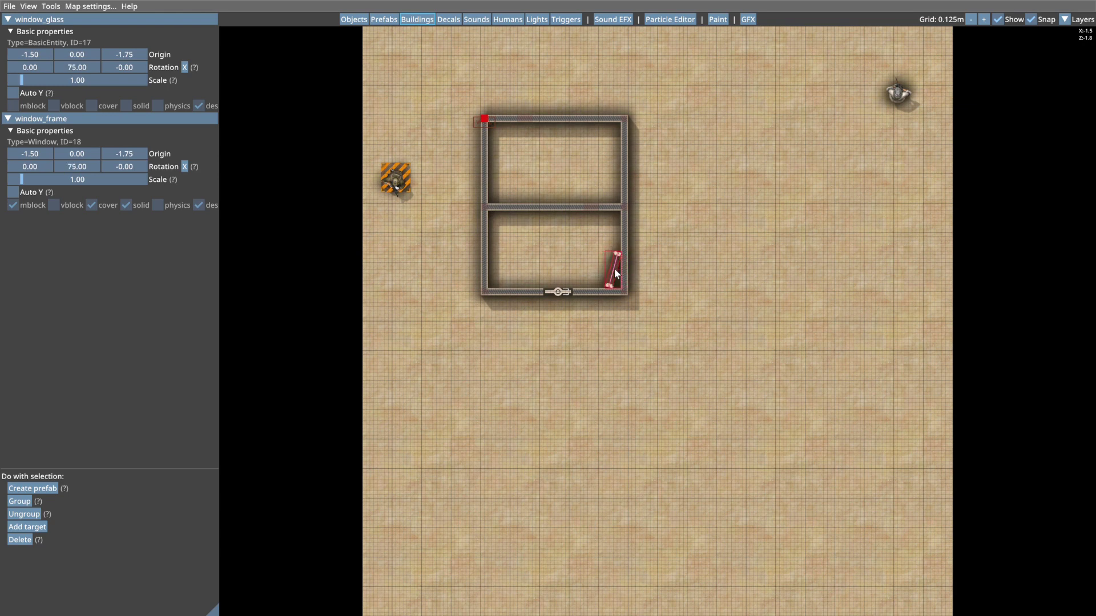
scroll(614, 269, up, 1)
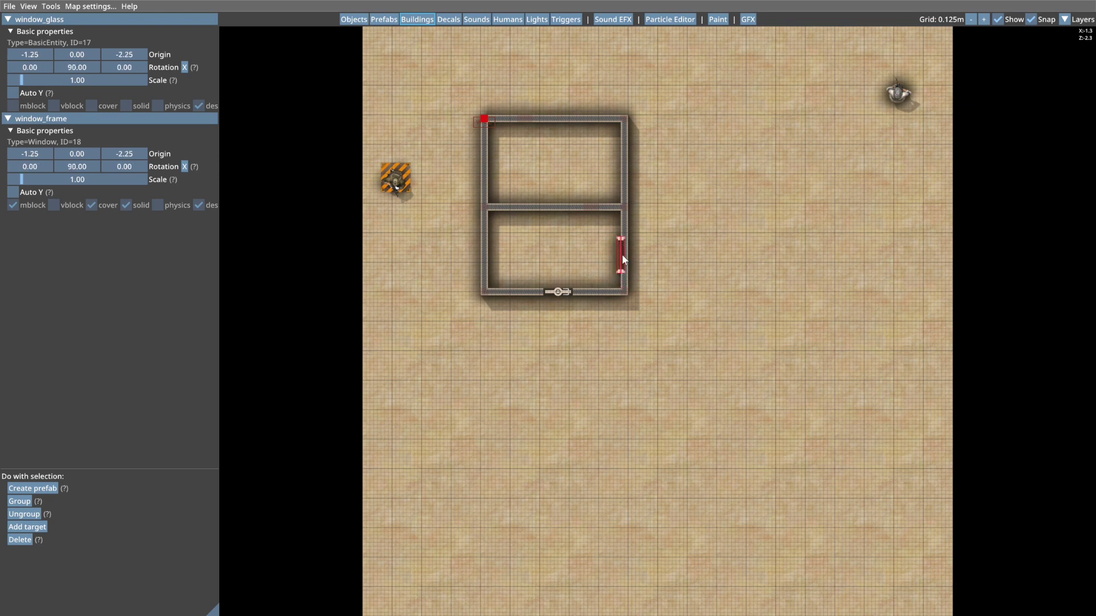
click(626, 252)
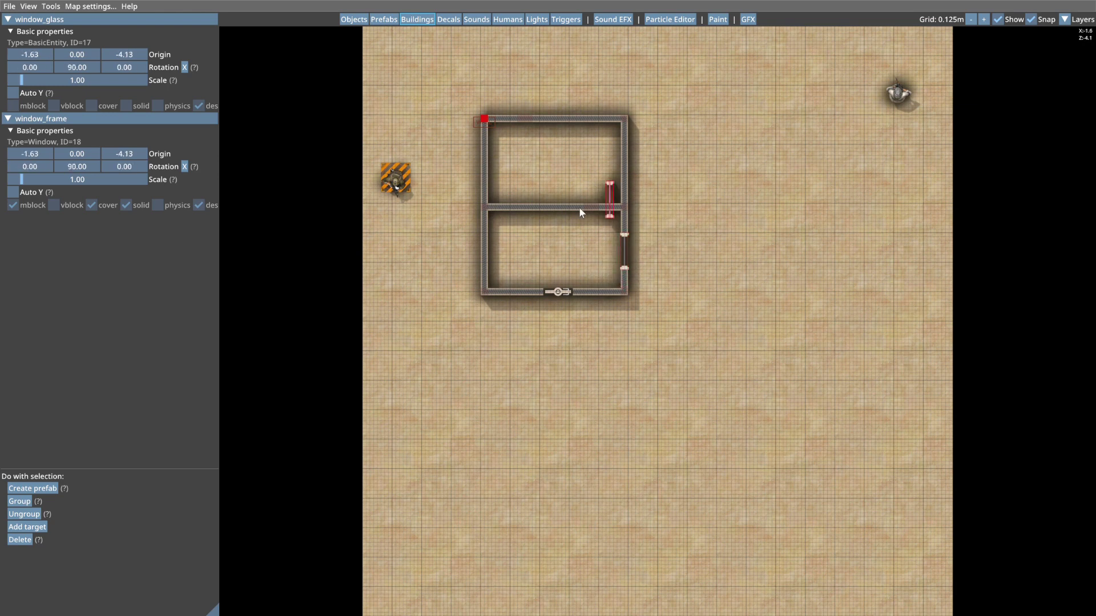
click(484, 251)
right_click(724, 175)
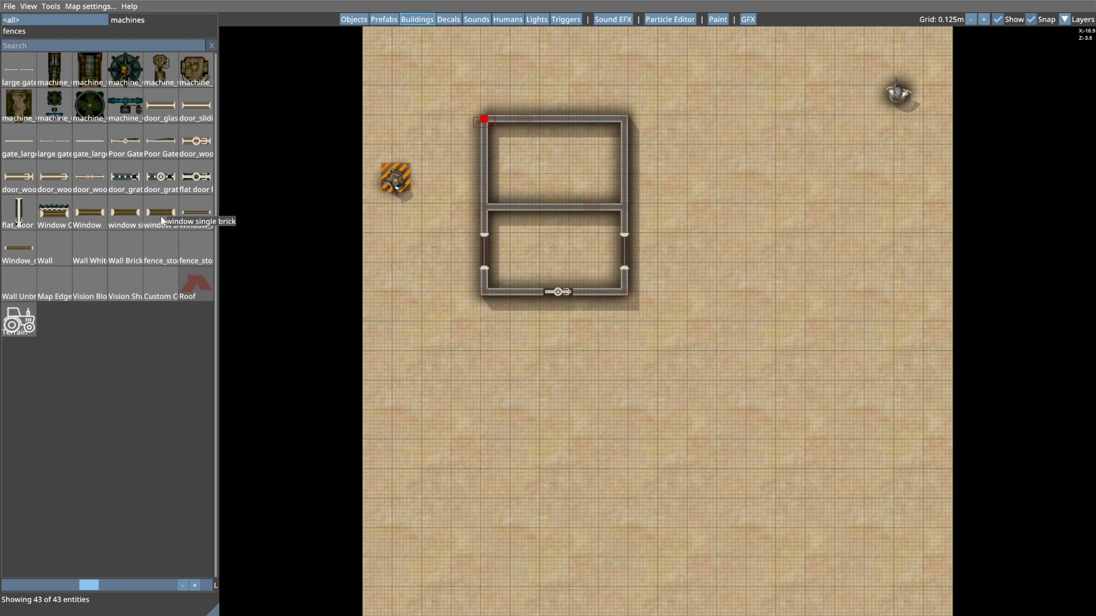
Place a double window in the middle of the building's upper exterior wall.
drag(206, 221, 559, 117)
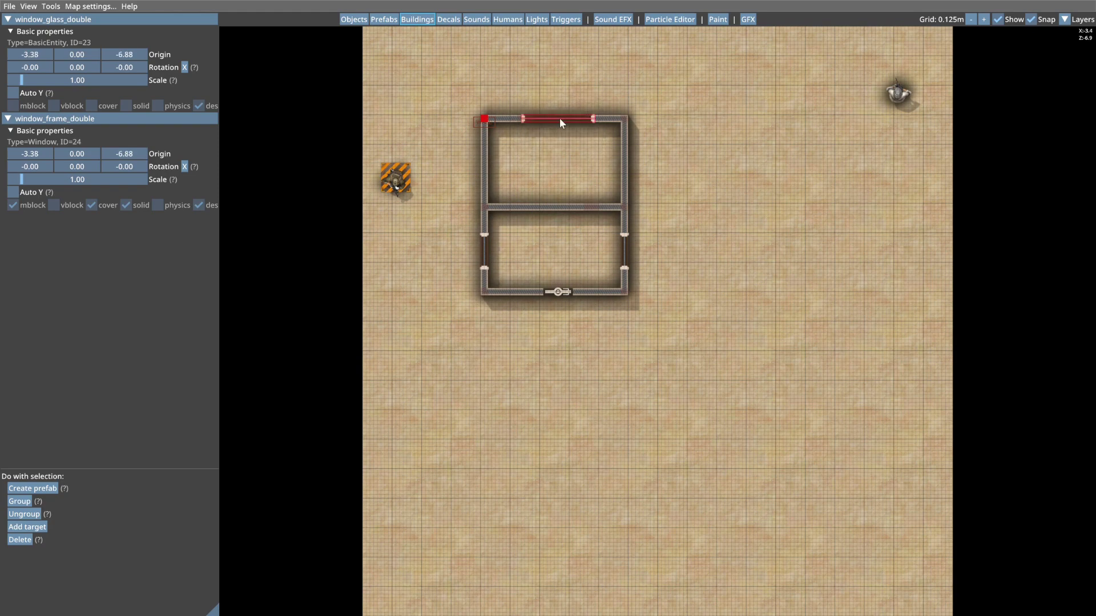
click(560, 118)
right_click(684, 173)
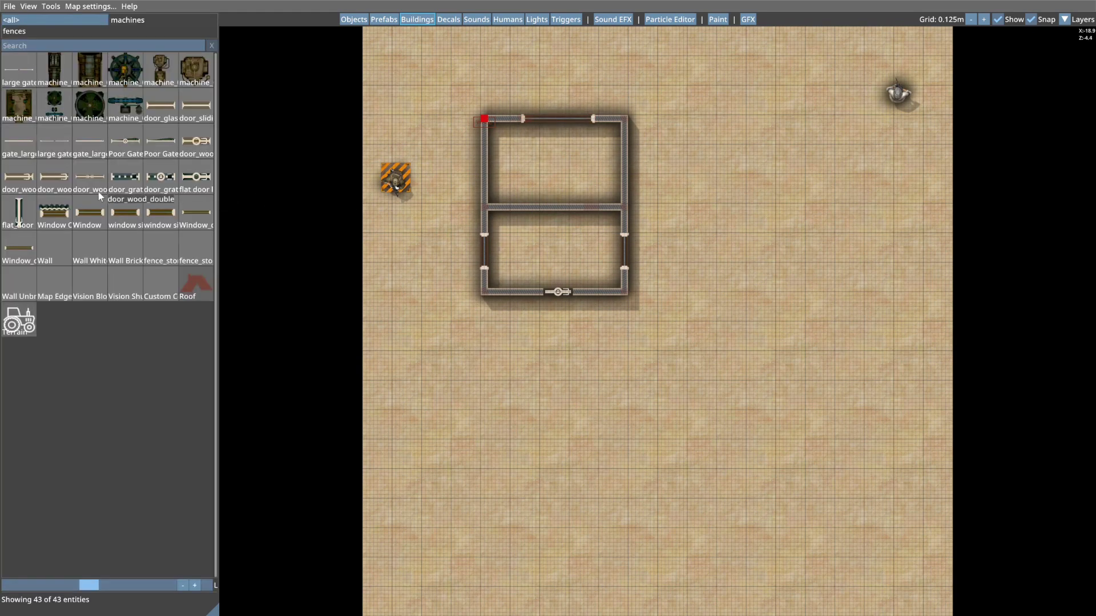
Place a single wooden door in the dividing wall, off-centre toward the building's left side.
drag(23, 180, 526, 208)
click(527, 207)
right_click(732, 180)
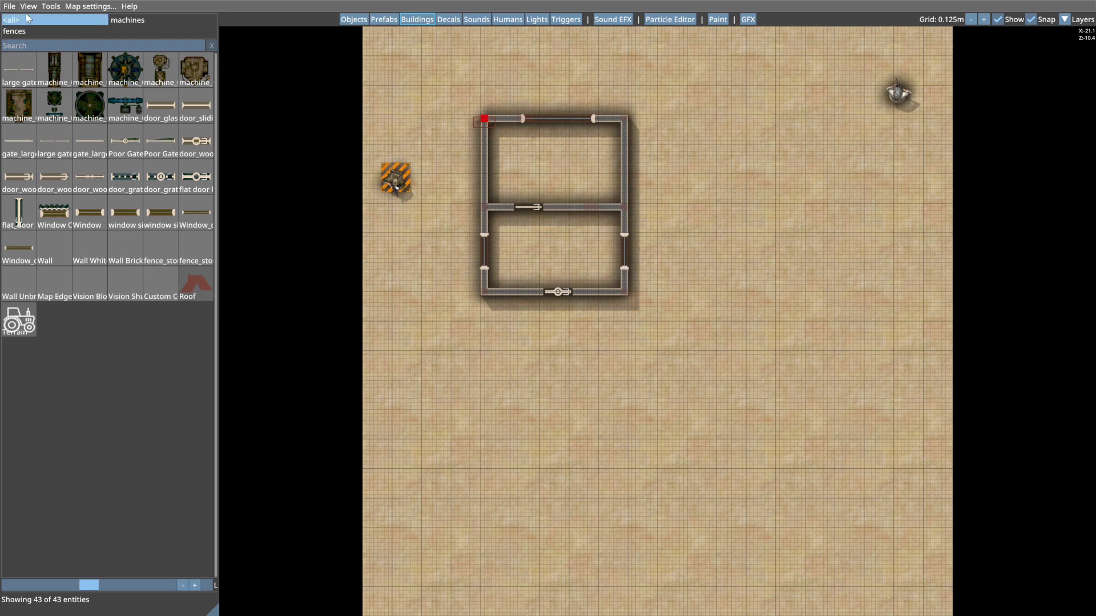
Save the map and close the save confirmation.
click(9, 6)
click(14, 44)
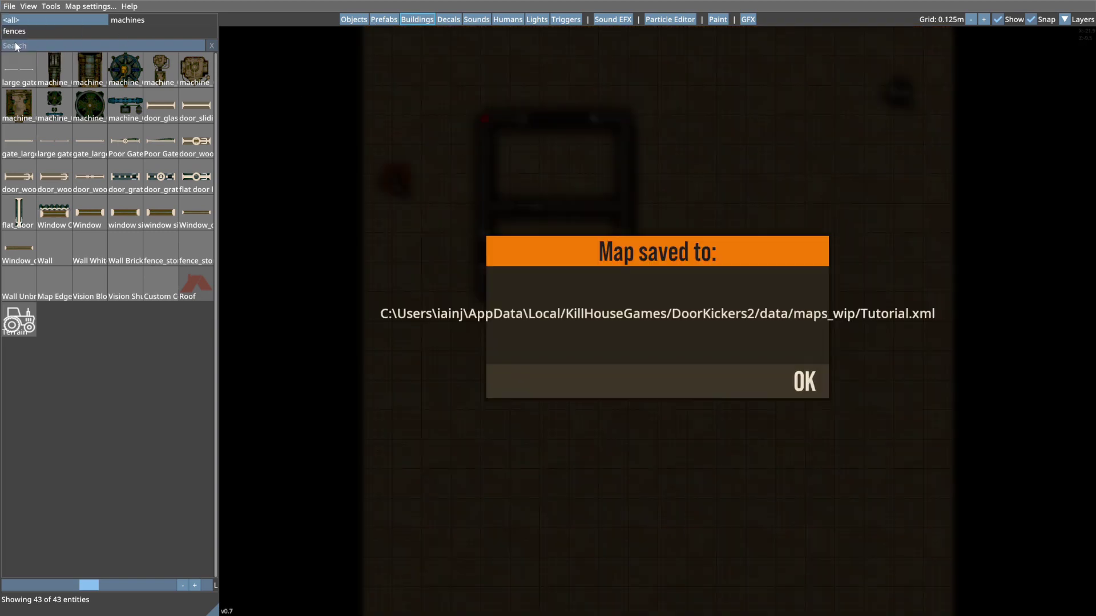
click(790, 378)
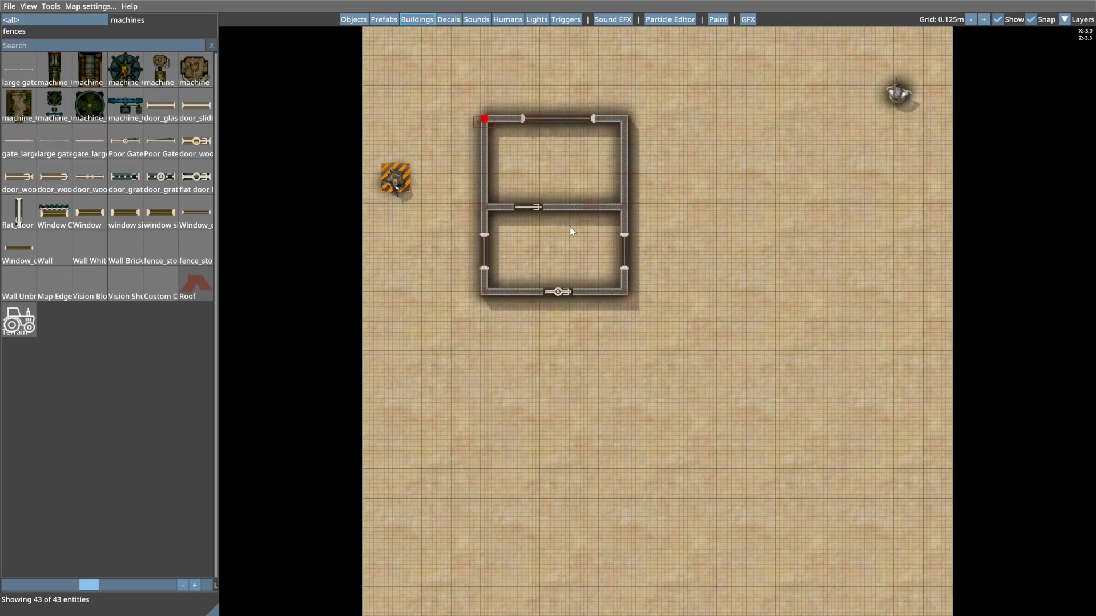
Test-run the map by sending the trooper through both doors into the upper room, and dismiss the disclaimer back in the editor.
key(F5)
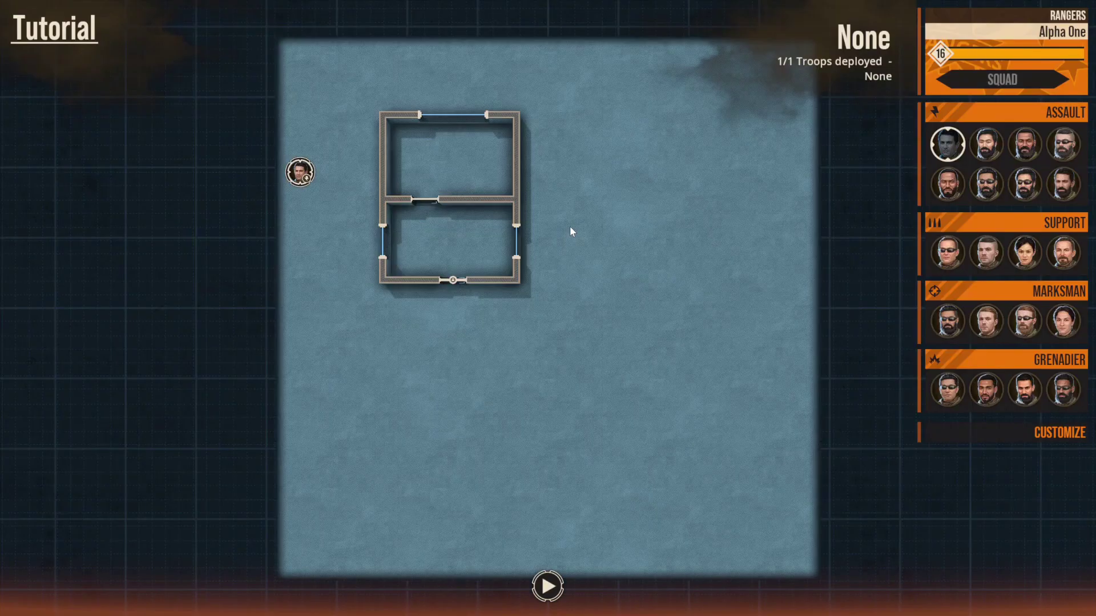
key(space)
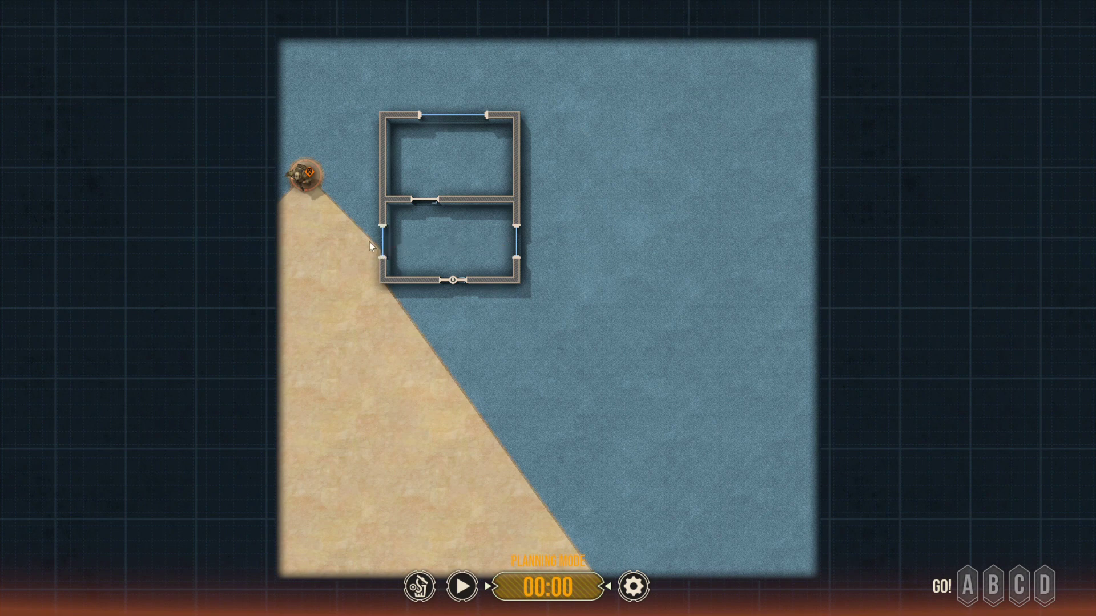
mouse_move(300, 179)
mouse_down()
mouse_move(333, 274)
mouse_move(428, 301)
mouse_move(453, 264)
mouse_move(426, 222)
mouse_move(436, 176)
mouse_move(455, 172)
mouse_up()
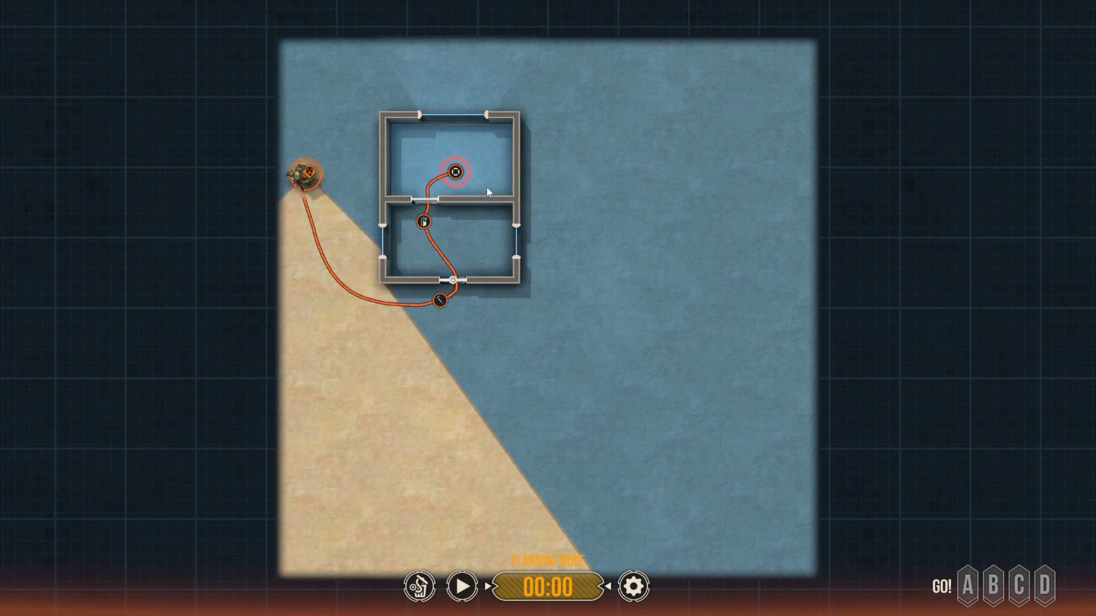
key(space)
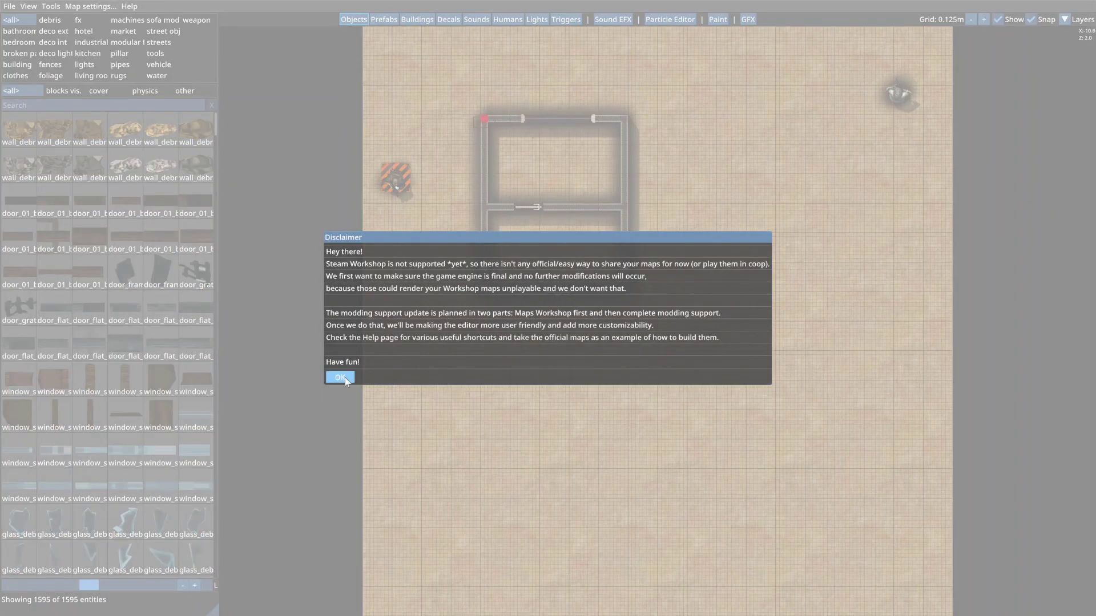
click(341, 378)
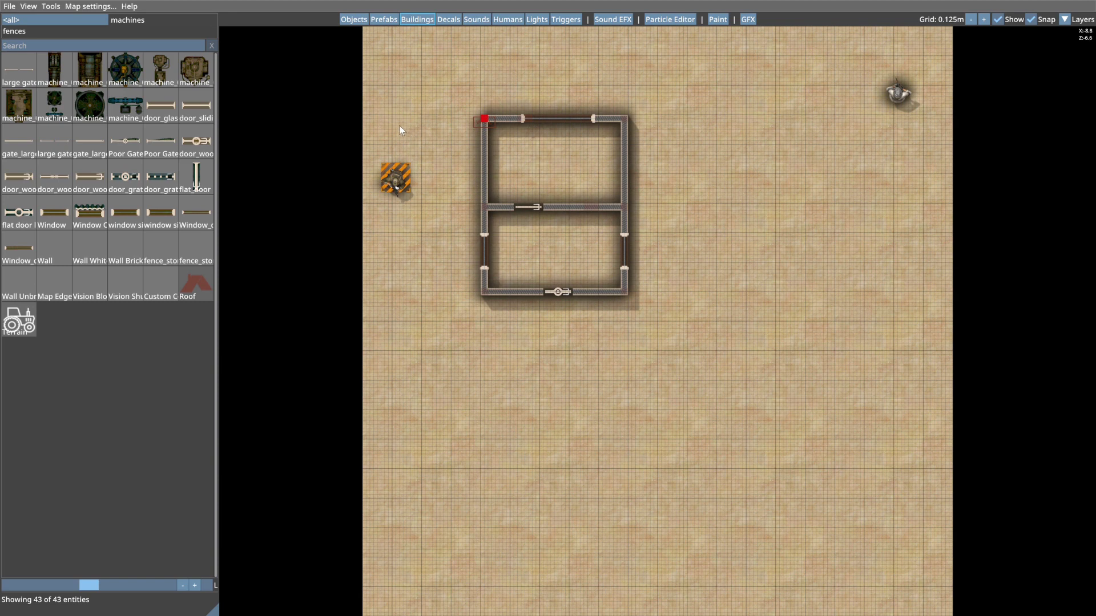
Draw a fence_stone_01 perimeter around the building and the open yard beside it, leaving an opening near the lower-right corner.
click(166, 249)
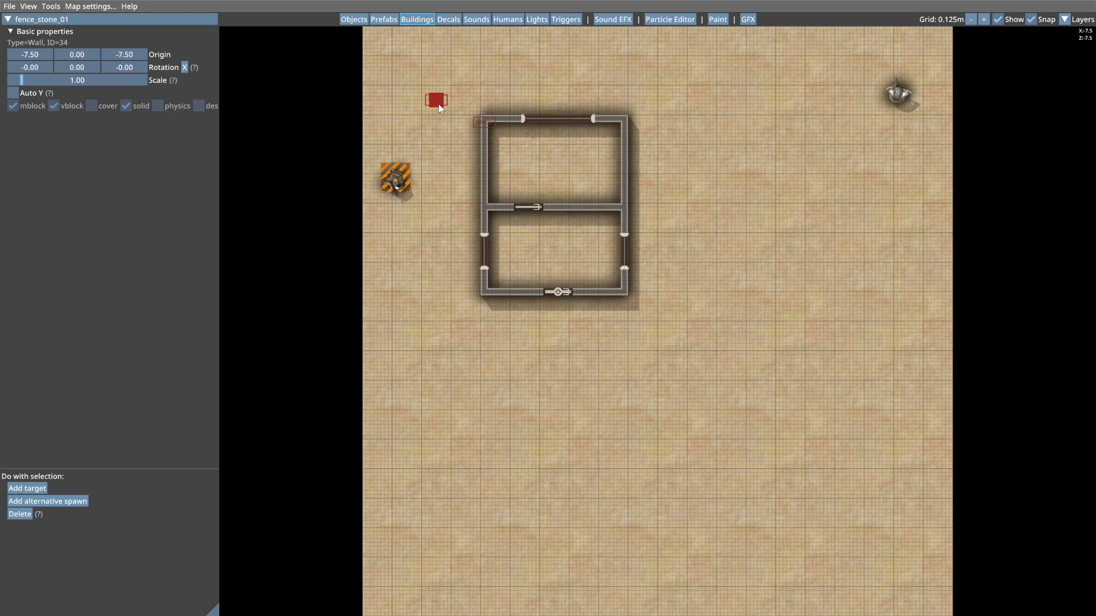
drag(446, 81, 444, 374)
mouse_move(681, 379)
mouse_down()
mouse_move(659, 378)
mouse_move(682, 375)
mouse_up()
key(Escape)
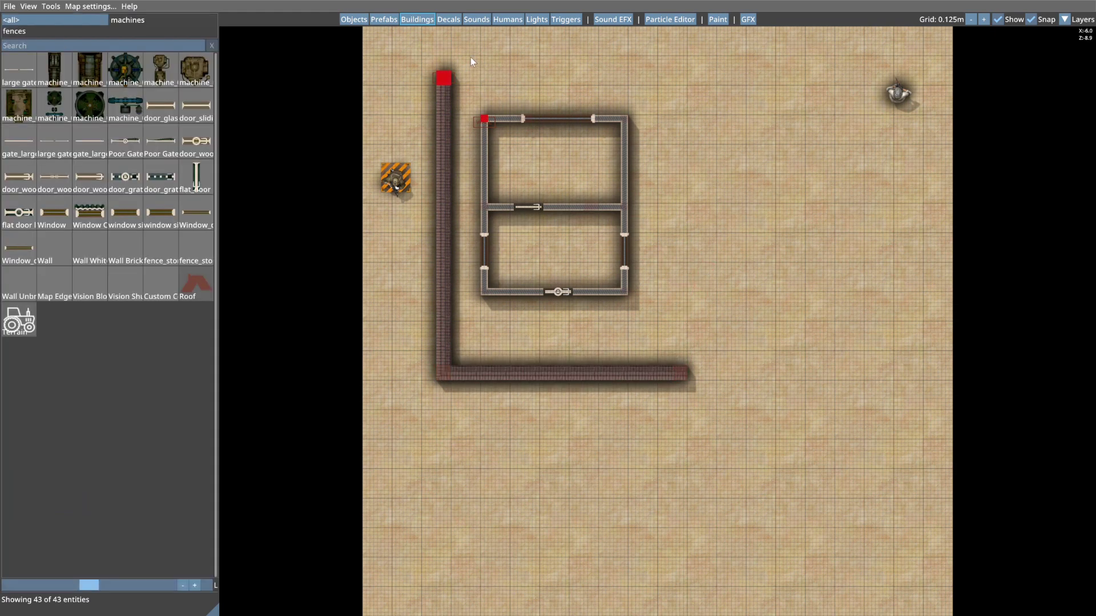
drag(444, 78, 799, 78)
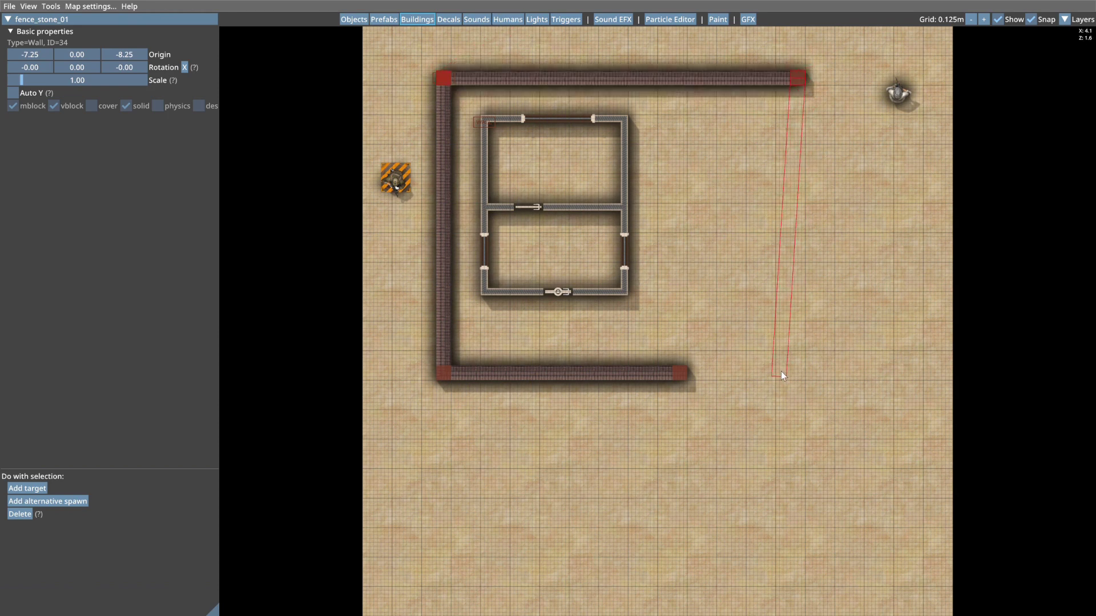
click(799, 372)
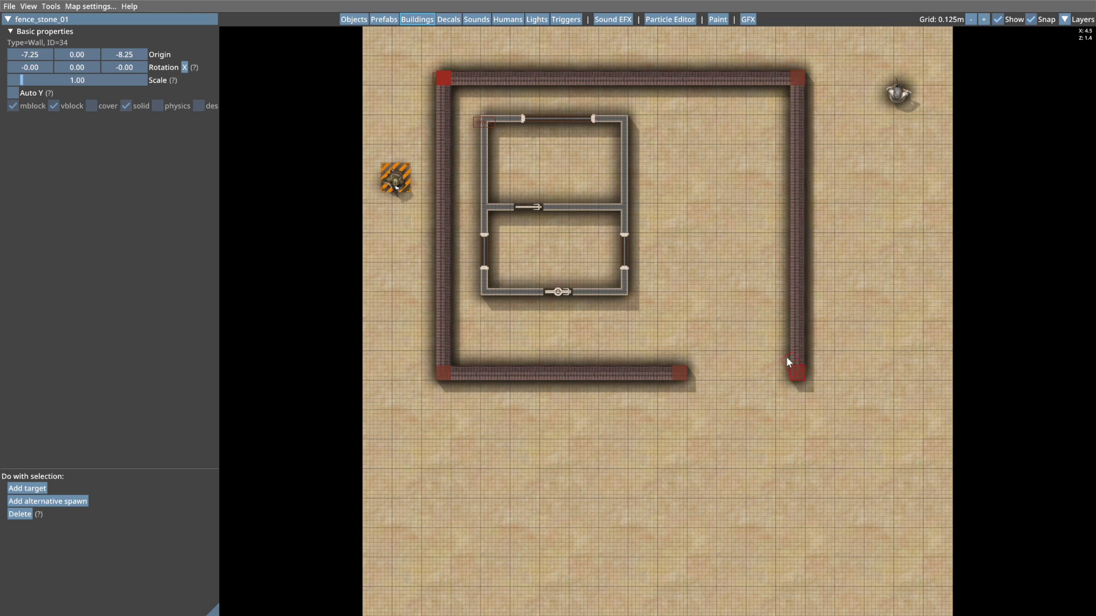
Finish the stone fence with a short segment from the lower-right corner toward the opening, leaving a gap for a gate.
click(737, 372)
right_click(732, 318)
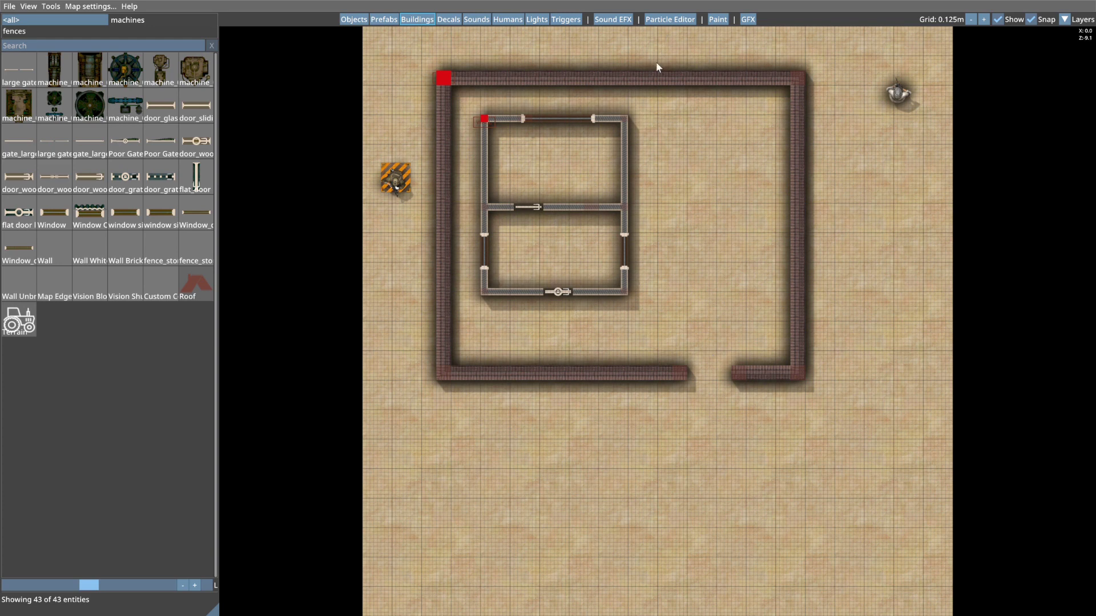
Branch a small rectangular fence loop off the outer side of the perimeter's right-hand run.
click(797, 133)
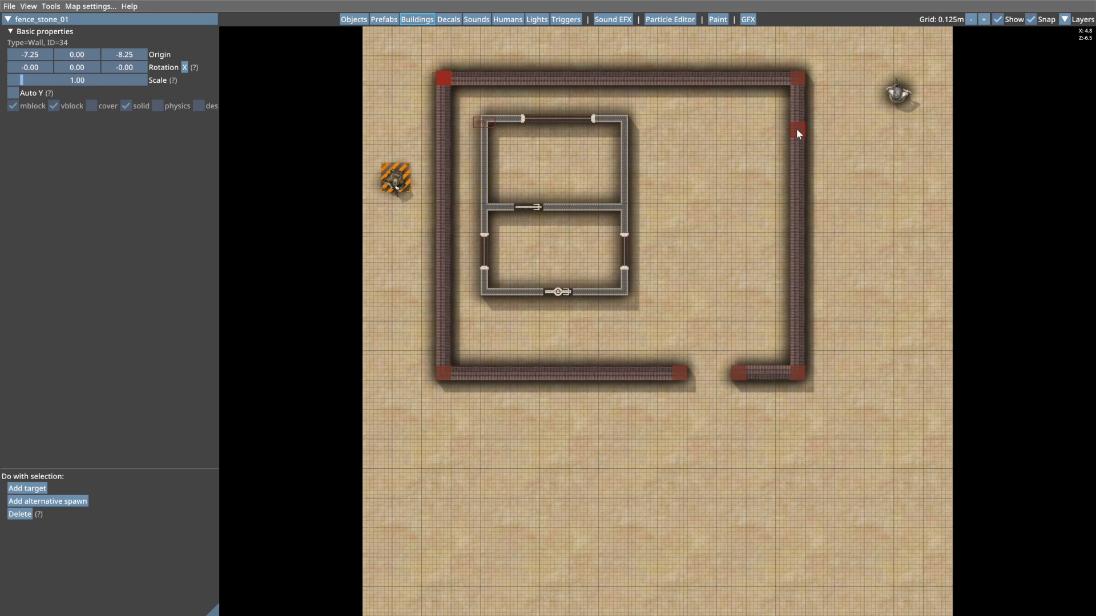
click(858, 129)
click(858, 214)
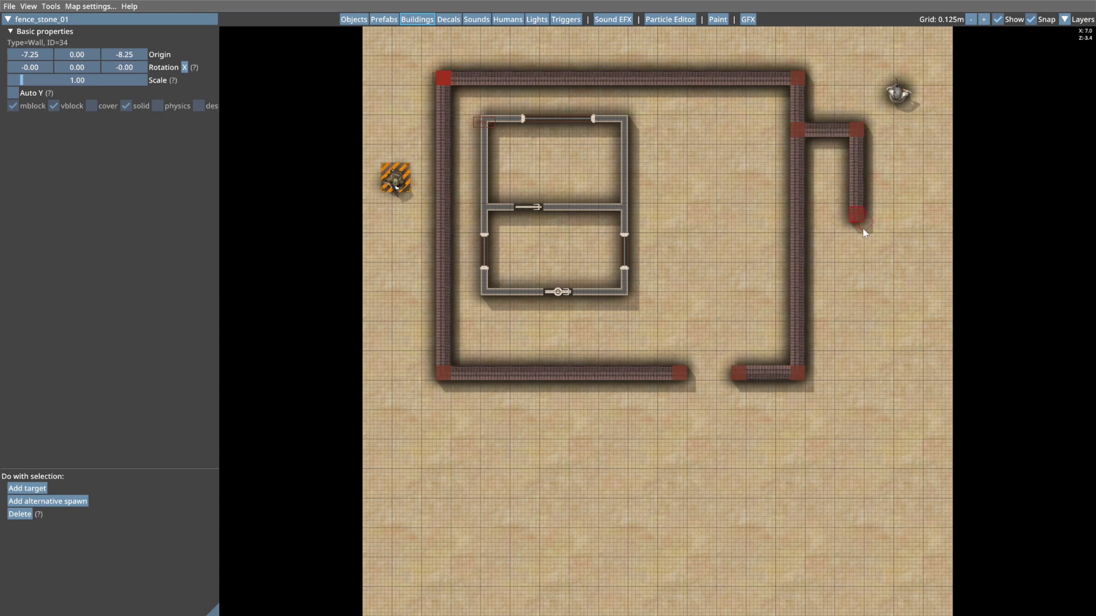
click(874, 201)
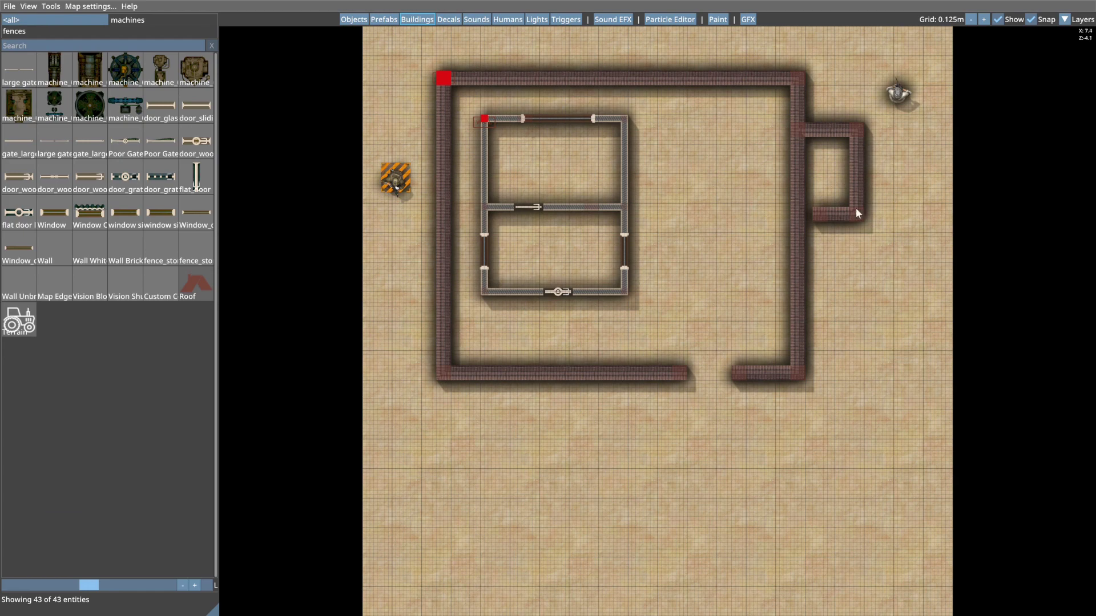
click(816, 219)
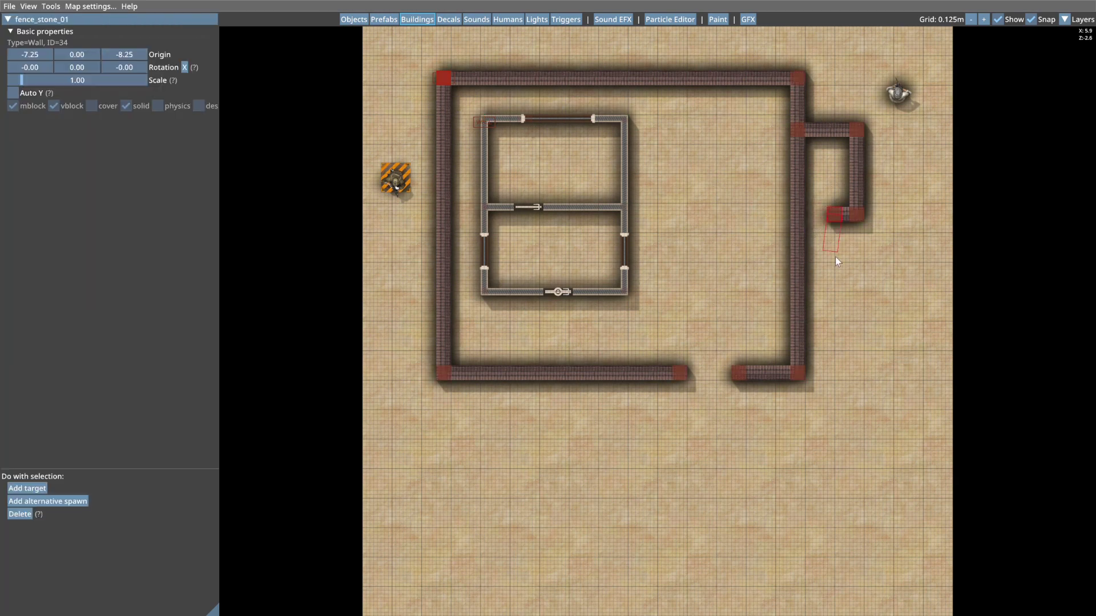
right_click(834, 255)
click(798, 215)
click(820, 217)
right_click(859, 255)
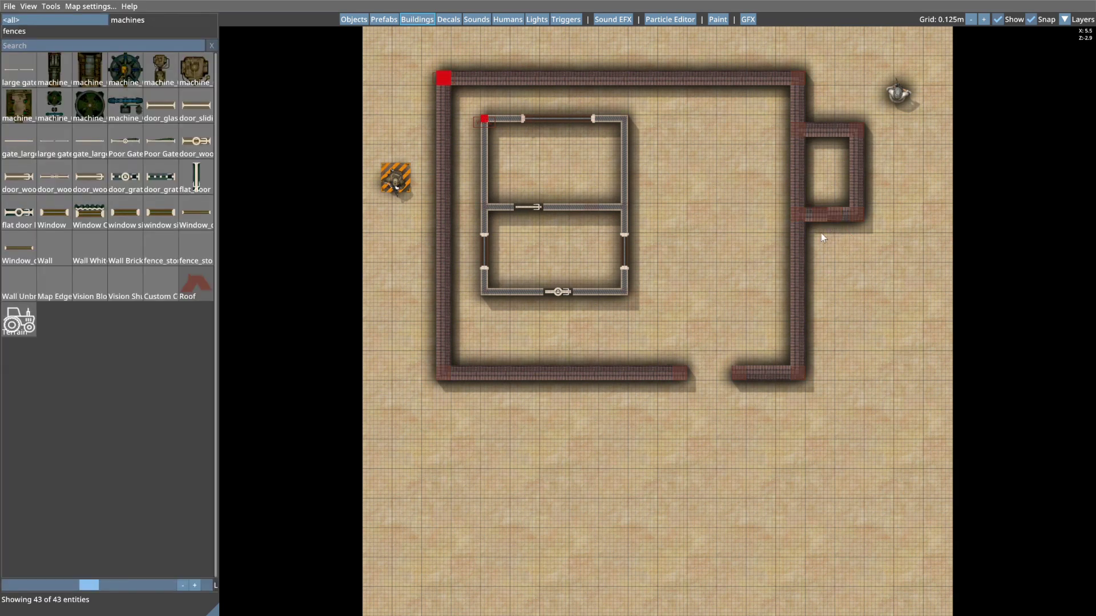
Delete the side loop's fence nodes one by one, leaving only the original perimeter.
click(822, 217)
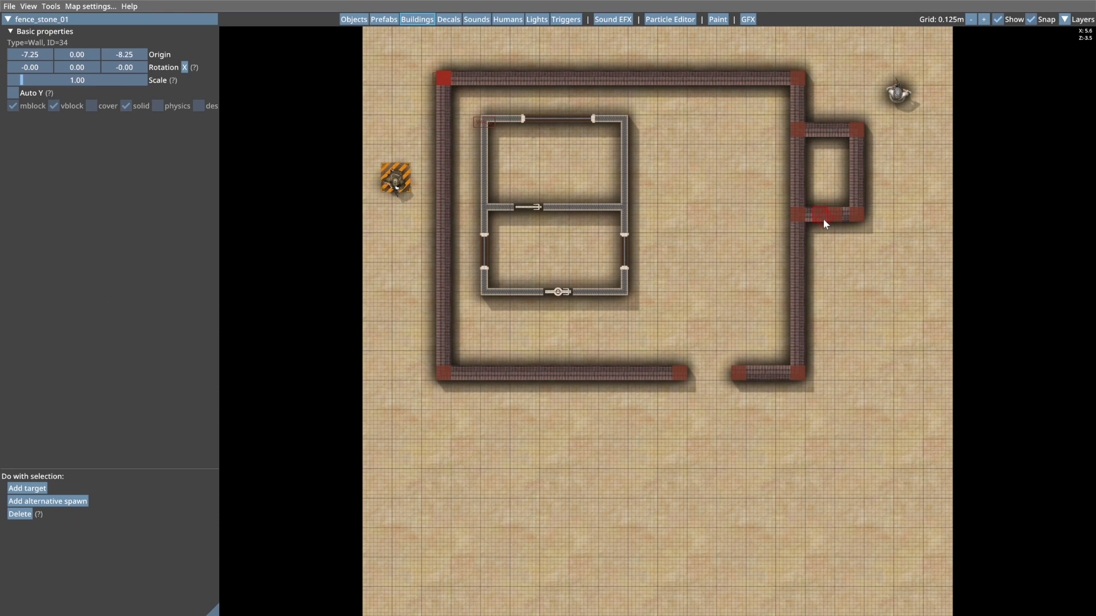
key(Delete)
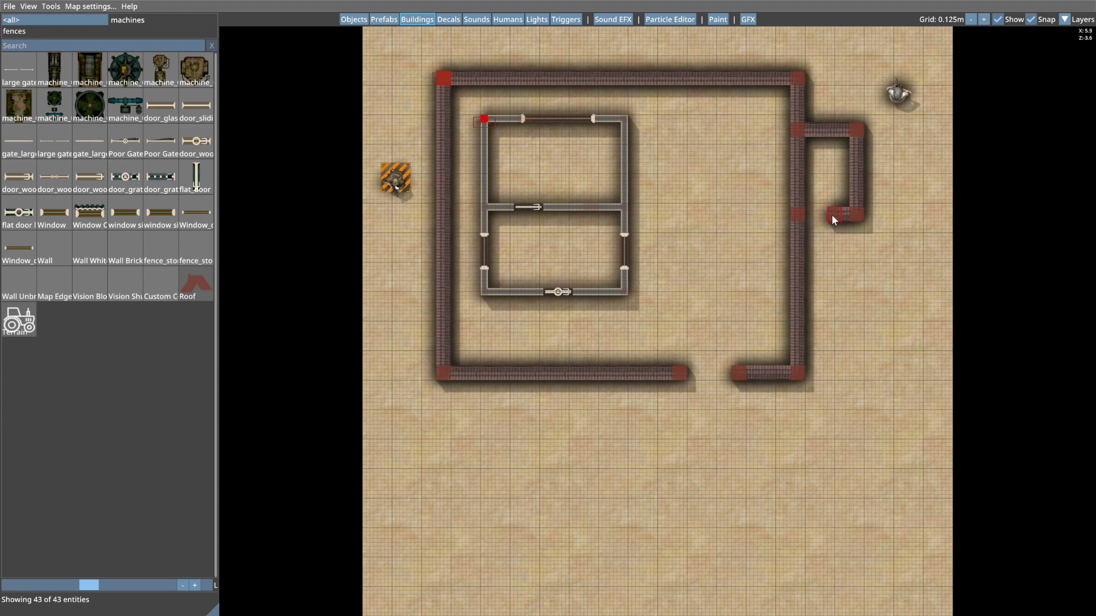
click(858, 209)
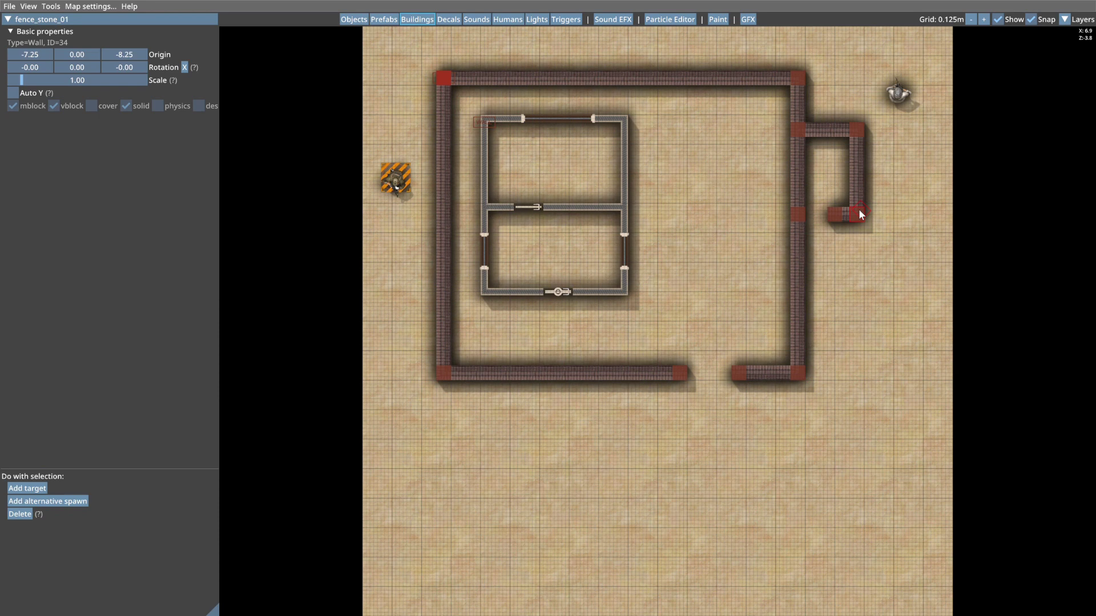
key(Delete)
click(859, 131)
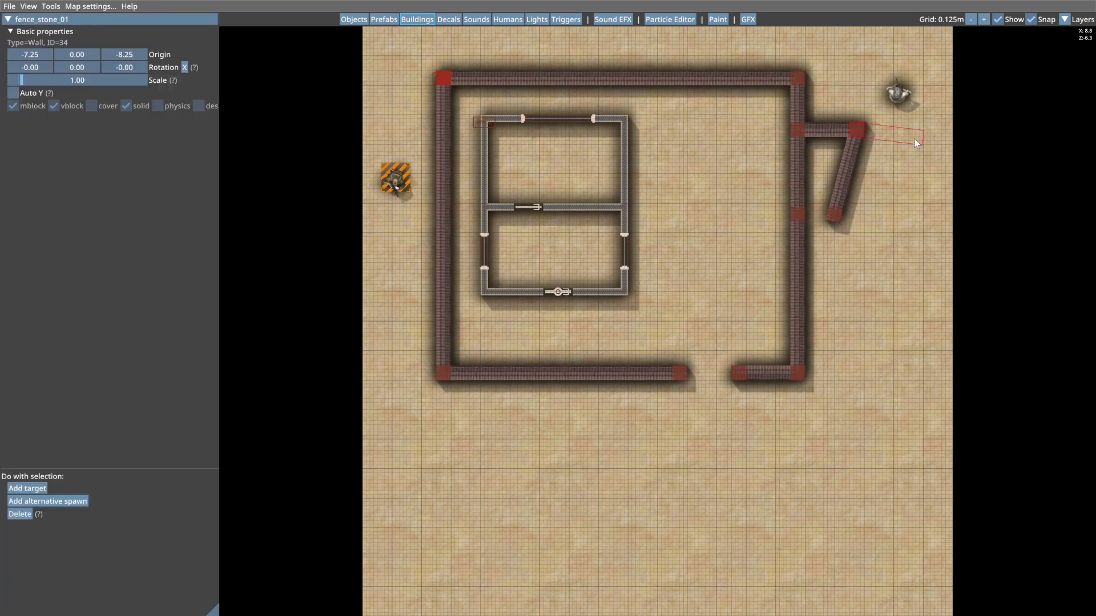
key(Delete)
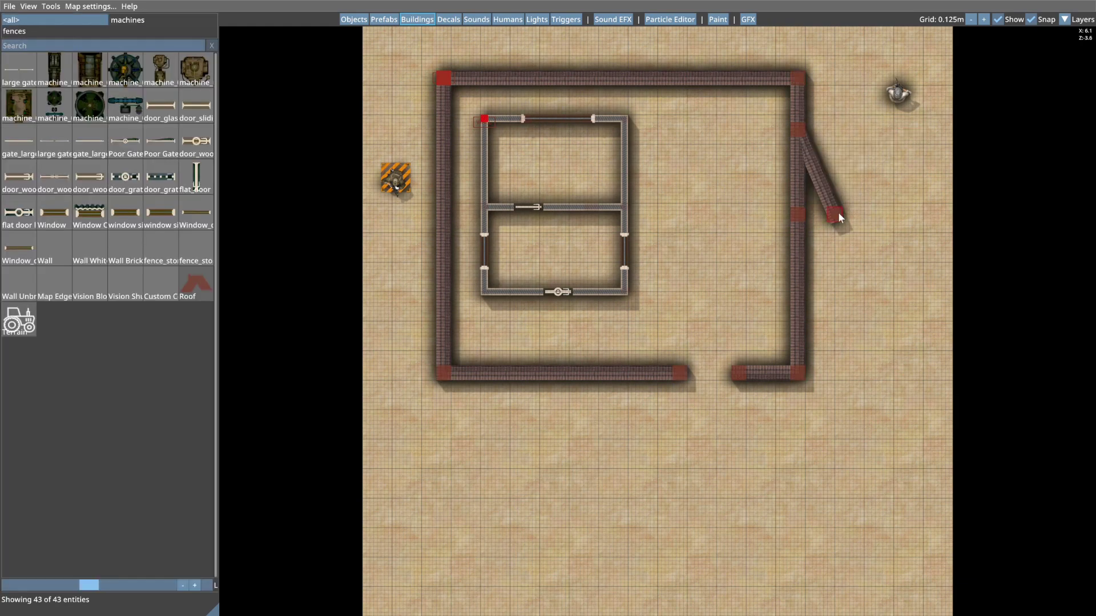
click(838, 212)
key(Delete)
click(439, 78)
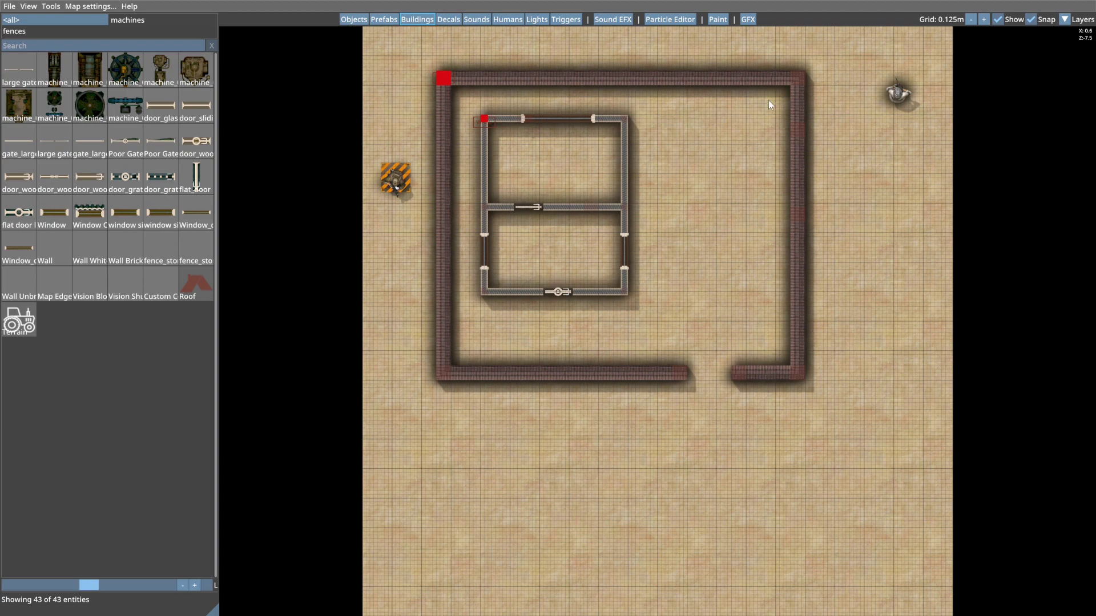
click(801, 136)
Place a fence_stone__pole_01 from the fences category on each fence end at the gate opening.
click(353, 20)
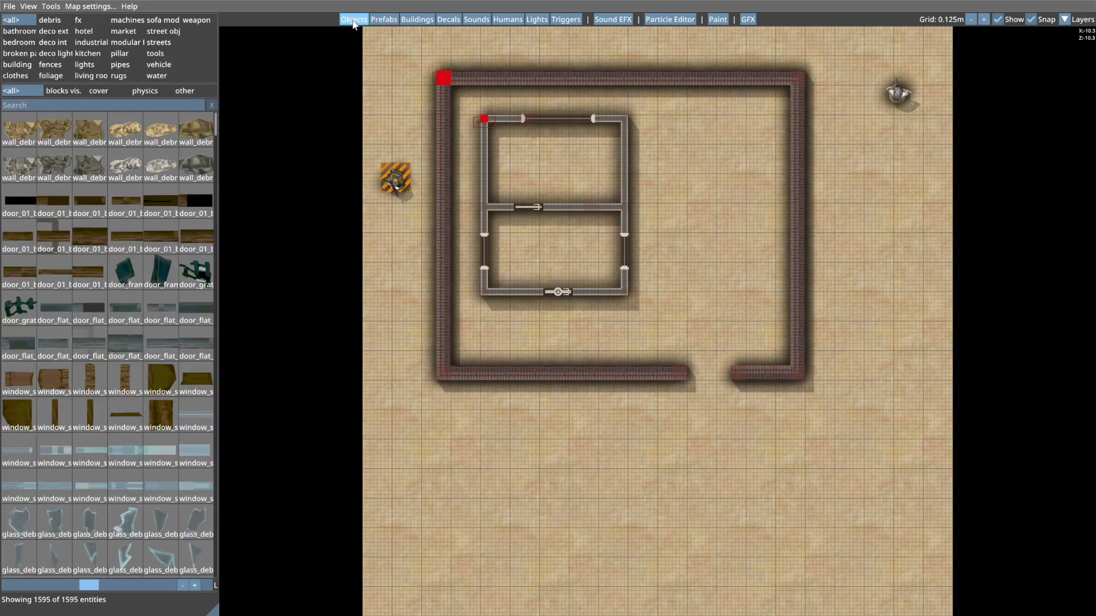
click(50, 64)
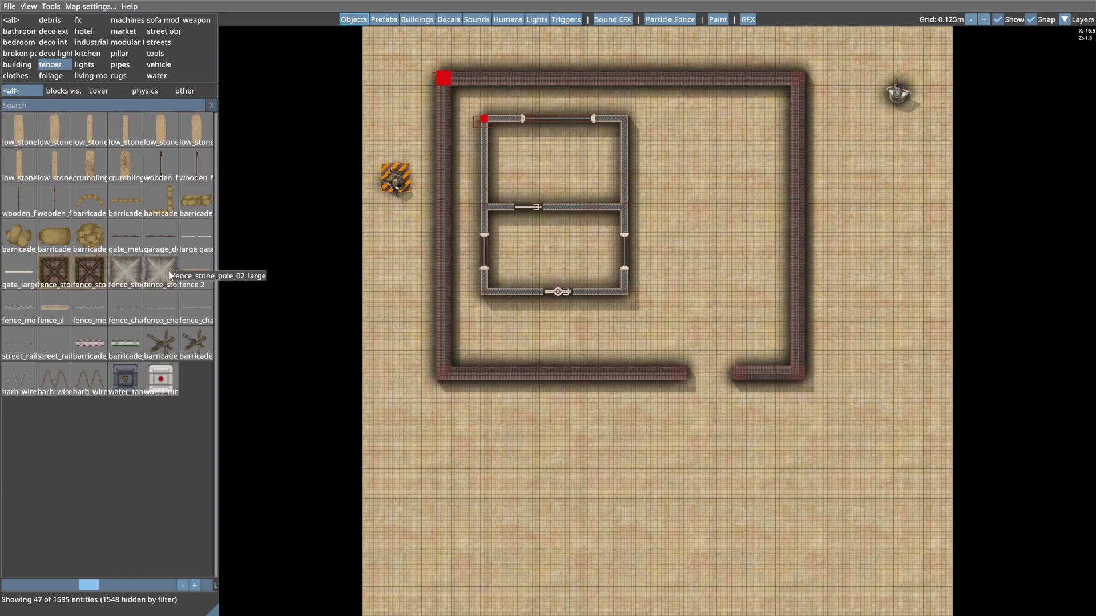
click(86, 272)
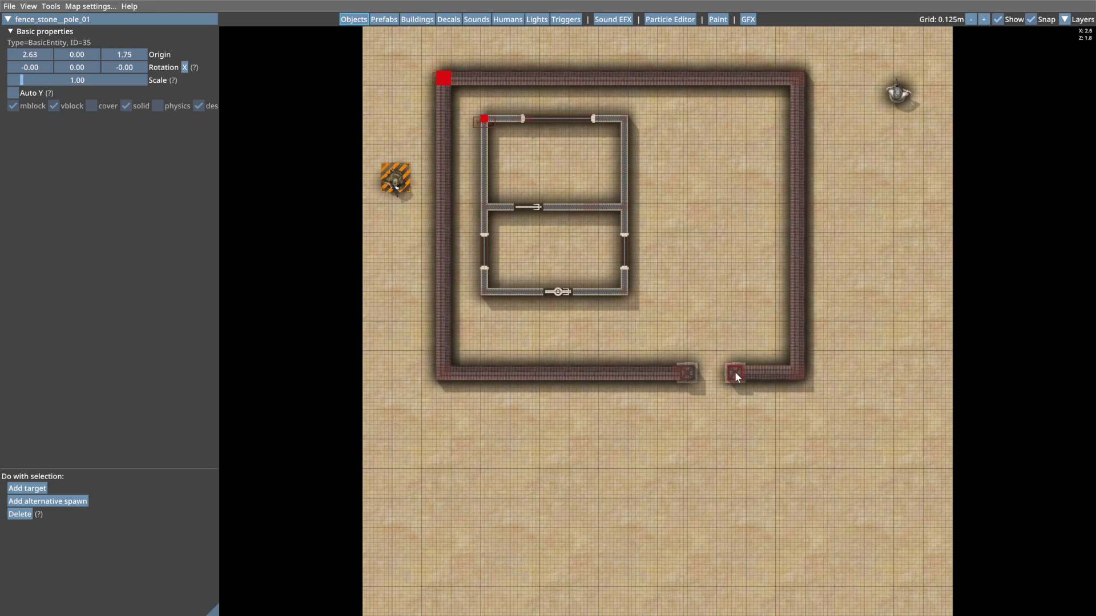
right_click(897, 359)
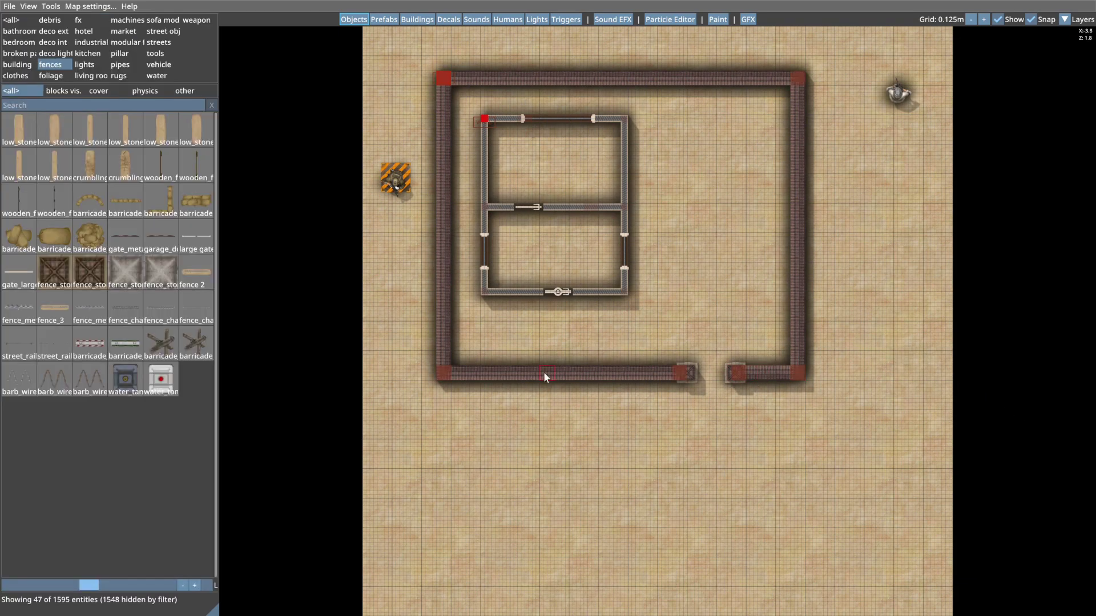
Place a locked door_grate_01 gate between the two stone poles in the fence opening.
click(419, 19)
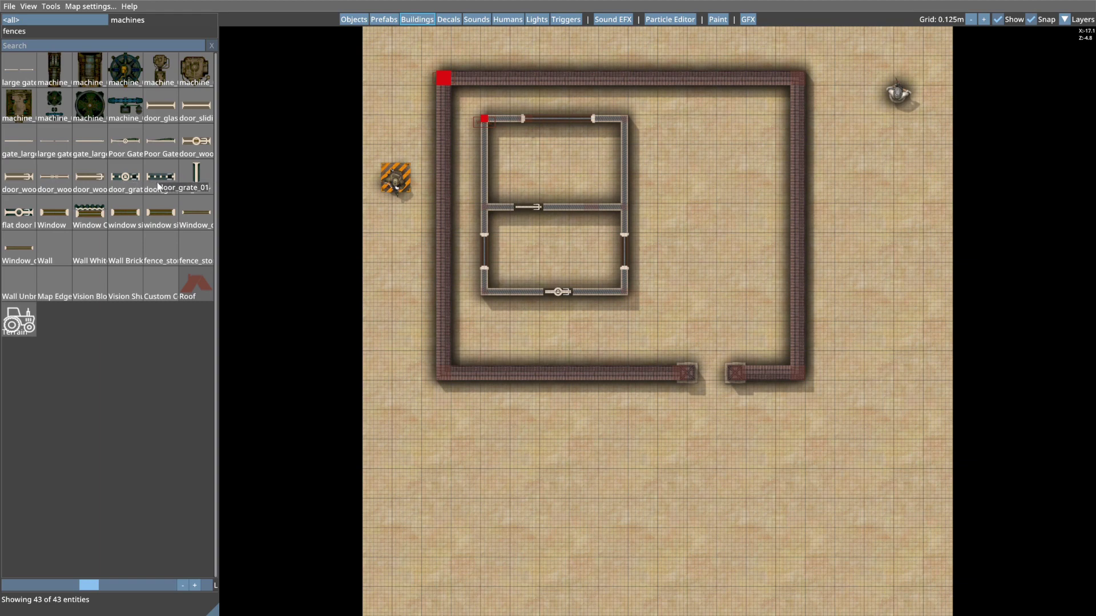
click(126, 179)
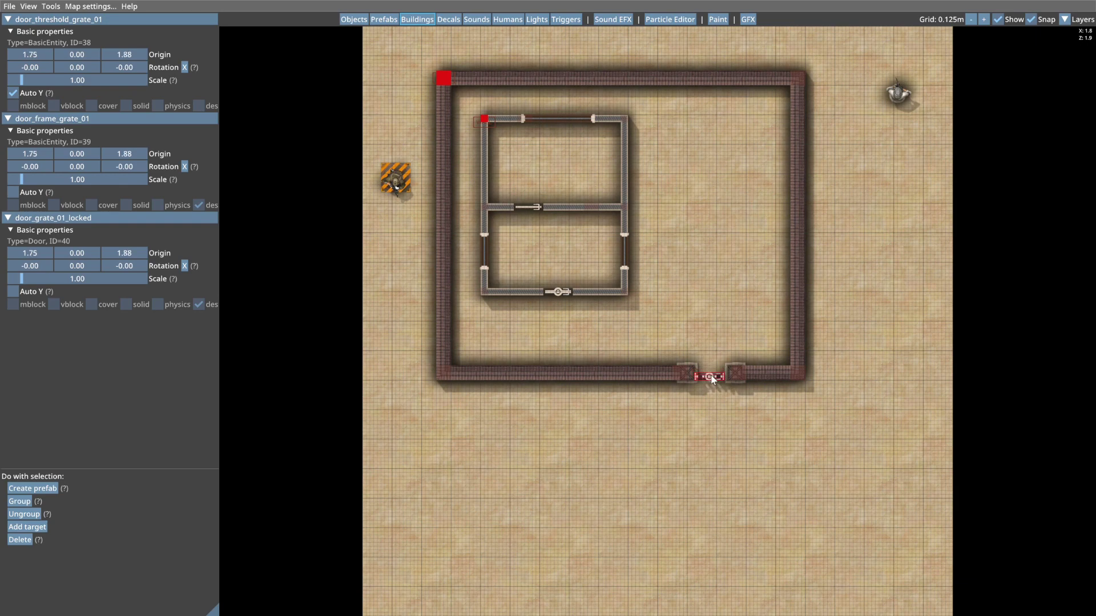
click(711, 376)
right_click(713, 410)
Shift the right-hand stone pole slightly inward so that it meets the grate gate, and deselect it.
scroll(741, 389, up, 5)
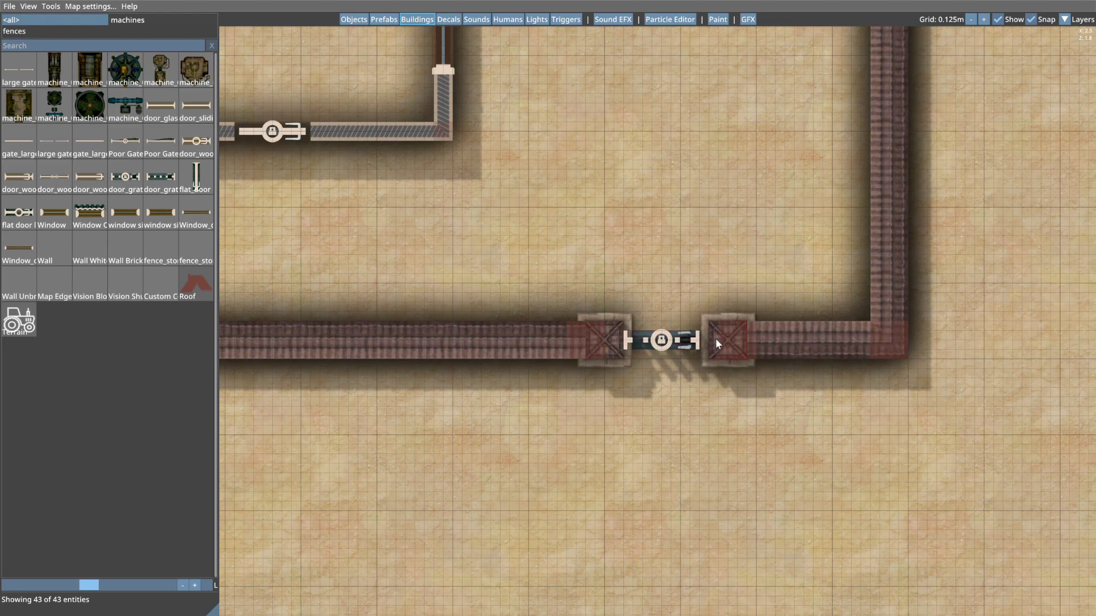
drag(717, 338, 708, 340)
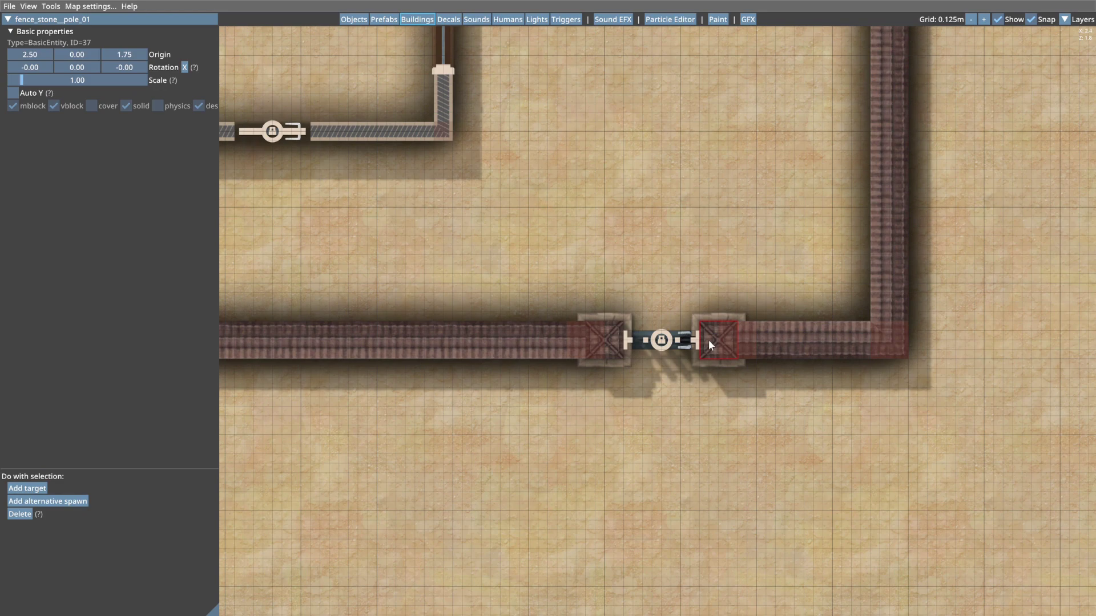
click(717, 497)
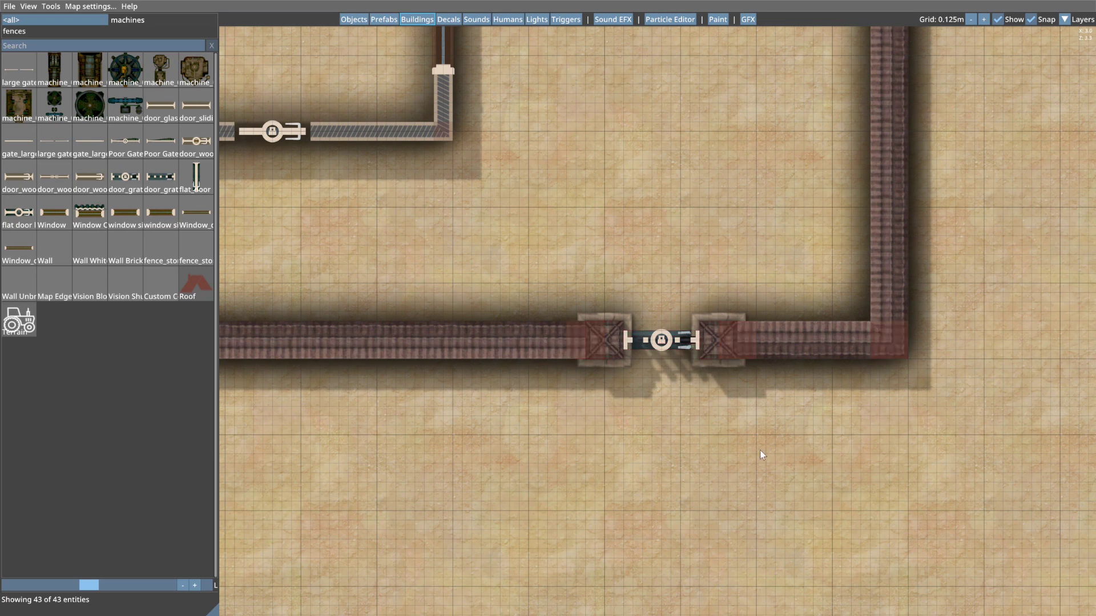
Examine the gate and its stone poles up close from different angles, and return to the building overview.
scroll(759, 450, up, 2)
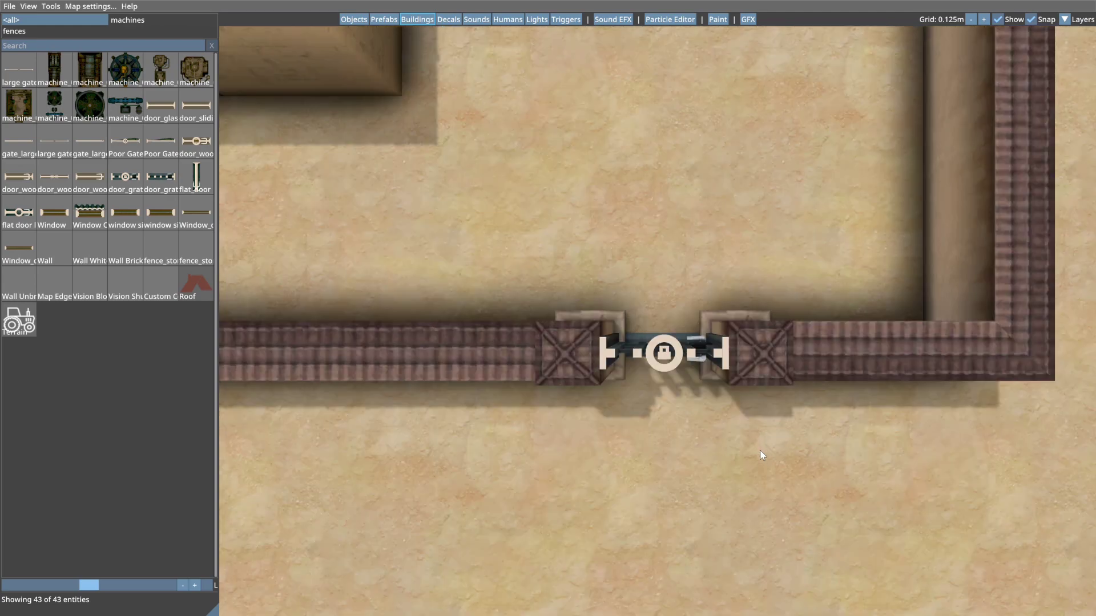
scroll(731, 365, up, 1)
middle_drag(730, 365, 757, 334)
middle_drag(757, 335, 735, 407)
key(space)
scroll(735, 408, down, 3)
middle_drag(710, 212, 790, 358)
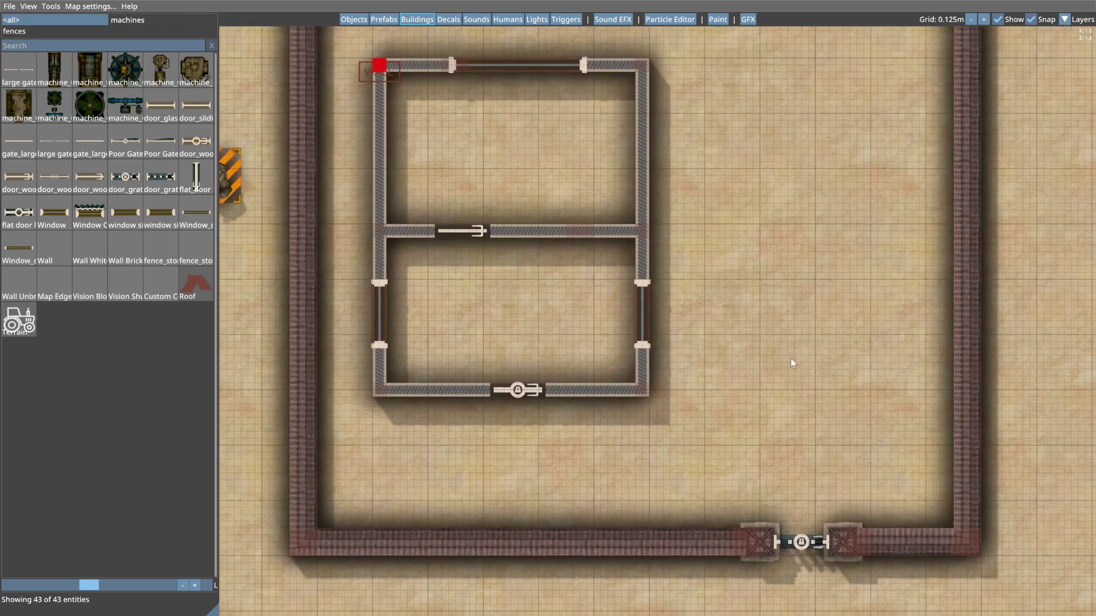
Try rotating the window in the lower room's right-hand wall in small and large increments, ending in line with the wall.
click(642, 313)
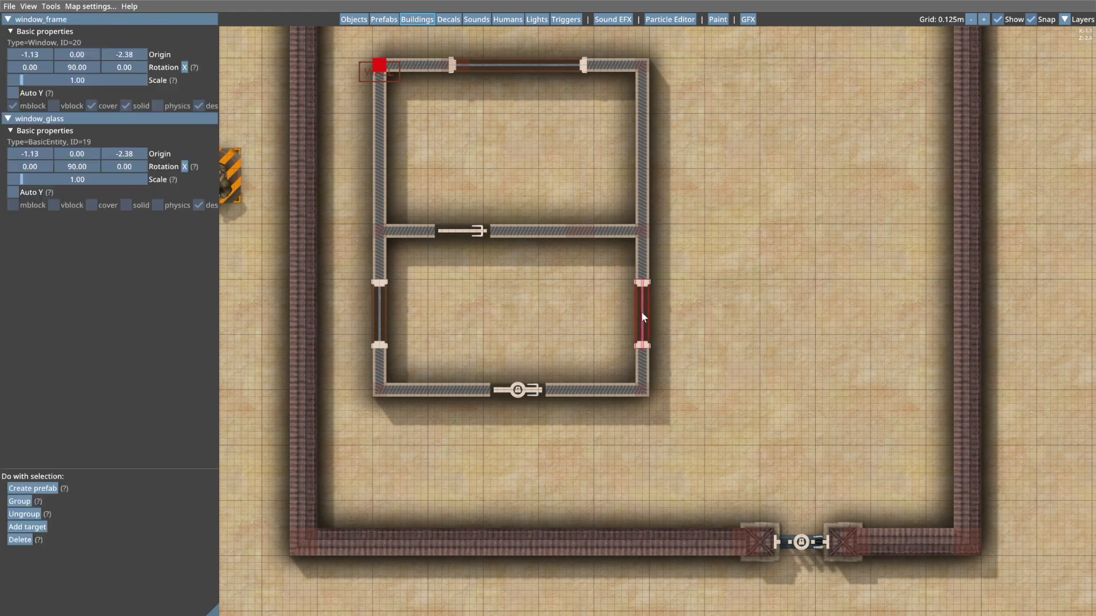
shift+scroll(641, 317, up, 7)
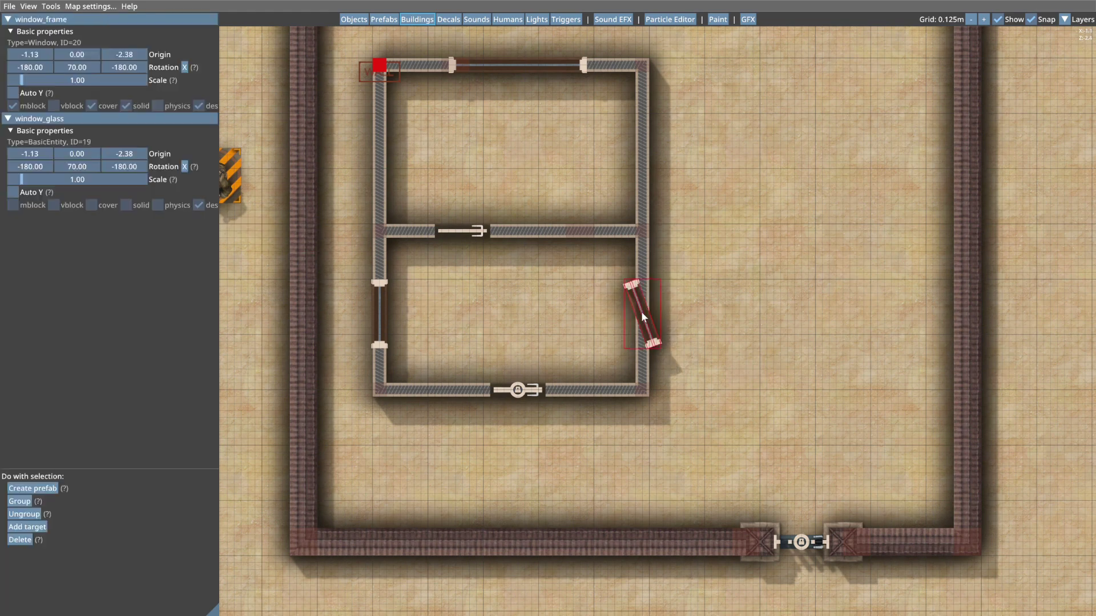
shift+scroll(642, 317, up, 10)
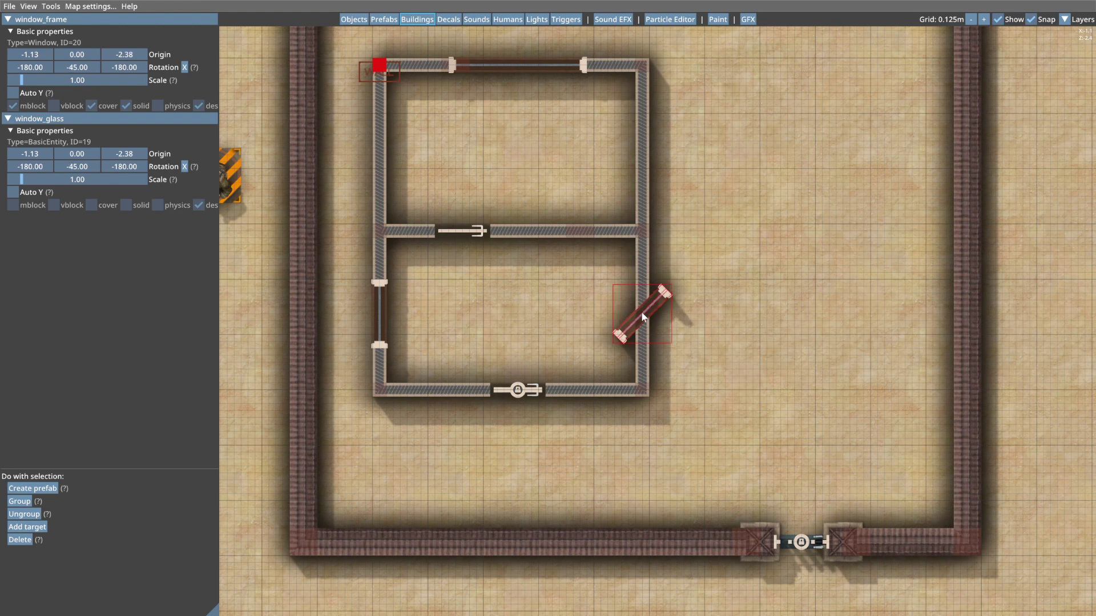
shift+scroll(642, 314, up, 1)
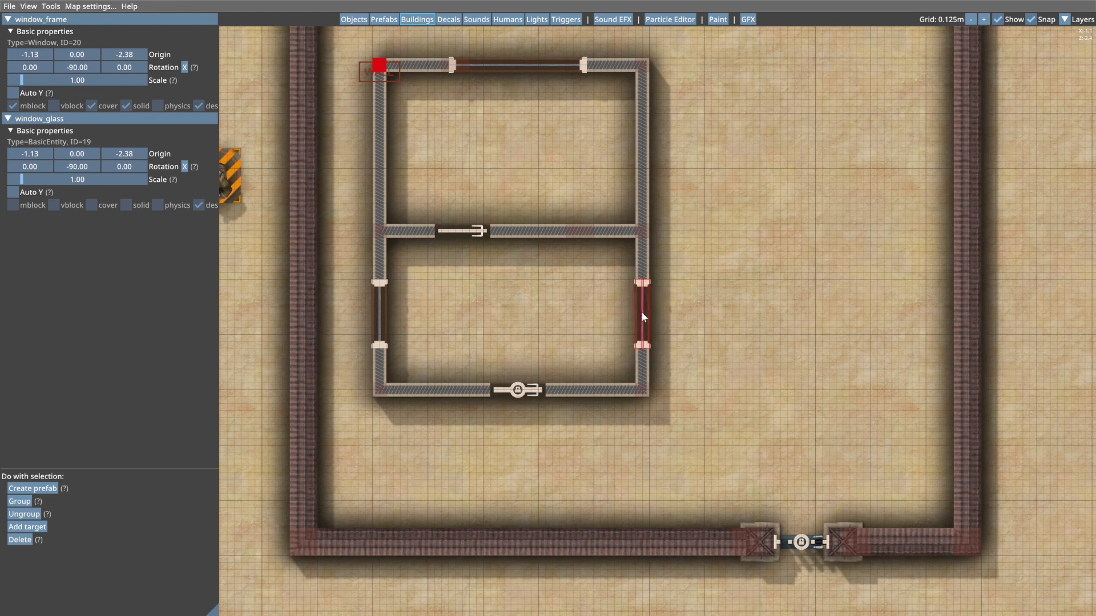
shift+scroll(642, 317, up, 18)
click(757, 317)
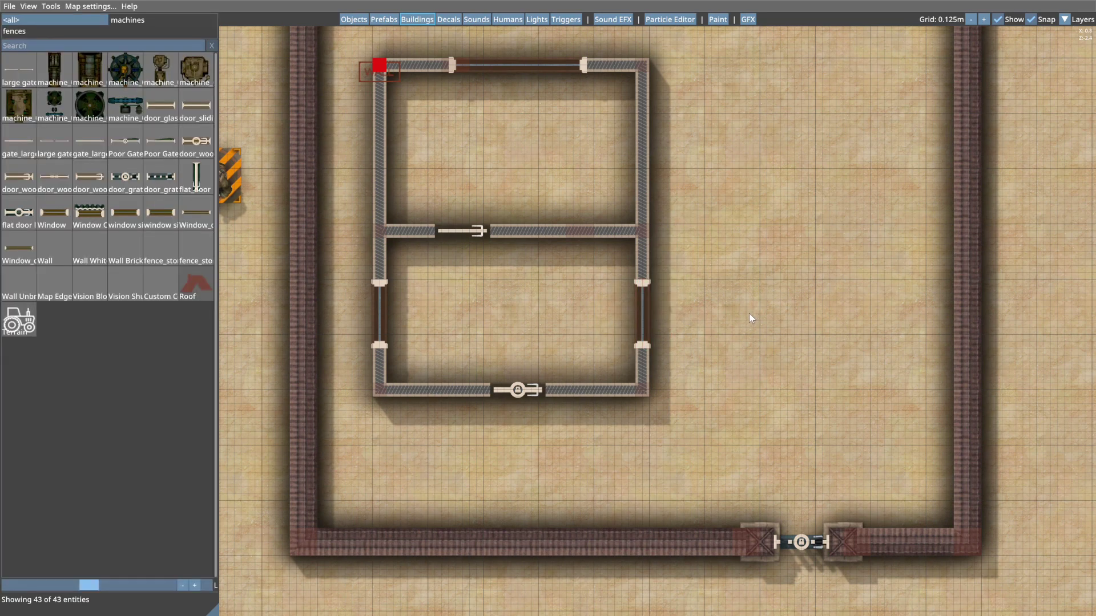
Look through the ground paint materials and the list of additional materials that can be added to the map.
middle_drag(799, 330, 754, 294)
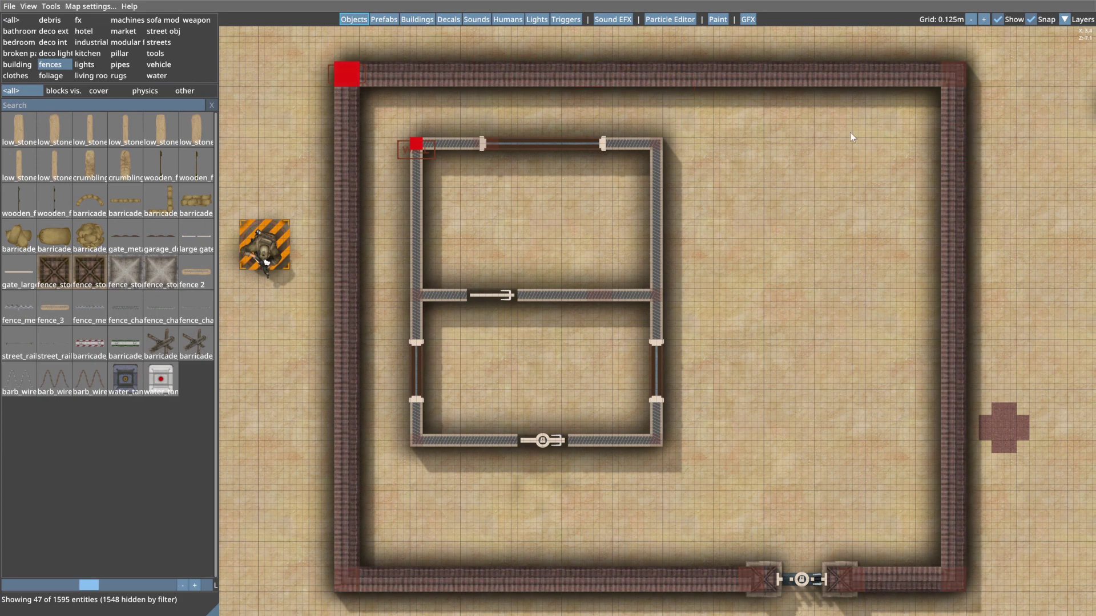
click(717, 19)
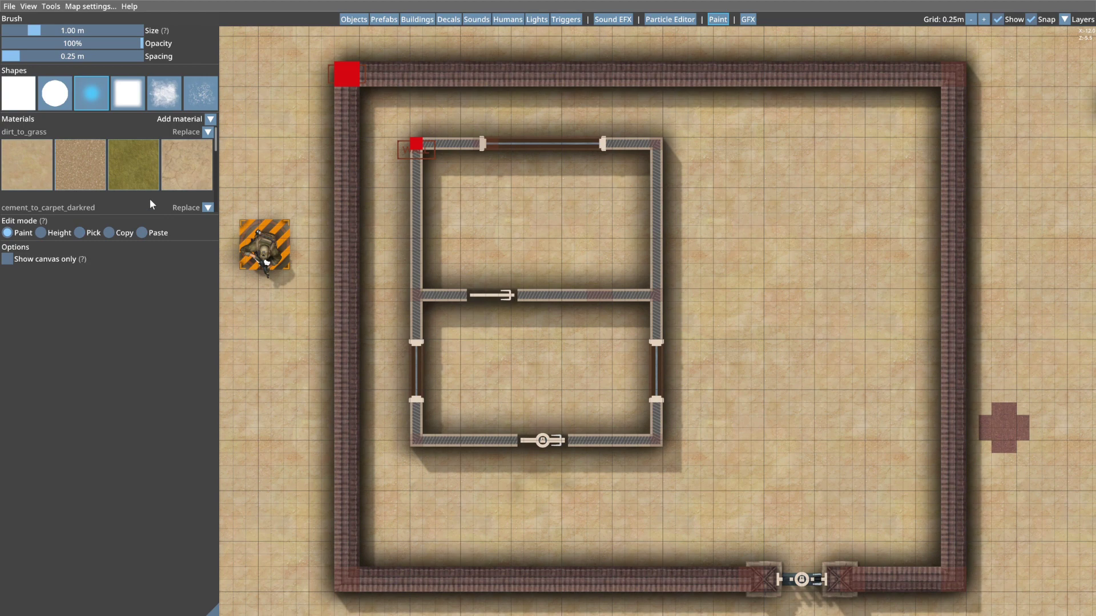
scroll(163, 165, down, 5)
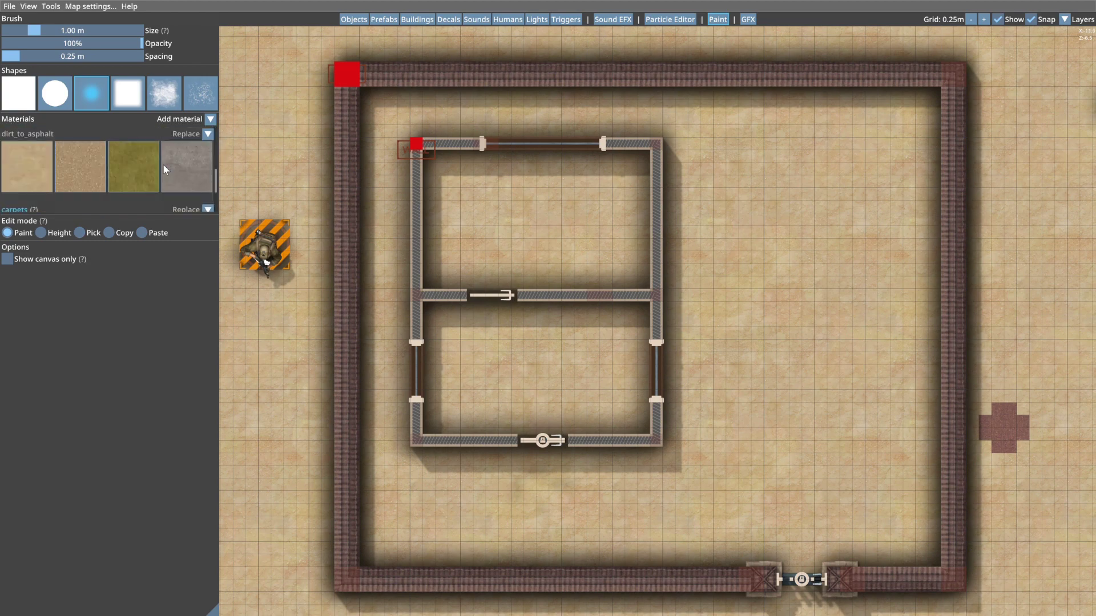
scroll(163, 164, up, 5)
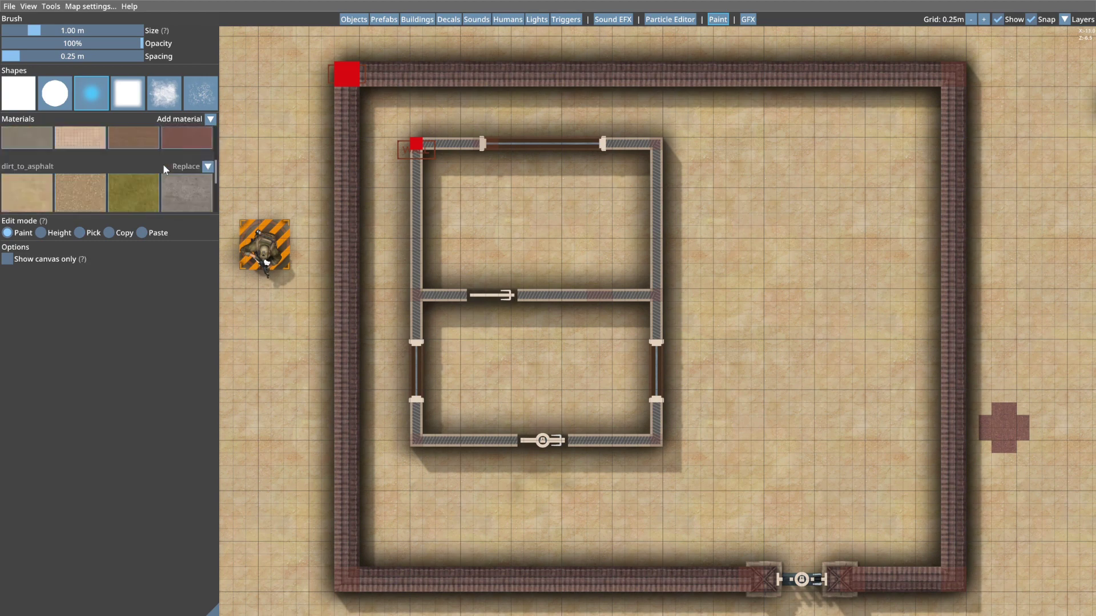
click(210, 119)
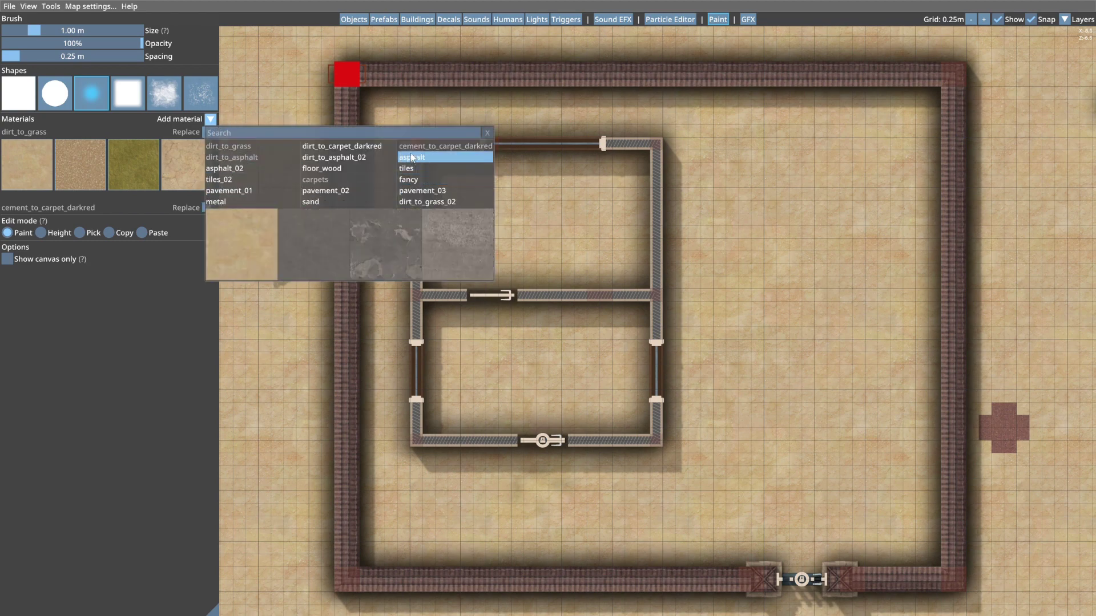
click(65, 156)
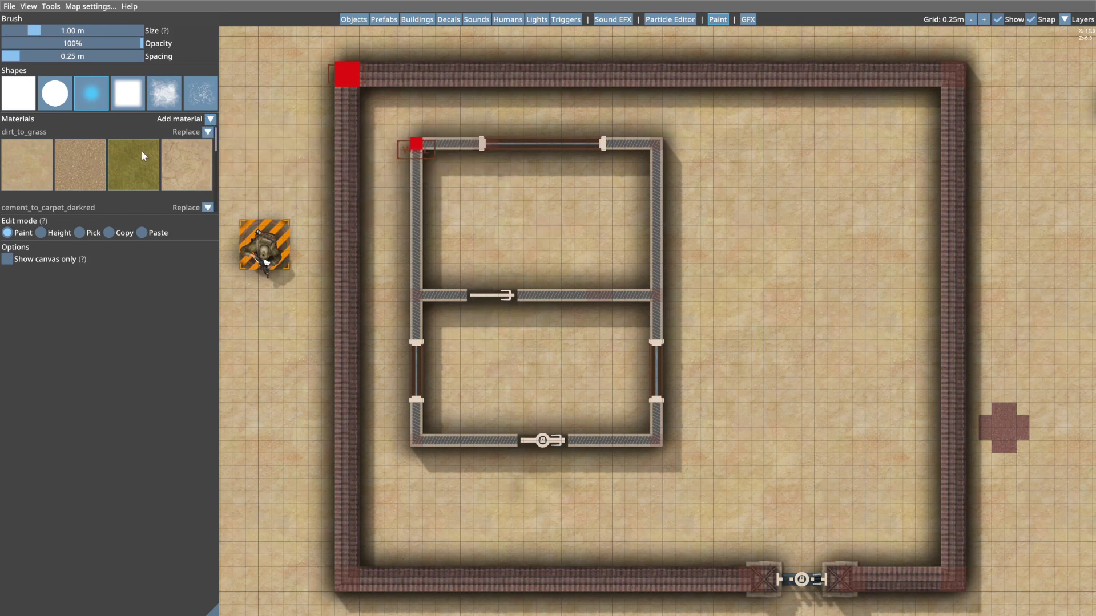
scroll(141, 150, down, 2)
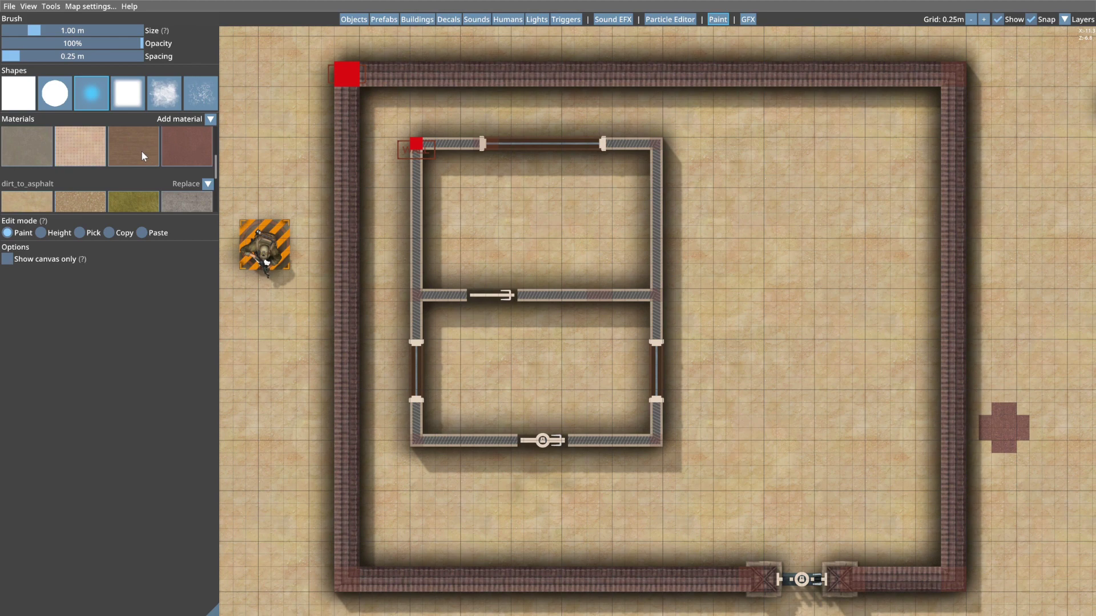
Paint the upper room's floor with the grey cement from cement_to_carpet_darkred, using the solid square brush at 3.00 m.
scroll(146, 153, down, 2)
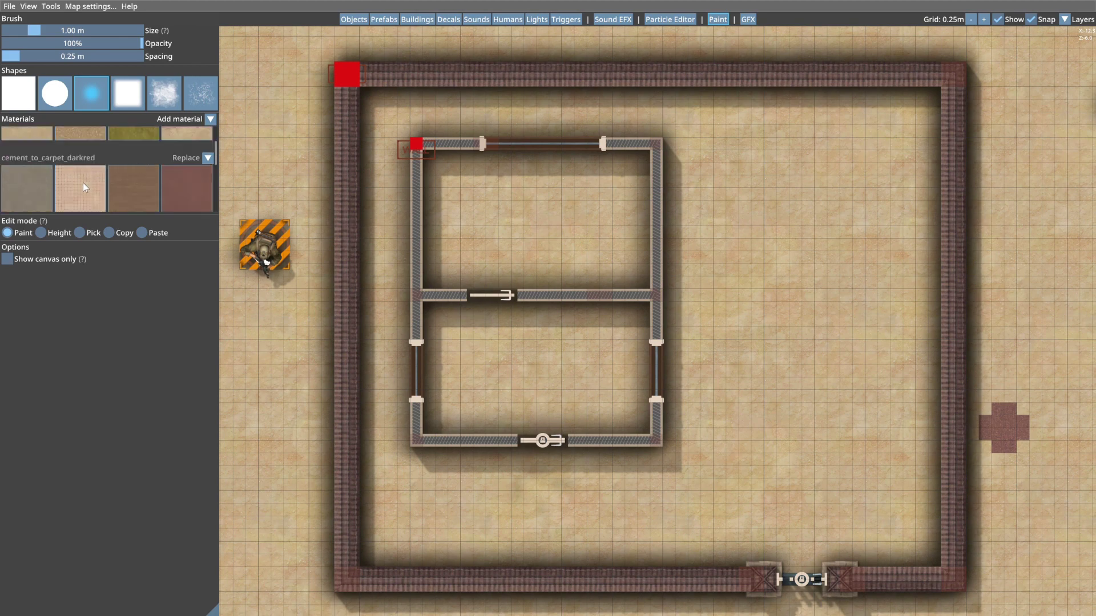
click(50, 180)
click(17, 100)
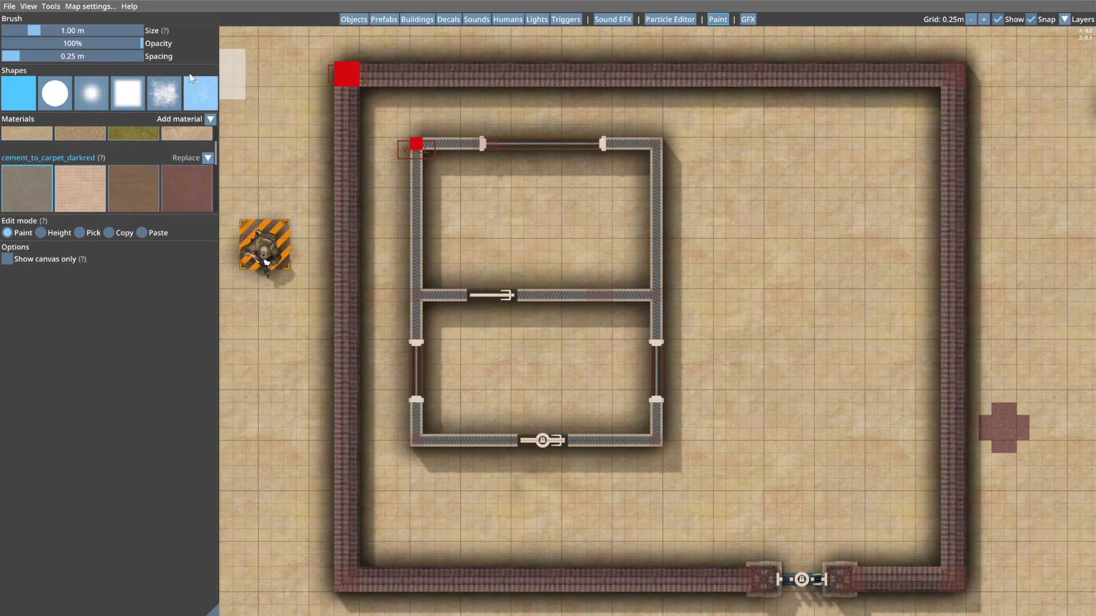
click(55, 29)
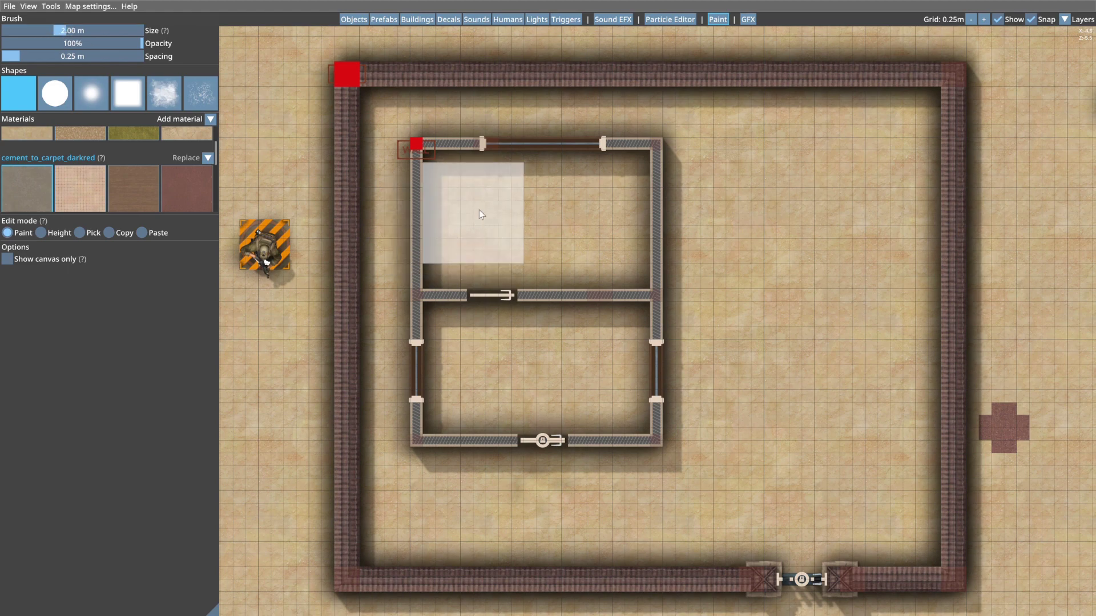
click(71, 33)
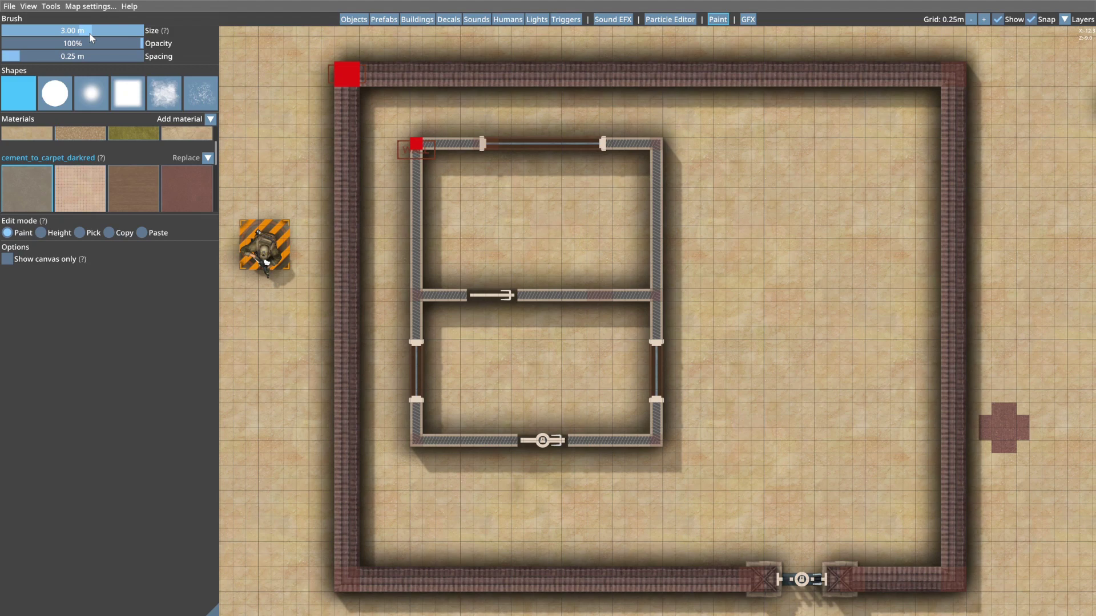
click(500, 223)
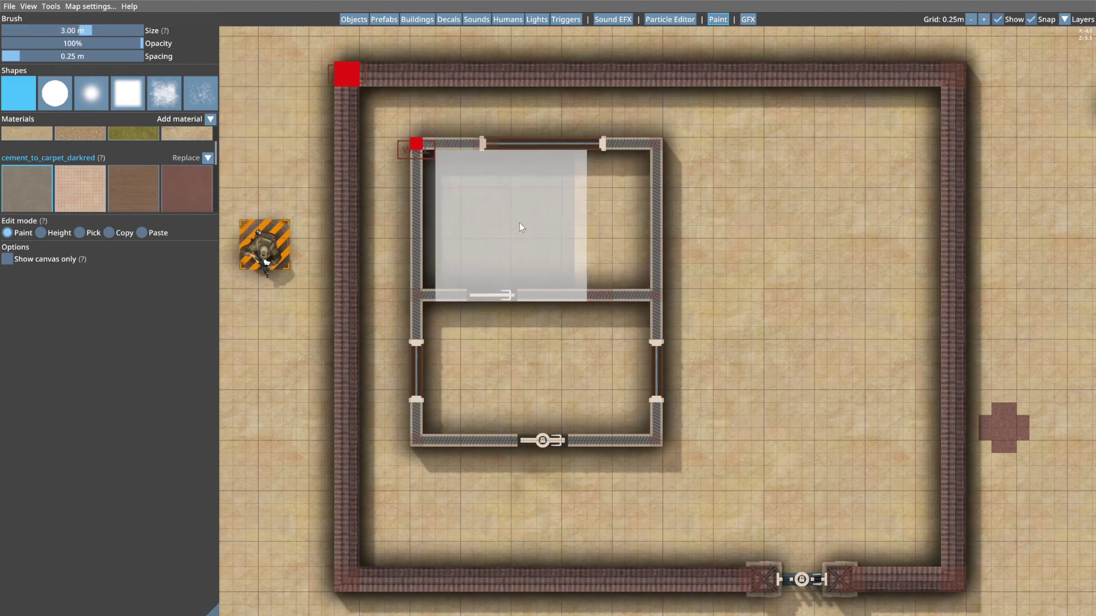
click(580, 227)
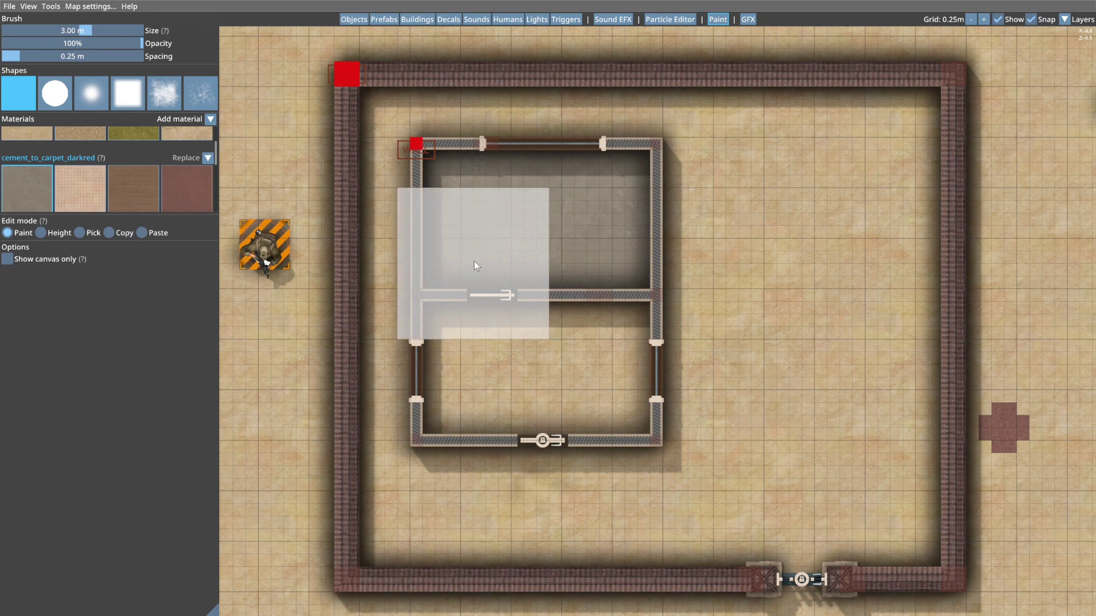
Paint the tile material from cement_to_carpet_darkred over most of the upper room's cement, using the cloudy, irregular brush at 1.50 m.
click(83, 188)
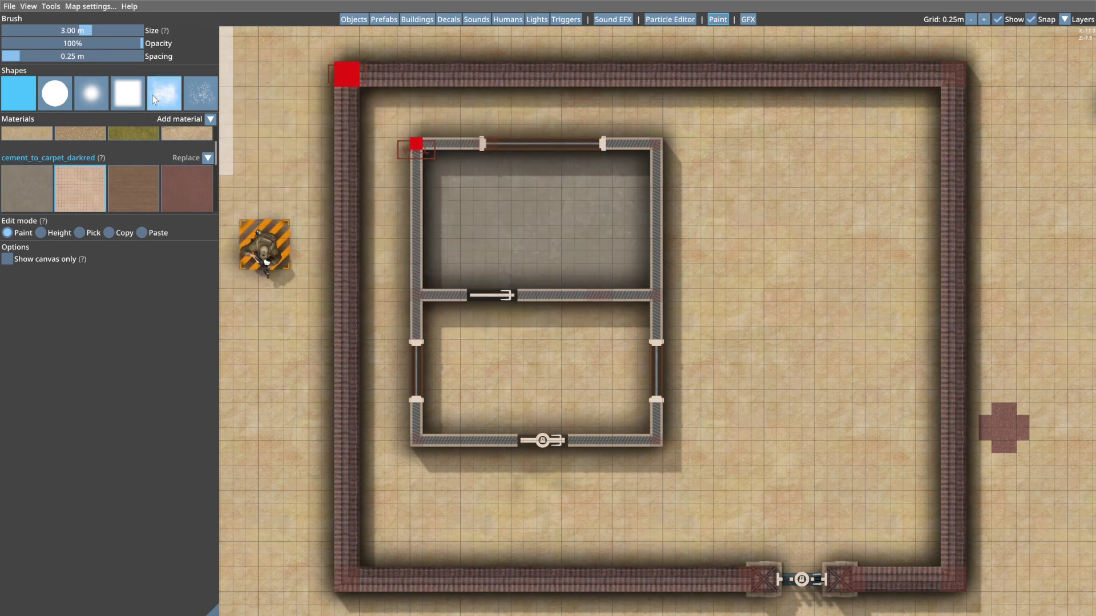
click(174, 91)
click(75, 33)
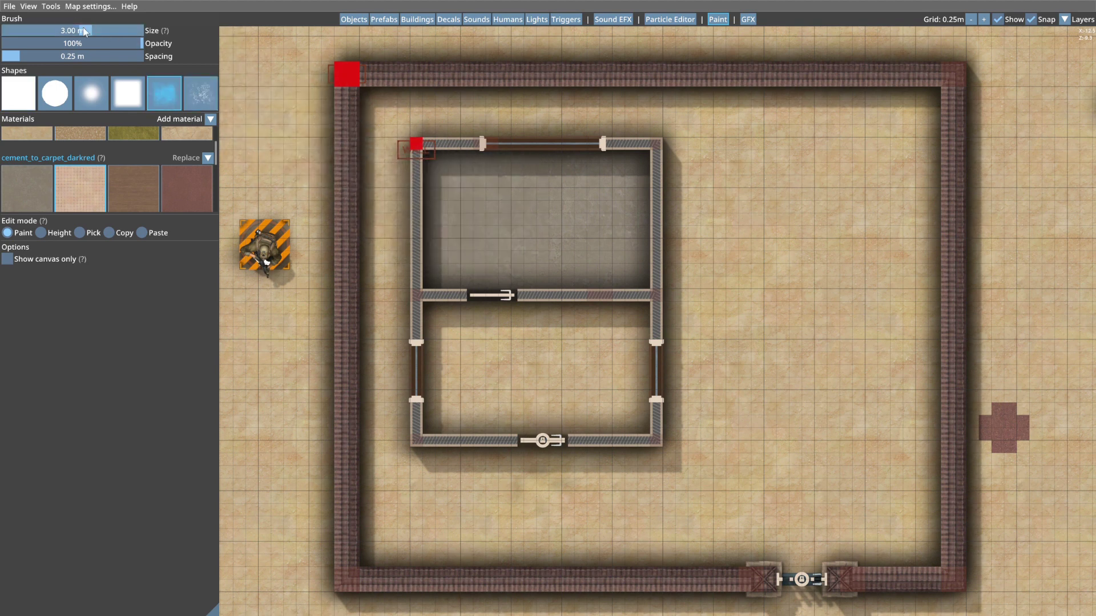
click(26, 28)
click(43, 33)
click(48, 31)
click(521, 223)
scroll(529, 225, up, 3)
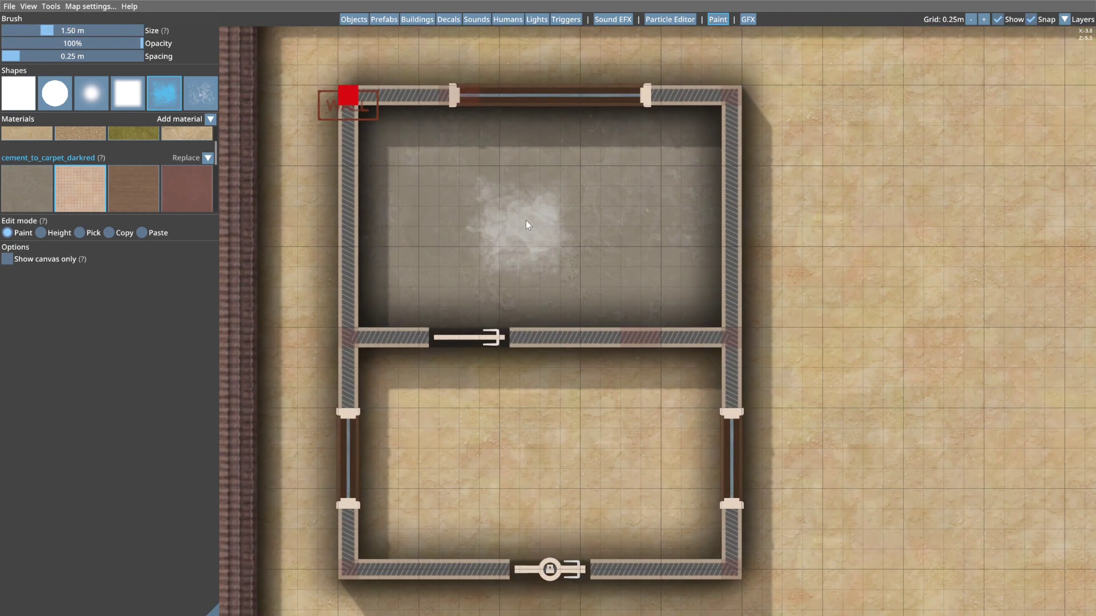
drag(420, 165, 621, 181)
drag(621, 227, 489, 234)
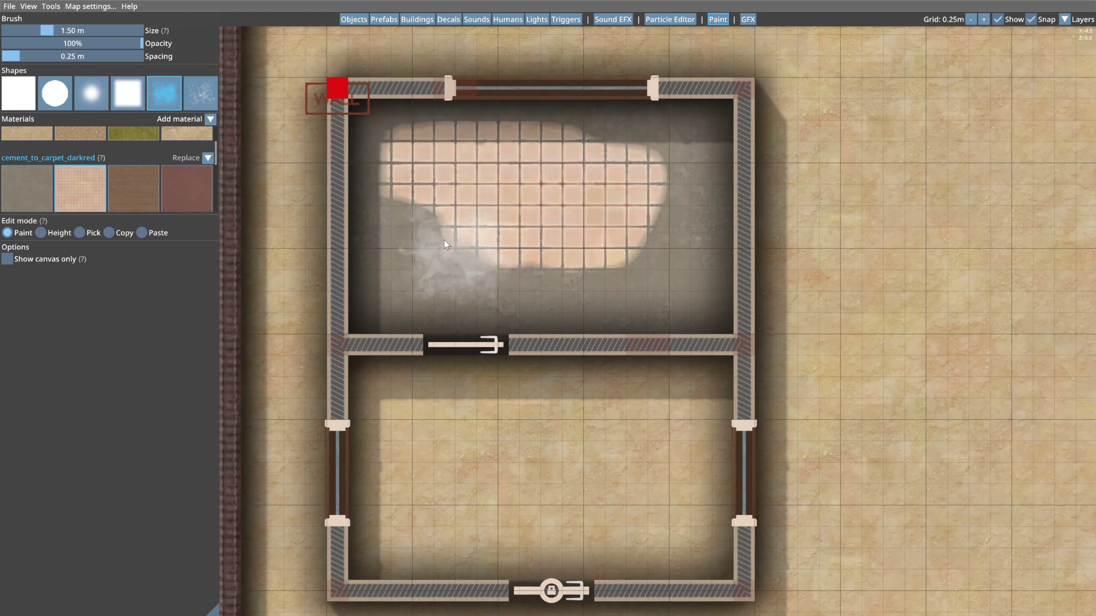
mouse_move(414, 261)
mouse_down()
mouse_move(663, 263)
mouse_move(678, 158)
mouse_move(608, 158)
mouse_move(540, 209)
mouse_up()
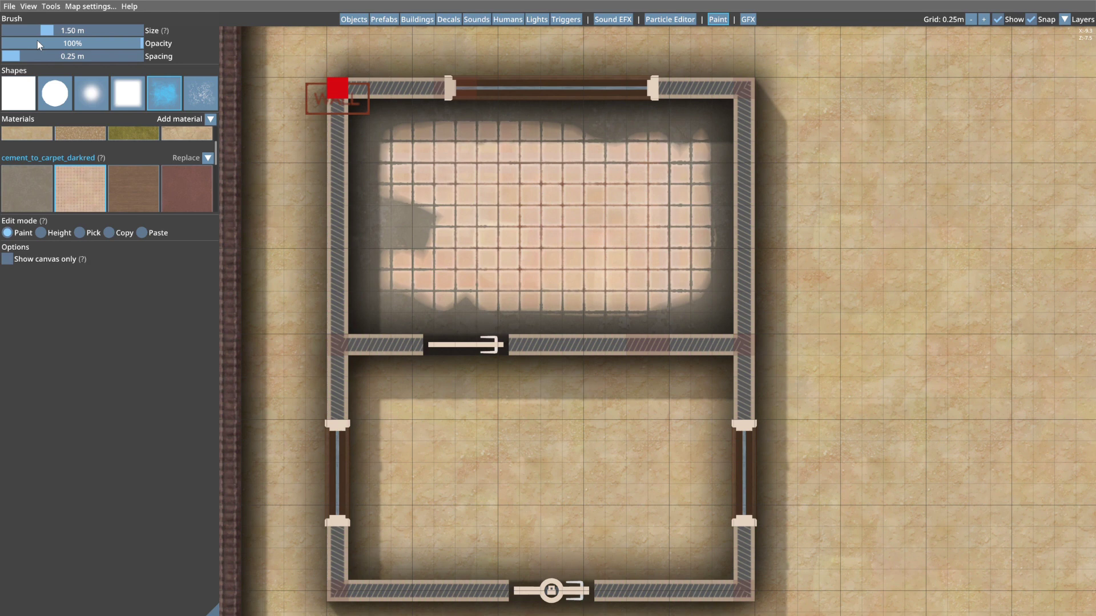
With the brush at 0.50 m, add small cement patches to the upper room's tiles and extend the tiles along its walls.
drag(49, 35, 23, 30)
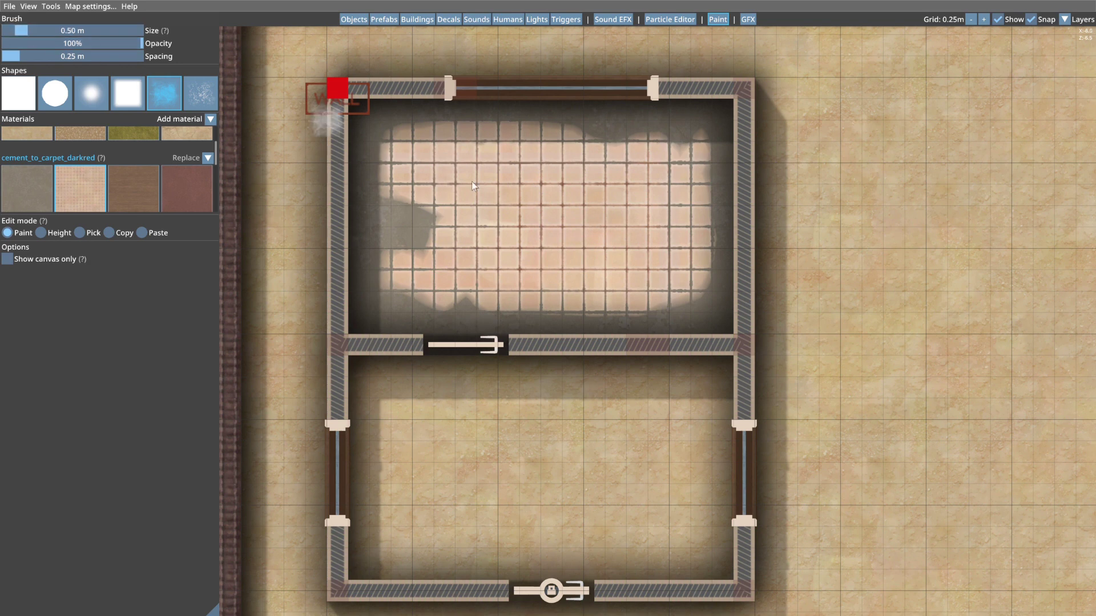
click(518, 184)
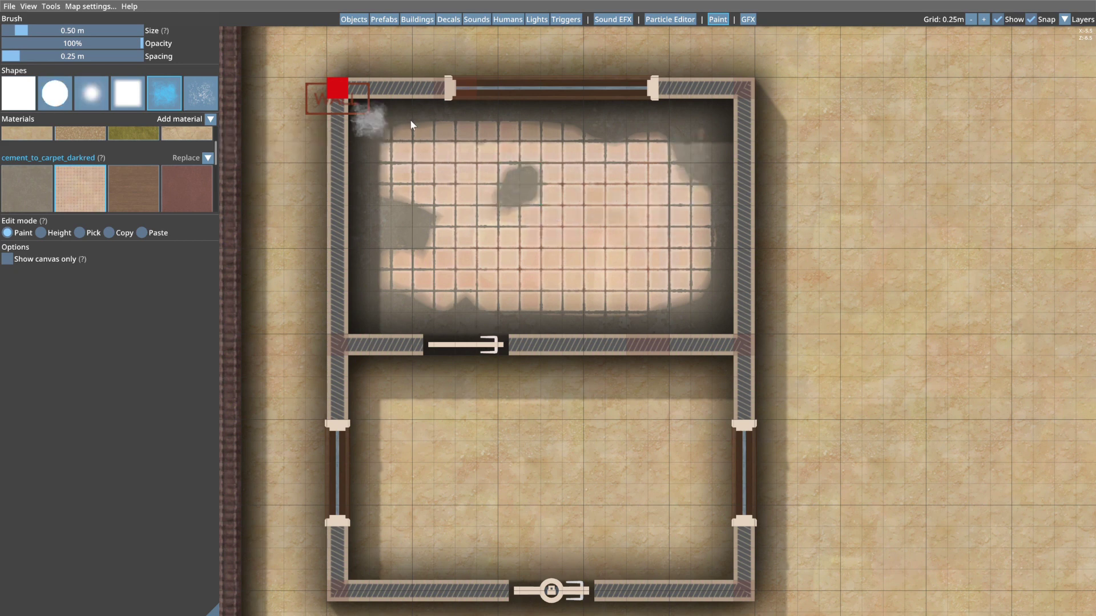
mouse_move(704, 128)
mouse_down()
mouse_move(682, 125)
mouse_move(628, 150)
mouse_move(718, 138)
mouse_up()
mouse_move(723, 248)
mouse_down()
mouse_move(718, 309)
mouse_move(694, 313)
mouse_up()
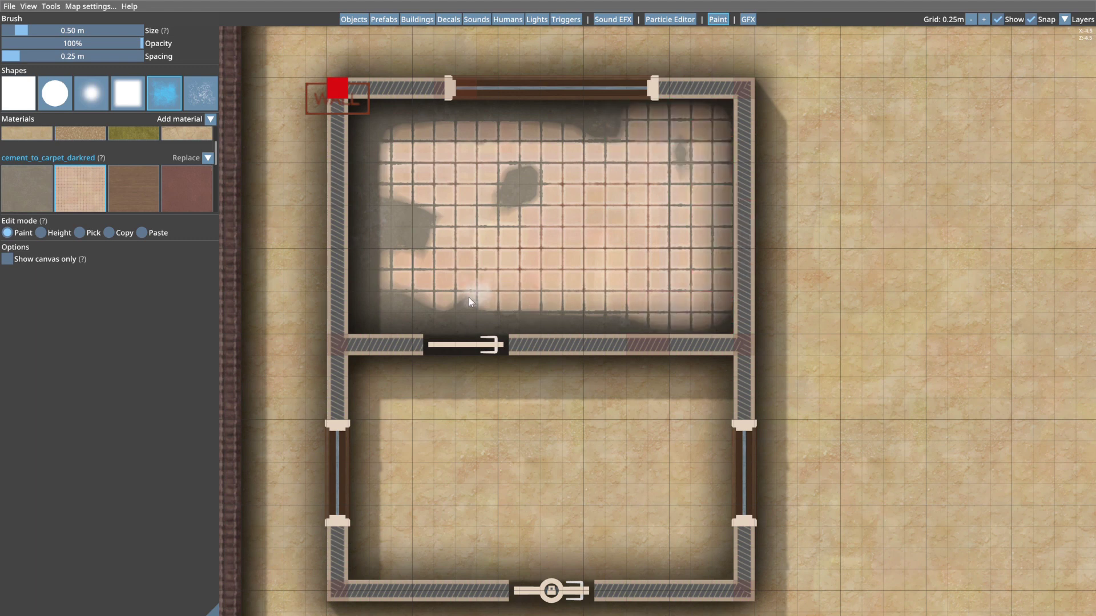
drag(550, 318, 392, 317)
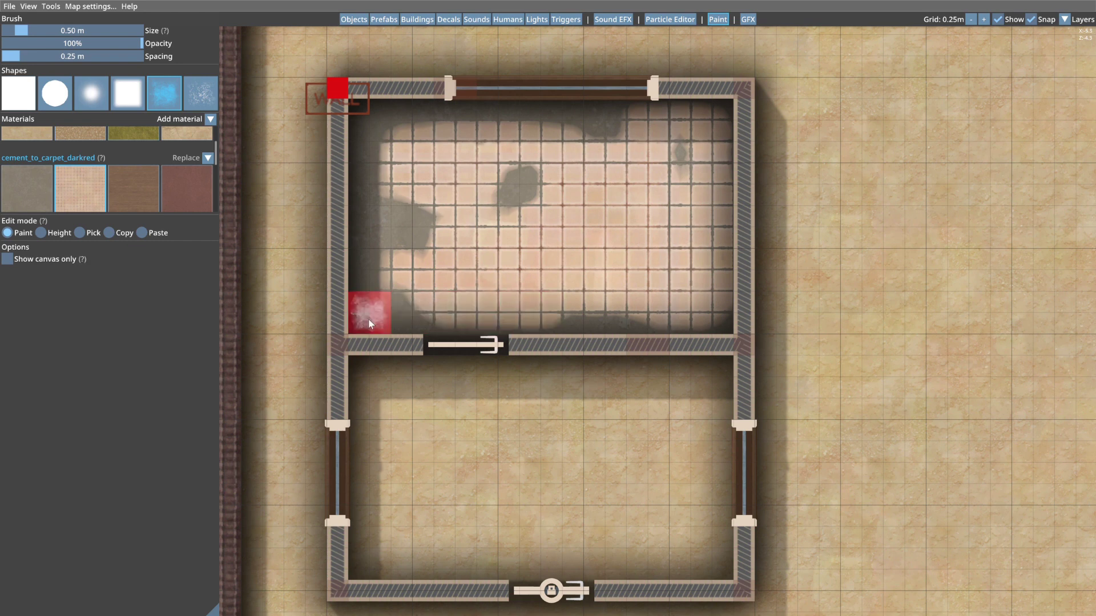
mouse_move(366, 165)
mouse_down()
mouse_move(365, 120)
mouse_move(484, 124)
mouse_up()
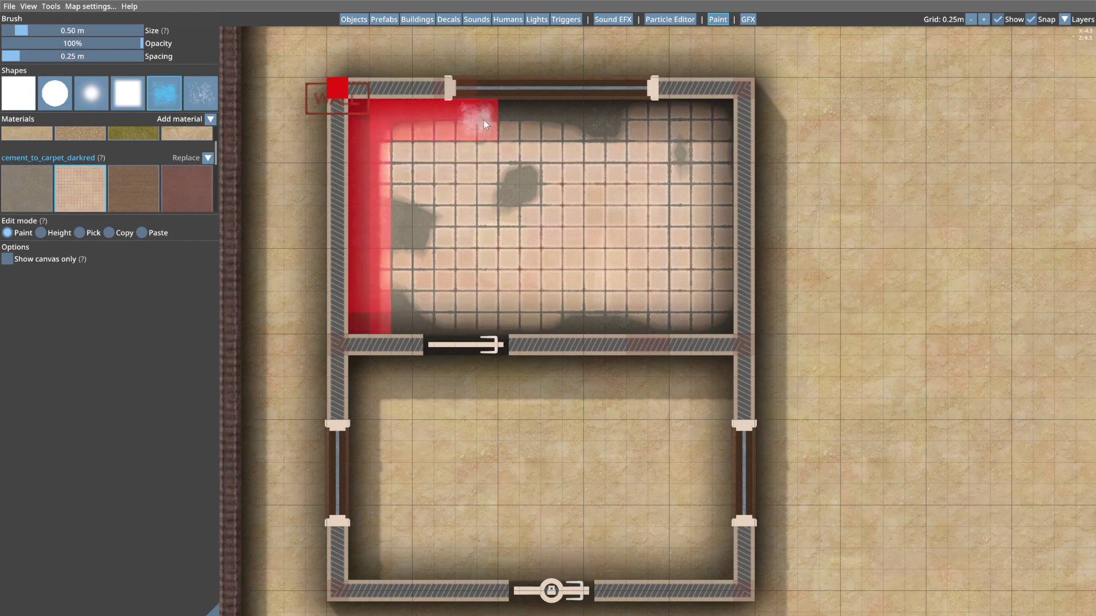
drag(552, 121, 553, 122)
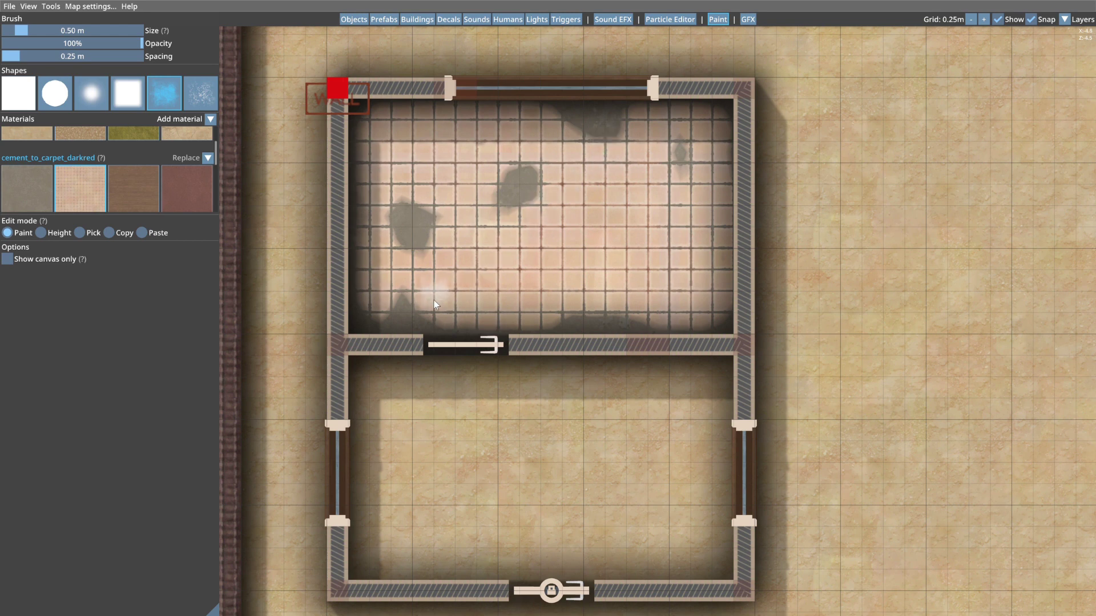
drag(386, 318, 369, 314)
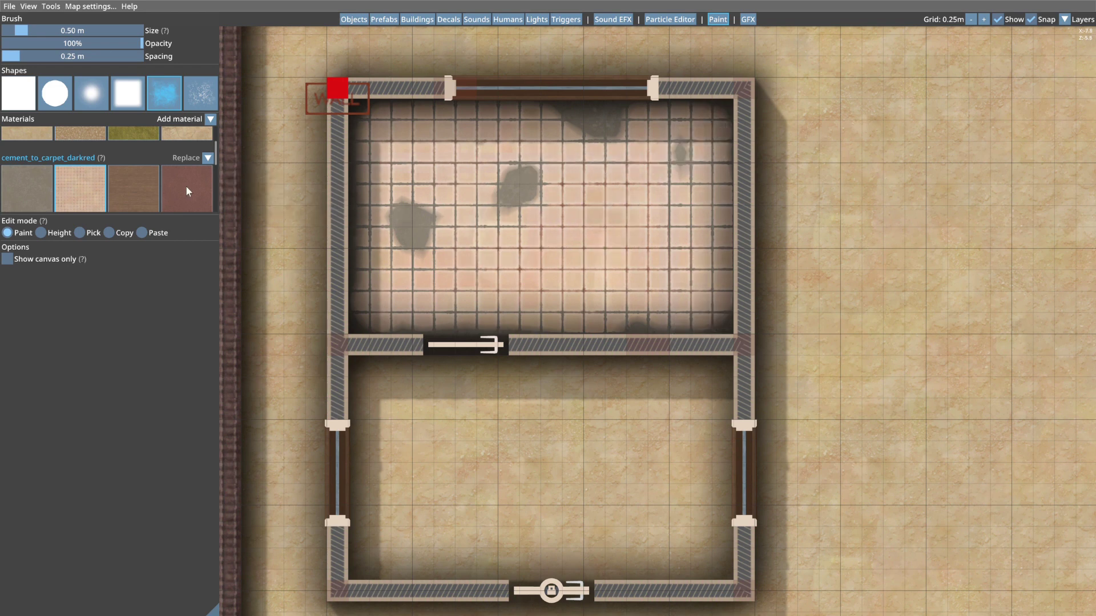
Cover the lower room's floor with the clean red material from carpets, using the solid square brush at 2.50 m.
scroll(131, 182, down, 2)
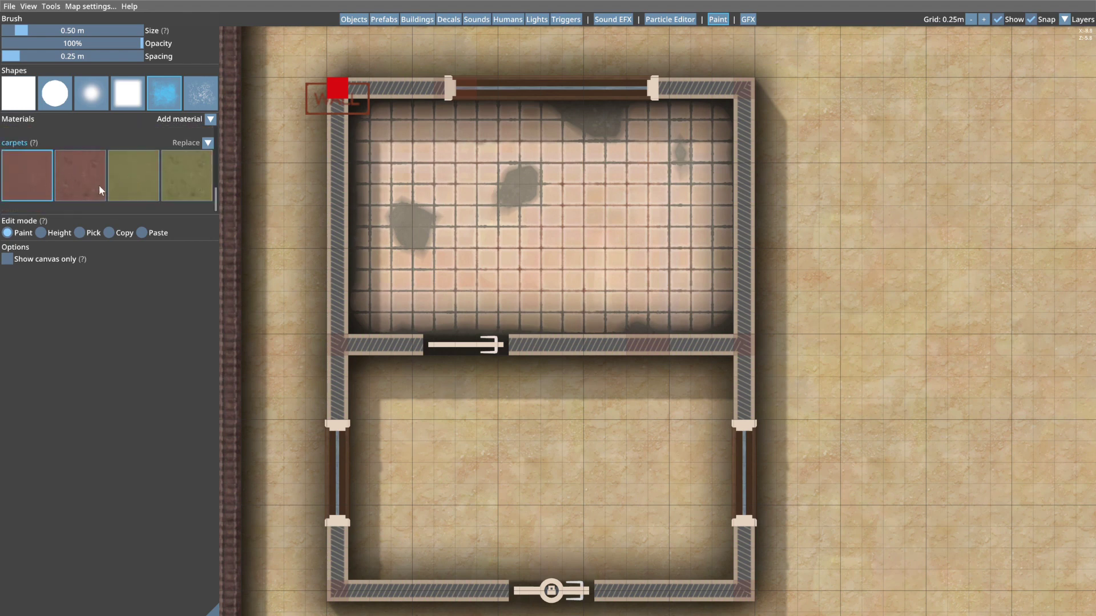
click(23, 94)
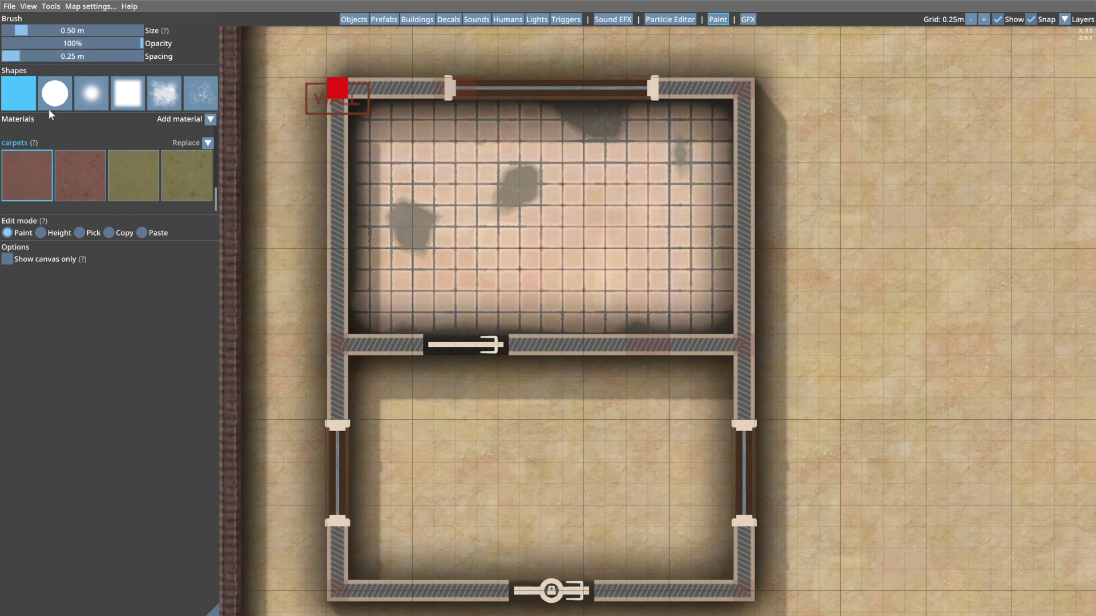
mouse_move(49, 28)
mouse_down()
mouse_move(18, 32)
mouse_move(54, 33)
mouse_up()
drag(68, 31, 80, 33)
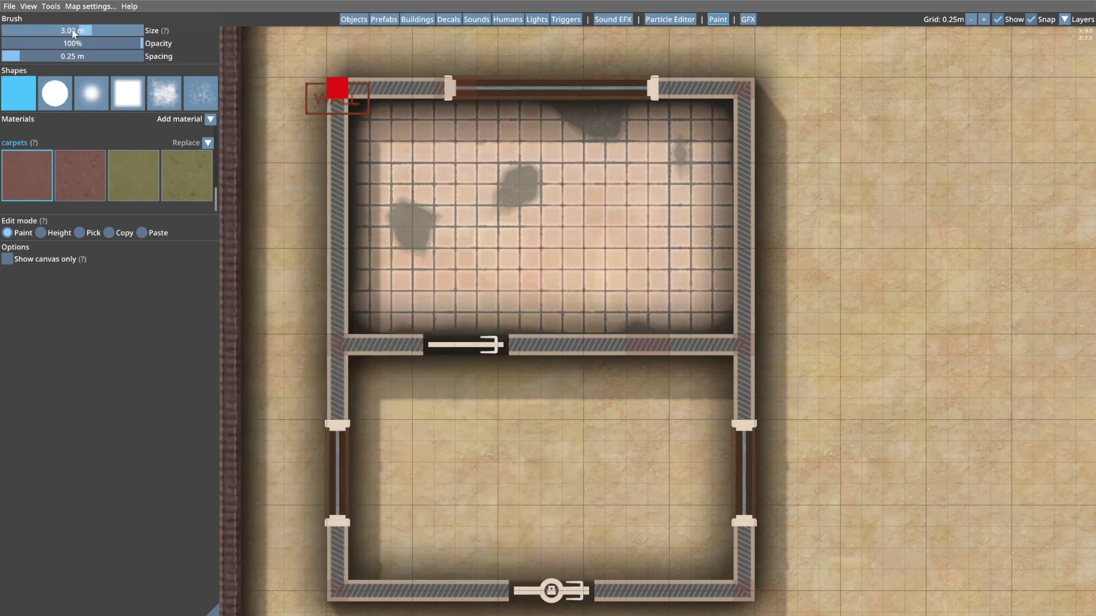
drag(72, 29, 67, 30)
mouse_move(451, 476)
mouse_down()
mouse_move(628, 463)
mouse_move(628, 485)
mouse_move(455, 492)
mouse_up()
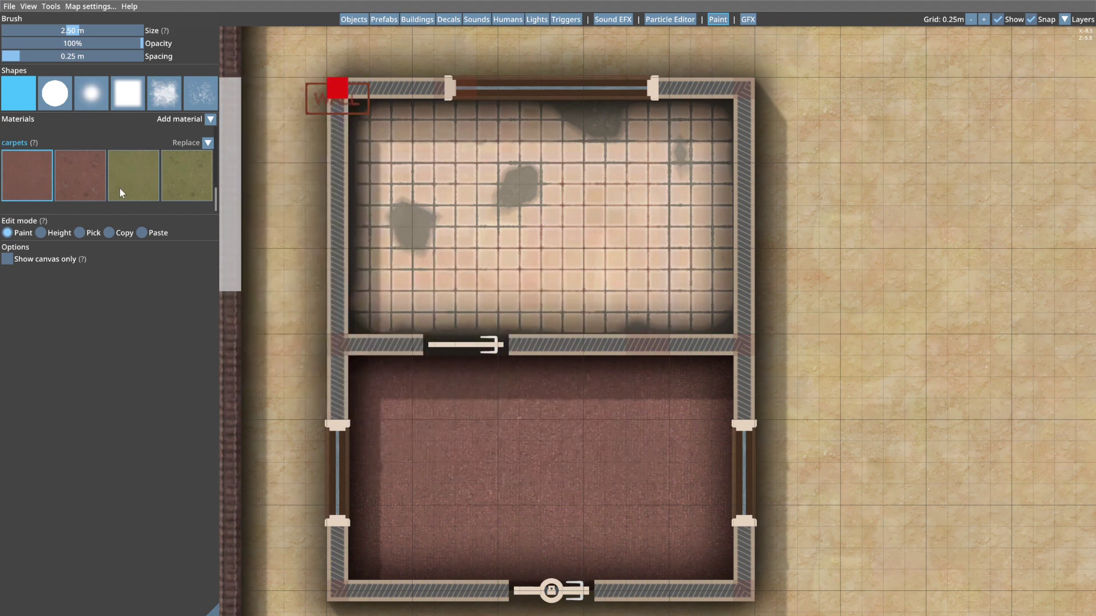
Paint stained red carpet patches across the lower room's floor with the soft round brush at 1.00 m.
click(85, 179)
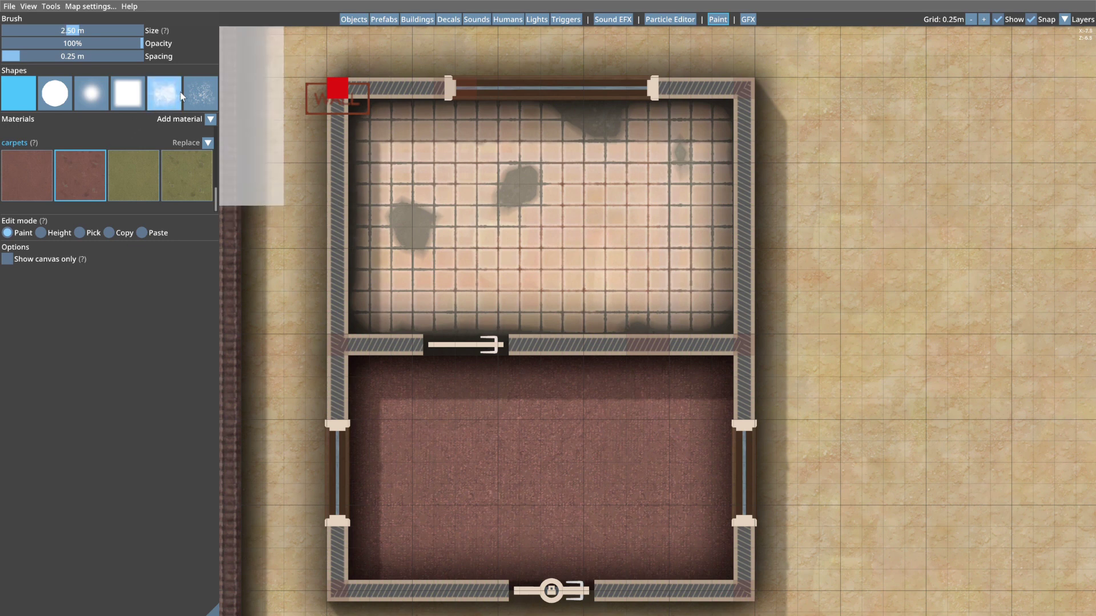
click(91, 93)
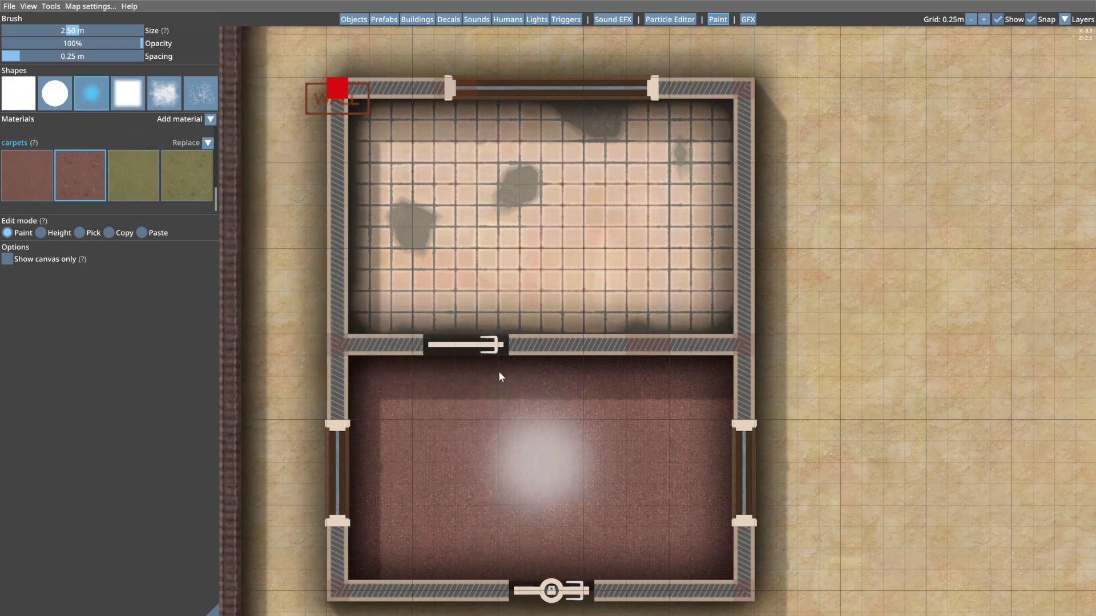
drag(45, 35, 35, 32)
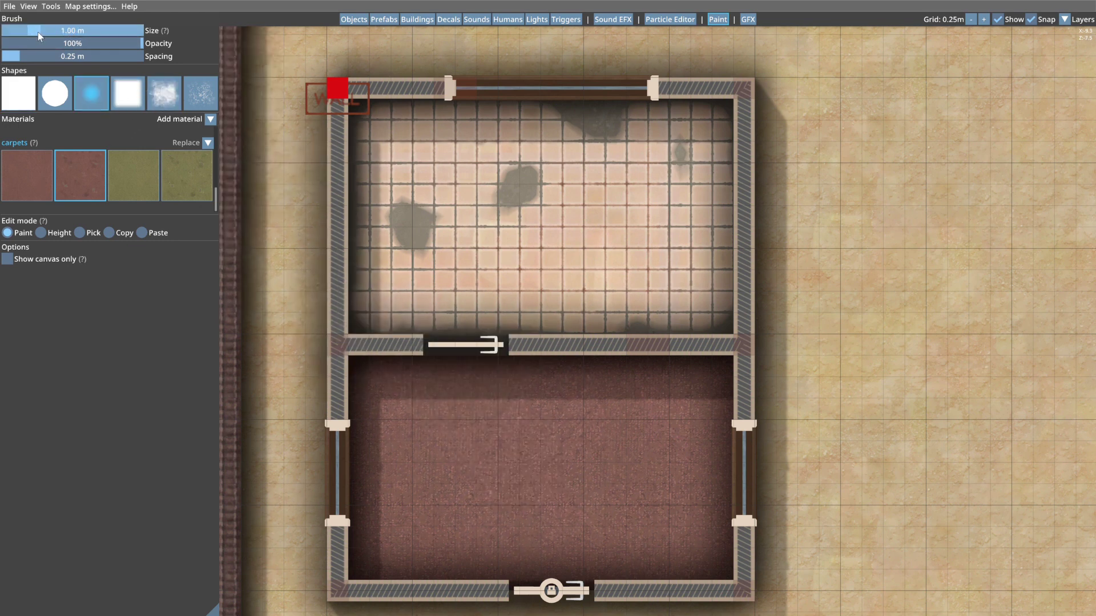
middle_drag(563, 440, 501, 338)
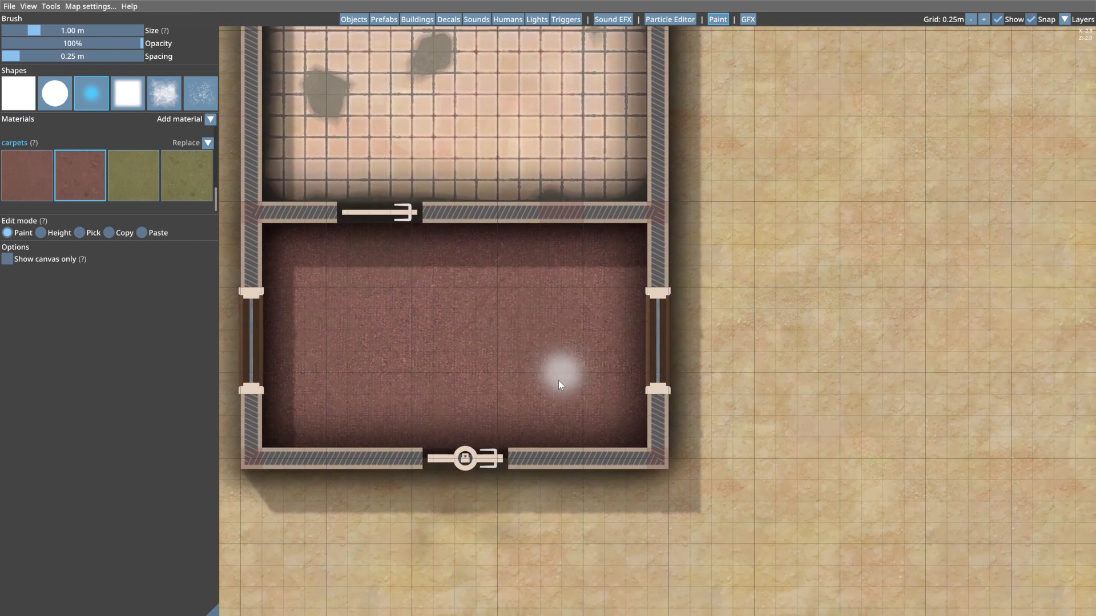
drag(602, 323, 555, 359)
drag(600, 303, 520, 368)
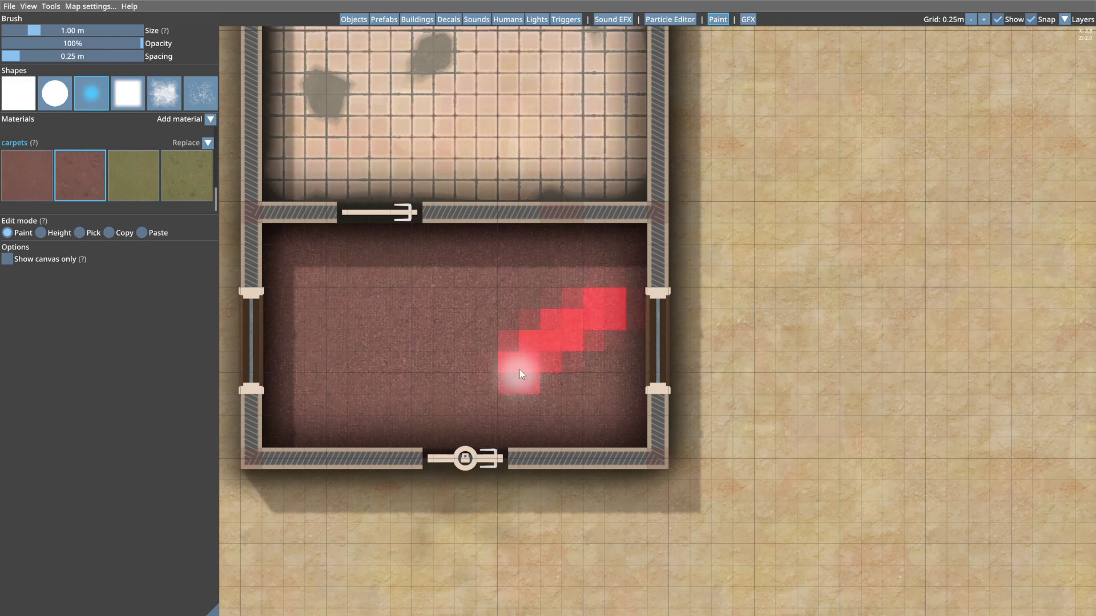
mouse_move(586, 327)
mouse_down()
mouse_move(560, 371)
mouse_move(461, 415)
mouse_up()
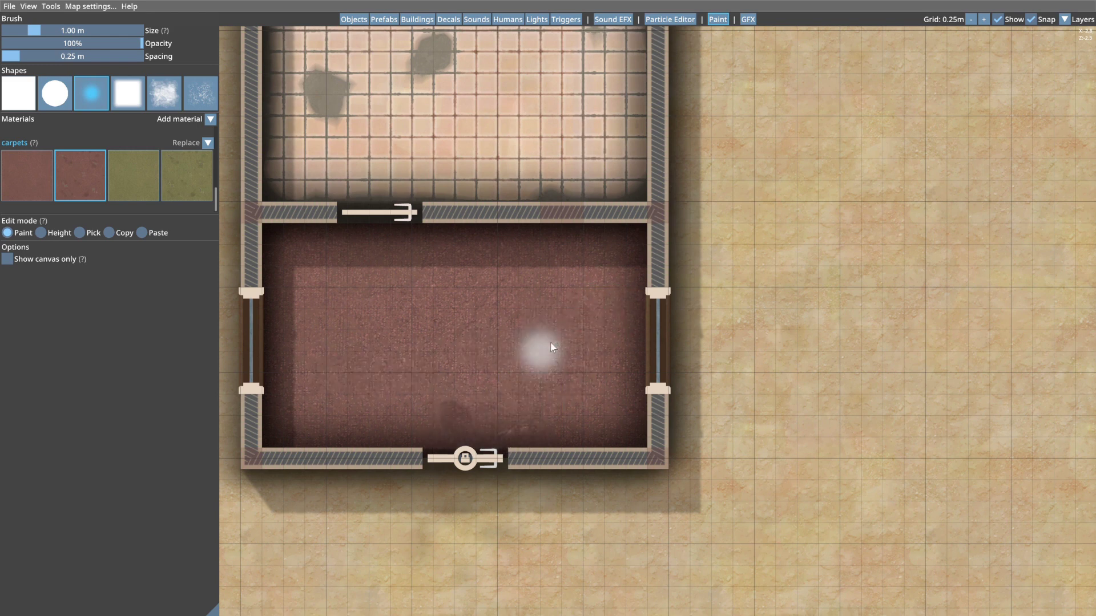
mouse_move(344, 268)
mouse_down()
mouse_move(311, 290)
mouse_move(499, 297)
mouse_up()
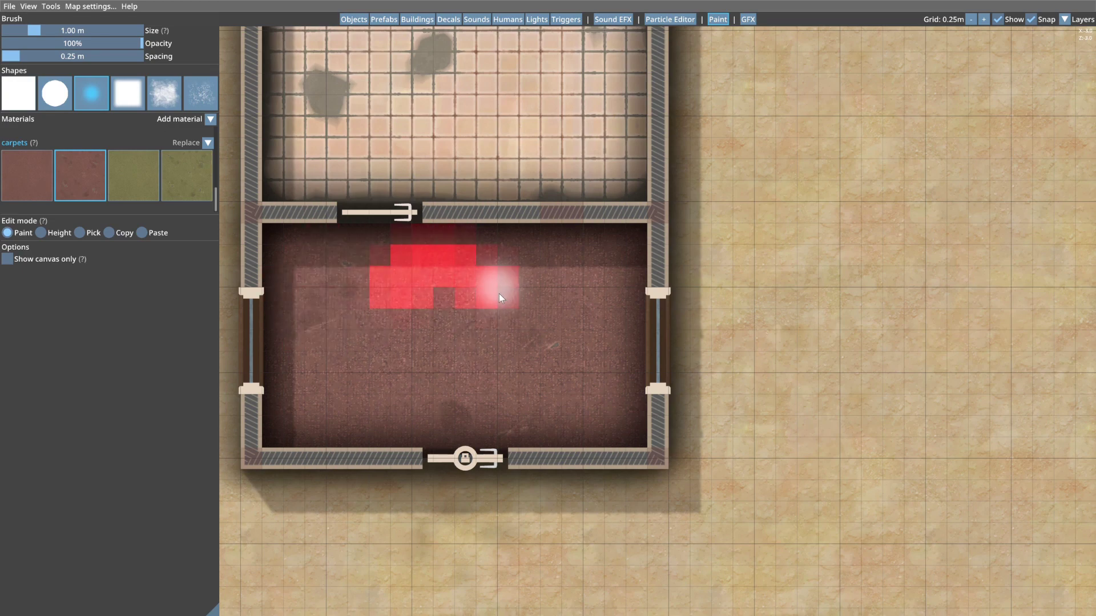
Paint the rocky dirt material from dirt_to_grass along the upper and left fence, using the soft round brush at 2.50 m.
scroll(532, 308, down, 2)
middle_drag(535, 282, 532, 342)
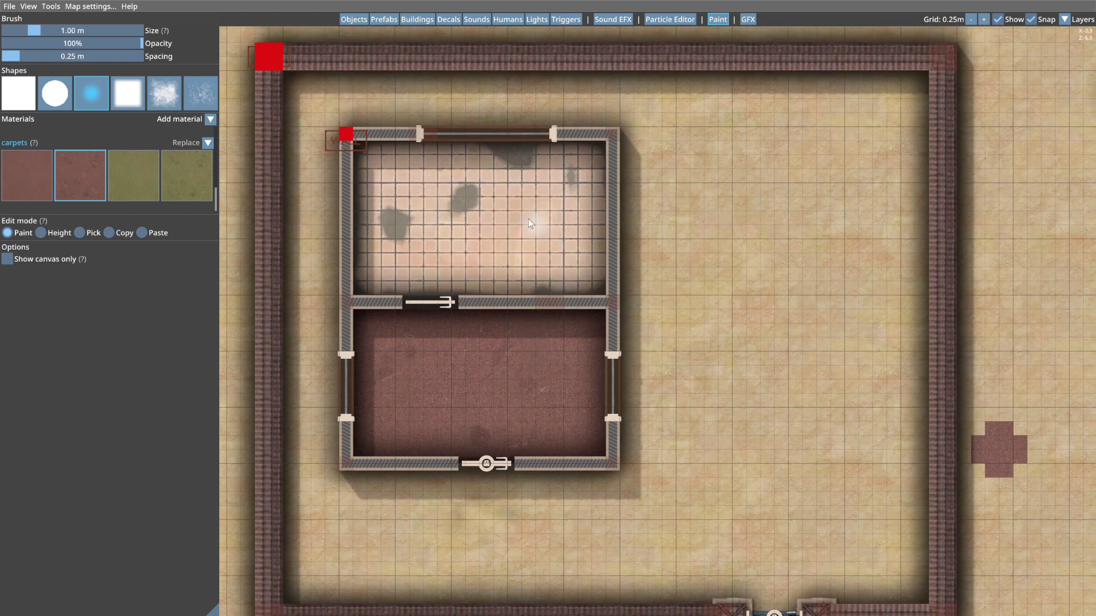
scroll(174, 176, up, 5)
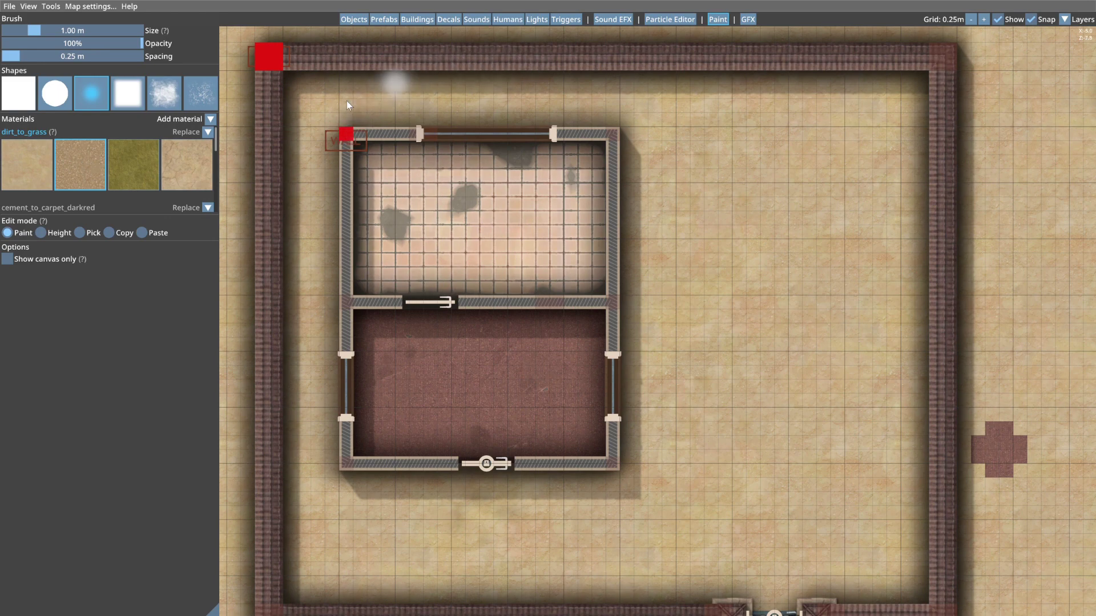
middle_drag(345, 103, 441, 135)
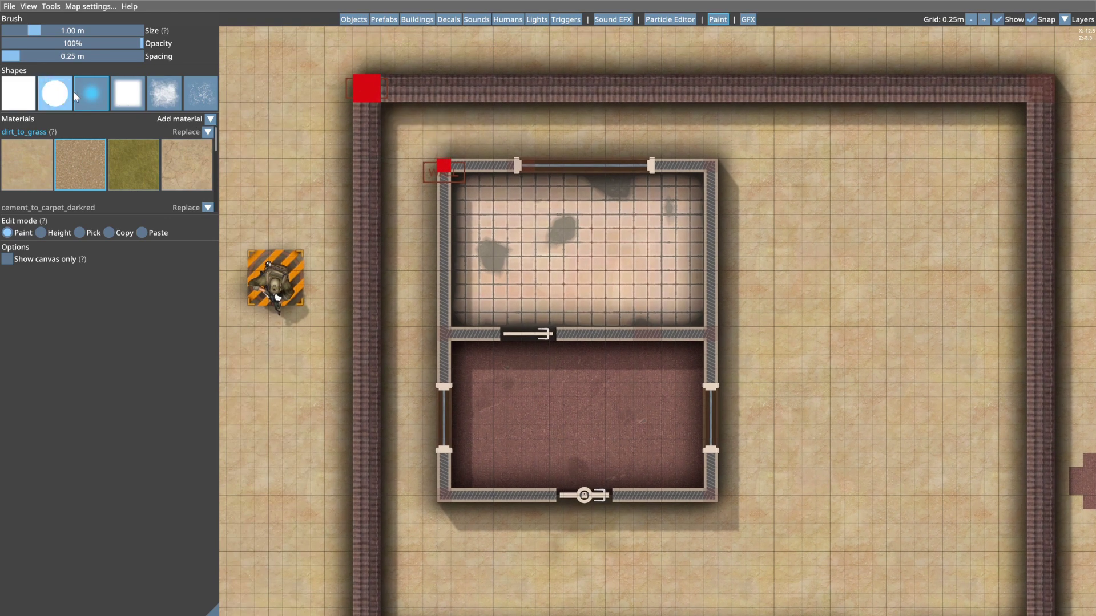
drag(36, 31, 73, 33)
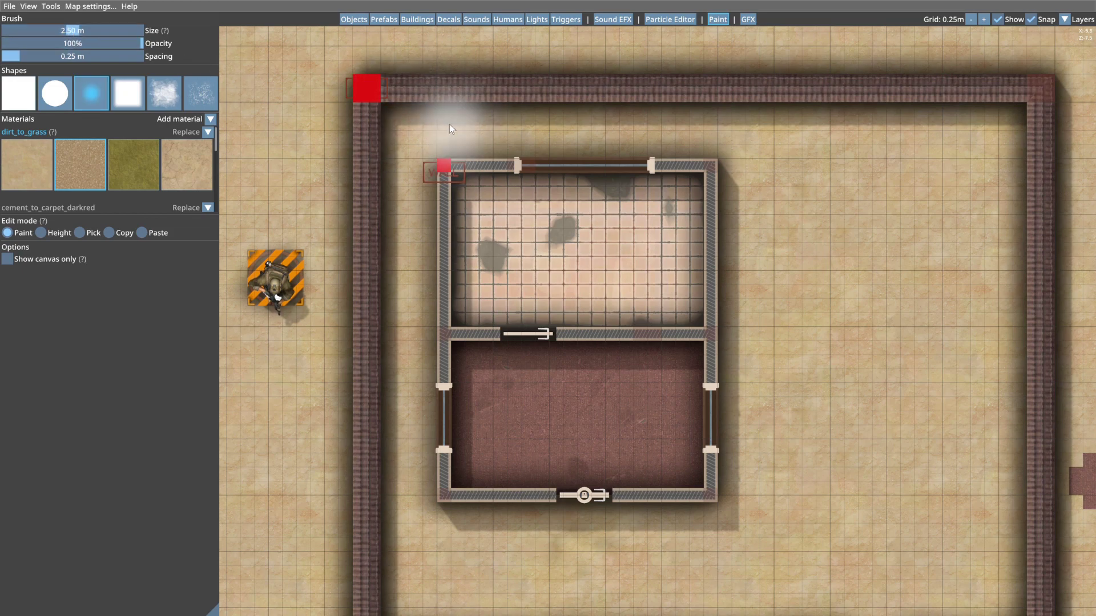
drag(396, 101, 781, 99)
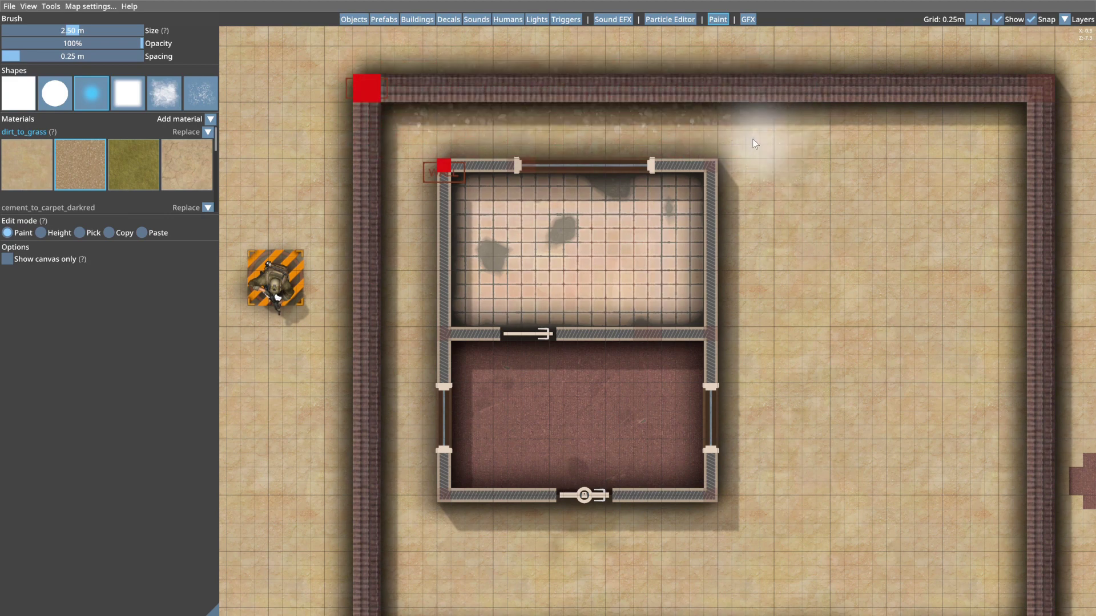
mouse_move(784, 137)
mouse_down()
mouse_move(800, 114)
mouse_move(816, 114)
mouse_up()
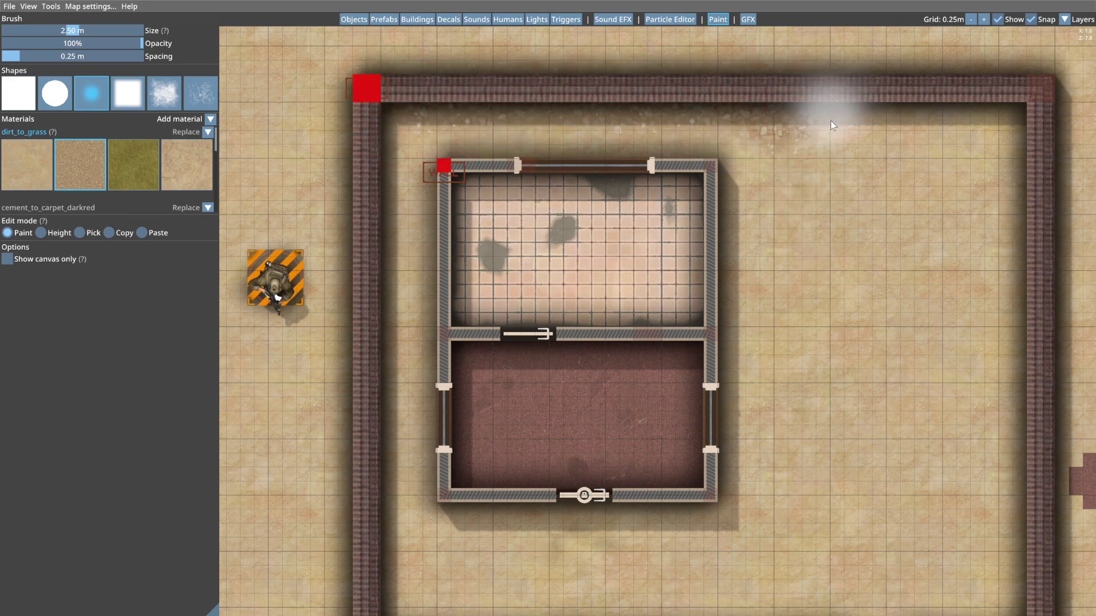
mouse_move(367, 111)
mouse_down()
mouse_move(430, 64)
mouse_move(767, 63)
mouse_move(806, 116)
mouse_up()
mouse_move(371, 72)
mouse_down()
mouse_move(336, 70)
mouse_move(342, 133)
mouse_move(385, 115)
mouse_move(365, 182)
mouse_move(374, 274)
mouse_up()
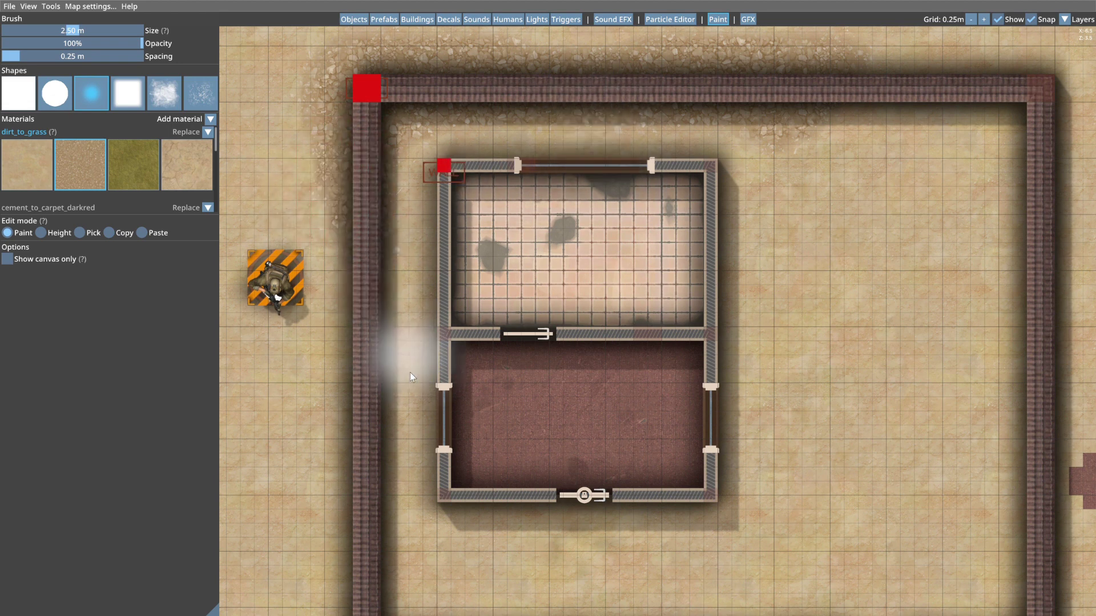
Paint grass patches between the fence and the building's upper and left walls, using the cloudy brush at 1.00 m.
click(125, 163)
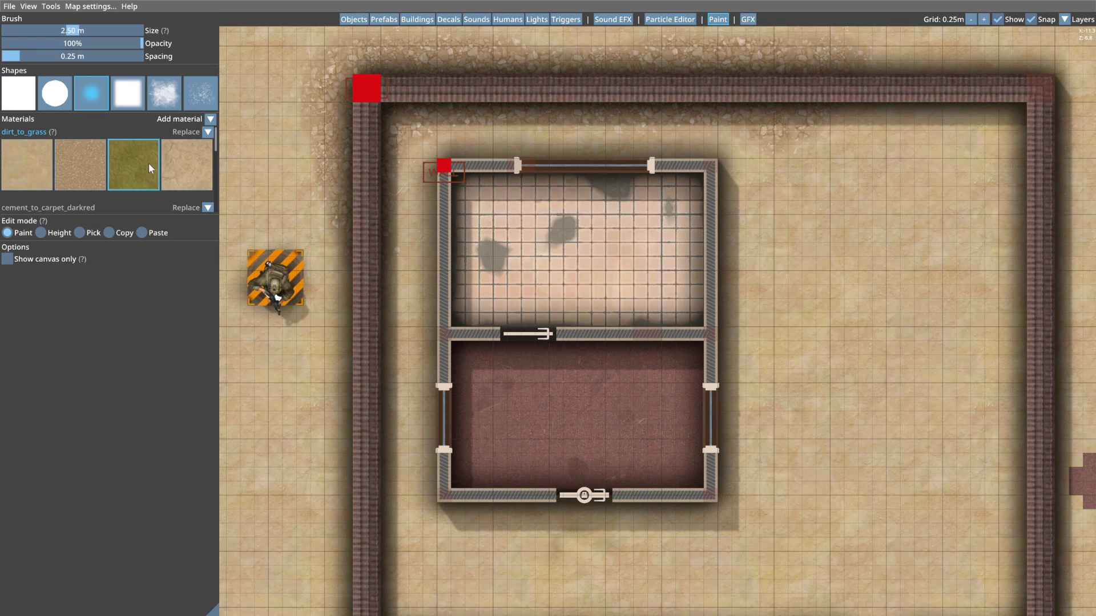
click(164, 93)
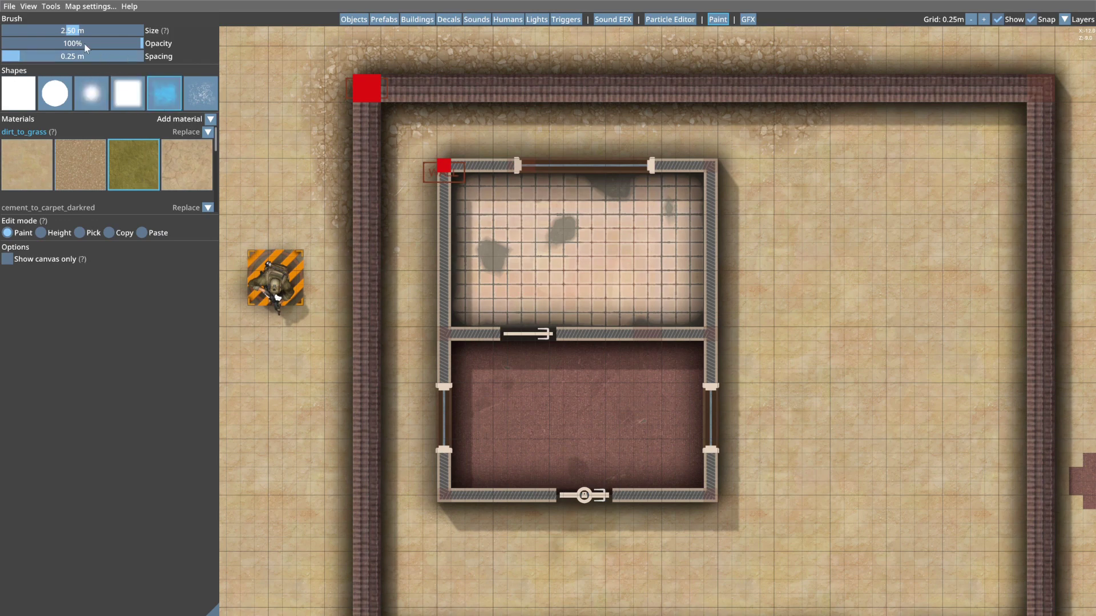
drag(74, 32, 41, 34)
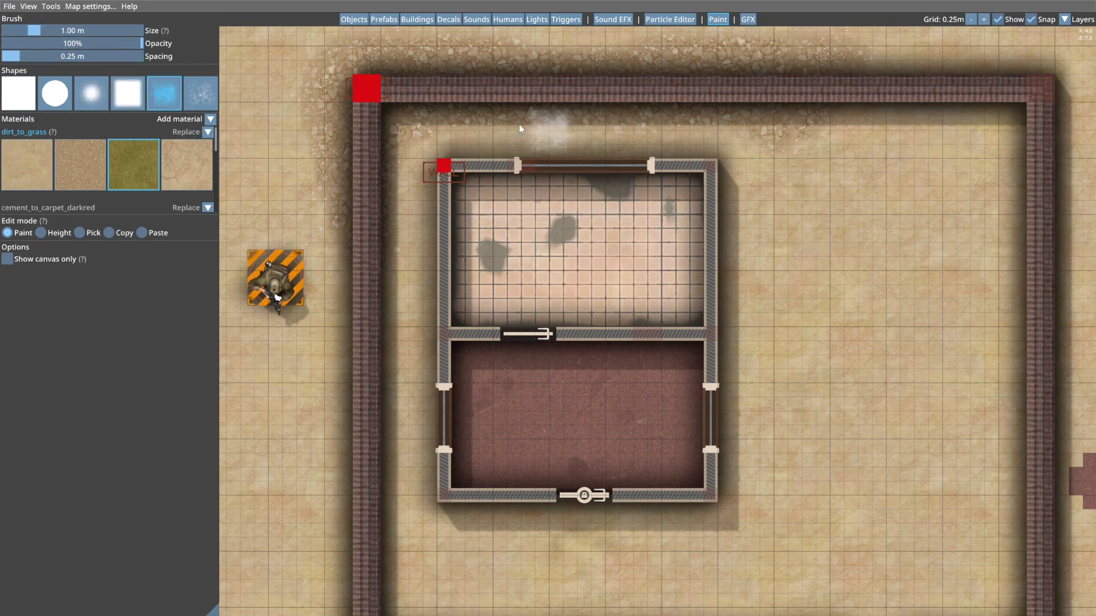
scroll(441, 121, up, 2)
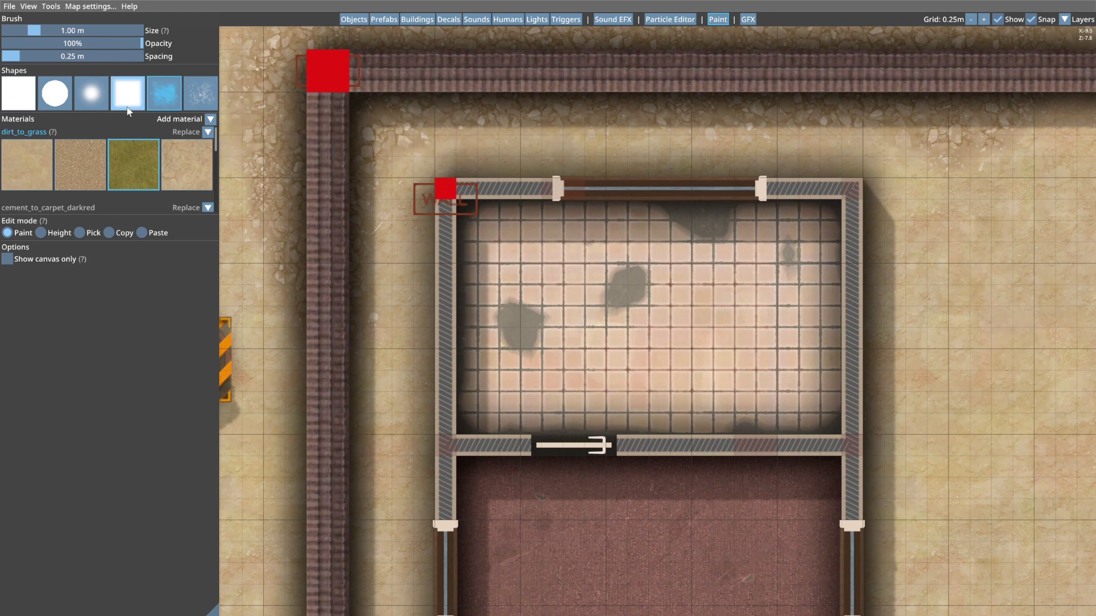
drag(415, 153, 392, 168)
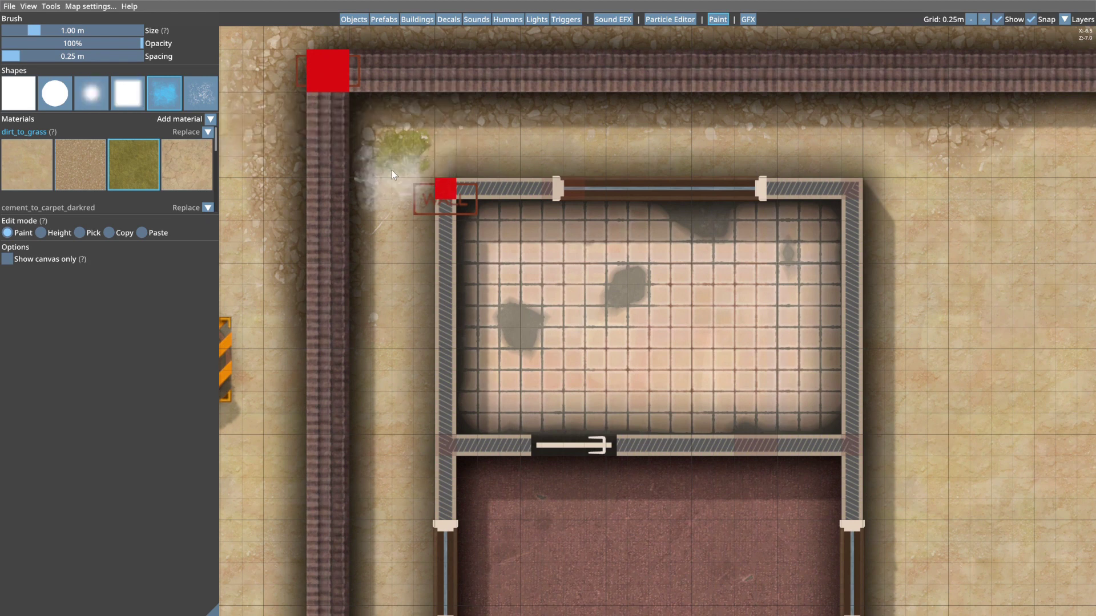
mouse_move(390, 248)
mouse_down()
mouse_move(384, 299)
mouse_move(386, 142)
mouse_move(428, 131)
mouse_move(542, 141)
mouse_move(650, 129)
mouse_move(571, 131)
mouse_up()
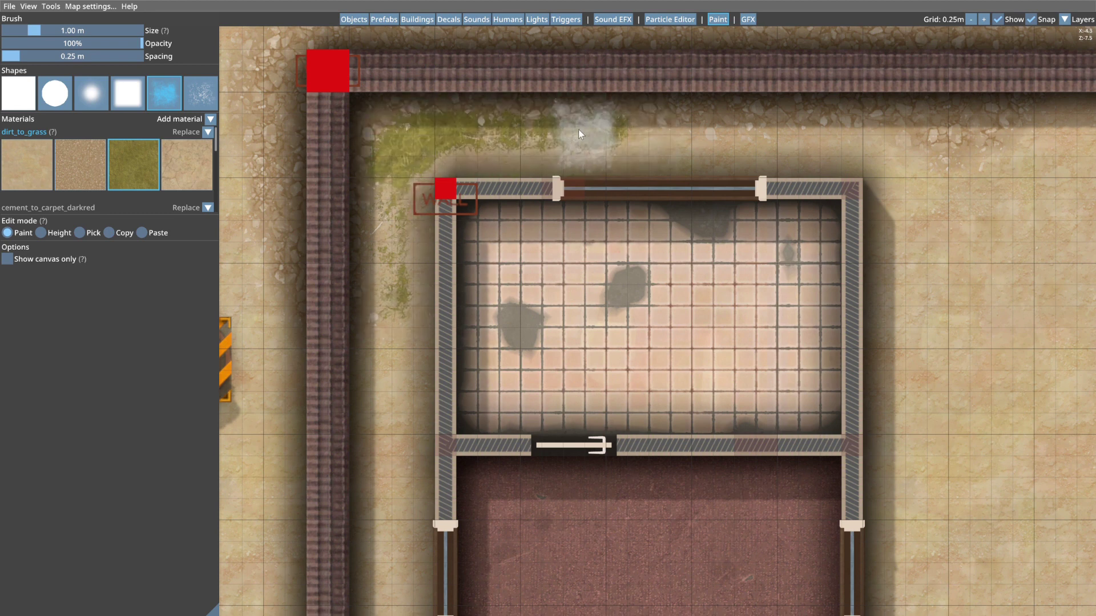
drag(658, 131, 848, 135)
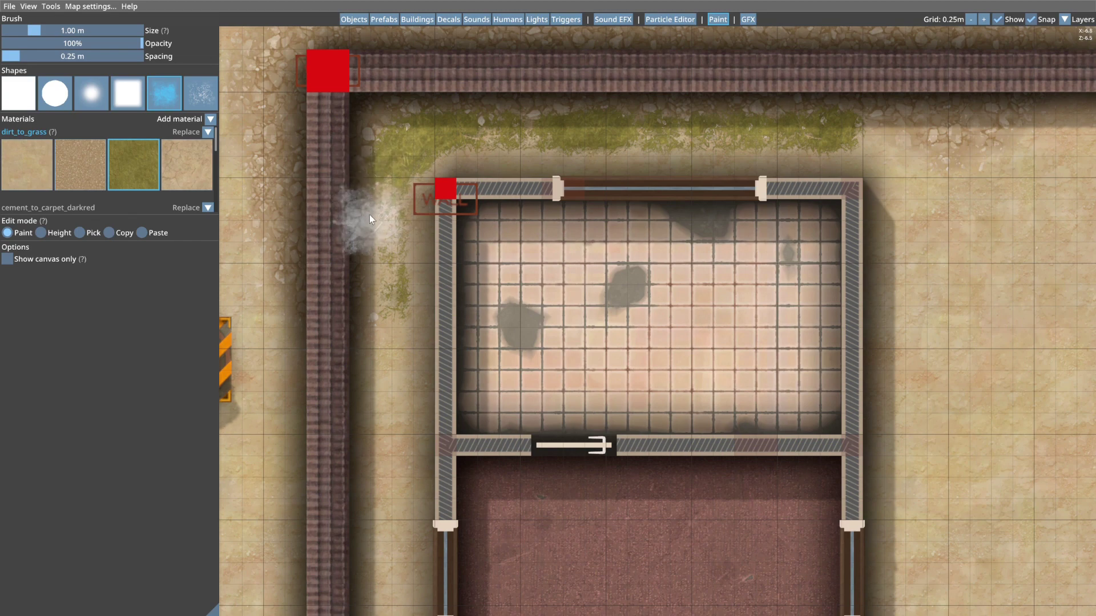
drag(379, 215, 419, 392)
scroll(477, 257, down, 1)
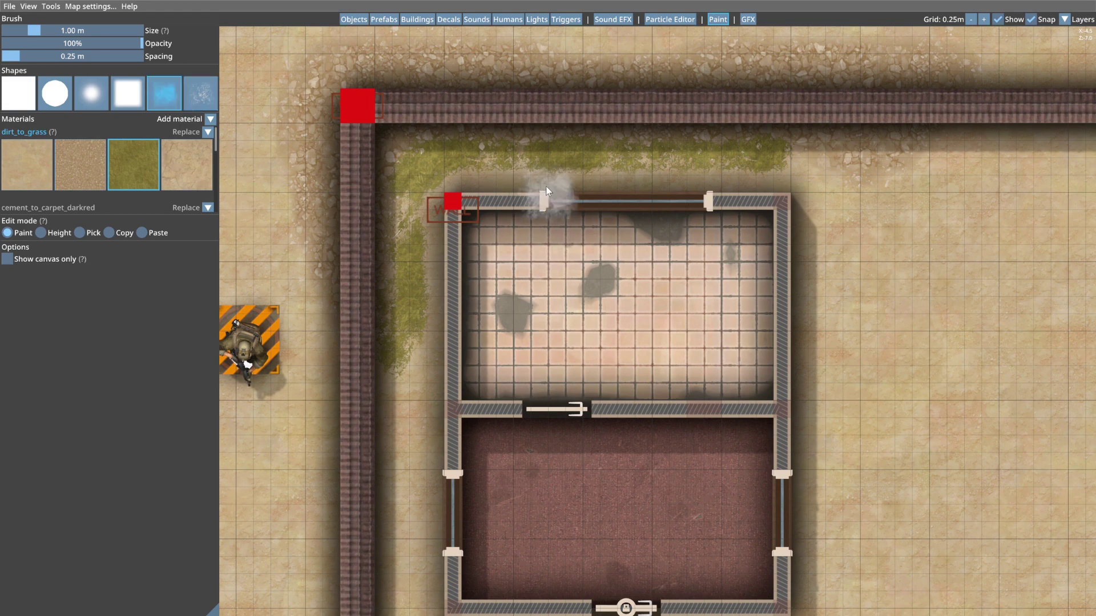
Paint a patch of tiles from cement_to_carpet_darkred on the sand outside the right fence, using the cloudy brush at 1.00 m.
scroll(546, 186, down, 3)
middle_drag(810, 219, 483, 153)
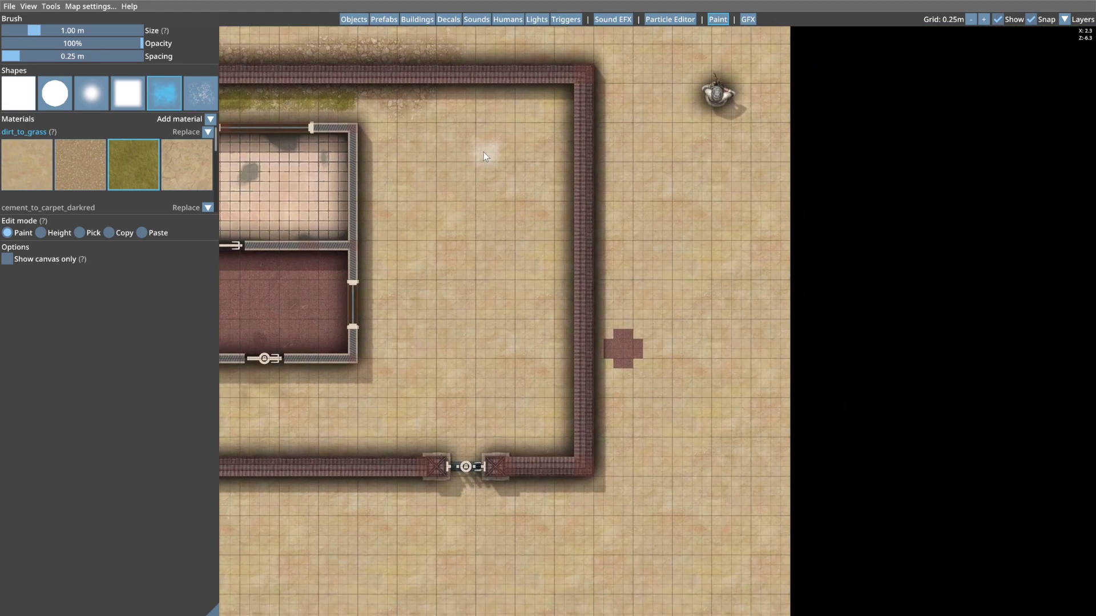
scroll(667, 296, up, 3)
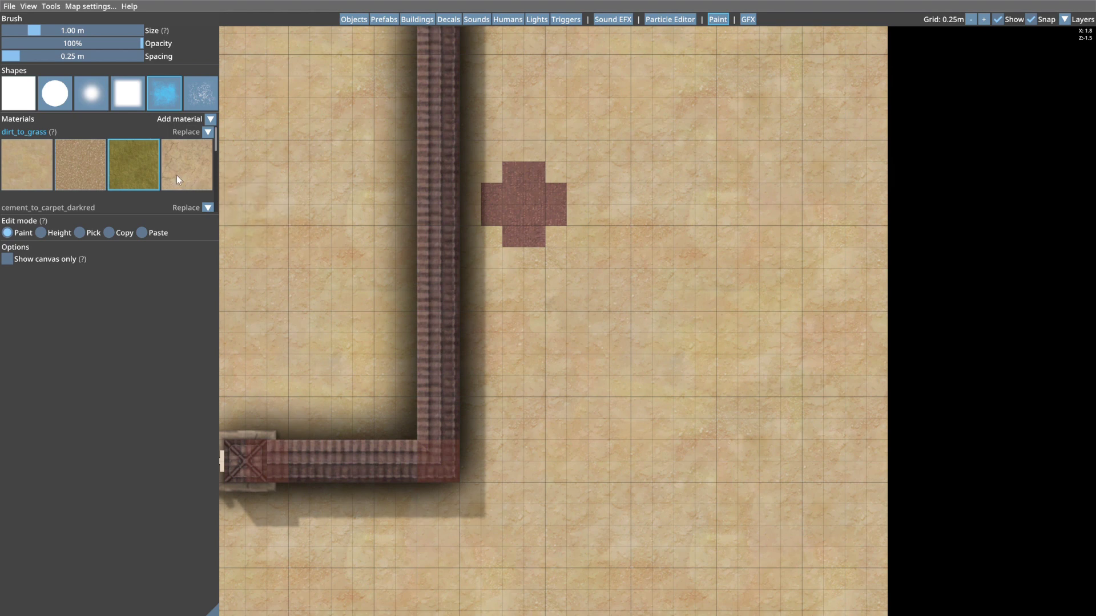
click(32, 169)
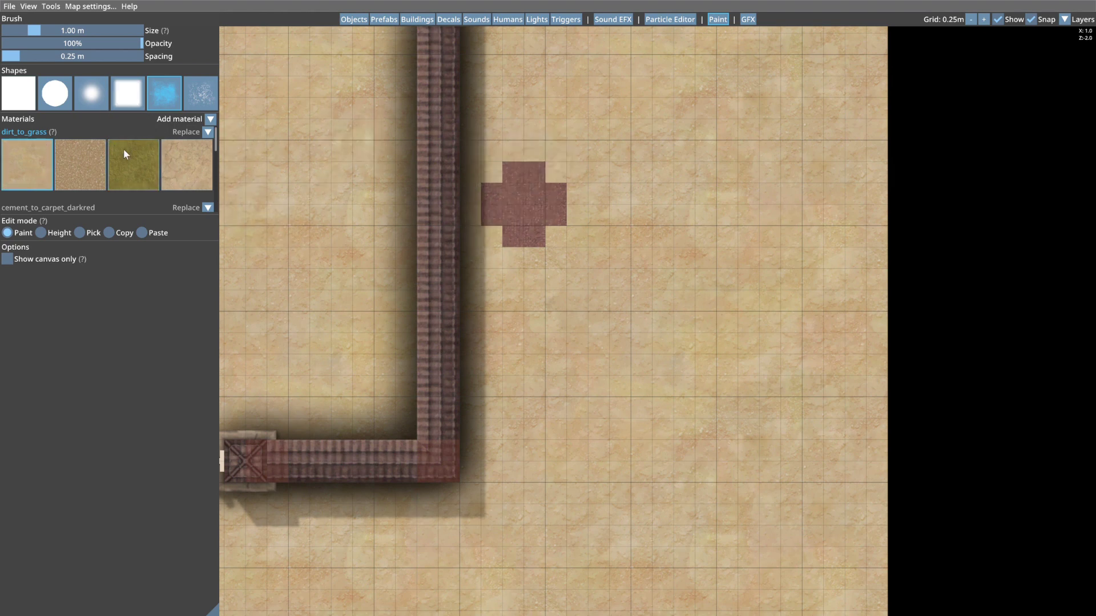
scroll(160, 170, down, 1)
scroll(114, 157, down, 1)
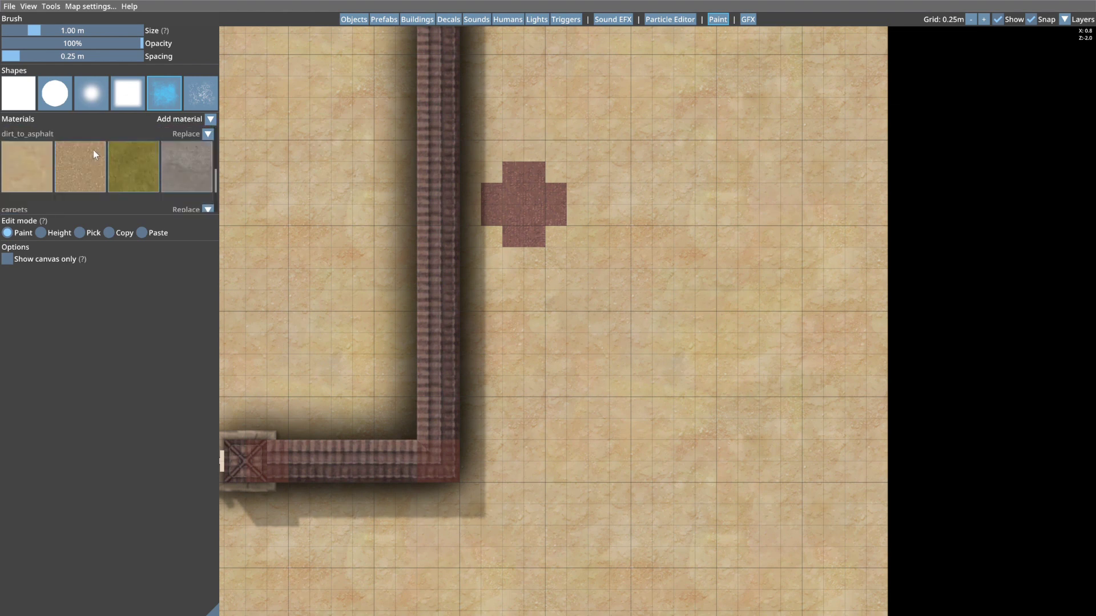
click(174, 167)
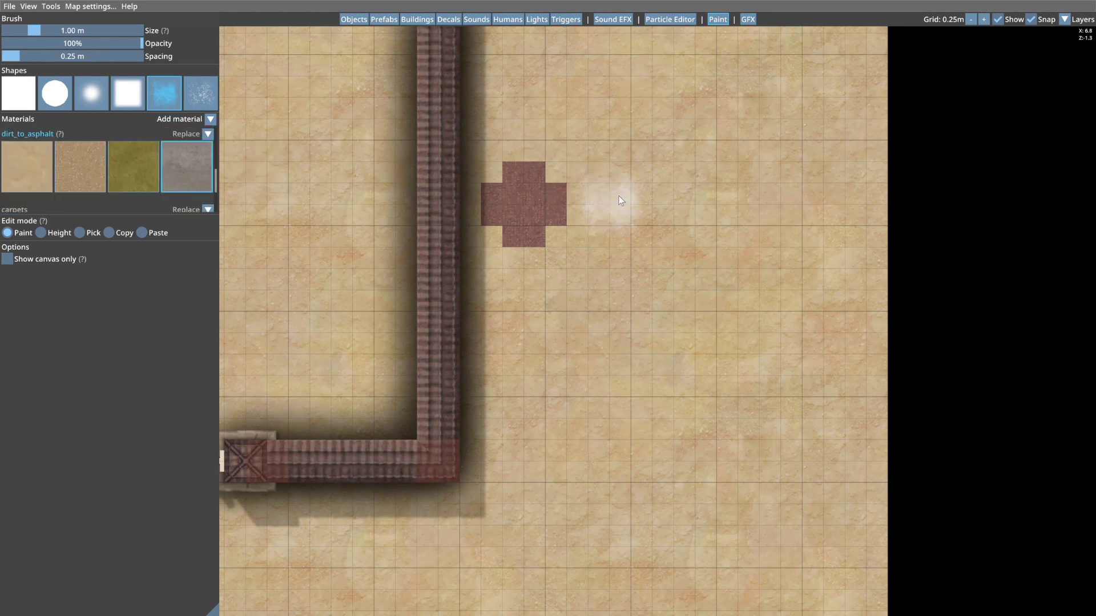
scroll(166, 163, down, 2)
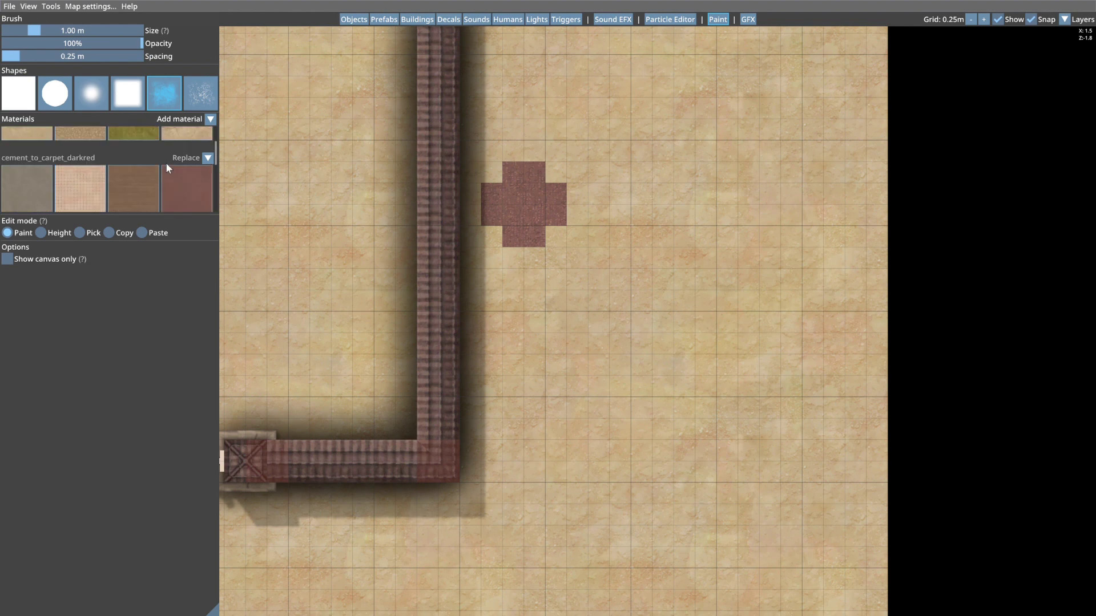
scroll(166, 164, down, 1)
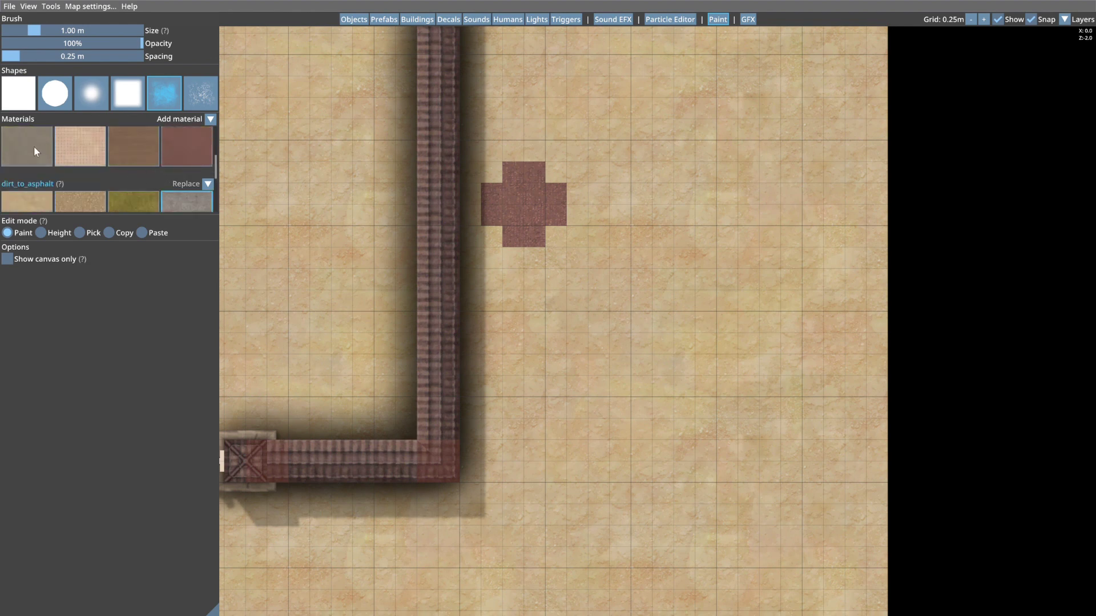
click(74, 146)
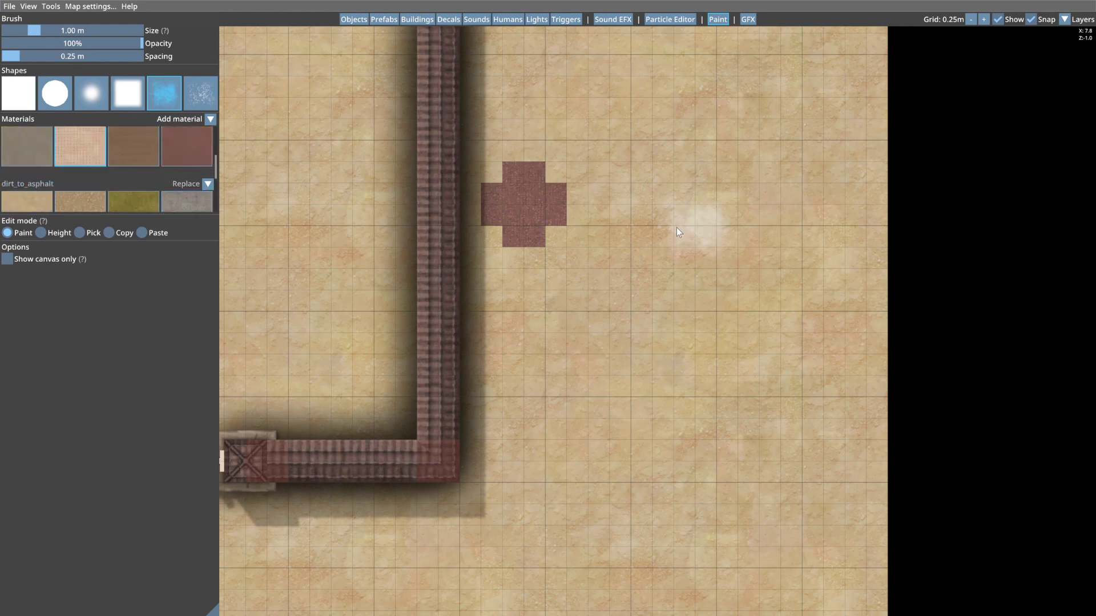
mouse_move(678, 167)
mouse_down()
mouse_move(573, 261)
mouse_move(666, 312)
mouse_up()
mouse_move(639, 217)
mouse_down()
mouse_move(765, 188)
mouse_move(751, 380)
mouse_move(739, 348)
mouse_up()
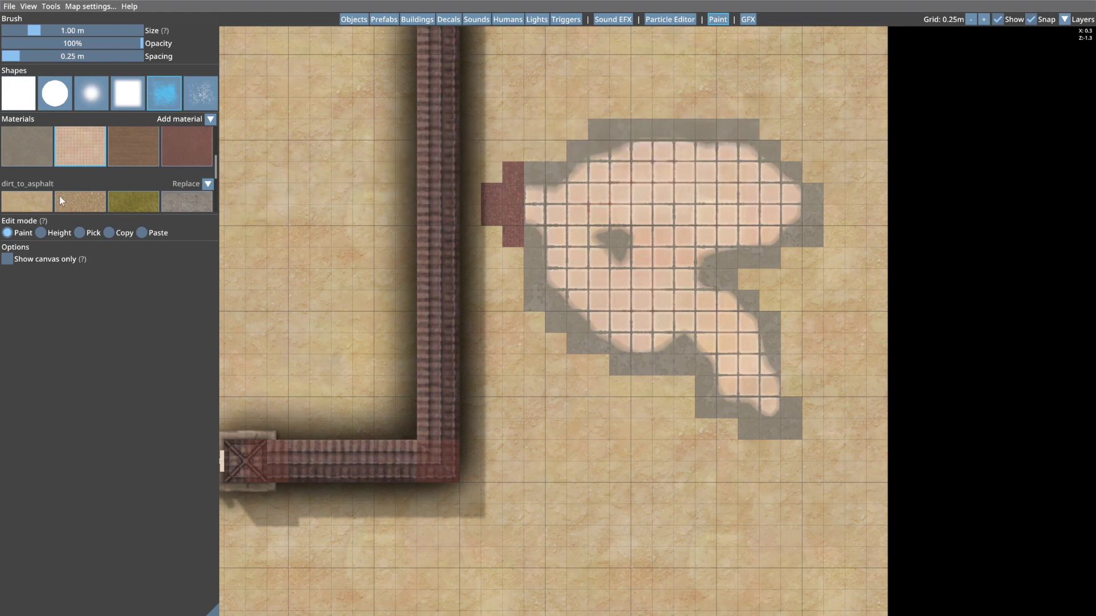
Paint sand from dirt_to_asphalt over parts of the outdoor tile patch with the soft round brush.
click(40, 205)
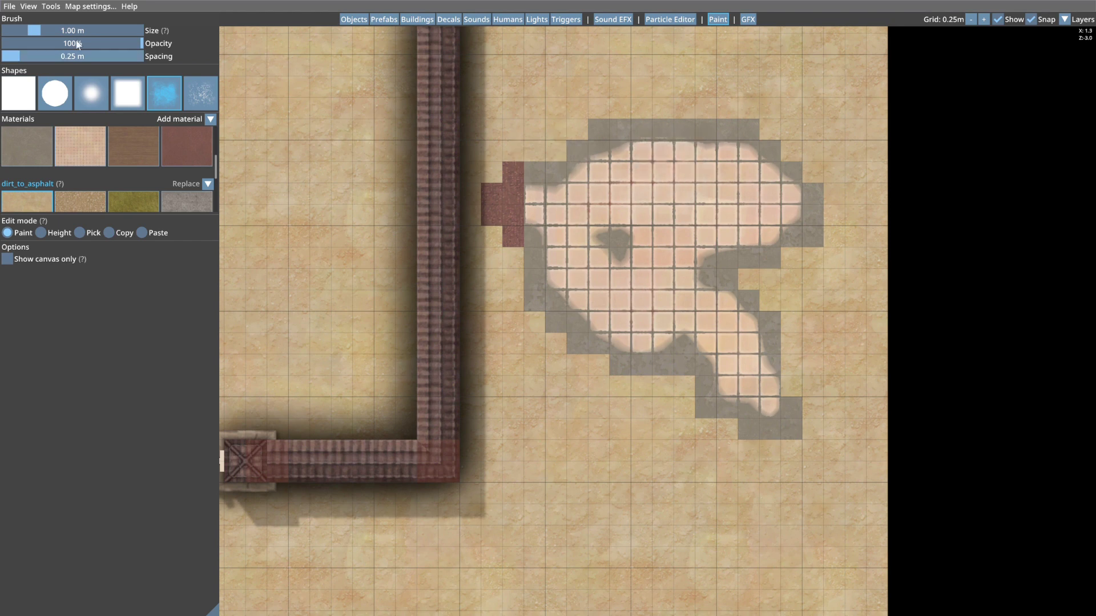
click(90, 93)
mouse_move(682, 86)
mouse_down()
mouse_move(770, 186)
mouse_move(810, 325)
mouse_up()
mouse_move(830, 387)
mouse_down()
mouse_move(765, 331)
mouse_move(710, 319)
mouse_move(665, 374)
mouse_move(621, 283)
mouse_move(654, 338)
mouse_up()
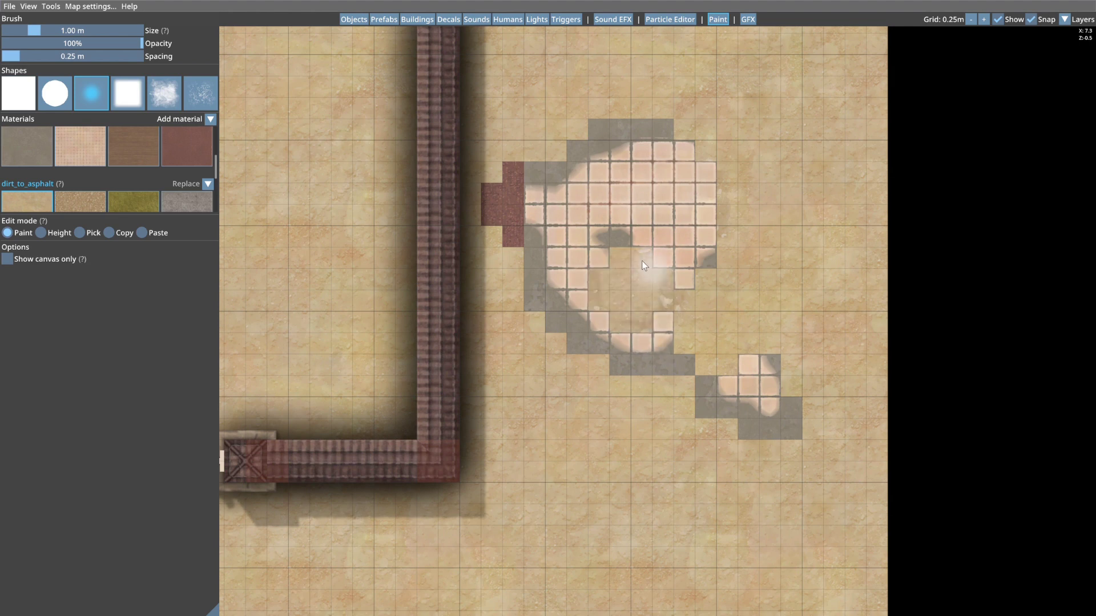
Paint a diagonal strip of the wood material from cement_to_carpet_darkred across the outdoor tile patch.
click(123, 147)
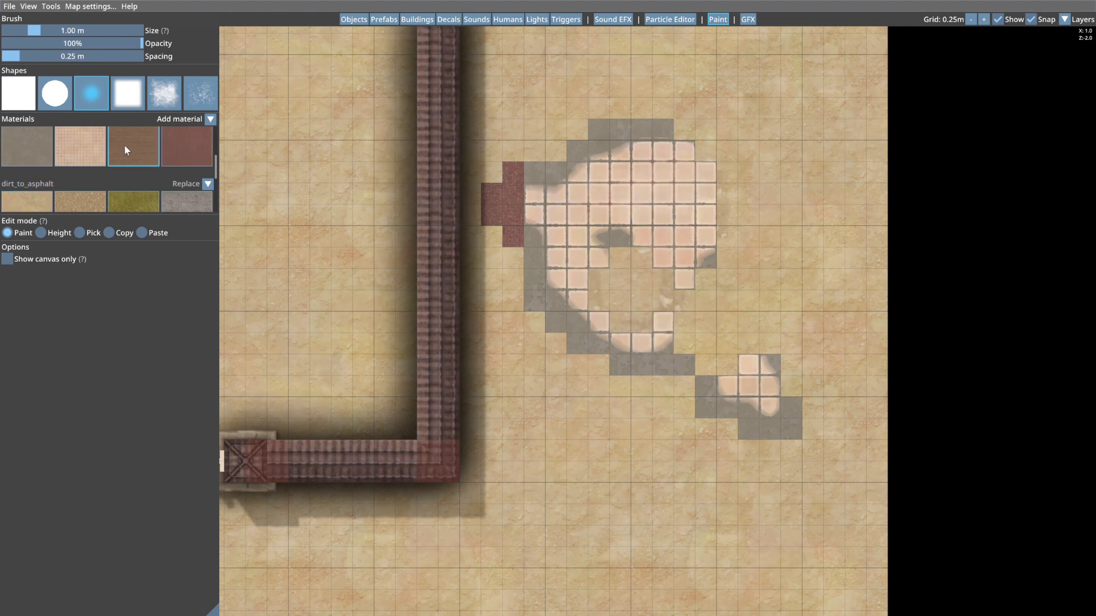
mouse_move(730, 173)
mouse_down()
mouse_move(644, 244)
mouse_move(576, 395)
mouse_move(574, 446)
mouse_up()
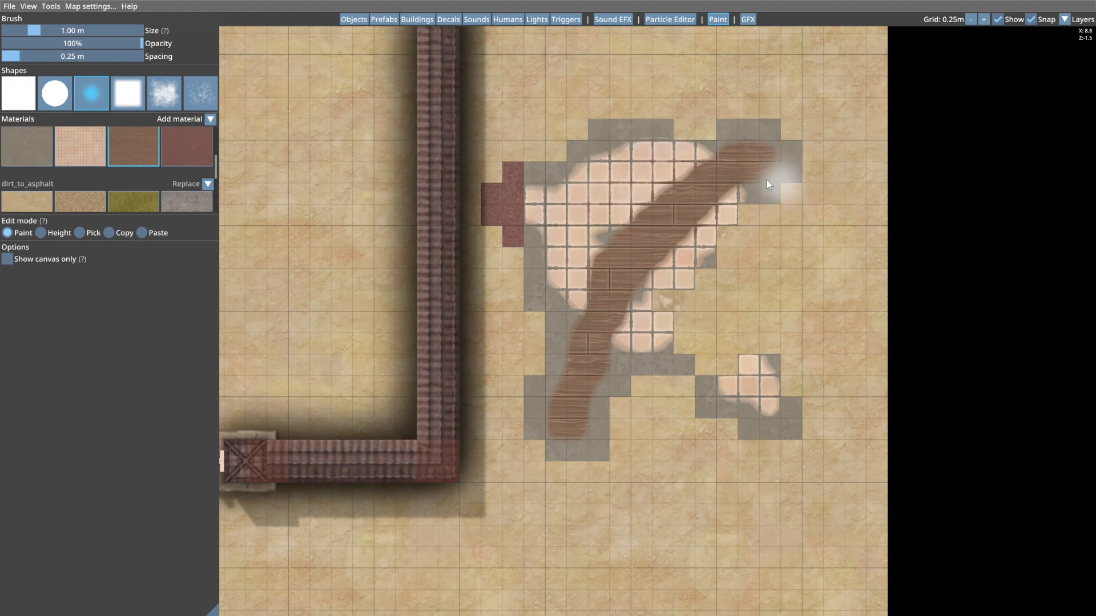
mouse_move(648, 225)
mouse_down()
mouse_move(598, 297)
mouse_move(580, 279)
mouse_move(588, 299)
mouse_move(548, 328)
mouse_move(580, 340)
mouse_up()
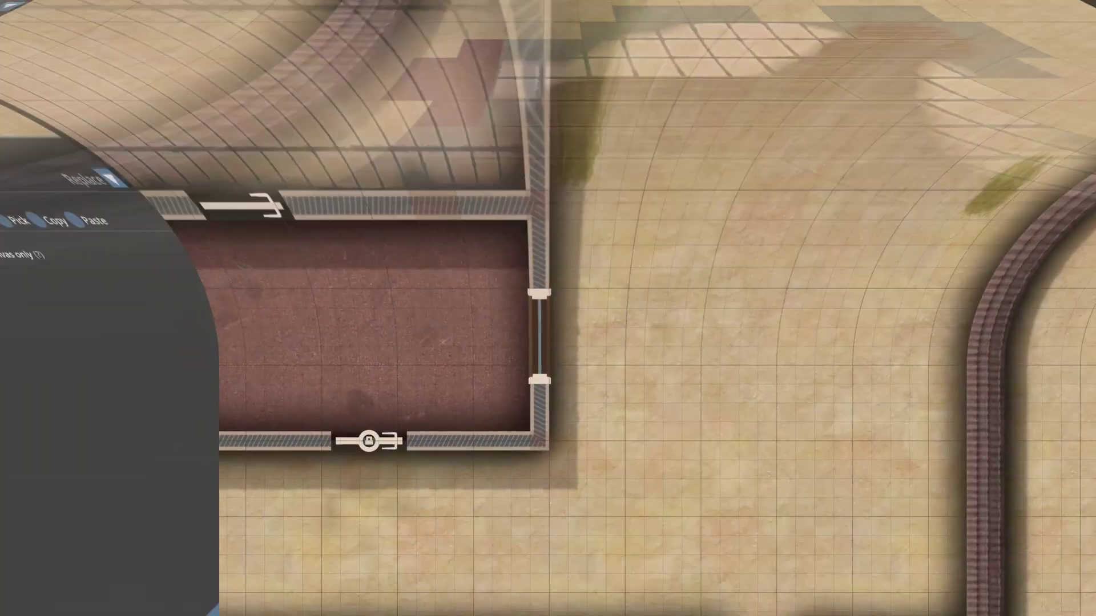
Paint grass from dirt_to_grass along the building's right, lower and left outer walls at a 0.50 m brush size.
mouse_move(557, 92)
mouse_down()
mouse_move(556, 361)
mouse_move(586, 426)
mouse_up()
drag(437, 467, 616, 467)
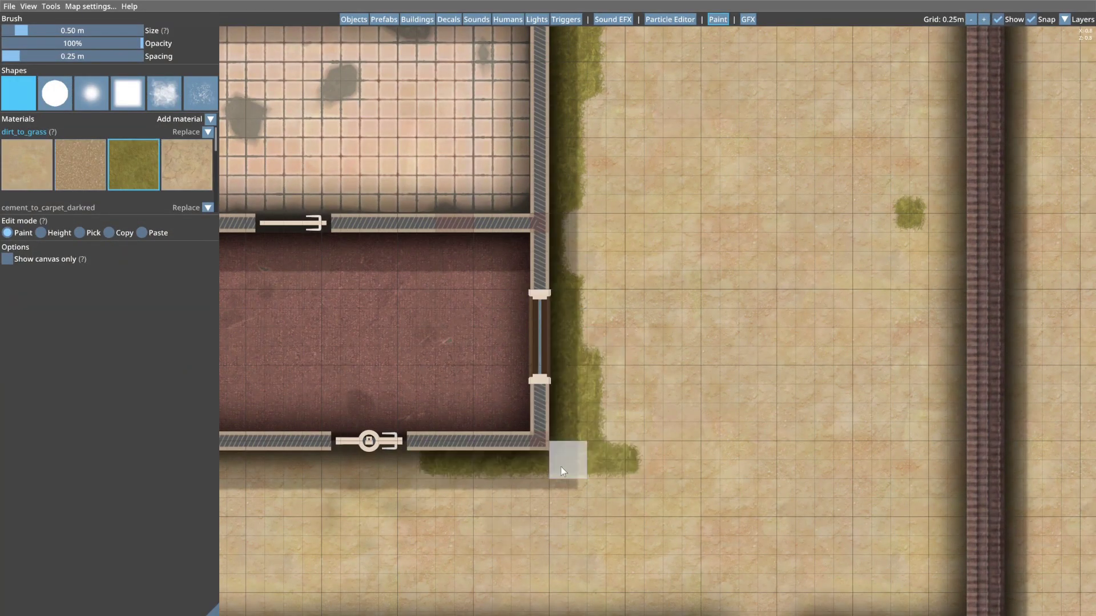
middle_drag(320, 468, 597, 367)
drag(582, 363, 429, 359)
mouse_move(447, 112)
mouse_down()
mouse_move(433, 300)
mouse_move(447, 326)
mouse_up()
drag(410, 94, 429, 394)
mouse_move(410, 245)
mouse_down()
mouse_move(410, 414)
mouse_move(595, 394)
mouse_up()
Set the brush size to 2.50 m and paint grass on both sides of the path below the building's front door.
click(206, 94)
click(92, 93)
drag(26, 32, 72, 33)
drag(459, 424, 605, 452)
drag(742, 417, 827, 427)
Fill the yard between the building's right wall and the fence with grass, using the solid round brush at 2.50 m.
middle_drag(979, 309, 700, 211)
mouse_move(561, 307)
mouse_down()
mouse_move(568, 297)
mouse_move(742, 282)
mouse_up()
drag(624, 274, 668, 54)
drag(707, 240, 737, 88)
middle_drag(708, 297, 561, 326)
mouse_move(561, 328)
mouse_down()
mouse_move(702, 382)
mouse_move(742, 128)
mouse_up()
middle_drag(741, 141, 718, 379)
drag(718, 380, 718, 80)
drag(665, 474, 645, 82)
drag(517, 297, 550, 122)
middle_drag(562, 130, 611, 297)
drag(594, 251, 648, 260)
drag(533, 271, 516, 510)
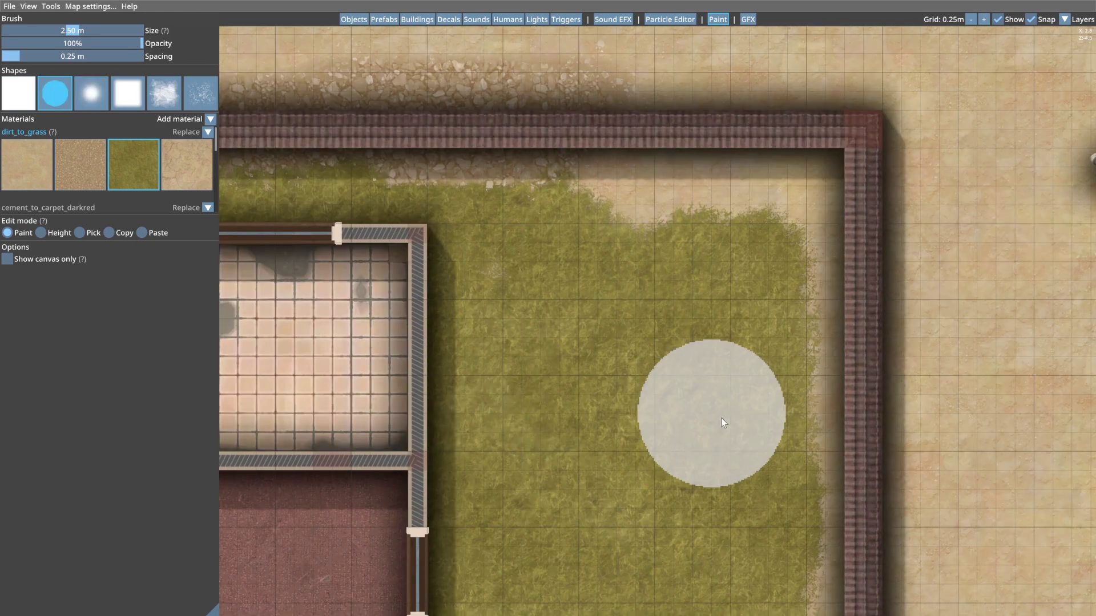
mouse_move(633, 242)
mouse_down()
mouse_move(751, 249)
mouse_move(739, 245)
mouse_up()
Paint rocky dirt from dirt_to_grass along the upper and right fence sections with the soft round brush at 2.50 m.
click(82, 160)
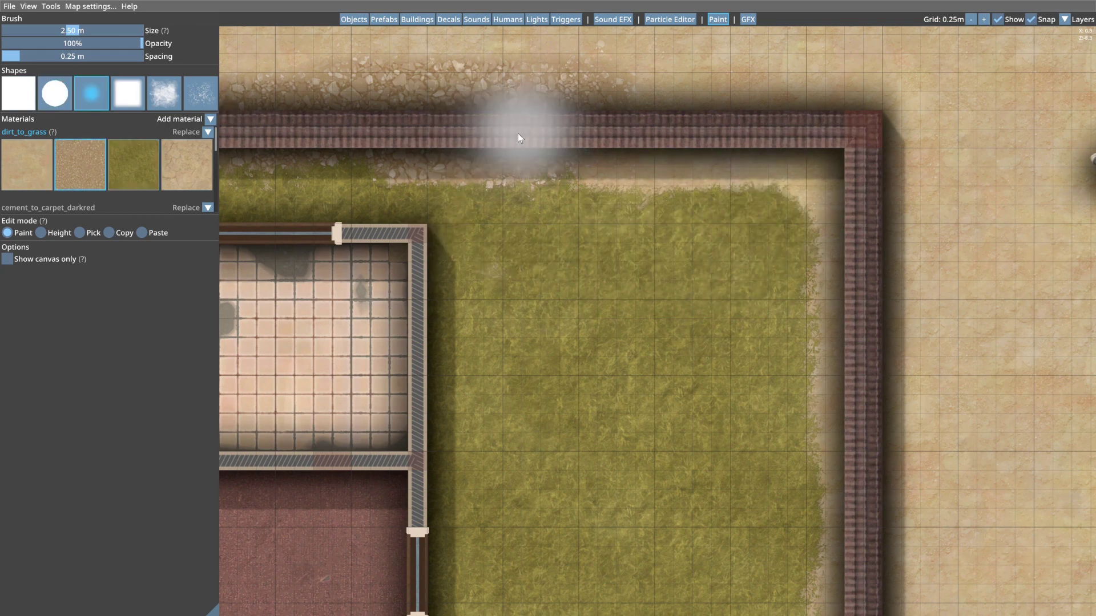
drag(599, 140, 790, 145)
drag(857, 108, 708, 100)
middle_drag(887, 227, 648, 50)
drag(647, 50, 635, 348)
scroll(735, 137, down, 2)
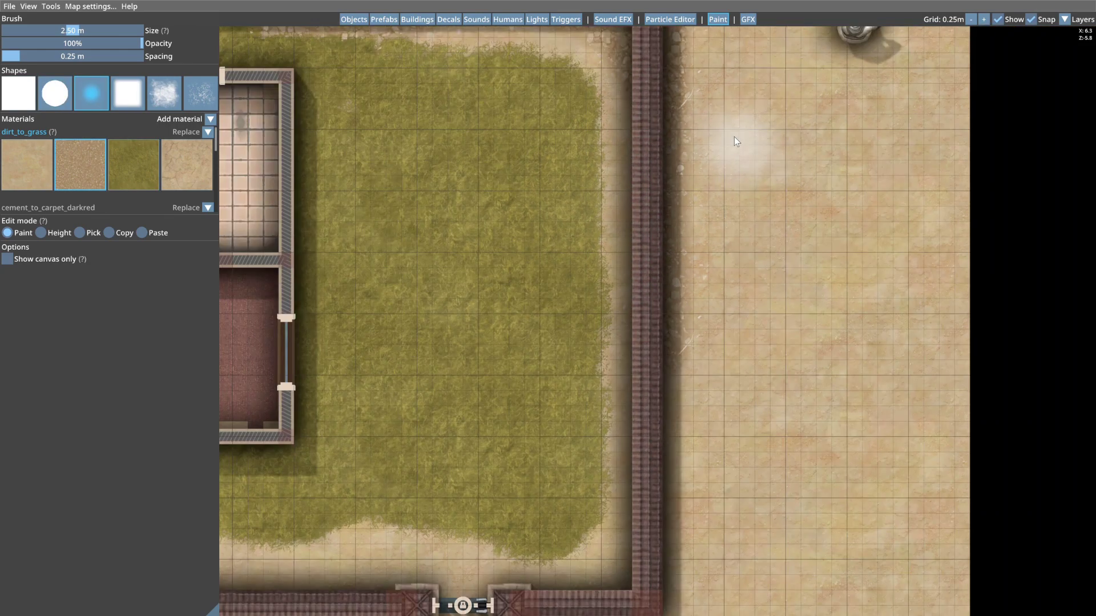
middle_drag(719, 111, 734, 219)
drag(672, 177, 653, 521)
middle_drag(702, 473, 669, 106)
drag(642, 117, 617, 355)
Continue the rocky dirt along the lower and left fence sections.
mouse_move(629, 349)
mouse_down()
mouse_move(498, 344)
mouse_move(507, 370)
mouse_up()
mouse_move(542, 349)
mouse_down()
mouse_move(625, 334)
mouse_move(616, 324)
mouse_up()
middle_drag(394, 338, 759, 296)
drag(759, 296, 557, 316)
mouse_move(368, 290)
middle_down()
mouse_move(597, 359)
mouse_move(529, 369)
mouse_move(534, 405)
middle_up()
drag(481, 410, 488, 143)
middle_drag(487, 140, 478, 308)
mouse_move(485, 245)
mouse_down()
mouse_move(453, 324)
mouse_move(502, 217)
mouse_up()
Paint grass in the strip between the building's left wall and the fence, down to the yard's lower-left area, using the textured brush at 0.50 m.
click(121, 144)
click(164, 93)
click(22, 31)
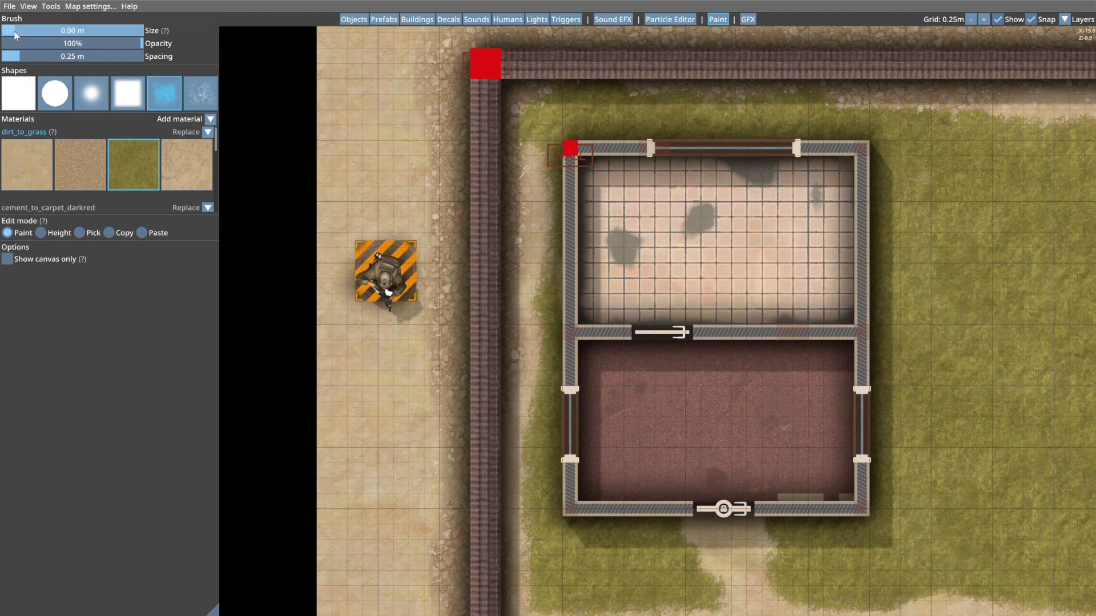
scroll(537, 151, up, 2)
mouse_move(522, 140)
mouse_down()
mouse_move(548, 199)
mouse_move(542, 220)
mouse_up()
drag(533, 239, 516, 370)
middle_drag(565, 348, 566, 211)
middle_drag(528, 351, 531, 233)
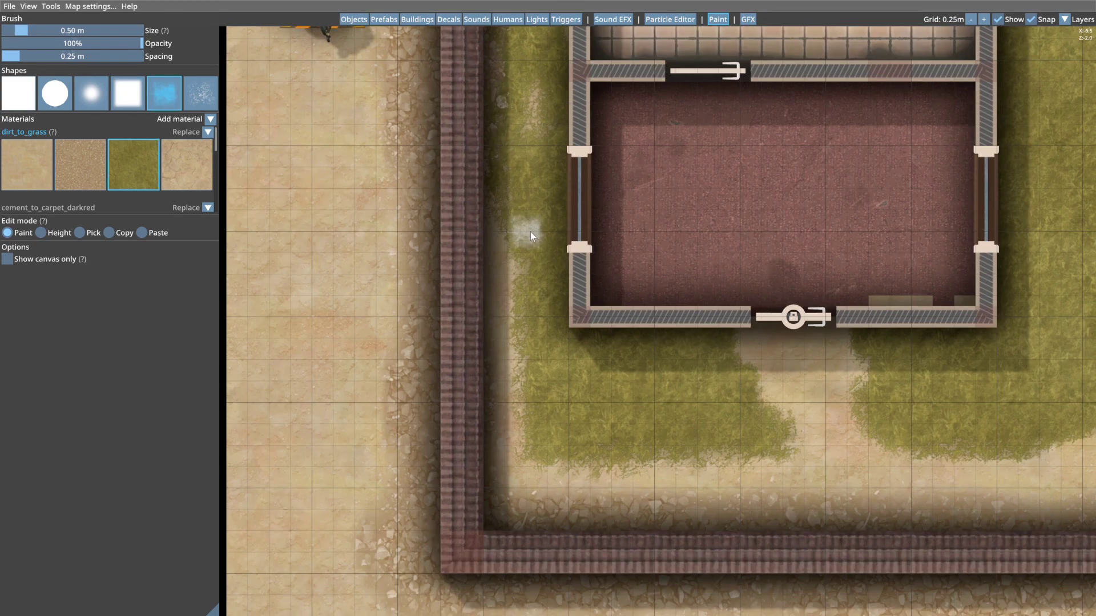
mouse_move(525, 439)
mouse_down()
mouse_move(645, 445)
mouse_move(747, 428)
mouse_up()
Extend the grass from the gate area up along the yard's right fence and along the upper fence with the textured 0.50 m brush.
mouse_move(749, 365)
middle_down()
mouse_move(556, 254)
mouse_move(439, 248)
middle_up()
key(d)
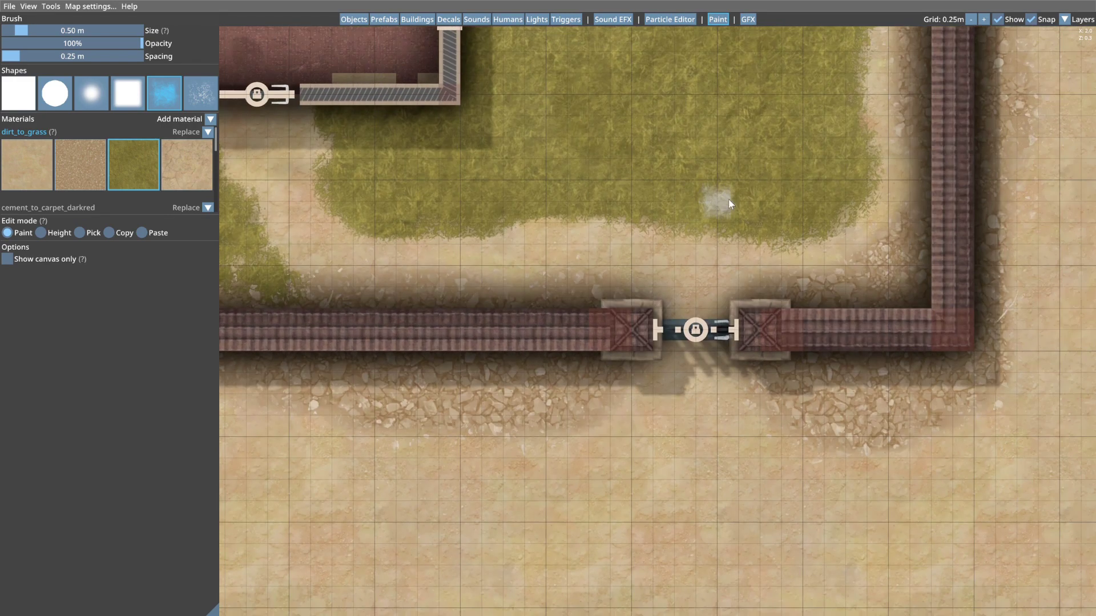
mouse_move(760, 257)
mouse_down()
mouse_move(855, 221)
mouse_move(844, 164)
mouse_up()
middle_drag(845, 165, 734, 228)
drag(734, 227, 759, 58)
middle_drag(759, 57, 707, 280)
drag(708, 280, 697, 115)
middle_drag(697, 116, 679, 304)
drag(679, 305, 674, 171)
middle_drag(670, 153, 683, 315)
mouse_move(683, 315)
mouse_down()
mouse_move(707, 241)
mouse_move(632, 248)
mouse_up()
Paint cracked dirt from dirt_to_grass on the path below the front door, finishing with the soft round brush at 1.50 m.
key(a)
scroll(610, 314, down, 3)
middle_drag(611, 314, 730, 246)
click(186, 164)
click(200, 93)
scroll(535, 454, up, 2)
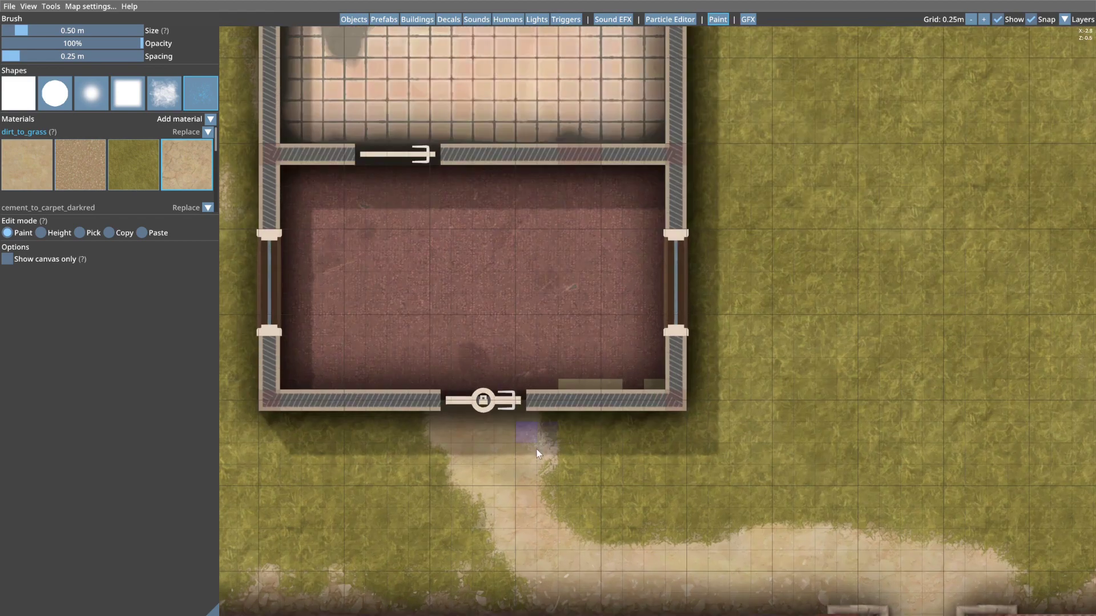
drag(421, 449, 492, 479)
middle_drag(621, 555, 580, 427)
click(91, 93)
mouse_move(442, 302)
mouse_down()
mouse_move(460, 357)
mouse_move(533, 439)
mouse_up()
click(47, 31)
mouse_move(454, 311)
mouse_down()
mouse_move(487, 387)
mouse_move(516, 394)
mouse_up()
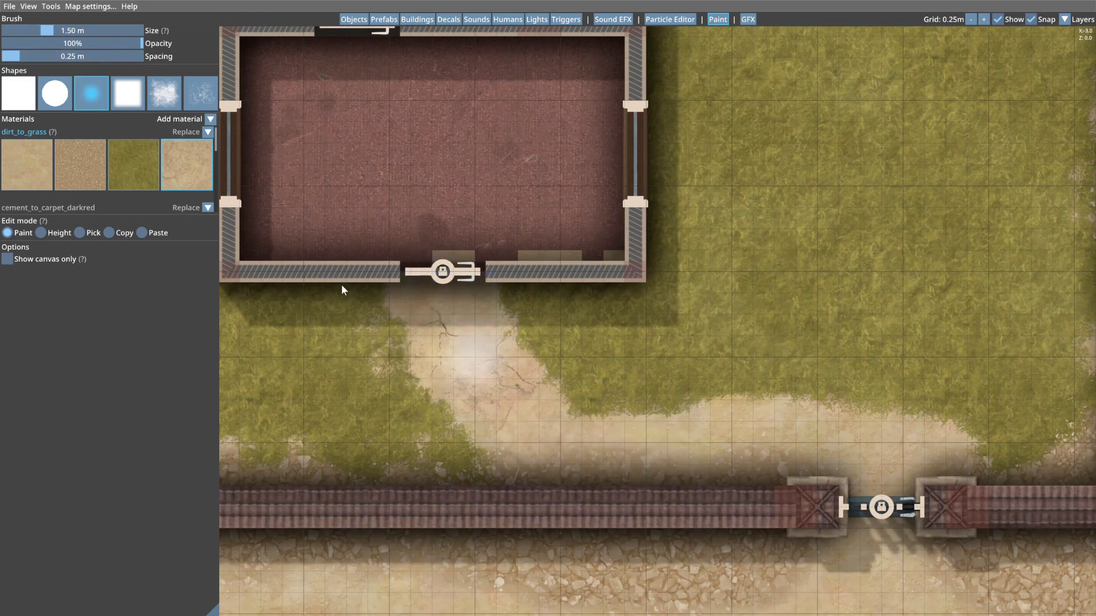
Continue the cracked dirt along the grass edge toward the gate with the textured brushes at 1.50 m.
click(164, 93)
drag(583, 426, 586, 430)
middle_drag(721, 350, 512, 208)
click(201, 93)
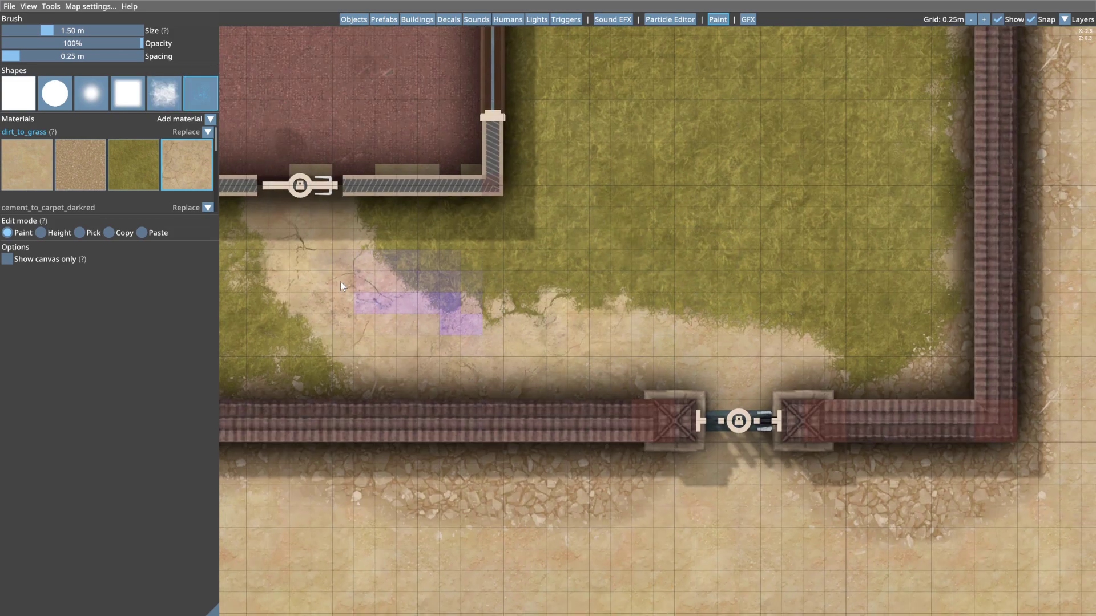
mouse_move(685, 311)
mouse_down()
mouse_move(717, 321)
mouse_move(639, 296)
mouse_up()
middle_drag(818, 340, 680, 292)
mouse_move(685, 294)
mouse_down()
mouse_move(696, 296)
mouse_move(570, 268)
mouse_up()
Select the first red carpet material from carpets with the solid square brush.
middle_drag(514, 266, 836, 375)
click(210, 119)
scroll(155, 149, down, 2)
click(27, 171)
click(18, 93)
click(21, 30)
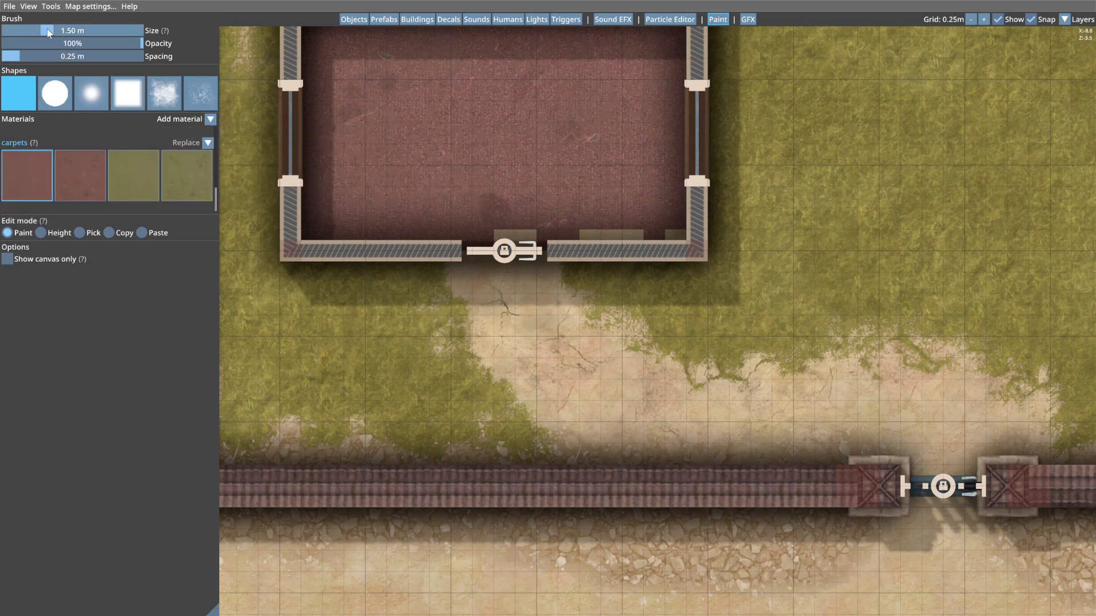
Place tree_trunk_01 from the foliage objects in the yard's upper-right corner.
scroll(602, 290, down, 2)
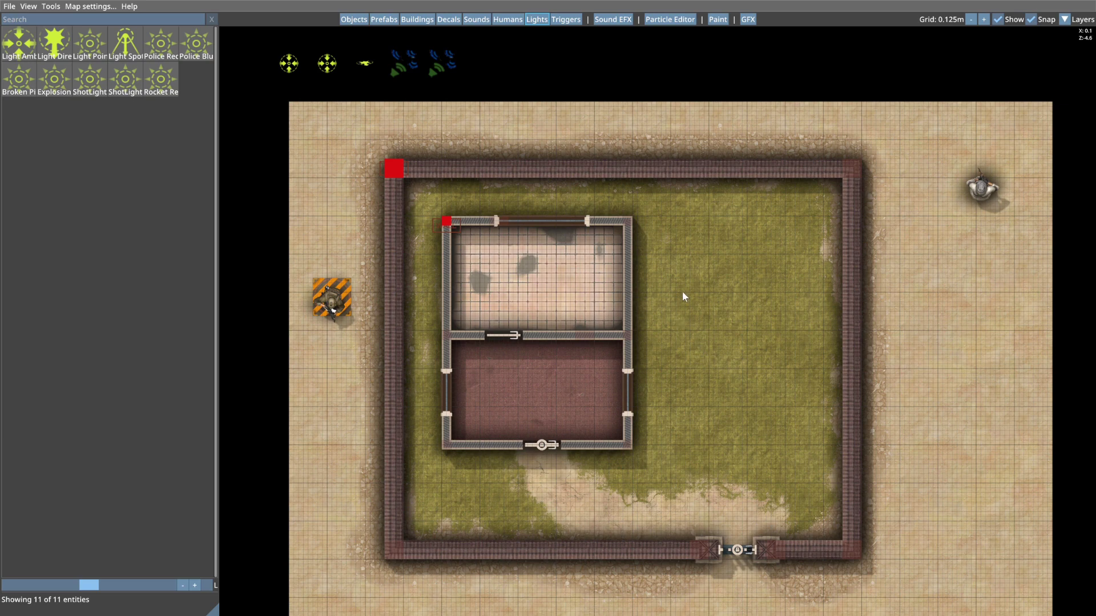
click(355, 19)
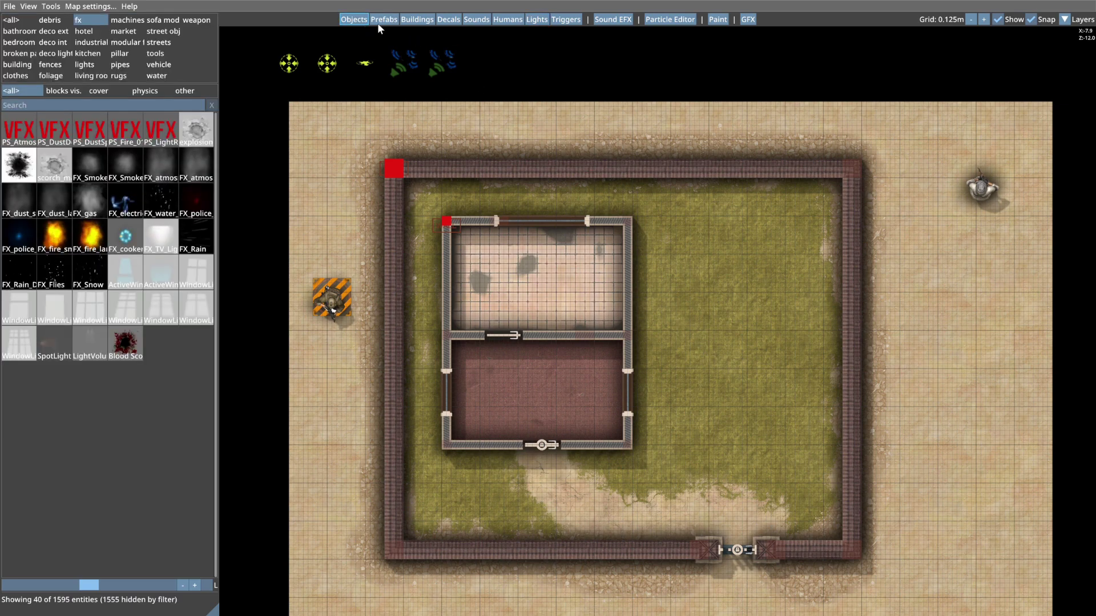
click(54, 79)
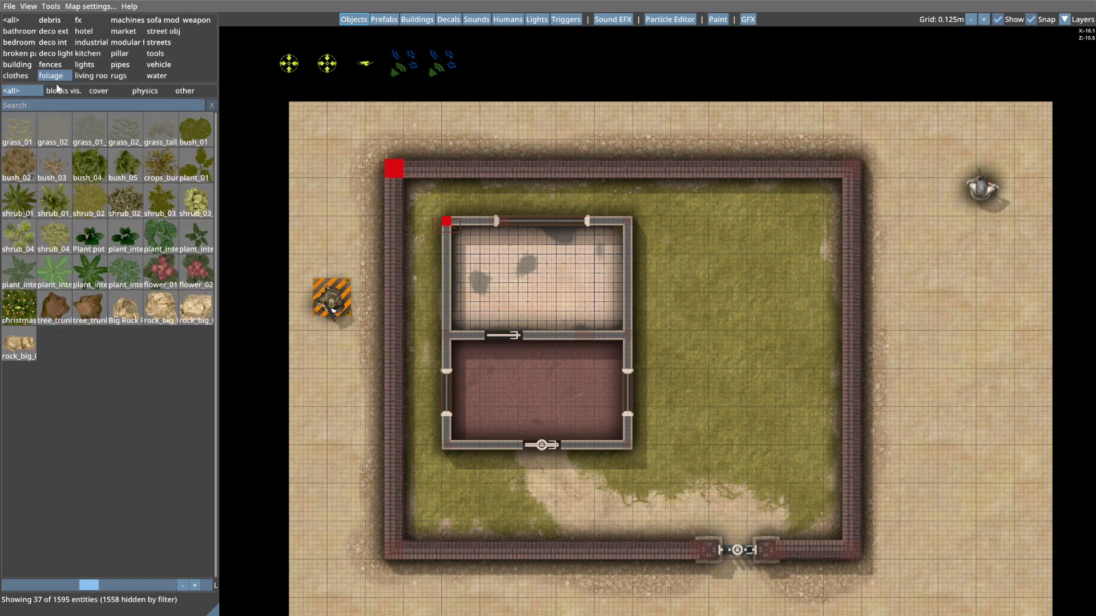
click(87, 307)
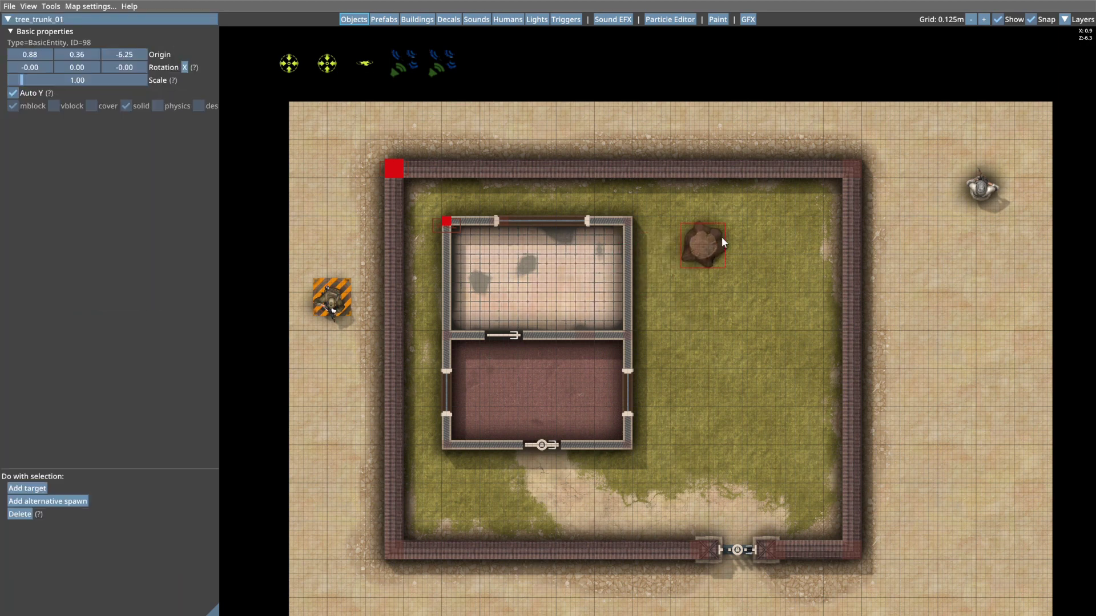
click(774, 217)
key(Escape)
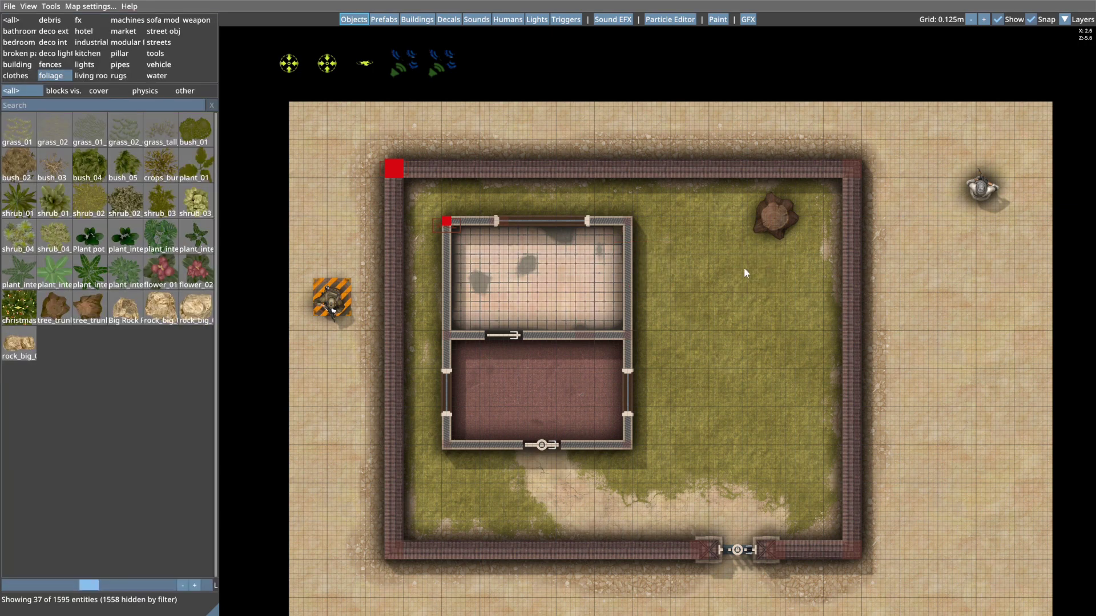
Place tree_trunk_02 in the yard's lower-right corner and another, with Auto Y disabled, overlapping the upper trunk.
click(122, 310)
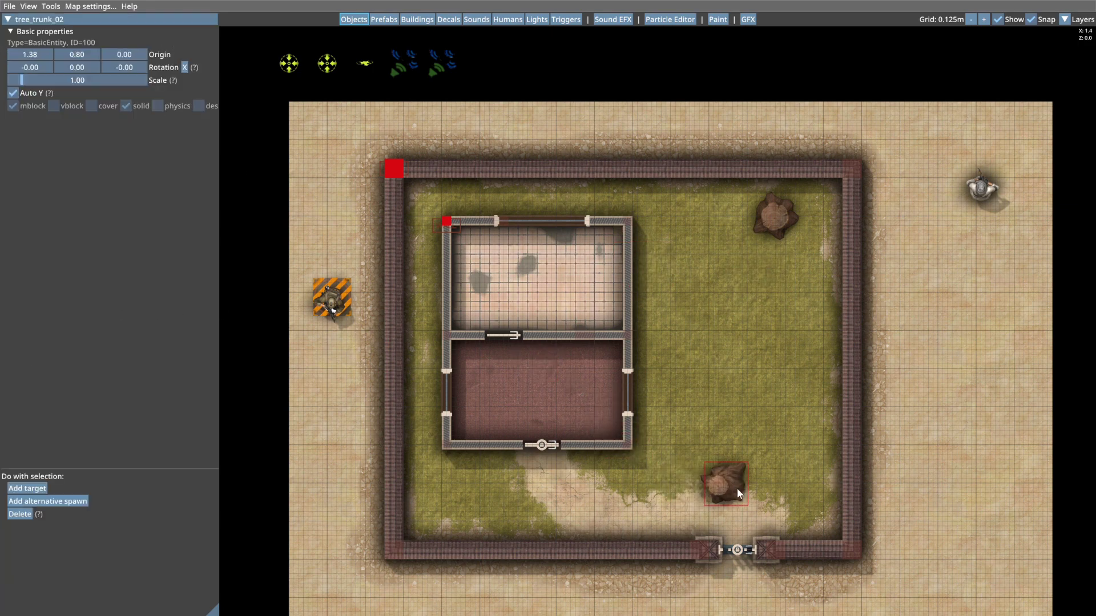
click(785, 513)
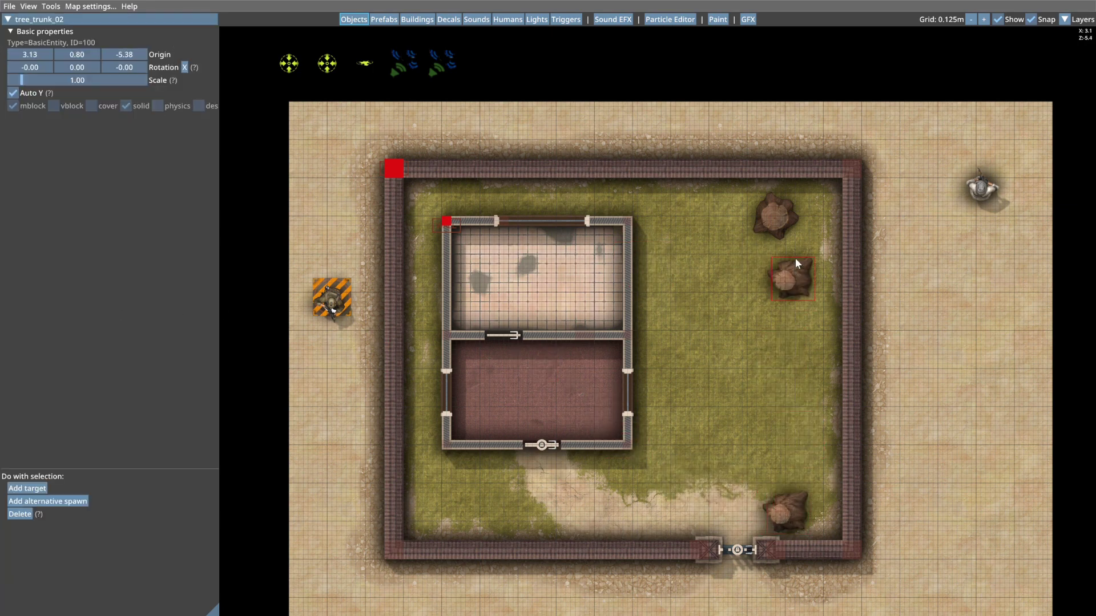
click(12, 92)
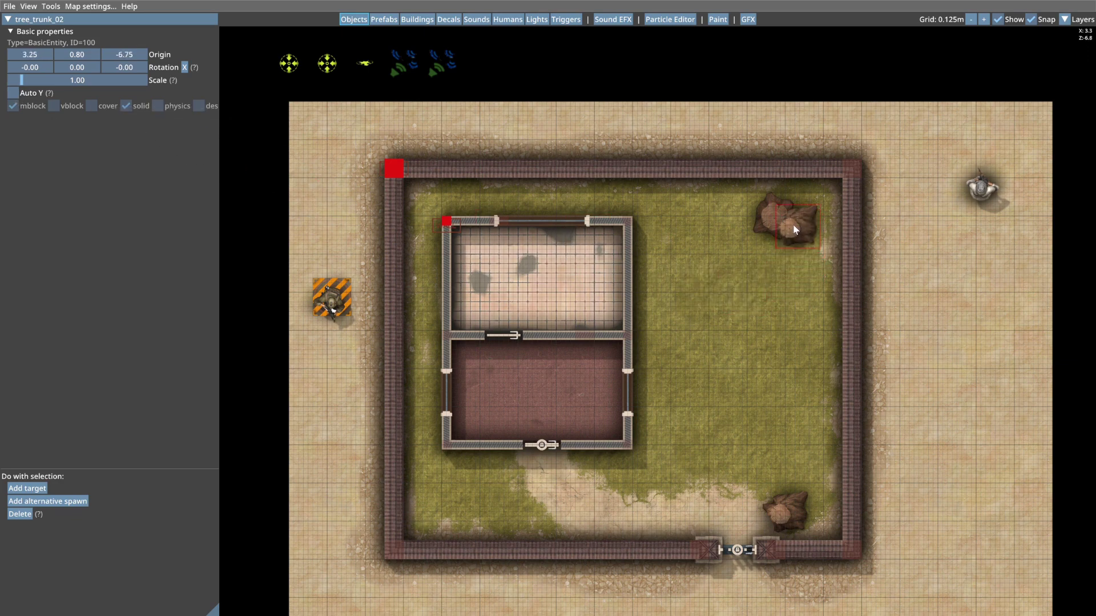
click(792, 220)
right_click(777, 294)
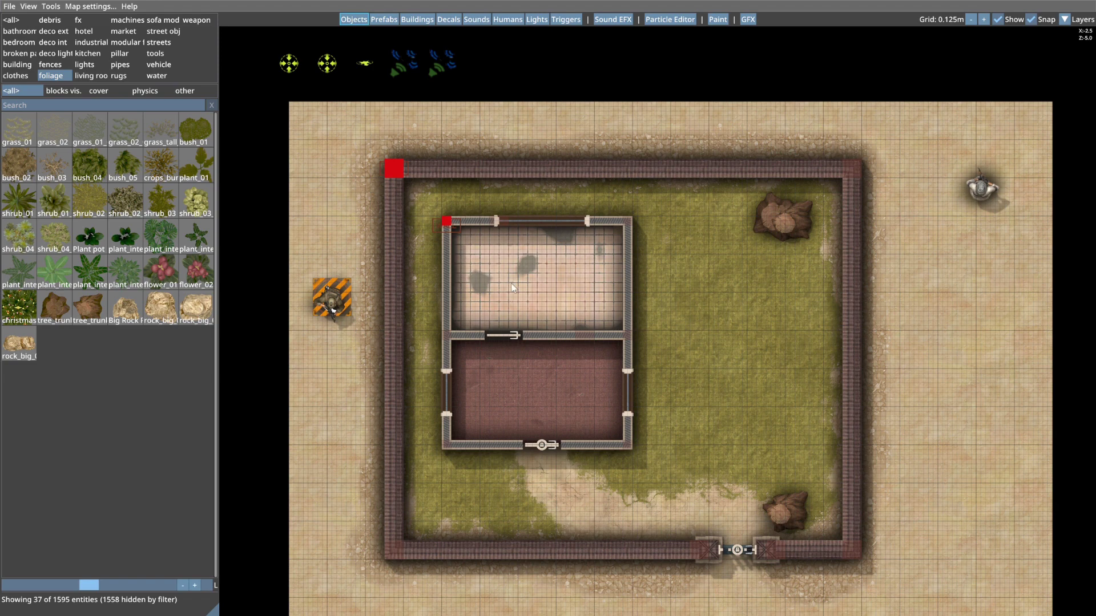
Place grass_tall_01 clumps at varied rotations around the upper tree trunks.
click(160, 140)
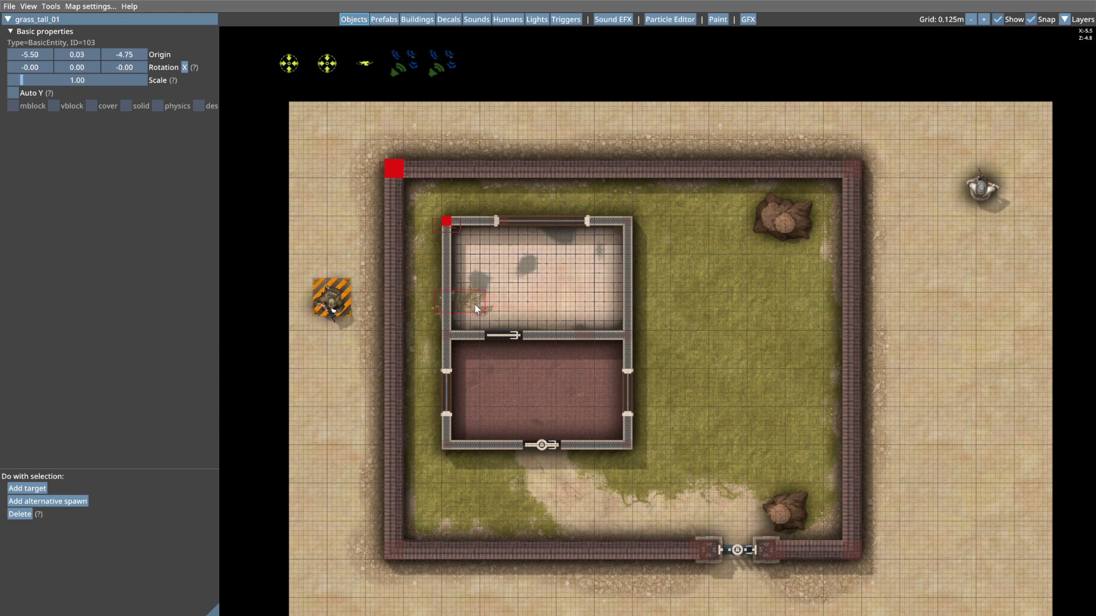
scroll(746, 320, up, 7)
scroll(744, 312, up, 7)
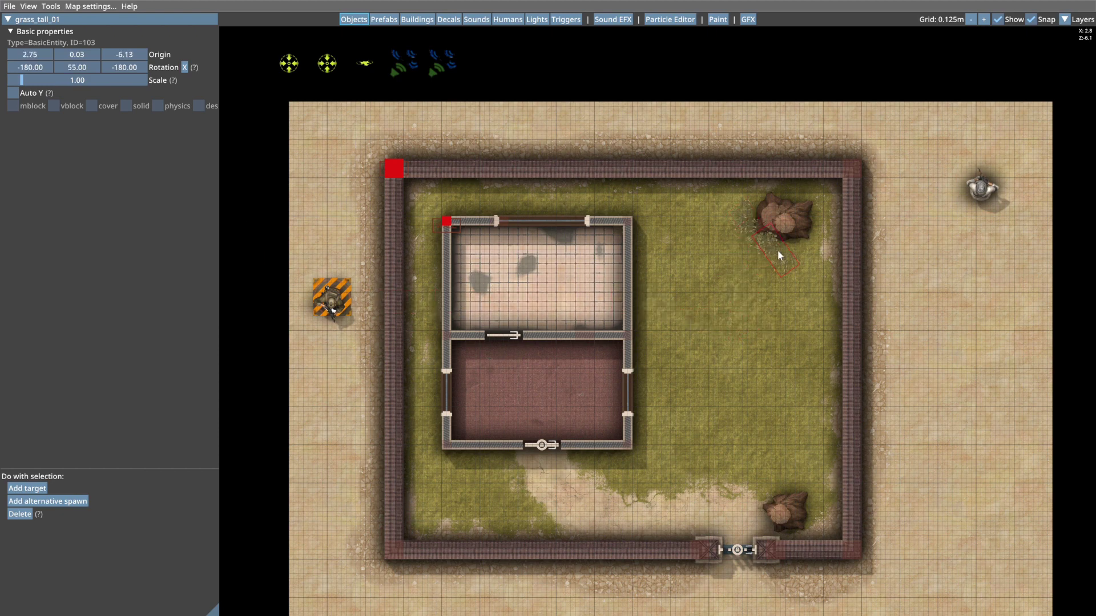
scroll(787, 258, up, 8)
scroll(818, 229, up, 1)
click(826, 245)
Place more grass_tall_01 clumps at varied rotations around the lower tree trunk.
scroll(779, 328, up, 3)
scroll(782, 346, down, 6)
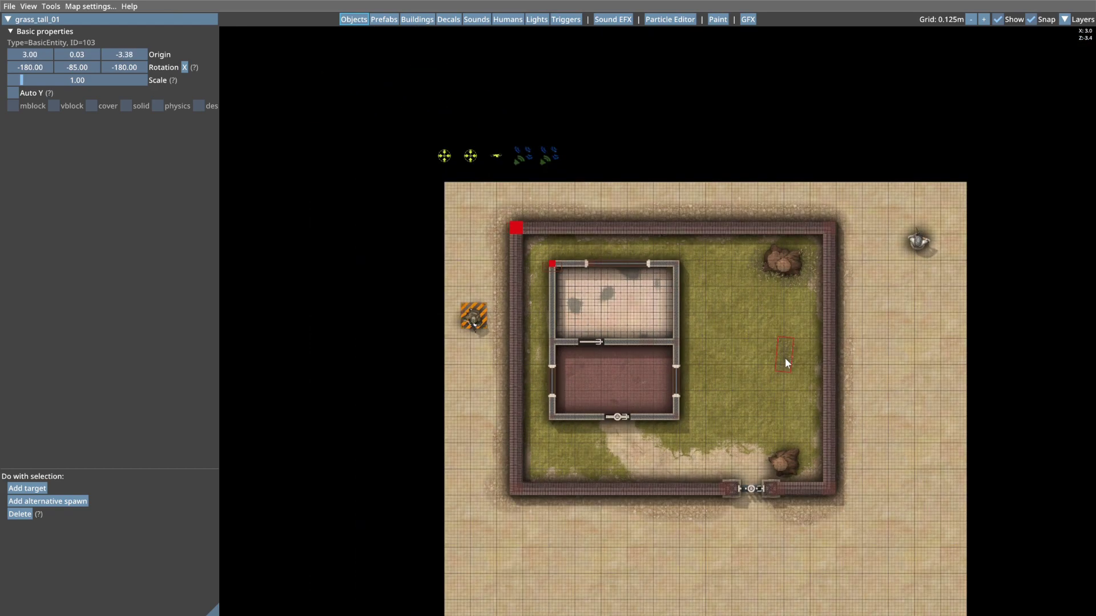
scroll(772, 432, down, 20)
scroll(772, 438, up, 7)
scroll(772, 434, up, 1)
scroll(788, 435, up, 14)
Place grass_tall_01 rotated -90° against the building's right wall near its lower corner, and another rotated -15° in the fence's lower-left corner.
middle_drag(710, 407, 751, 331)
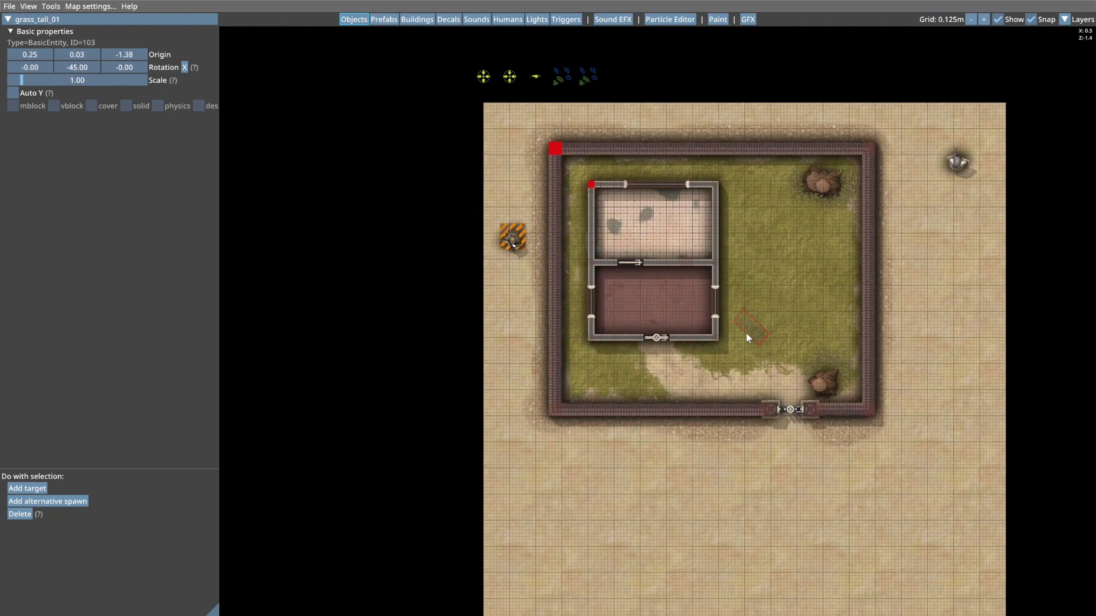
scroll(749, 332, up, 5)
scroll(718, 306, up, 6)
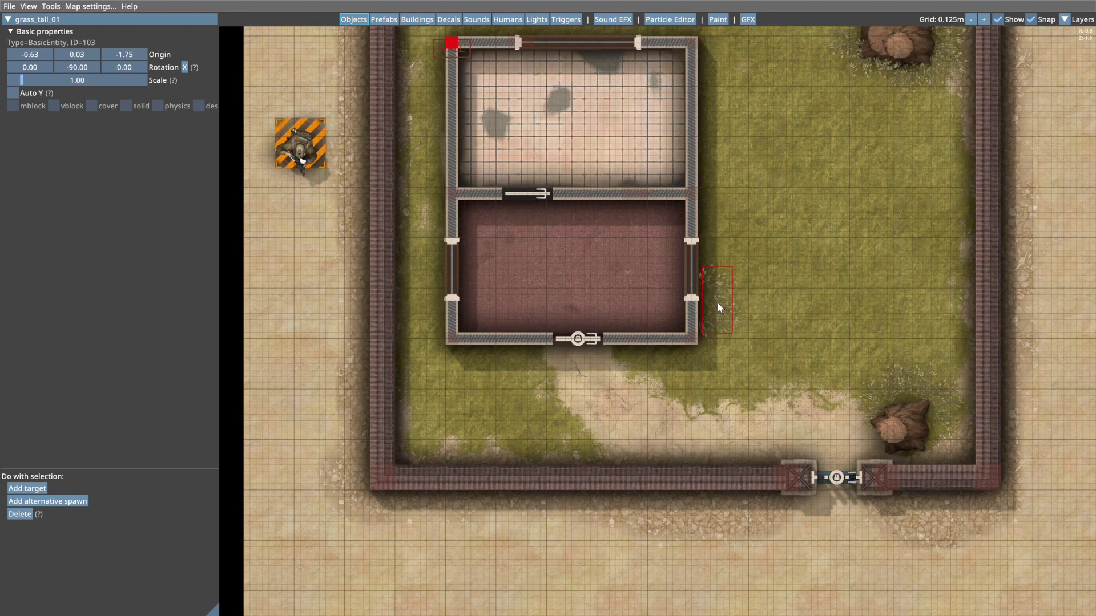
click(712, 310)
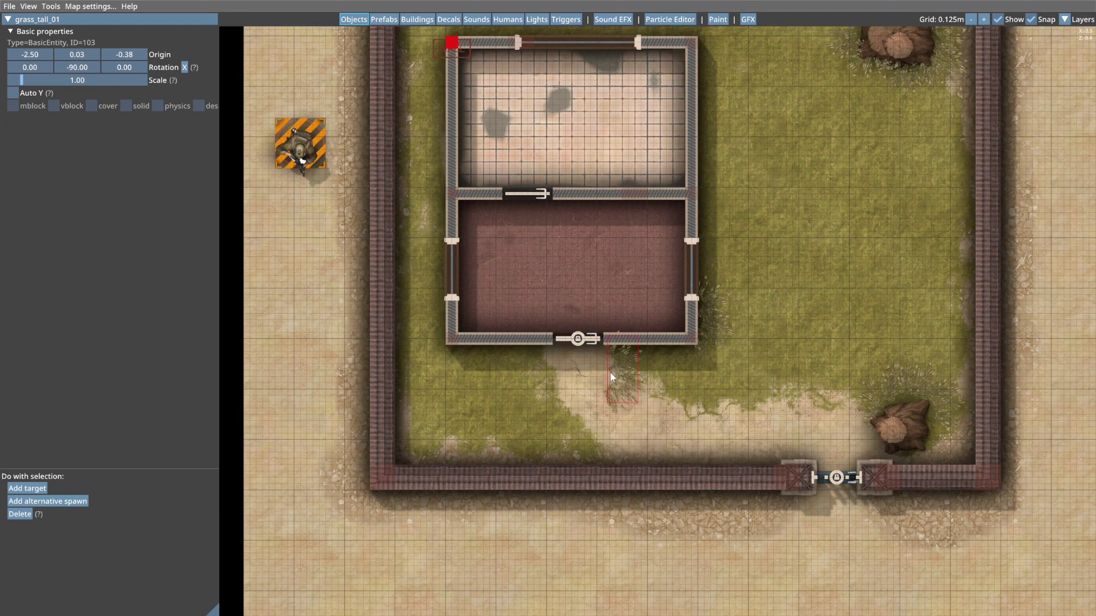
scroll(482, 406, down, 14)
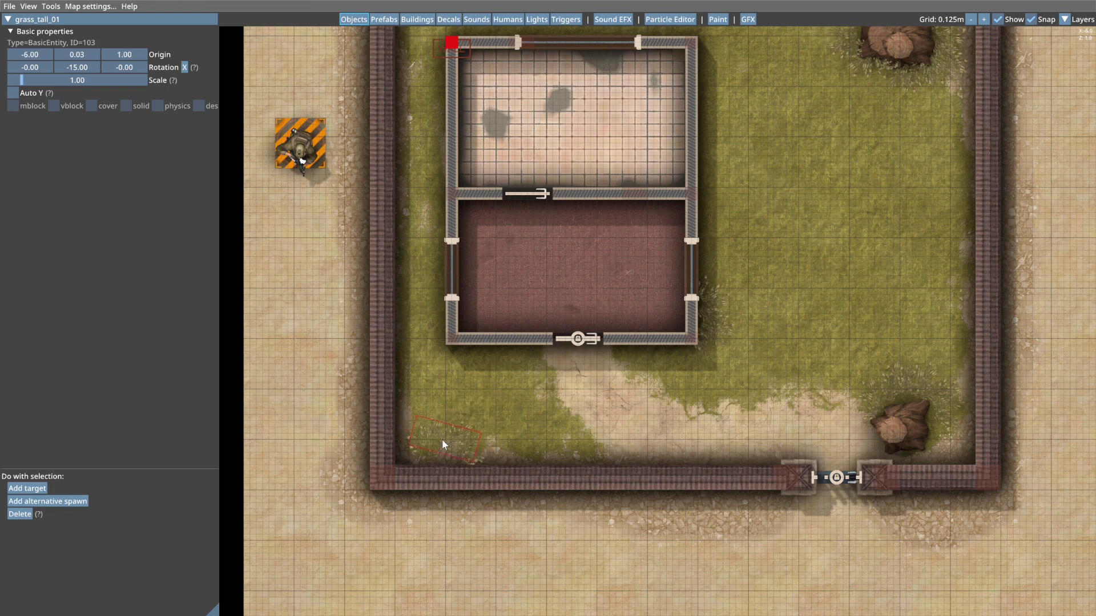
scroll(439, 443, down, 1)
click(431, 451)
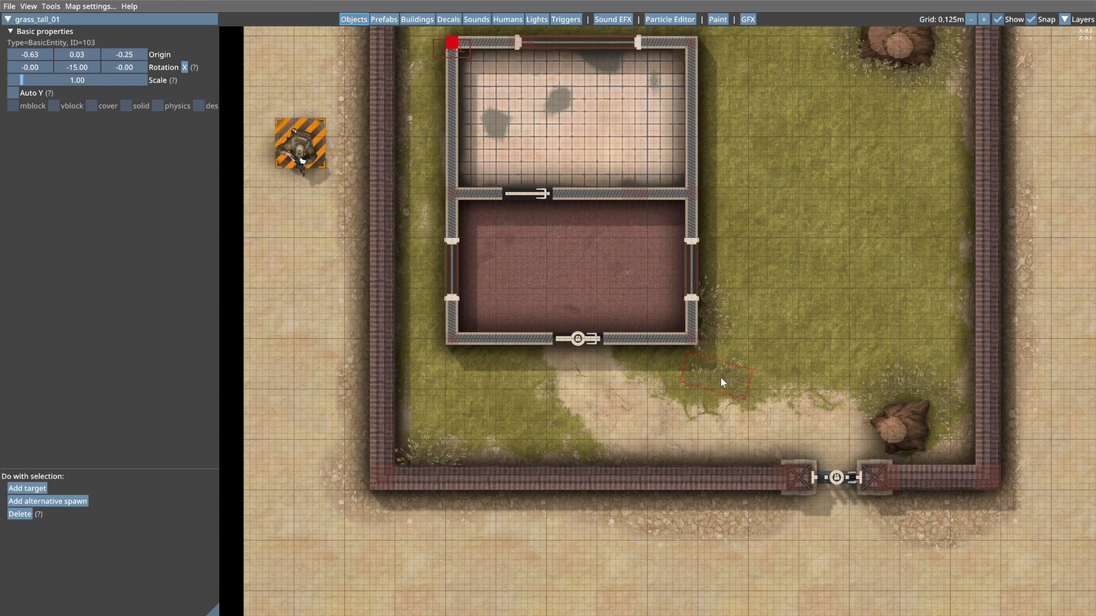
right_click(727, 357)
middle_drag(769, 283, 719, 384)
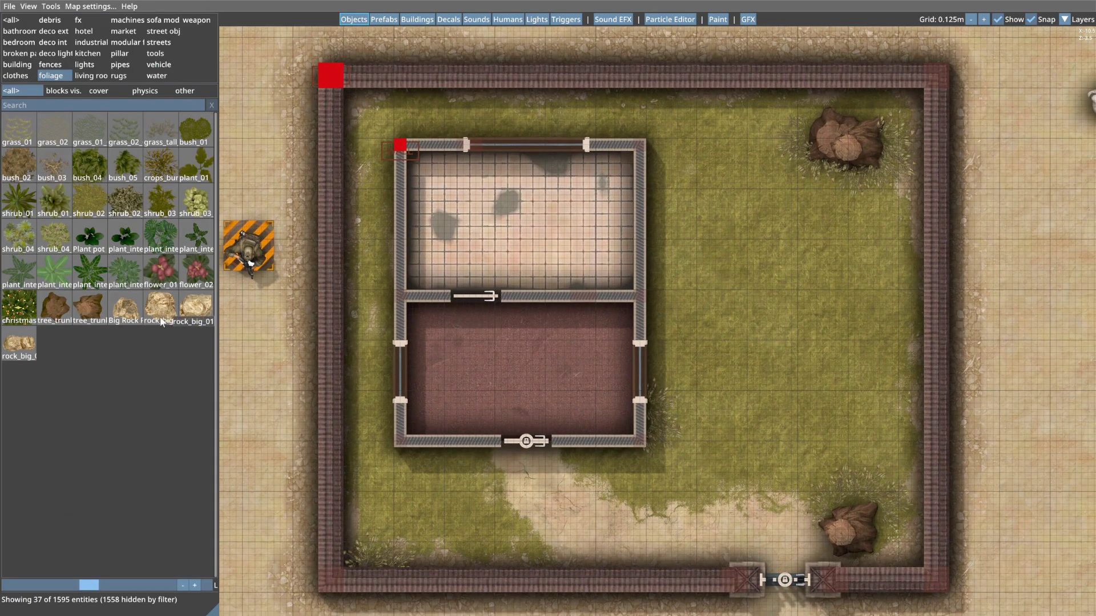
click(124, 312)
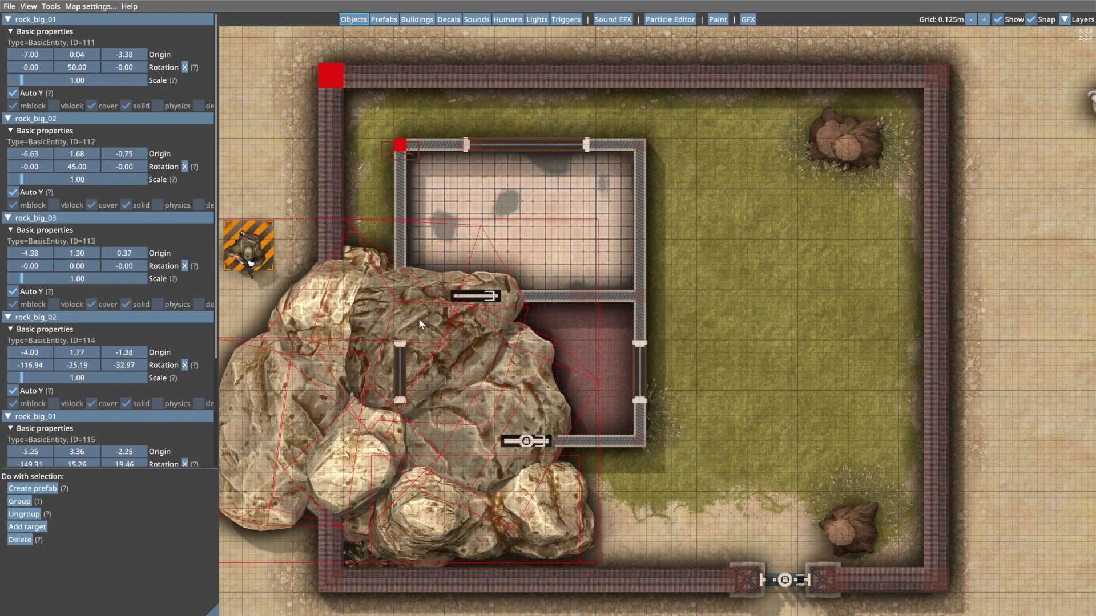
right_click(437, 315)
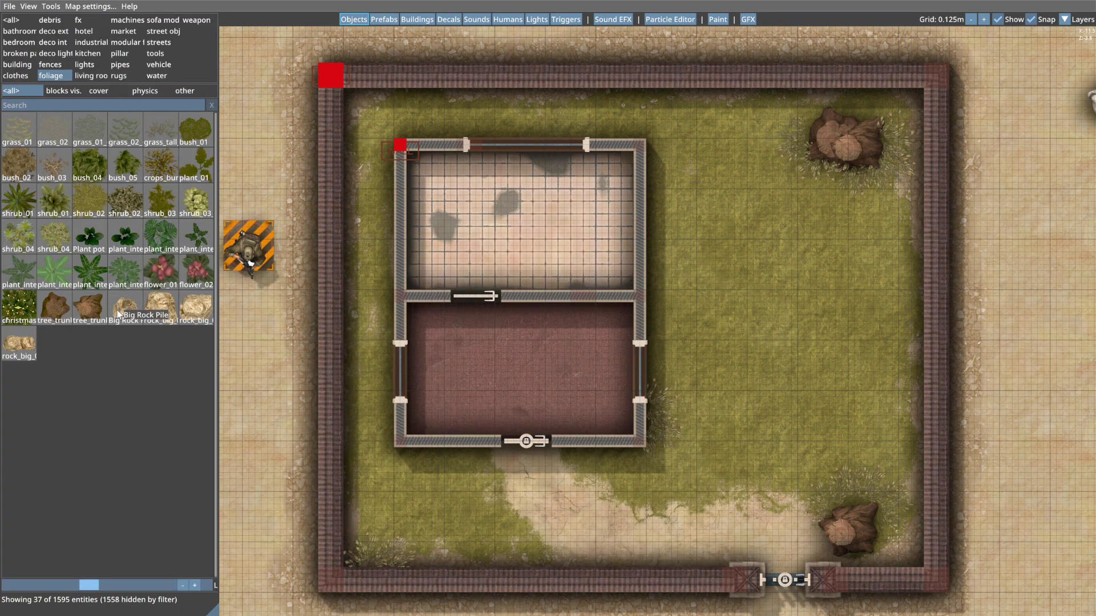
Place rock_big_01 in the yard right of the building and set its scale to 0.31.
click(167, 309)
middle_drag(744, 254, 647, 264)
click(652, 270)
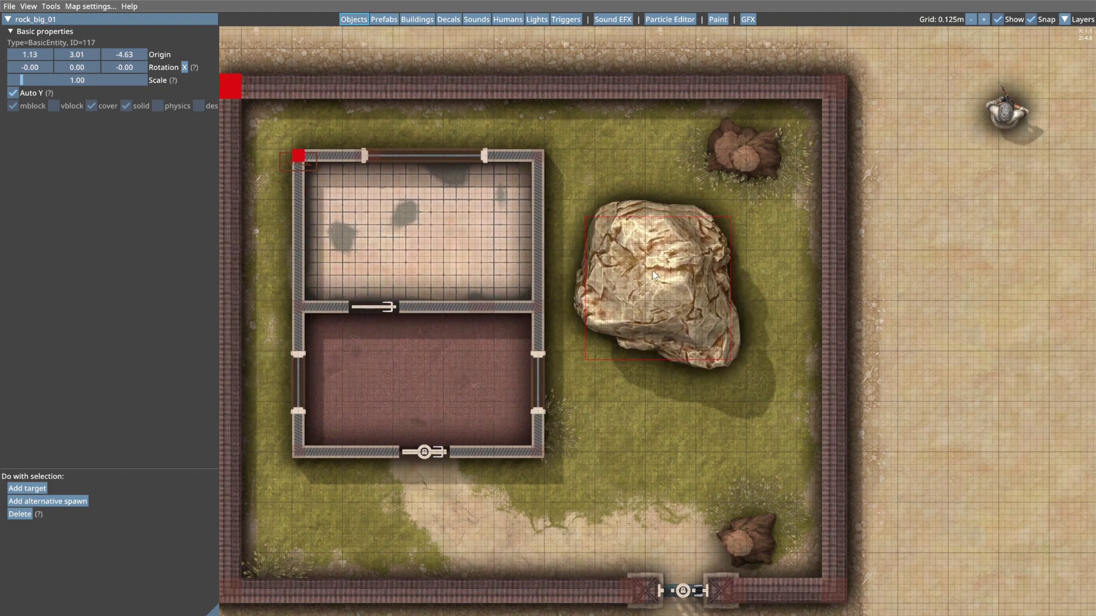
right_click(699, 309)
click(659, 279)
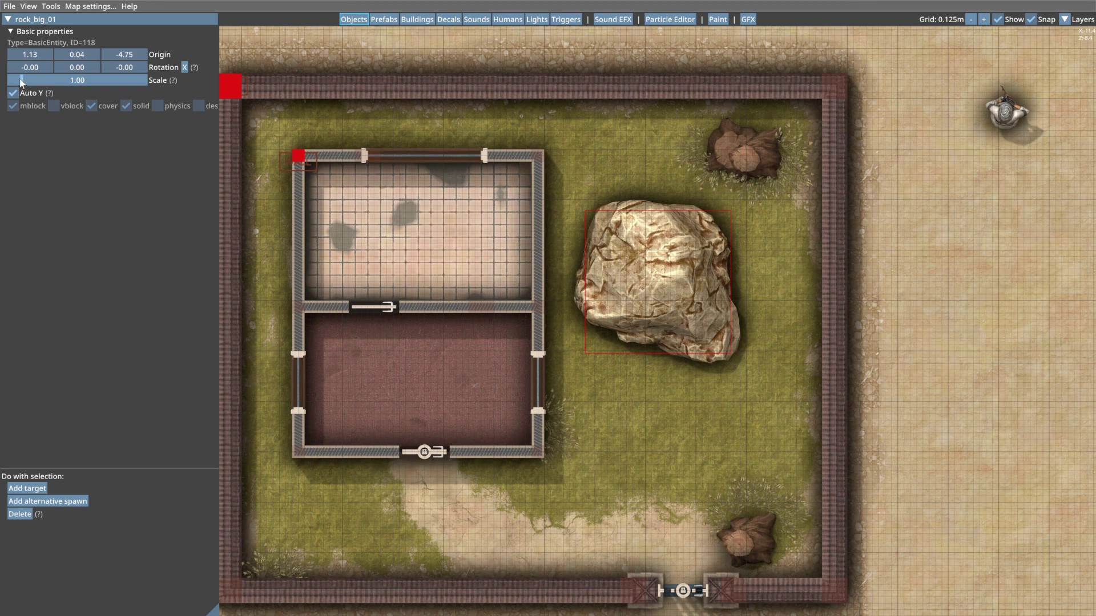
drag(20, 82, 12, 84)
Move the small rock up beside the upper tree trunks and set its vertical-axis rotation to 40°.
drag(659, 260, 653, 198)
scroll(653, 197, up, 2)
scroll(653, 199, up, 4)
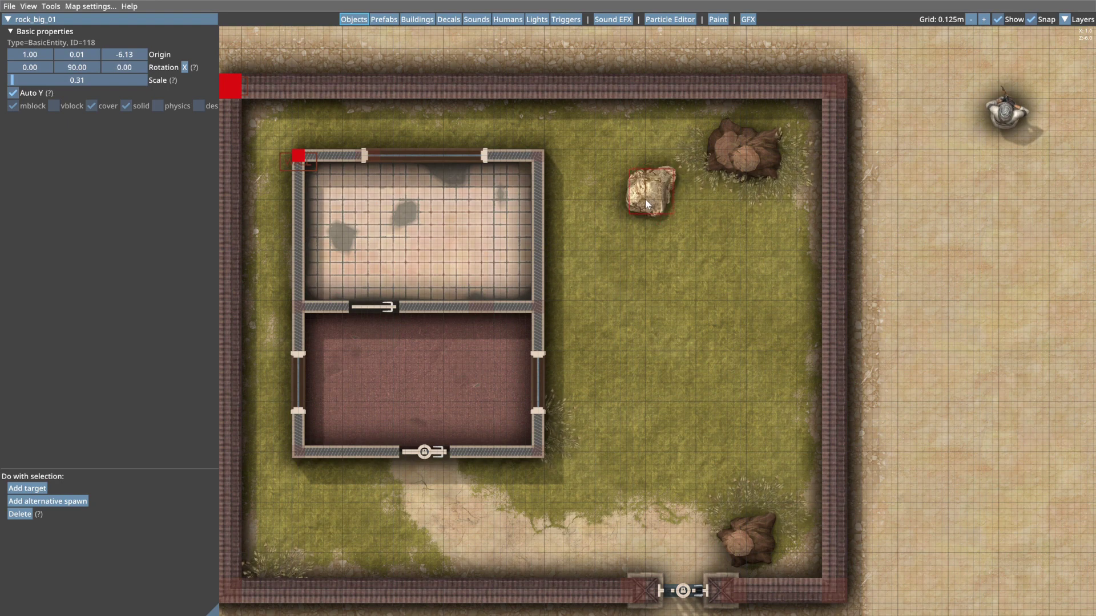
scroll(646, 204, down, 2)
scroll(647, 204, down, 2)
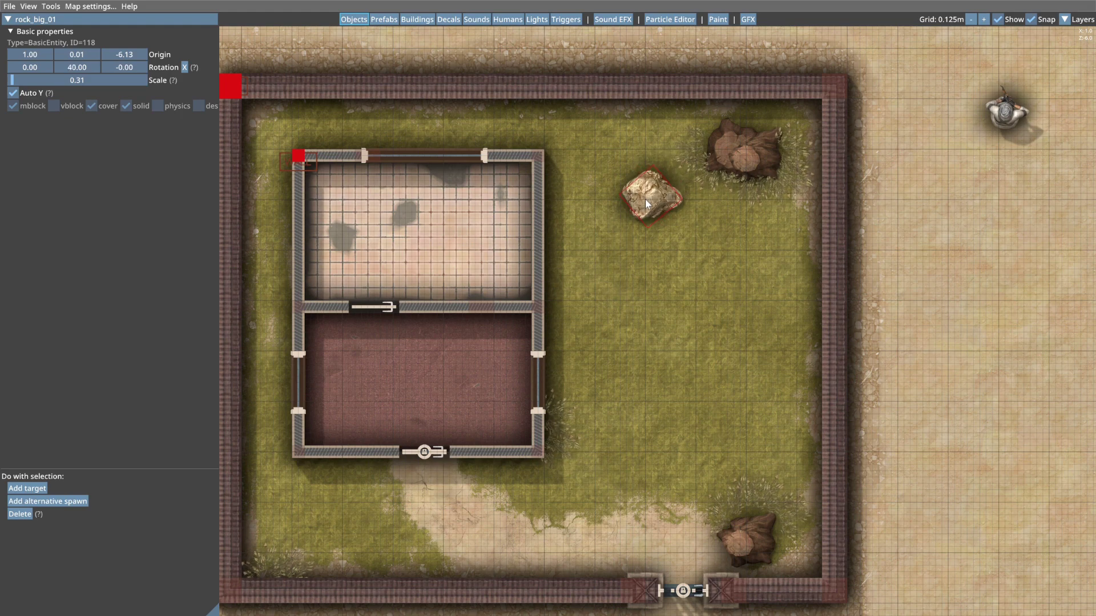
Try tumbling the small rock so that it rests on a different side.
ctrl+scroll(646, 204, up, 19)
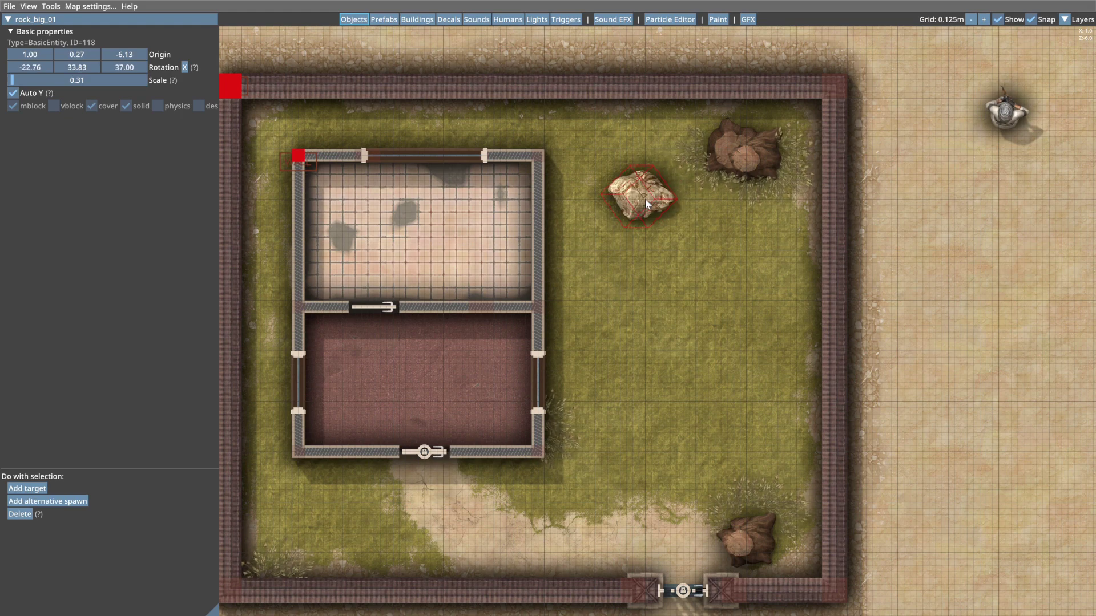
ctrl+scroll(645, 199, up, 20)
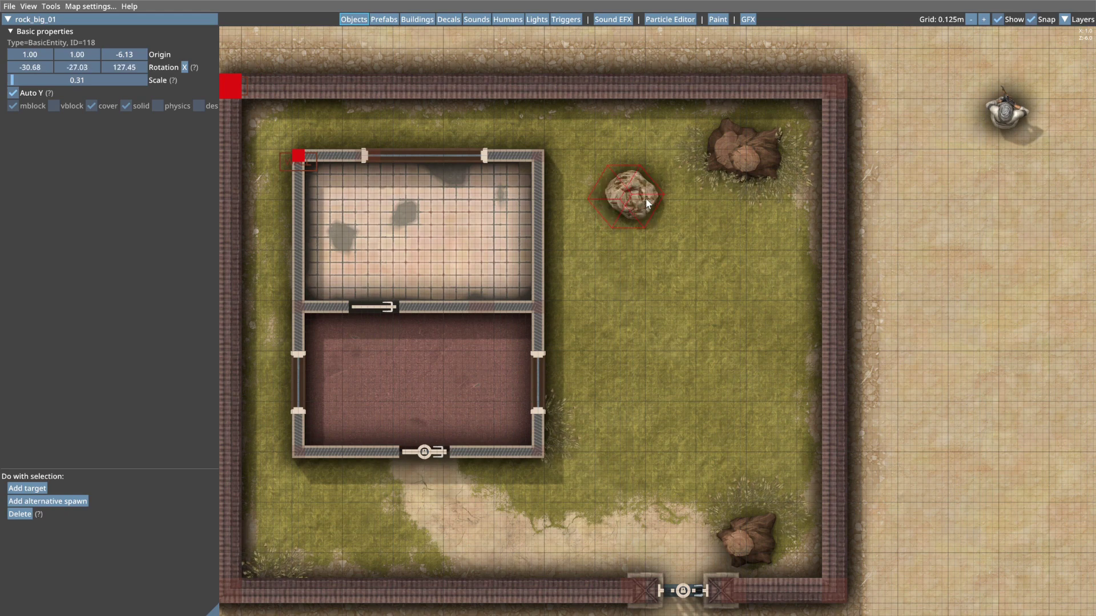
ctrl+scroll(650, 198, up, 20)
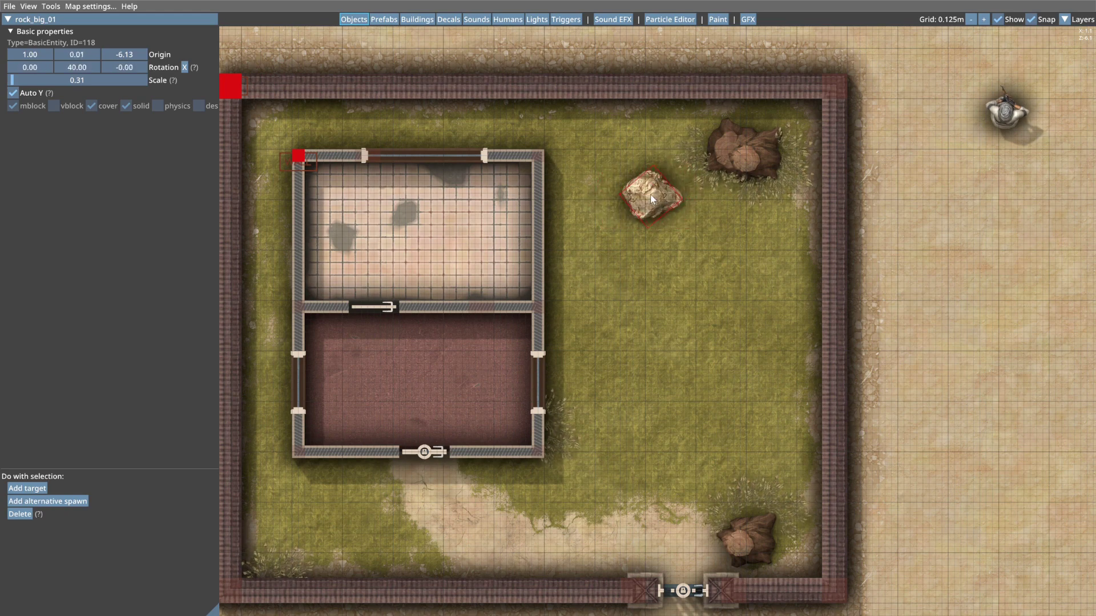
Tumble the small rock onto another side, bringing its first rotation value to -100°.
ctrl+scroll(653, 198, up, 10)
ctrl+scroll(653, 198, up, 20)
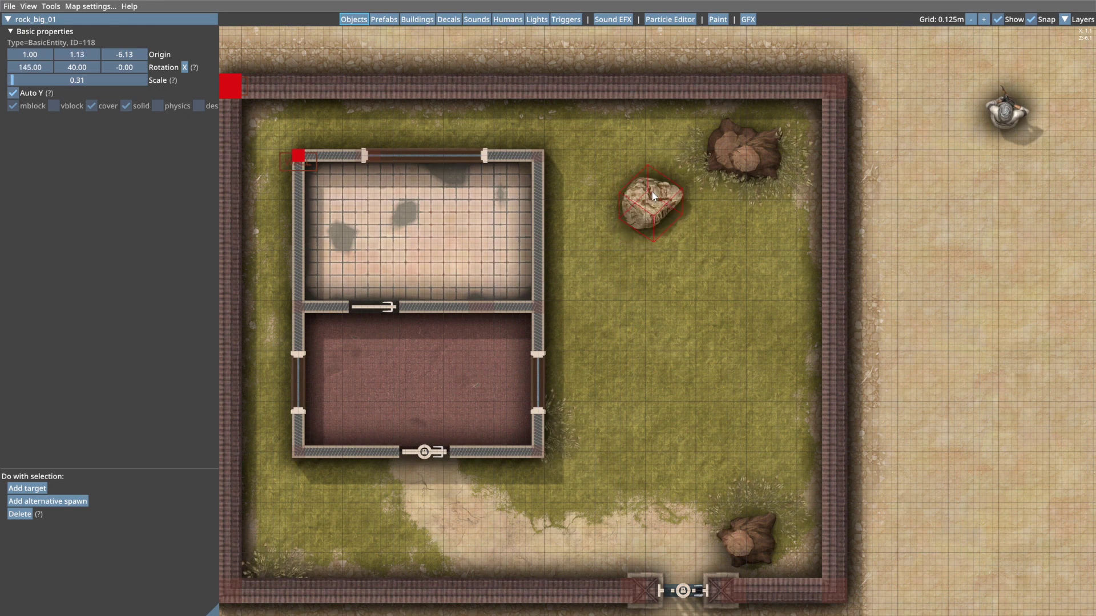
ctrl+scroll(654, 197, up, 9)
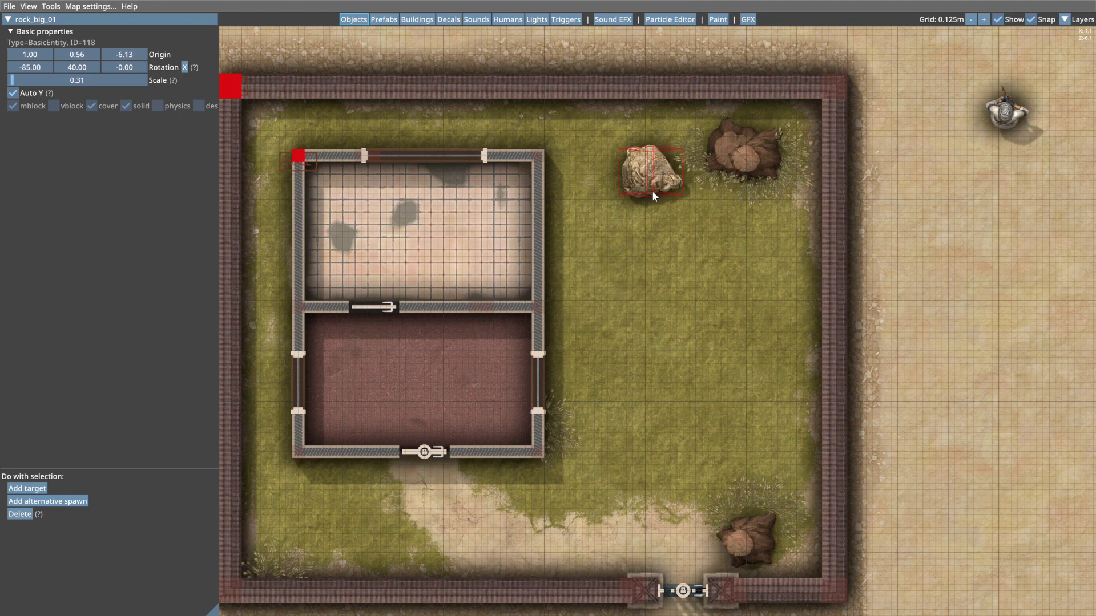
ctrl+scroll(655, 196, down, 3)
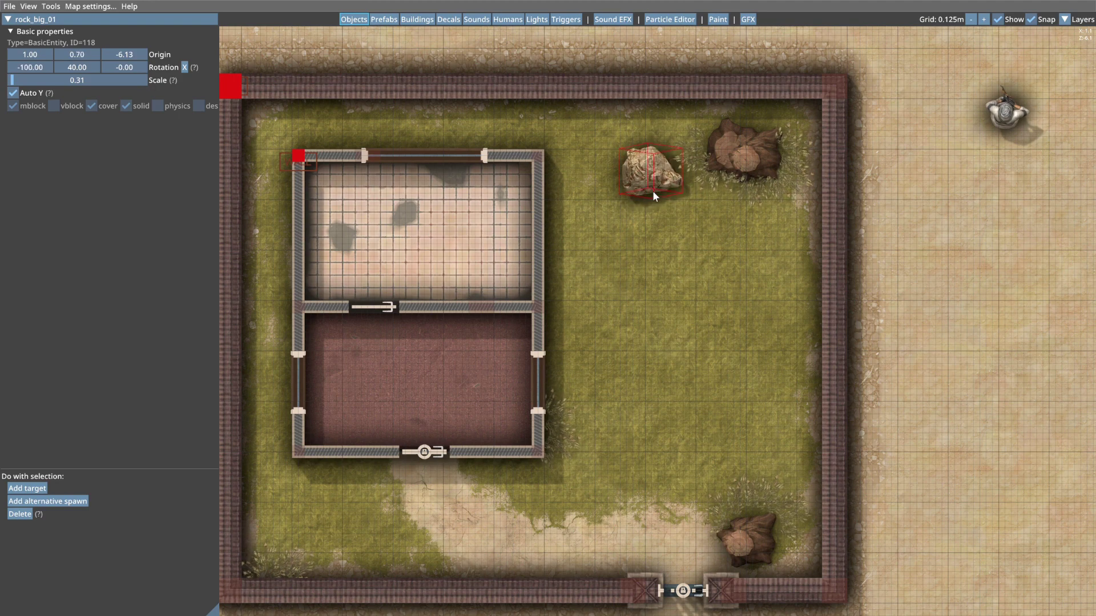
Move the small rock against the upper tree trunk and turn it to a rotation of -117.47, 31.76, 29.31.
drag(651, 184, 671, 164)
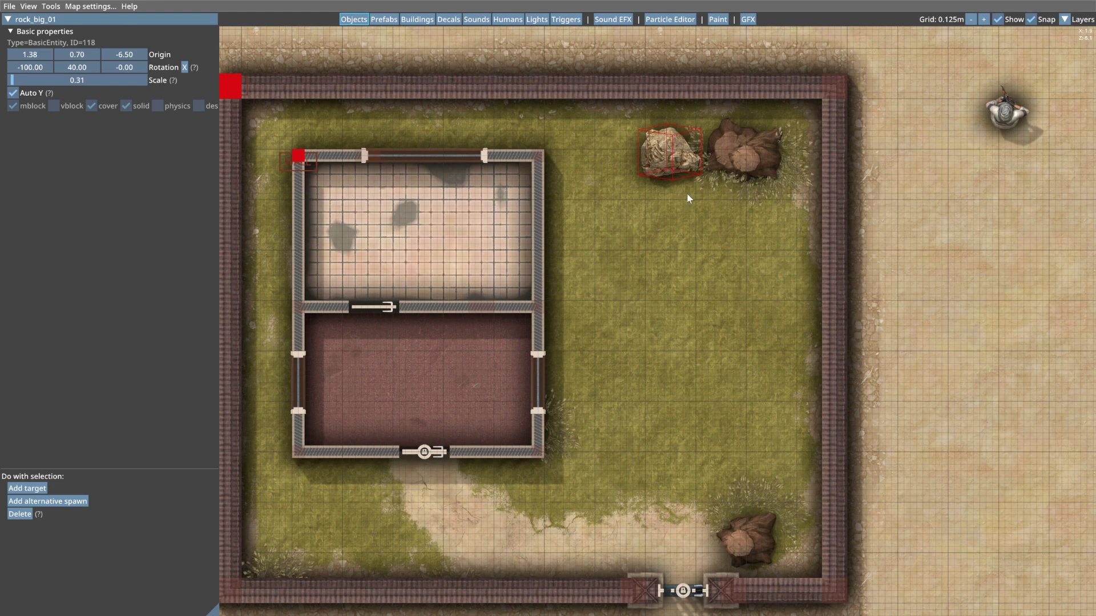
shift+scroll(677, 160, up, 5)
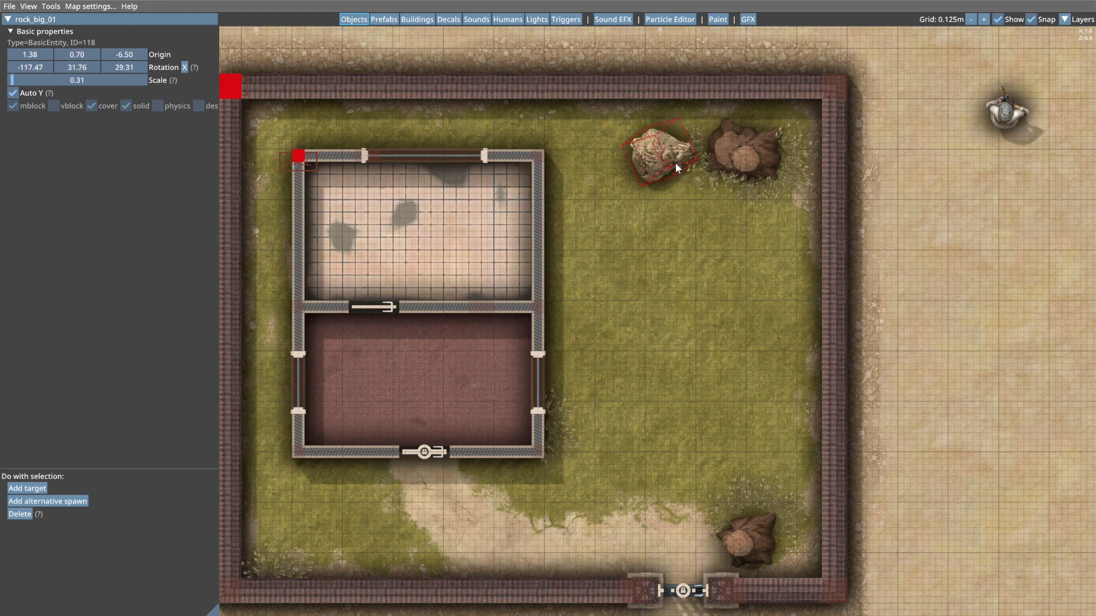
drag(666, 158, 681, 158)
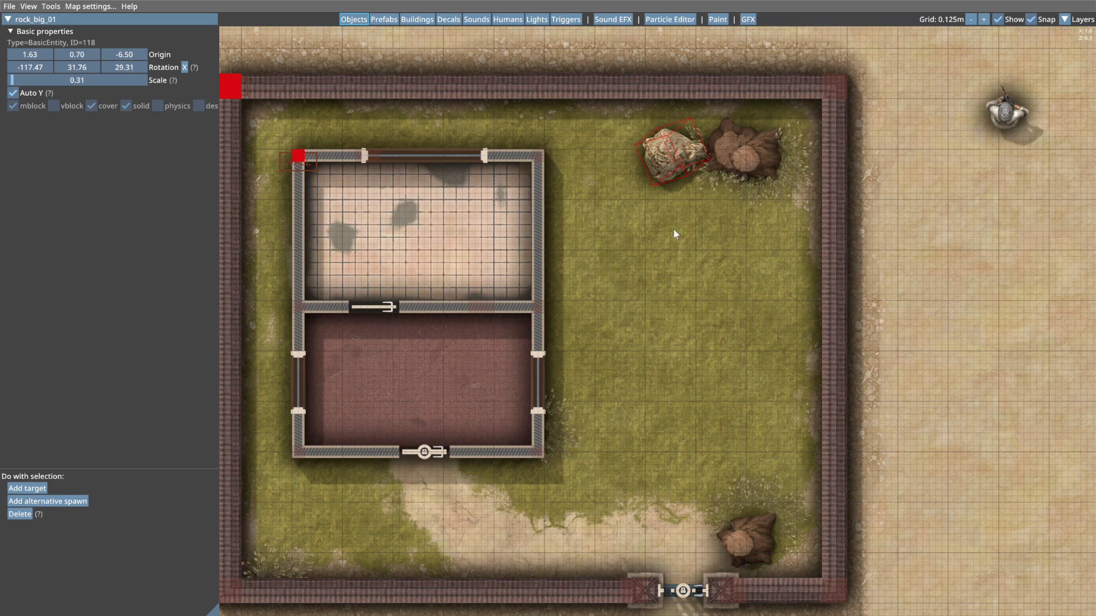
Paste a copy of the small rock below the original and rotate it to 70.19, -10.87, 87.41.
key(ctrl+v)
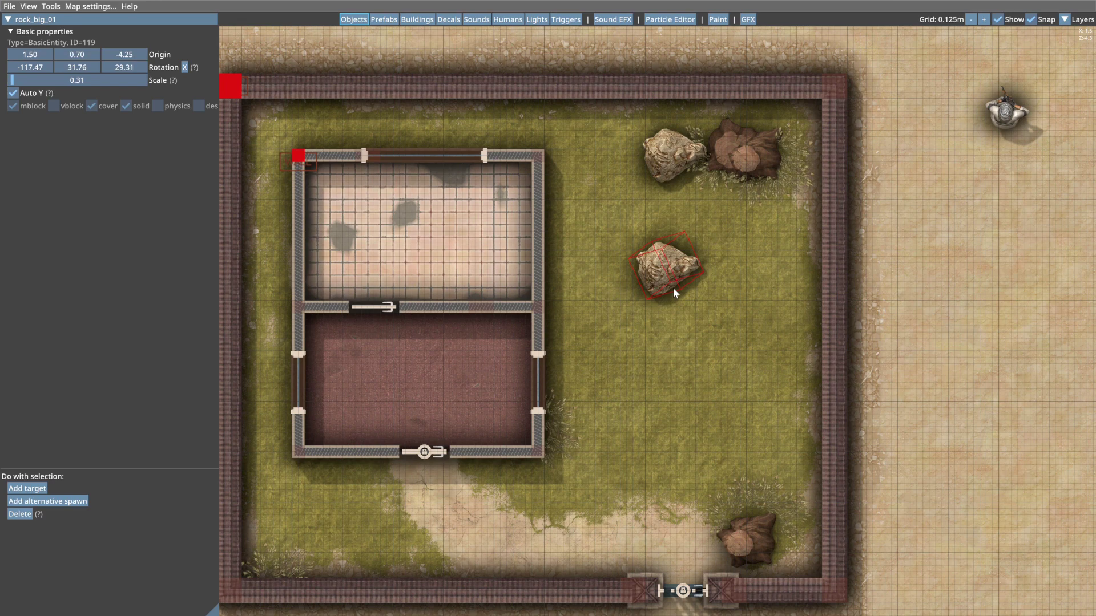
drag(672, 272, 662, 252)
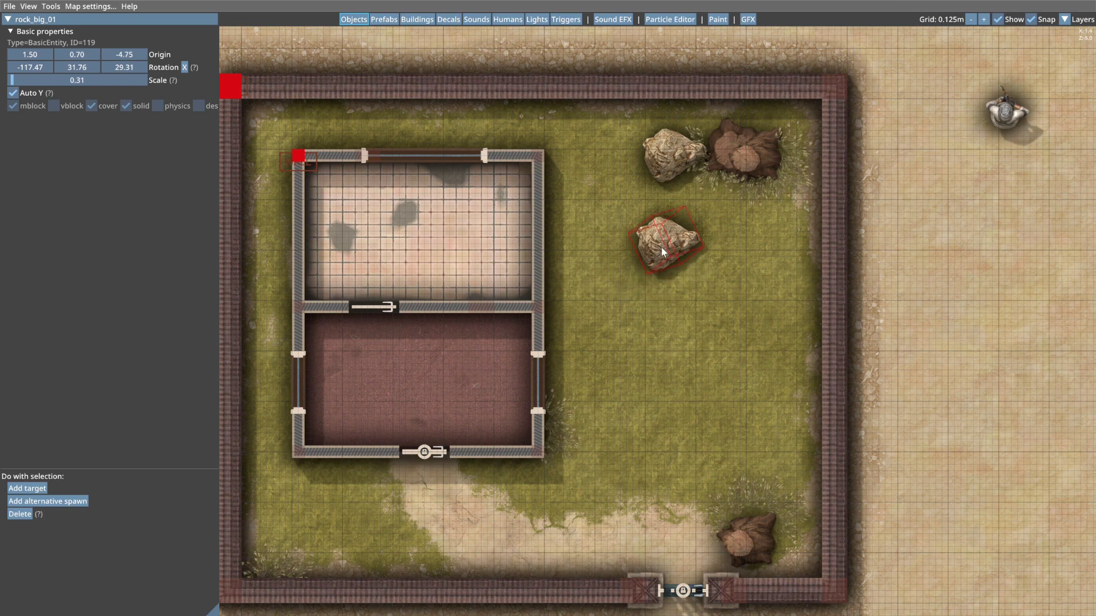
key(r)
key(r)
key(r)
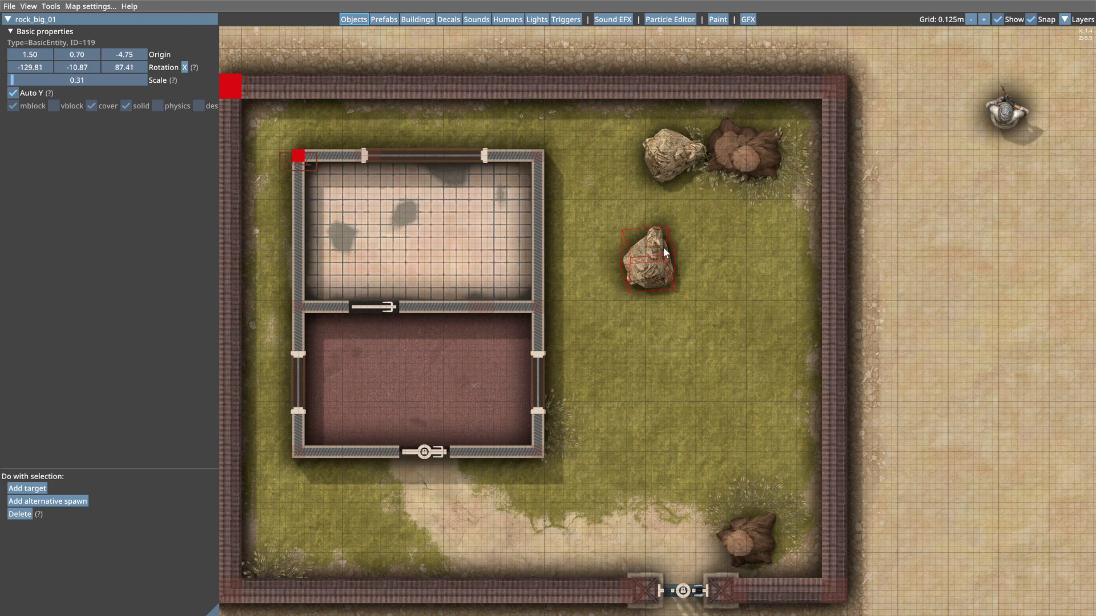
key(r)
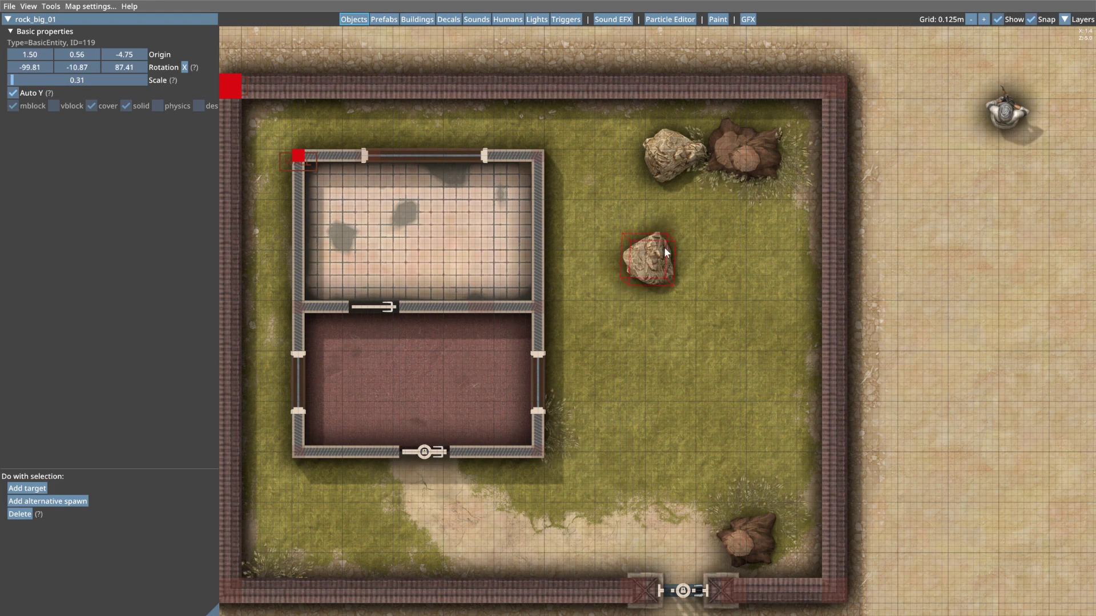
key(r)
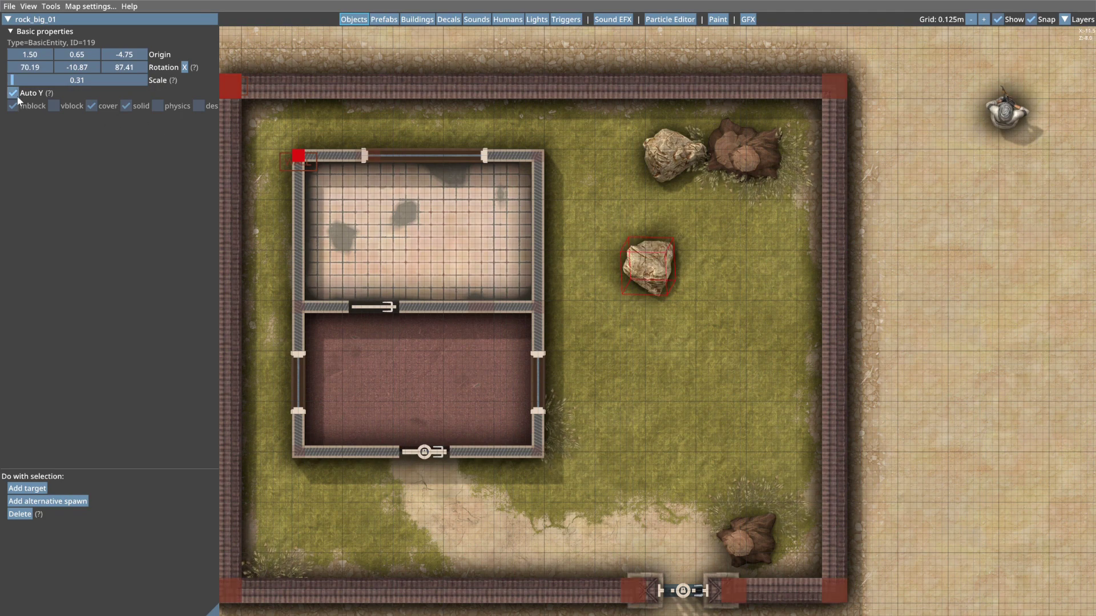
Turn off Auto Y for the copied rock, move it against the first rock's left side, and rotate it to 72.52, 14.37, 21.53.
drag(660, 268, 652, 151)
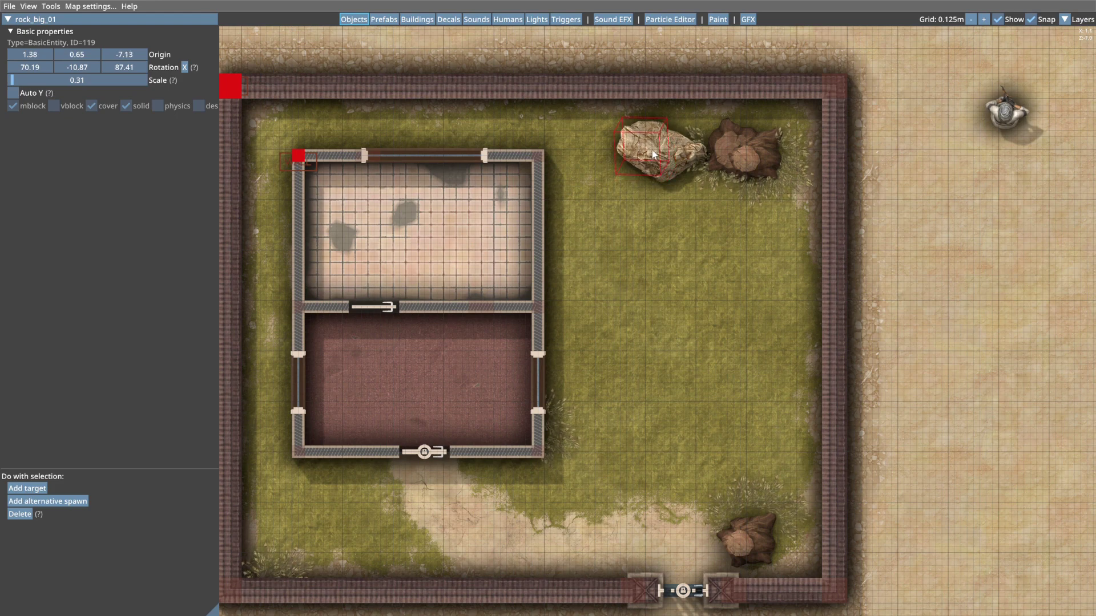
shift+scroll(652, 148, up, 5)
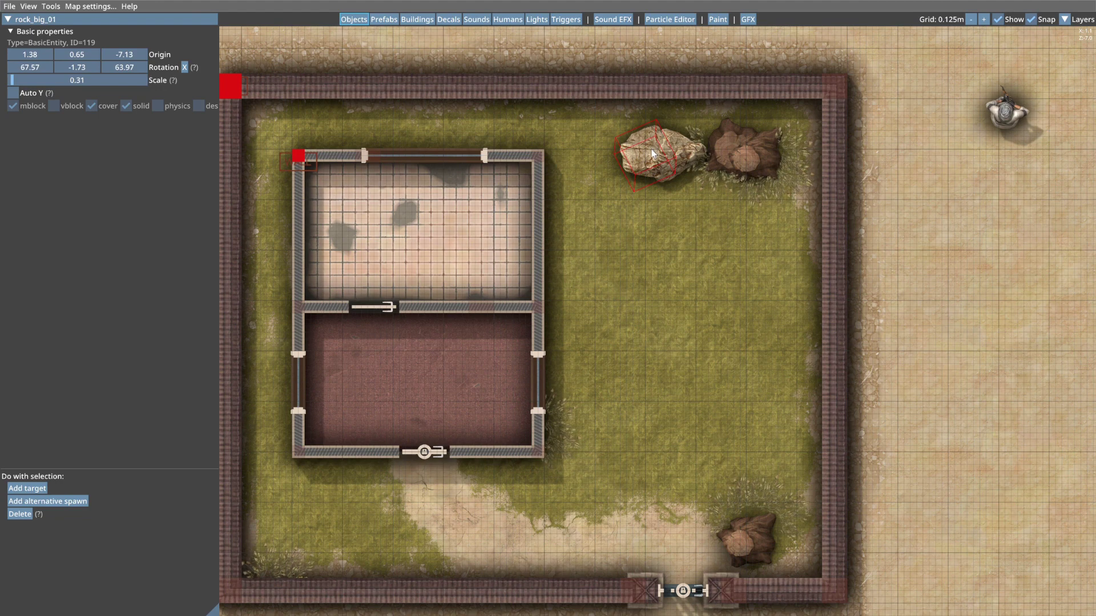
shift+scroll(652, 153, up, 8)
drag(652, 152, 639, 149)
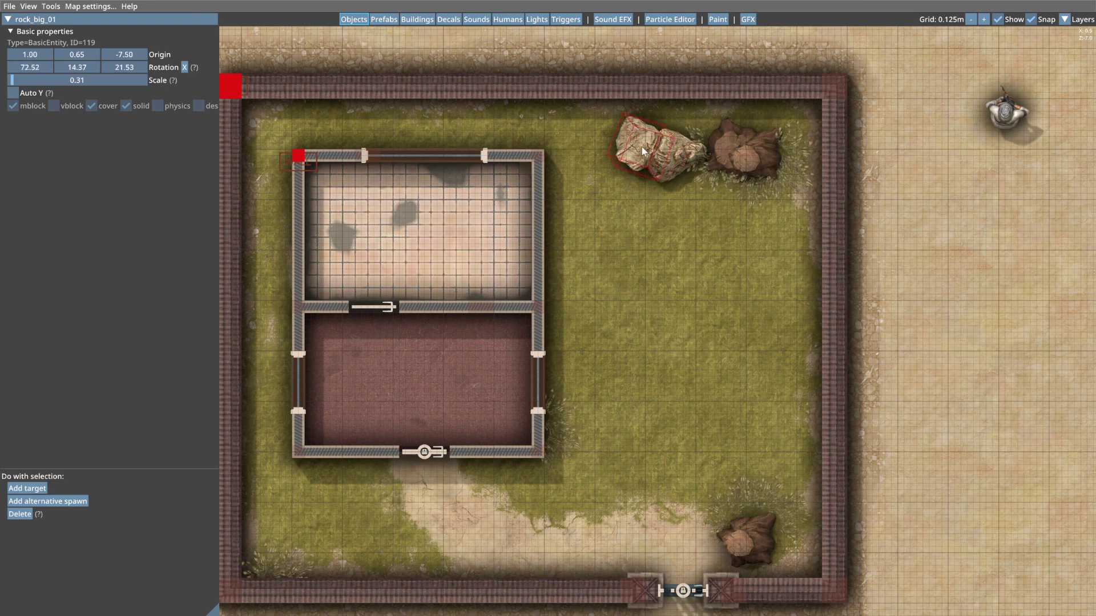
click(688, 206)
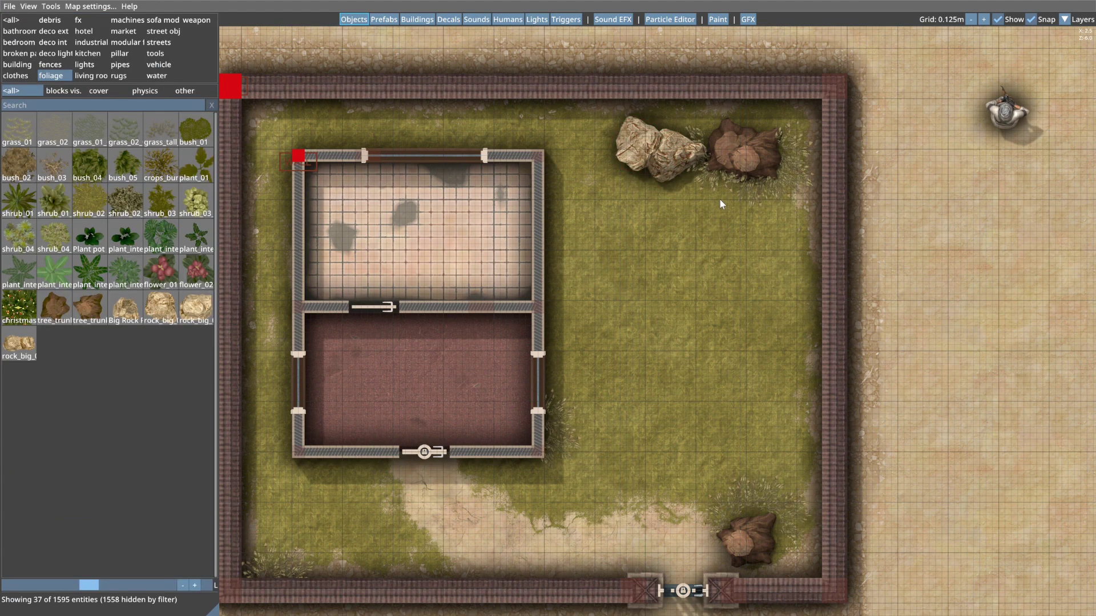
Sink the copied rock into the ground by setting its origin height to -0.1.
click(626, 135)
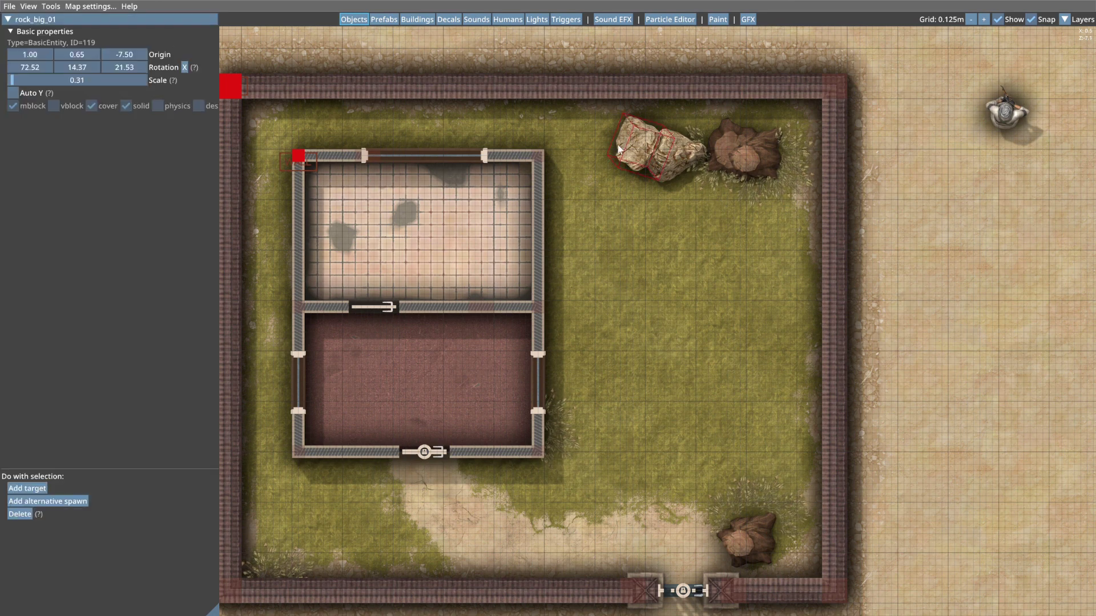
double_click(91, 56)
text(-0.1)
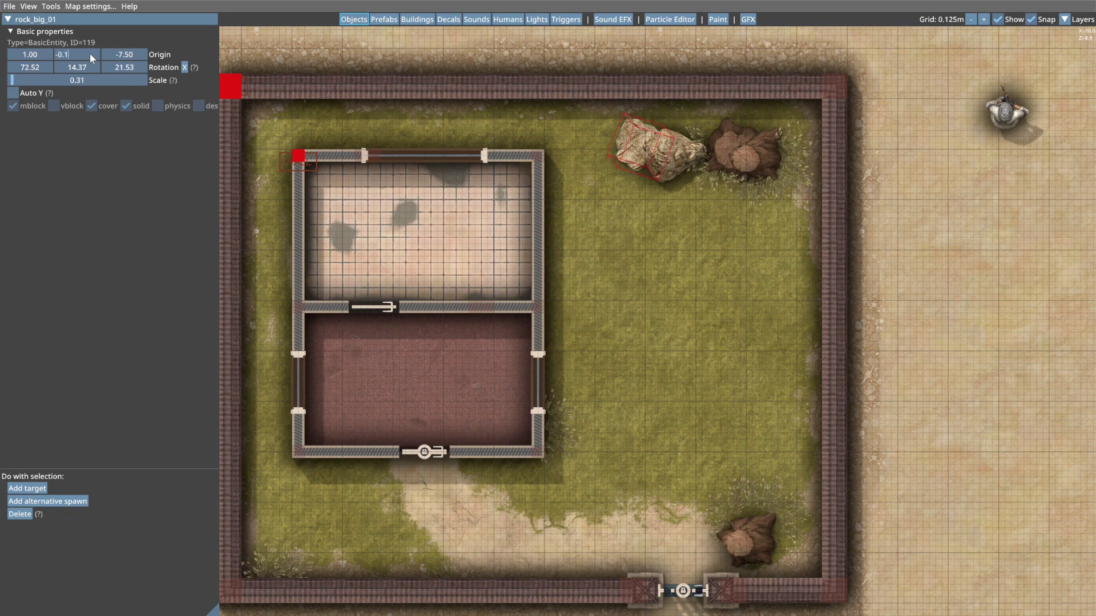
click(659, 210)
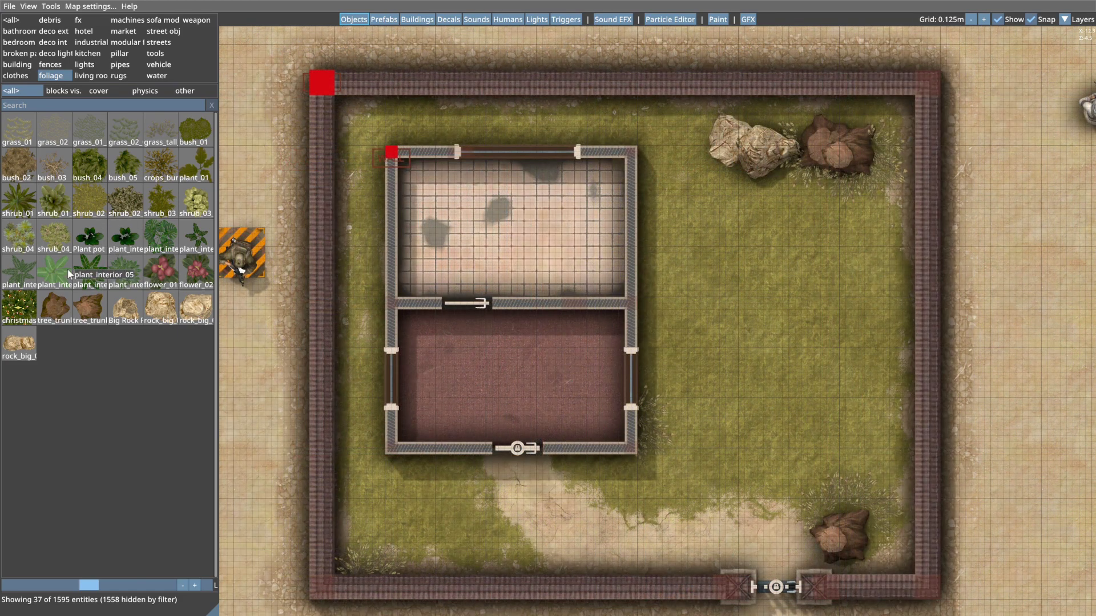
Place a christmas_tree on the grass just outside the building's lower-right corner, above the dirt path.
click(19, 308)
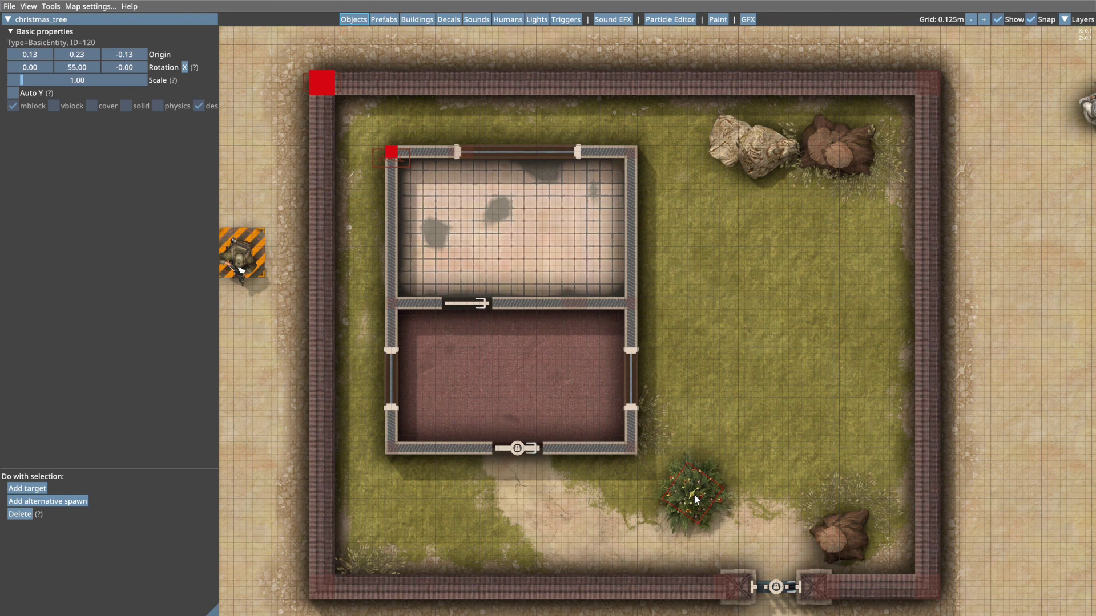
click(712, 467)
right_click(745, 390)
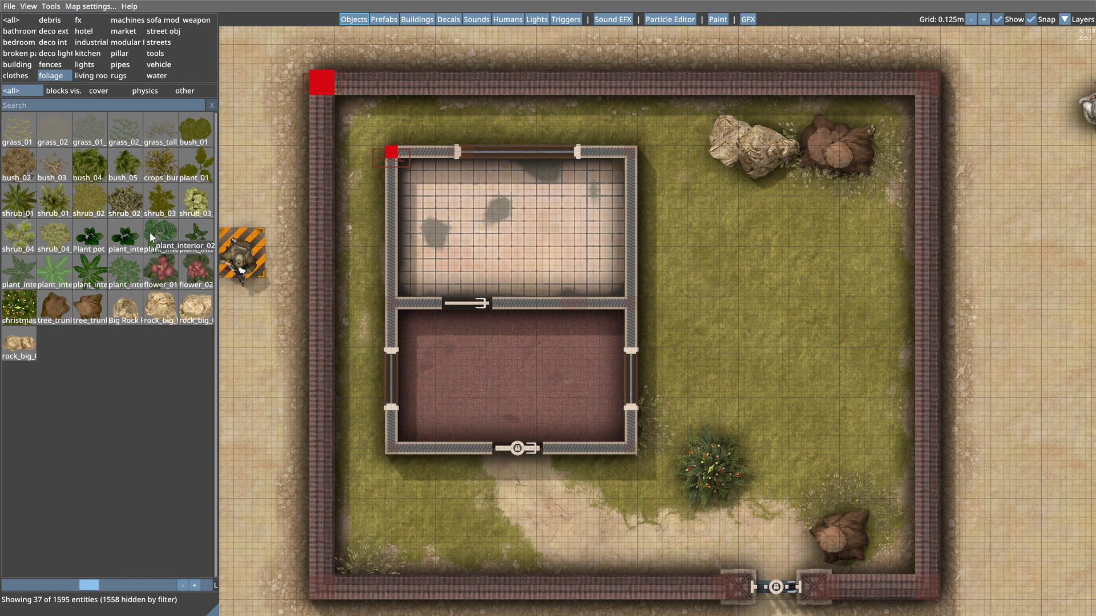
Place differently rotated bush_05 plants at the building's right window, below the upper tree trunk, and against the right fence near the lower trunk.
click(121, 167)
click(662, 377)
scroll(731, 214, down, 11)
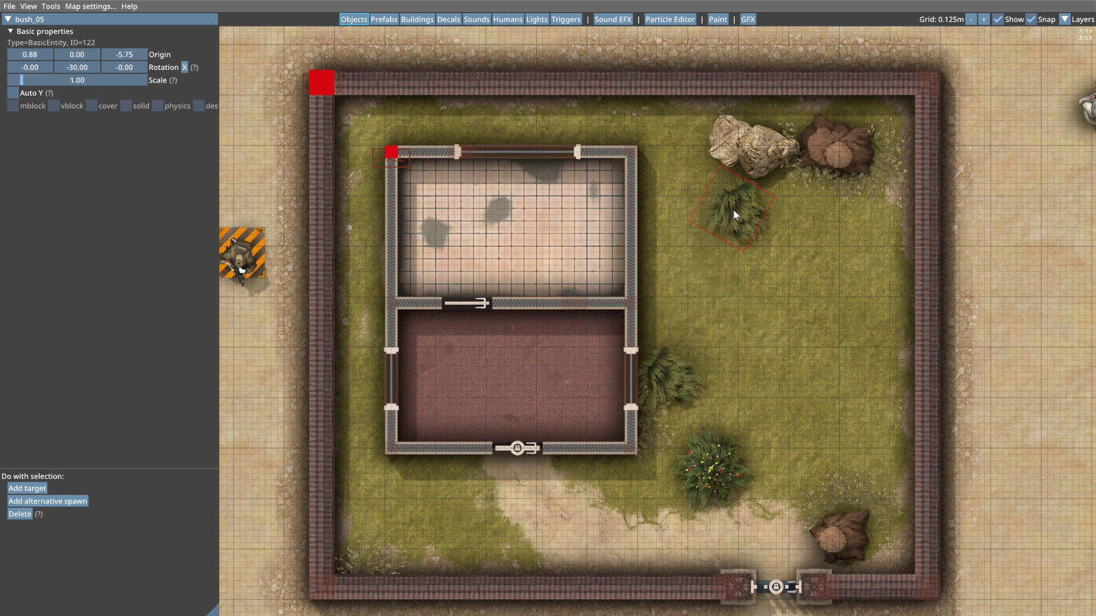
click(786, 182)
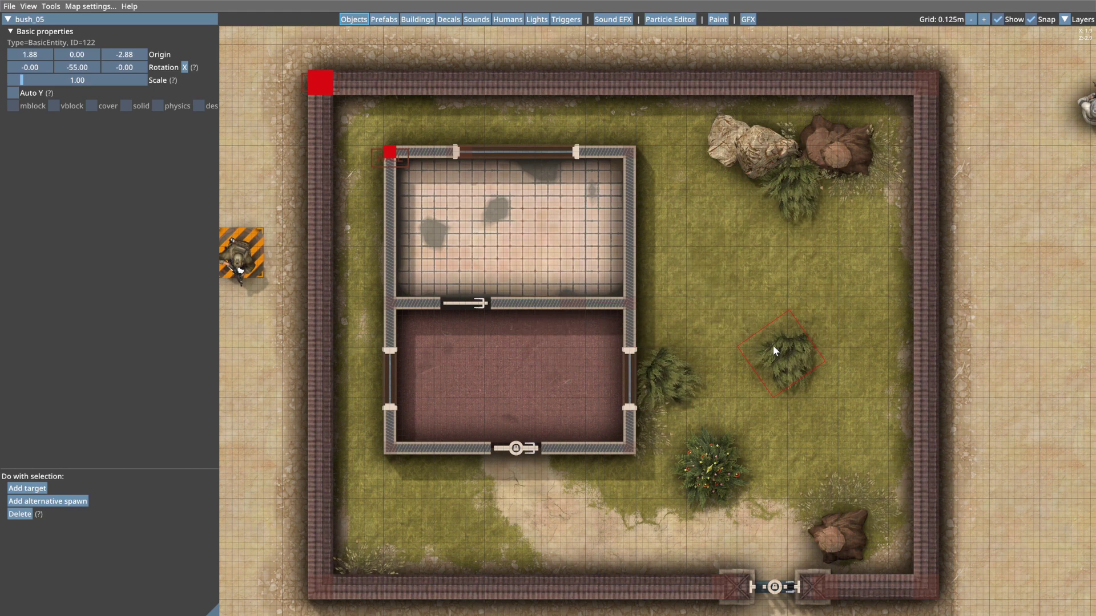
key(Right)
key(Down)
scroll(758, 376, down, 2)
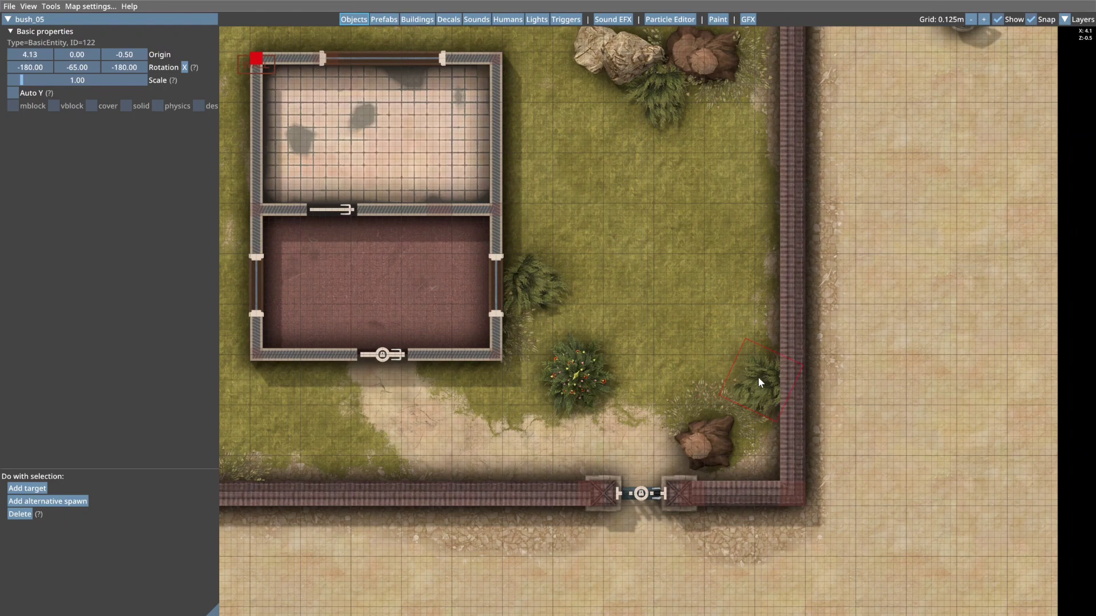
click(754, 375)
right_click(569, 265)
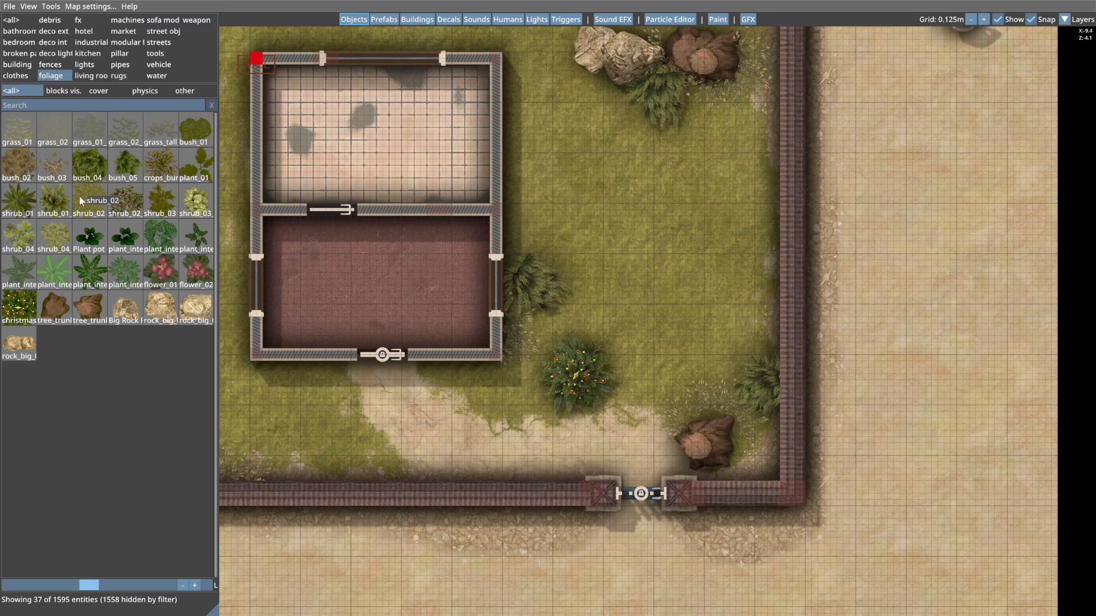
Place bush_02 against the right fence and near the fence's lower-left corner, adding a bush_03 beside the latter.
click(22, 174)
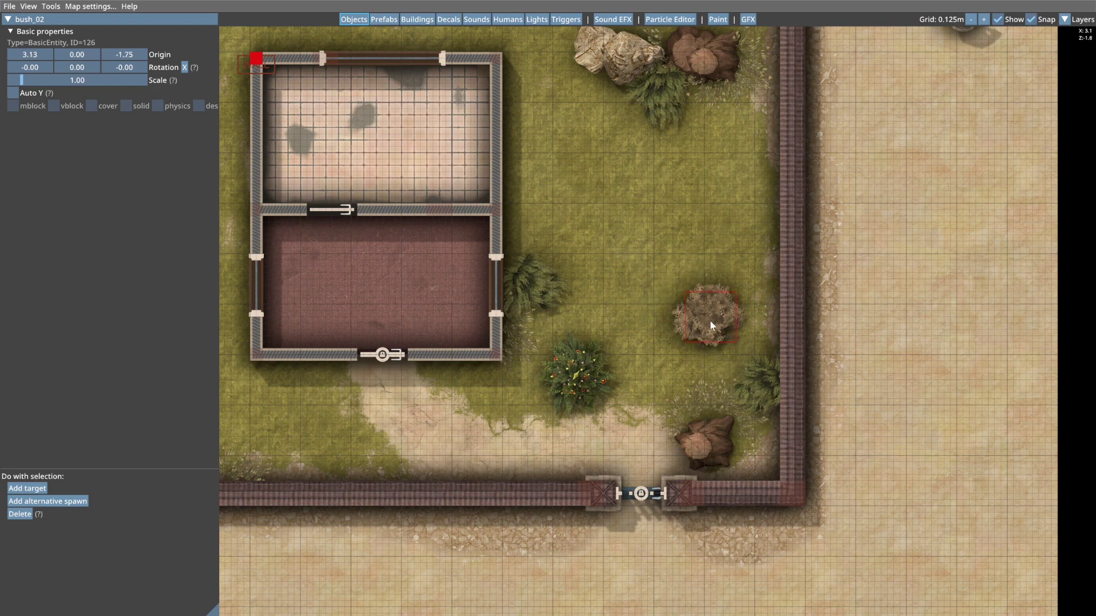
drag(598, 213, 171, 294)
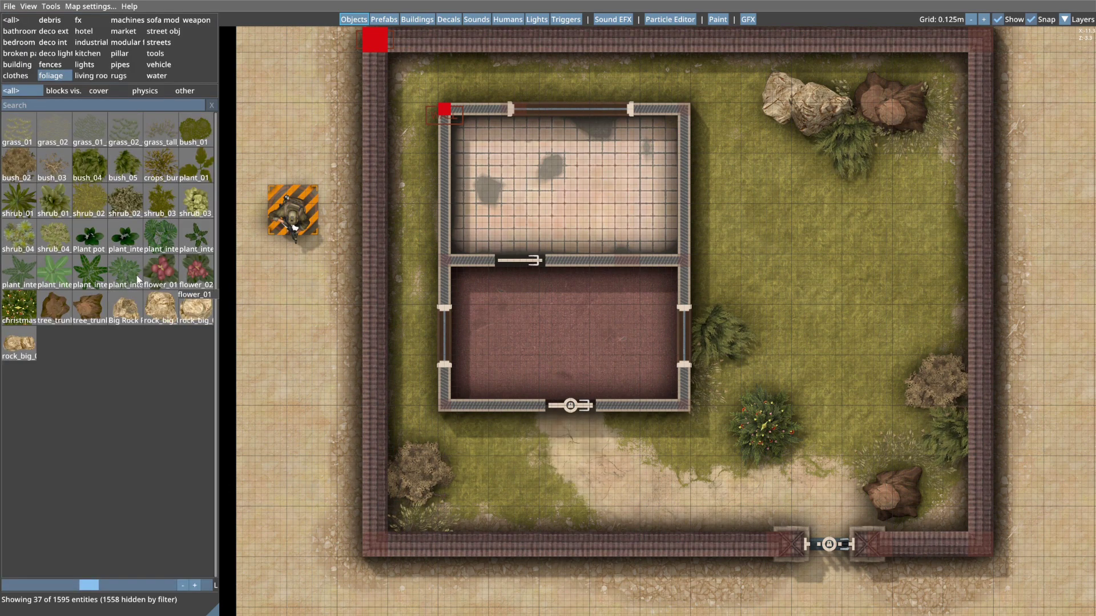
drag(56, 162, 455, 506)
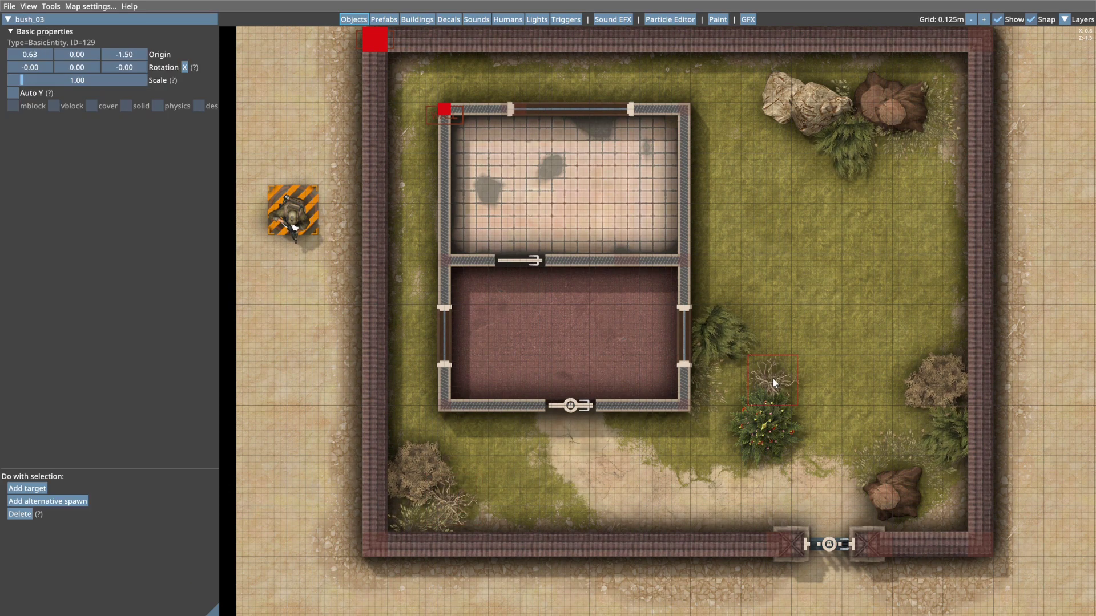
click(782, 342)
middle_drag(820, 306, 731, 323)
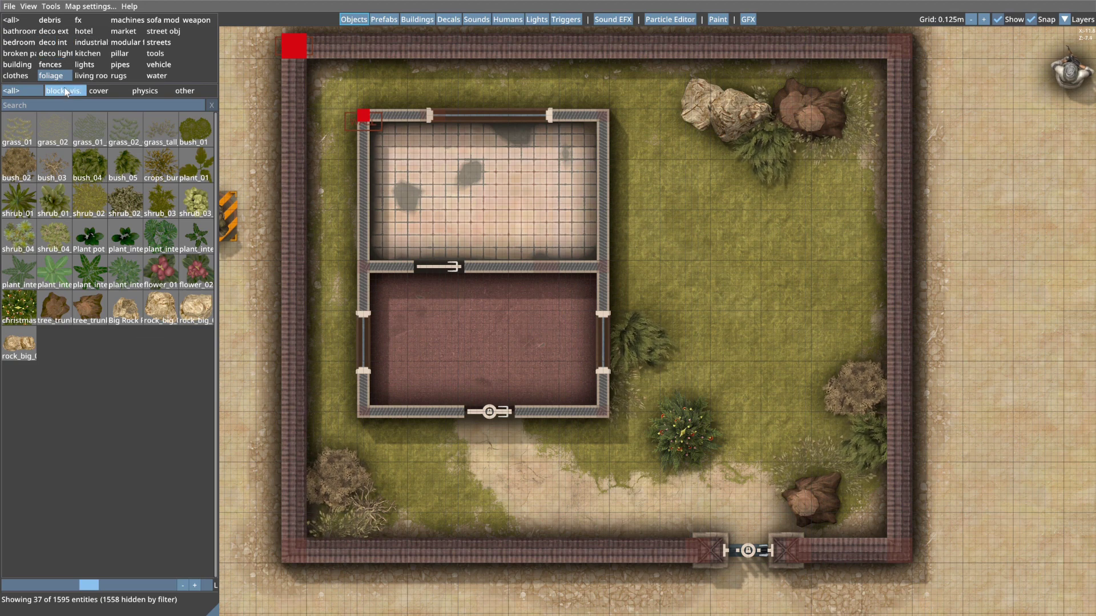
Search all objects for "chair" and place a chair_02 diagonally in the upper-right corner of the building's lower room.
click(13, 20)
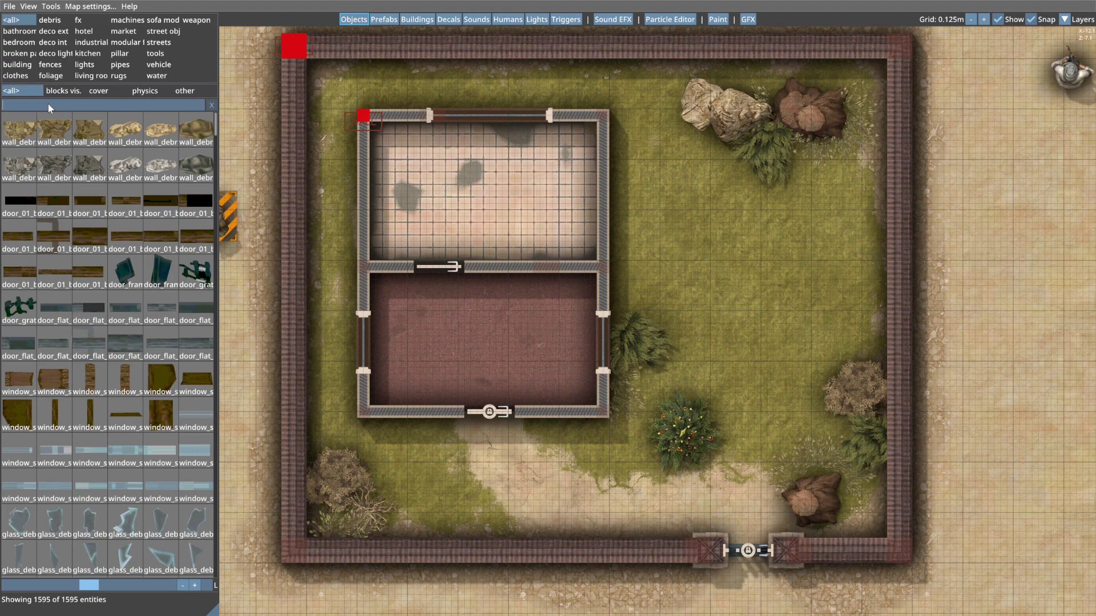
text(chairs)
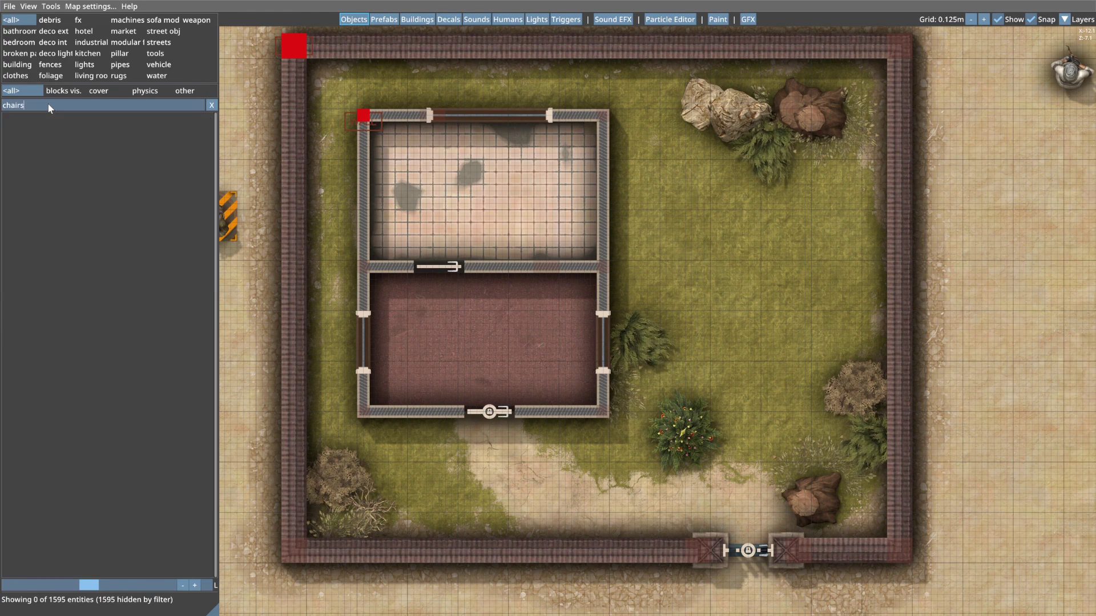
key(BackSpace)
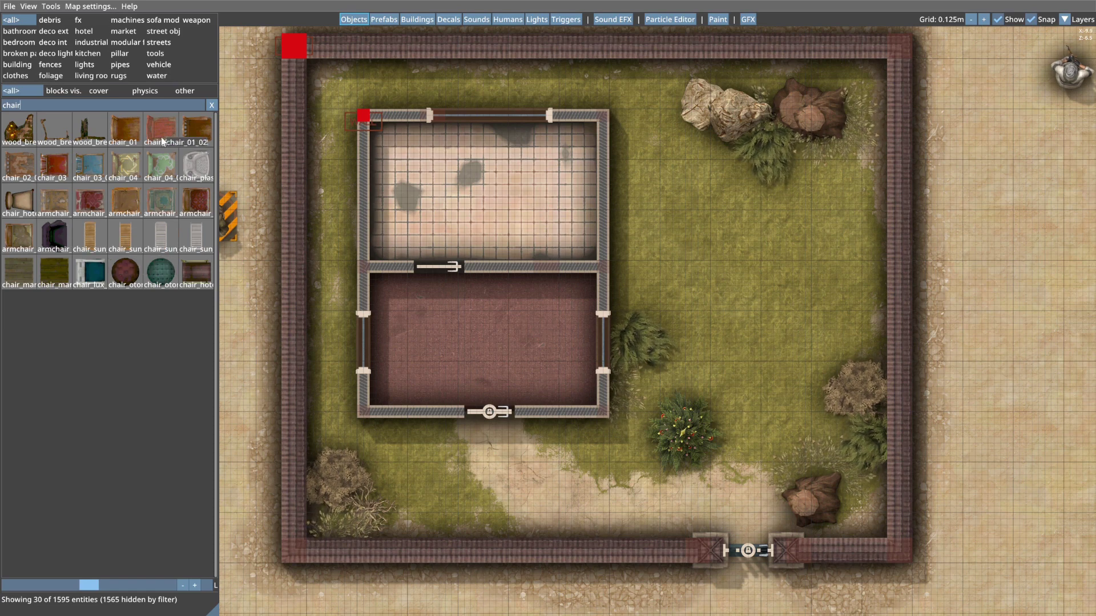
click(188, 132)
scroll(533, 319, down, 8)
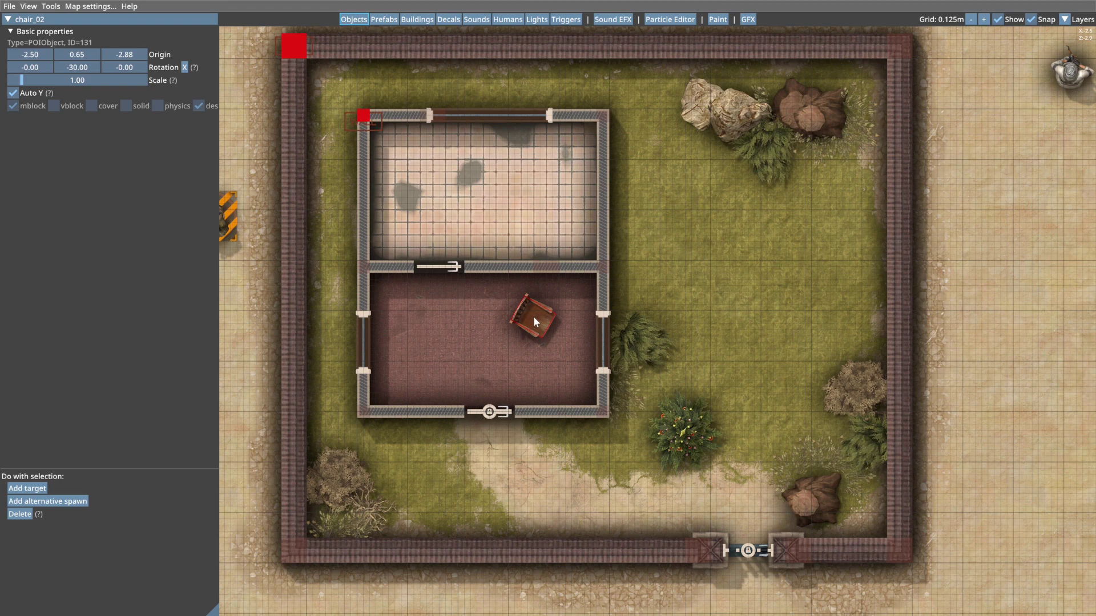
scroll(558, 317, up, 1)
click(571, 306)
right_click(476, 289)
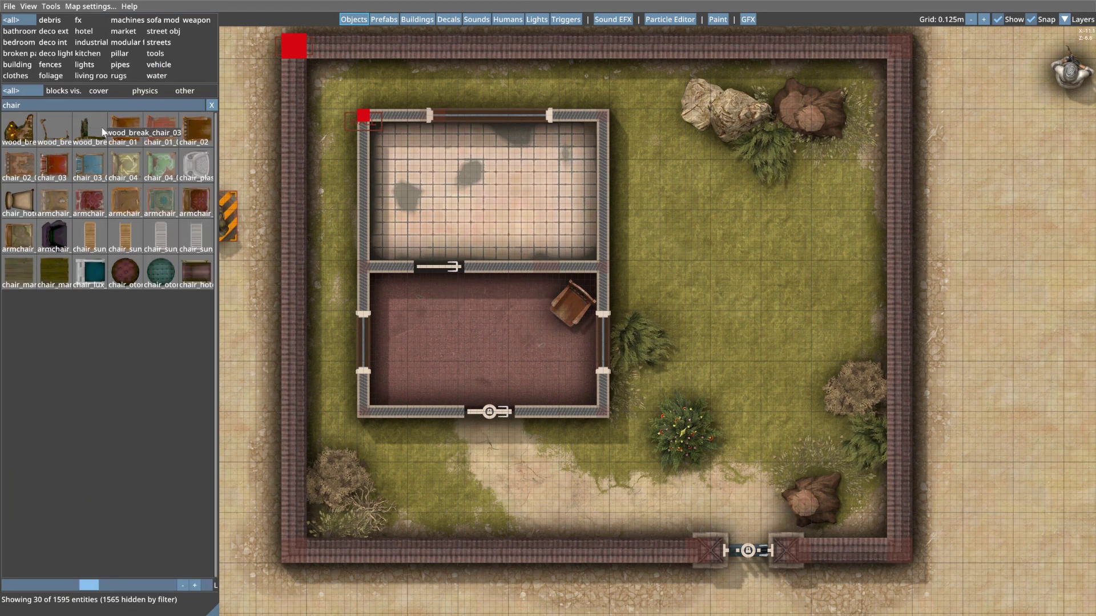
Place a chair_01 rotated -55° in the upper-left corner of the building's lower room.
click(123, 125)
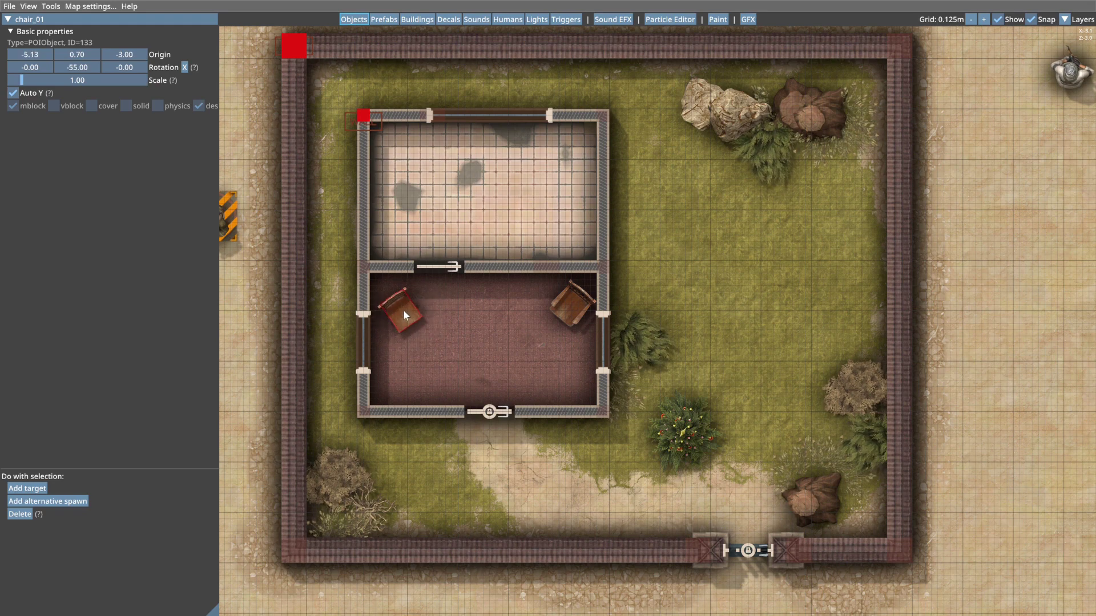
click(403, 307)
right_click(429, 348)
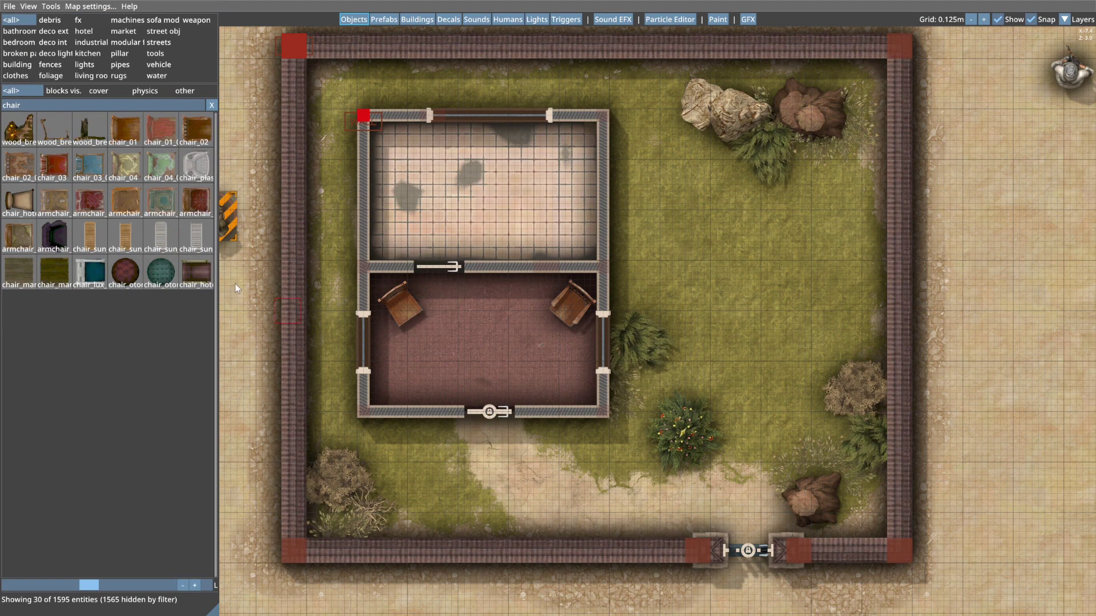
Search the objects for "table" and place a table_wood_small_02_02 in the lower-left corner of the building's lower room.
drag(59, 106, 0, 110)
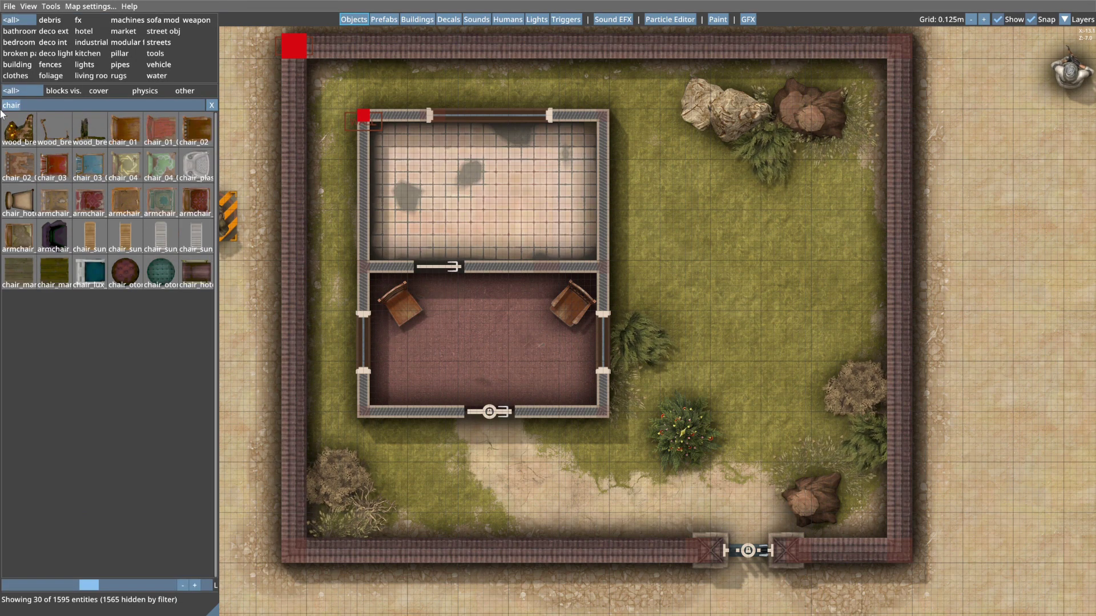
text(table)
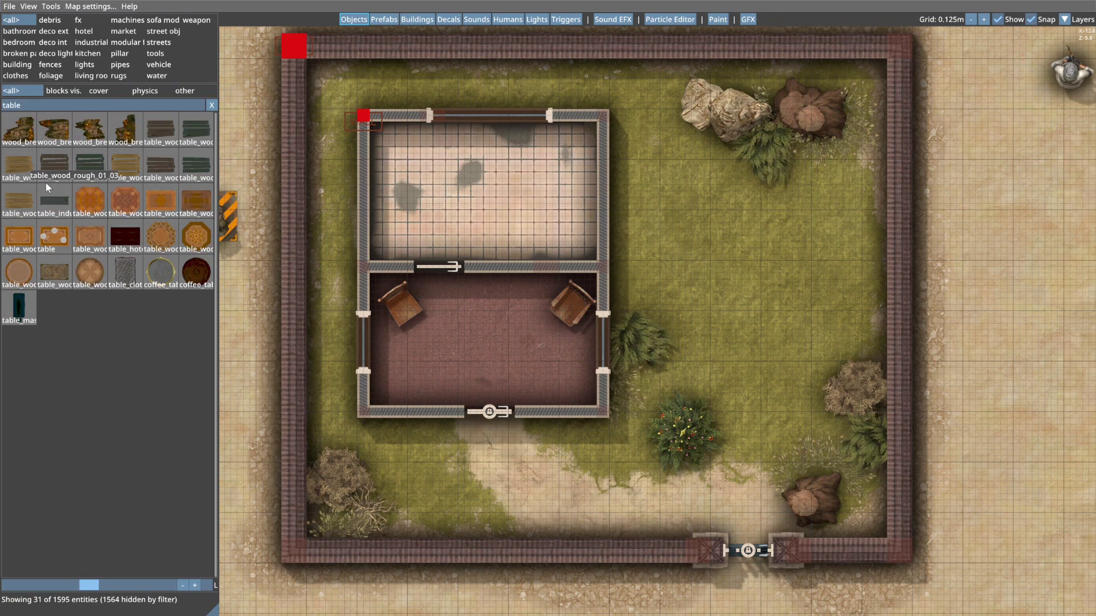
click(81, 268)
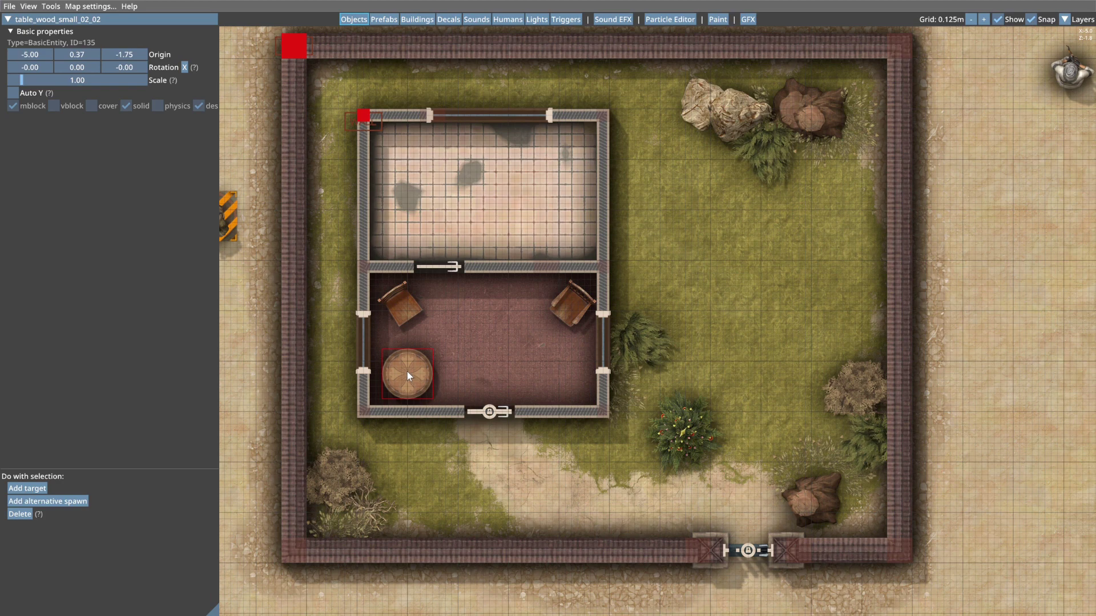
click(404, 371)
right_click(502, 366)
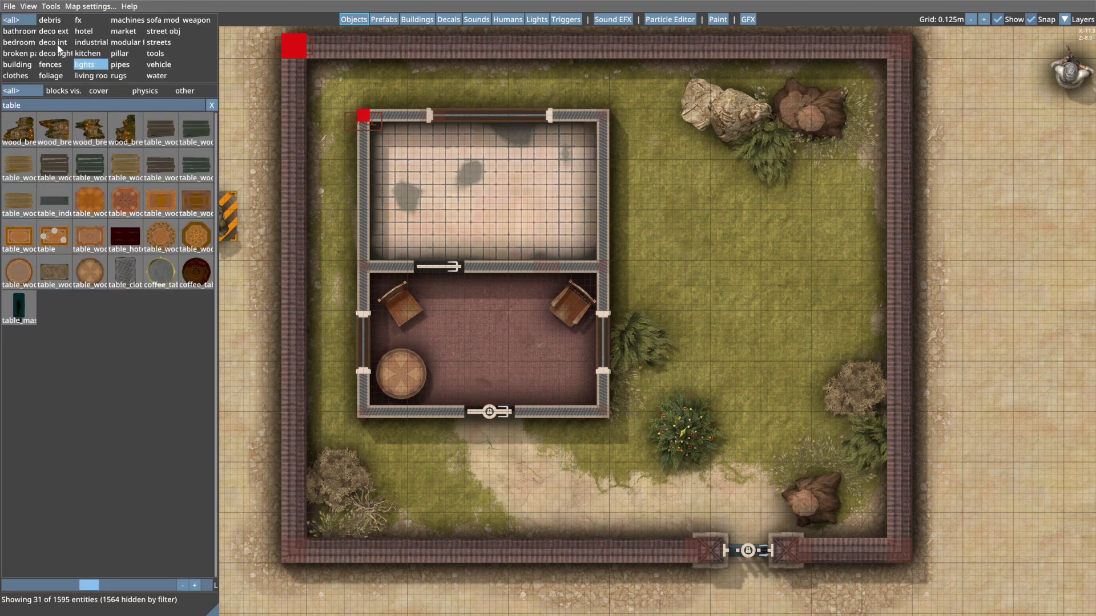
Search the objects for "tv" and place a tube_tv_01 rotated 50° on the round table.
text(tv)
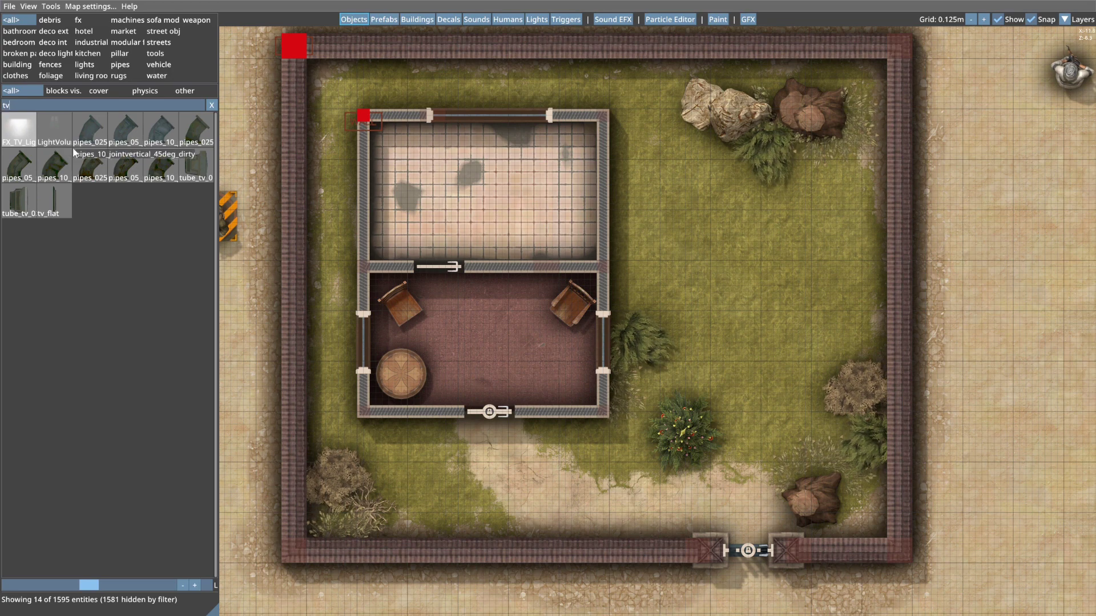
click(194, 166)
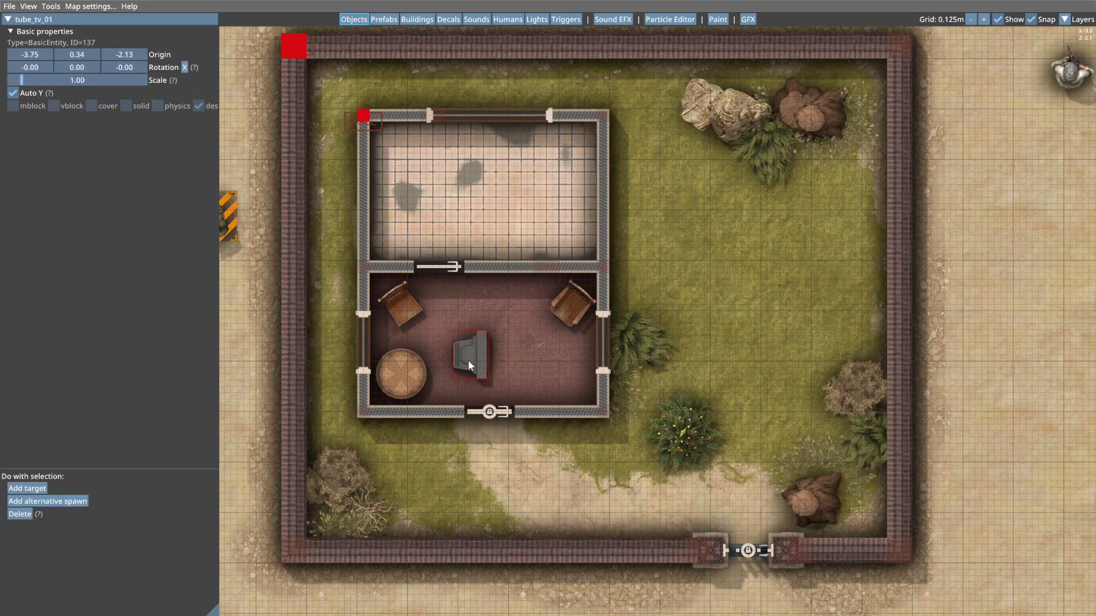
scroll(398, 374, up, 5)
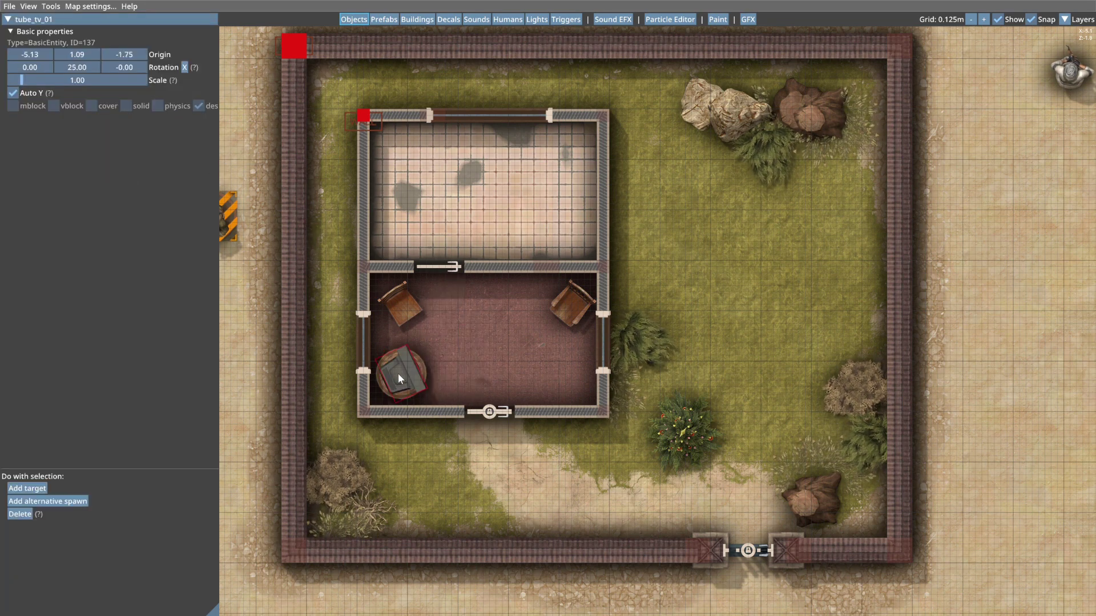
click(394, 381)
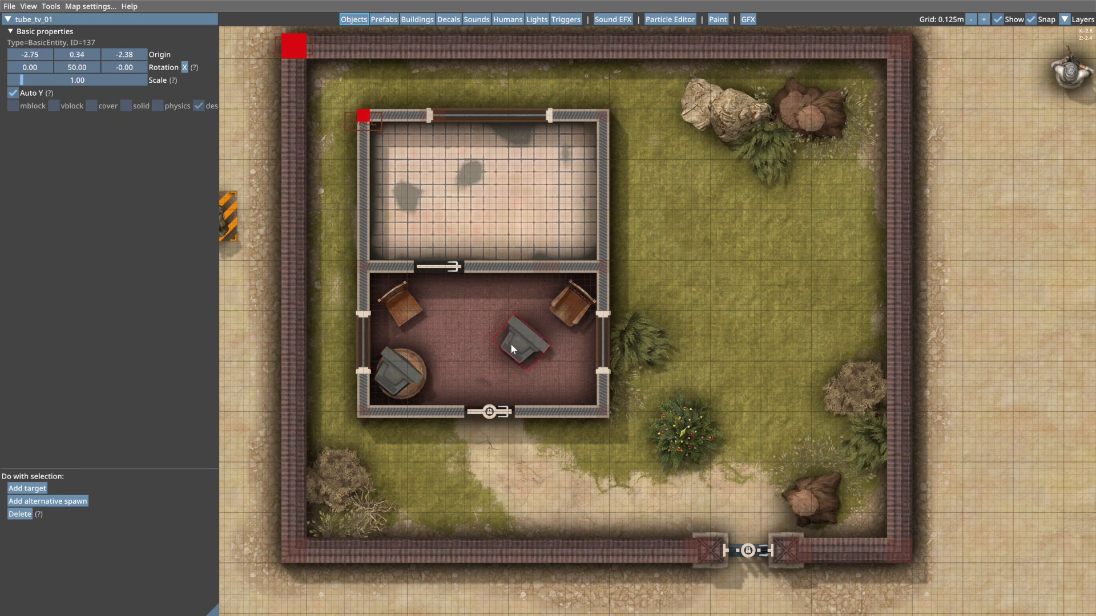
right_click(518, 344)
Place an FX_TV_Light rotated -40° in front of the television in the lower room.
click(20, 132)
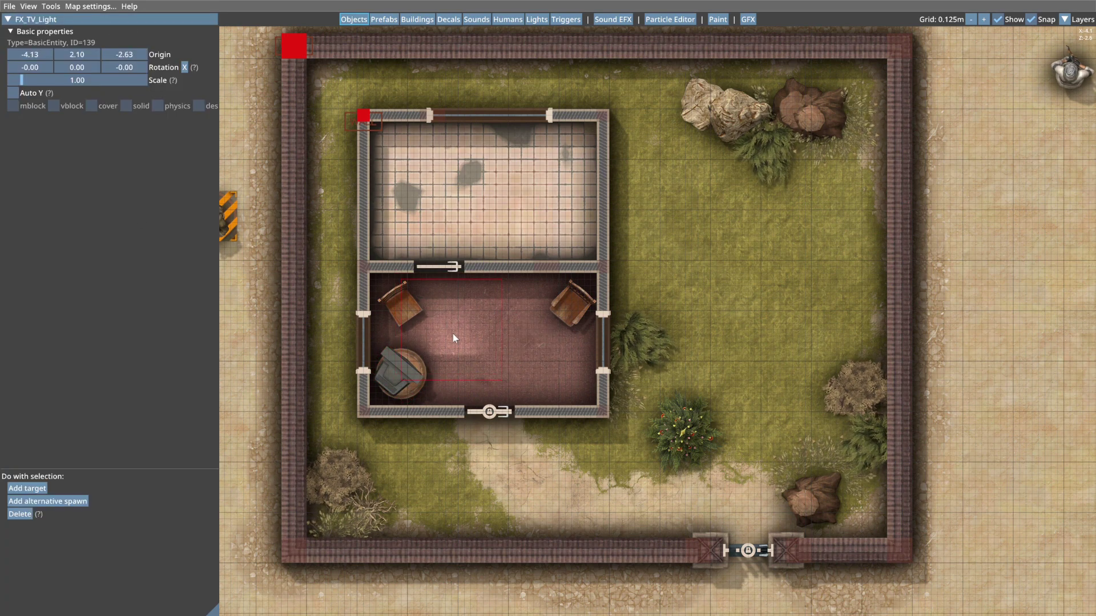
scroll(456, 340, down, 5)
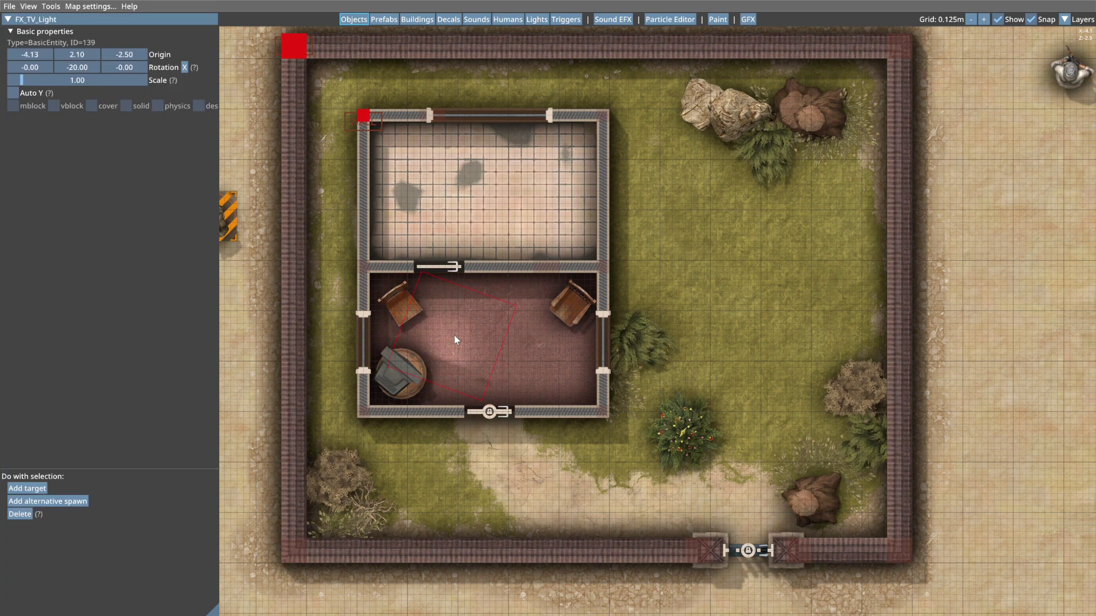
click(422, 340)
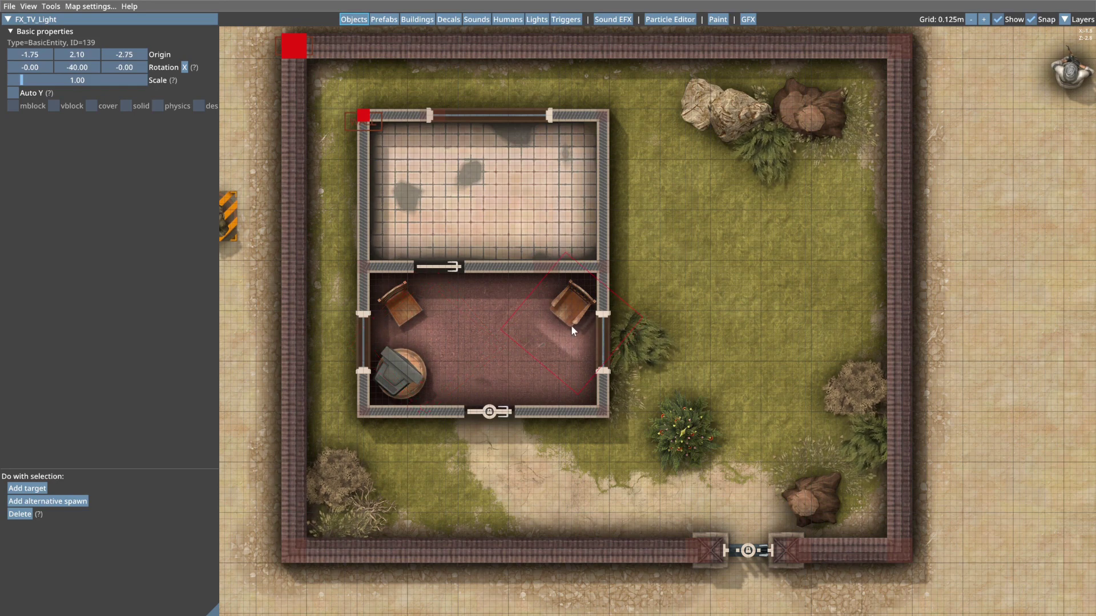
right_click(542, 322)
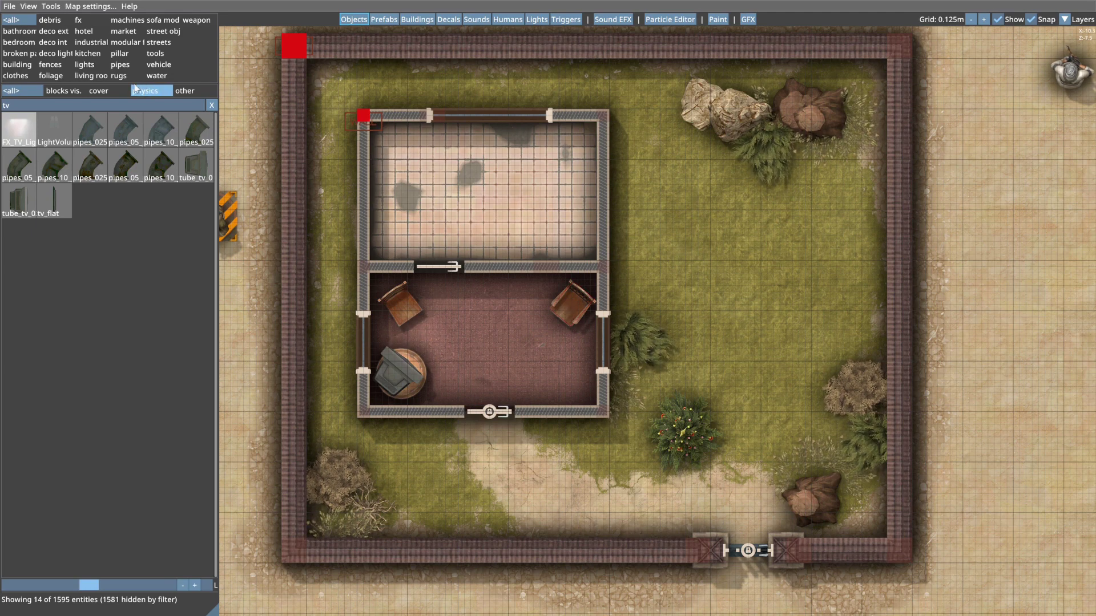
Place a rug_rect_medium from the unfiltered rugs category, rotated 15°, in the middle of the lower room.
click(119, 75)
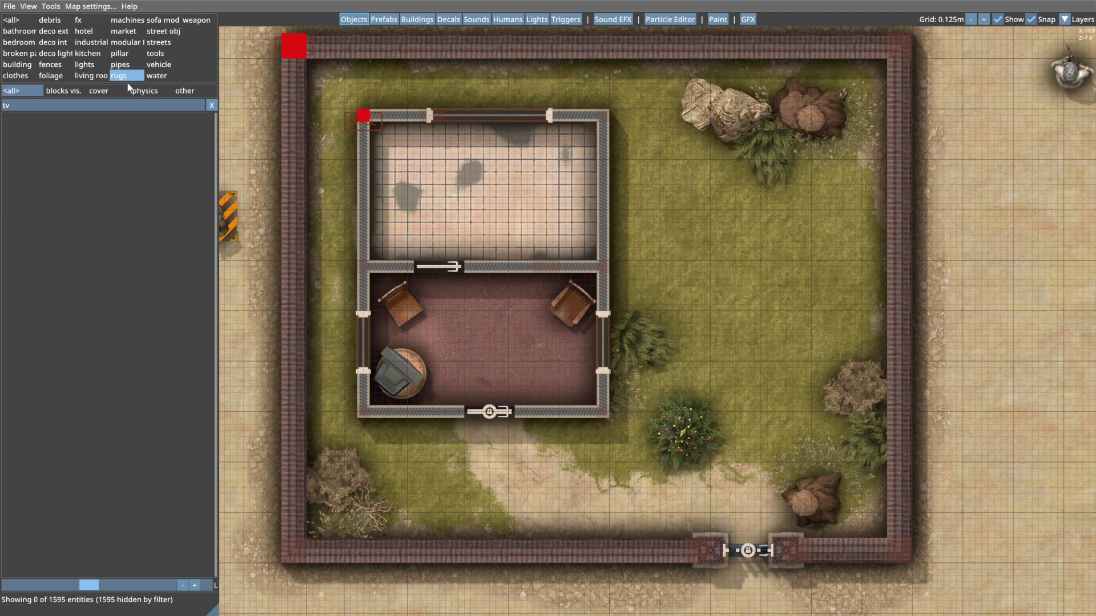
click(212, 109)
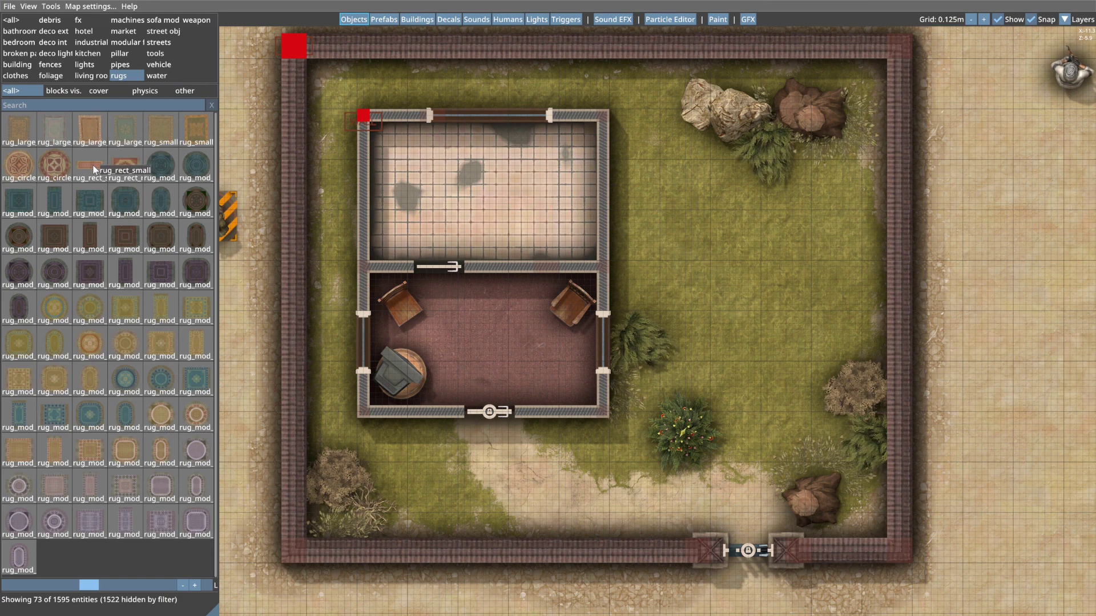
drag(121, 172, 478, 347)
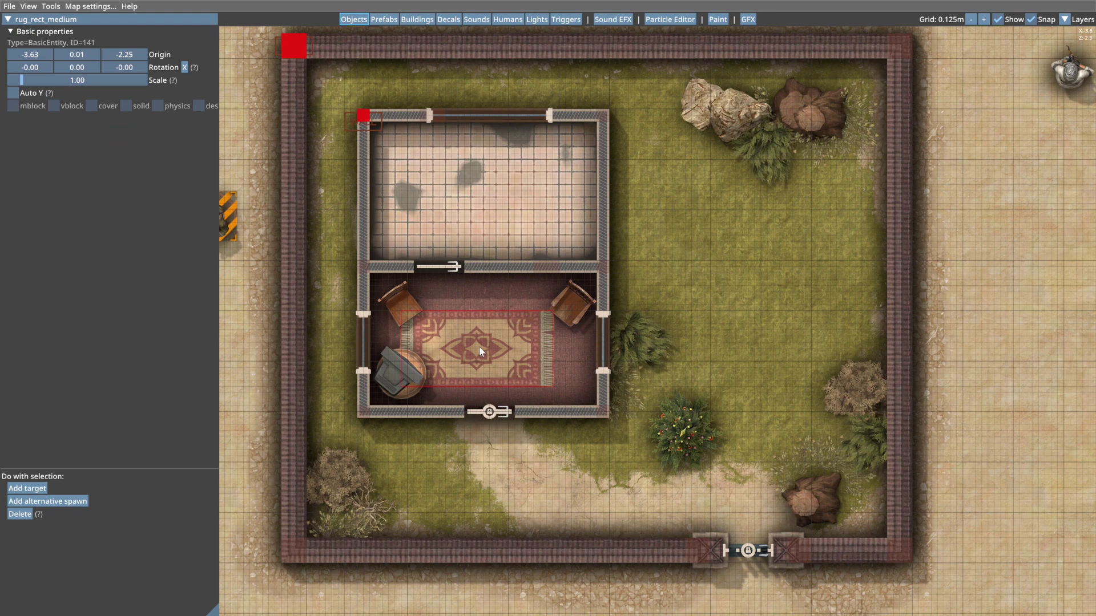
scroll(491, 347, up, 1)
click(491, 347)
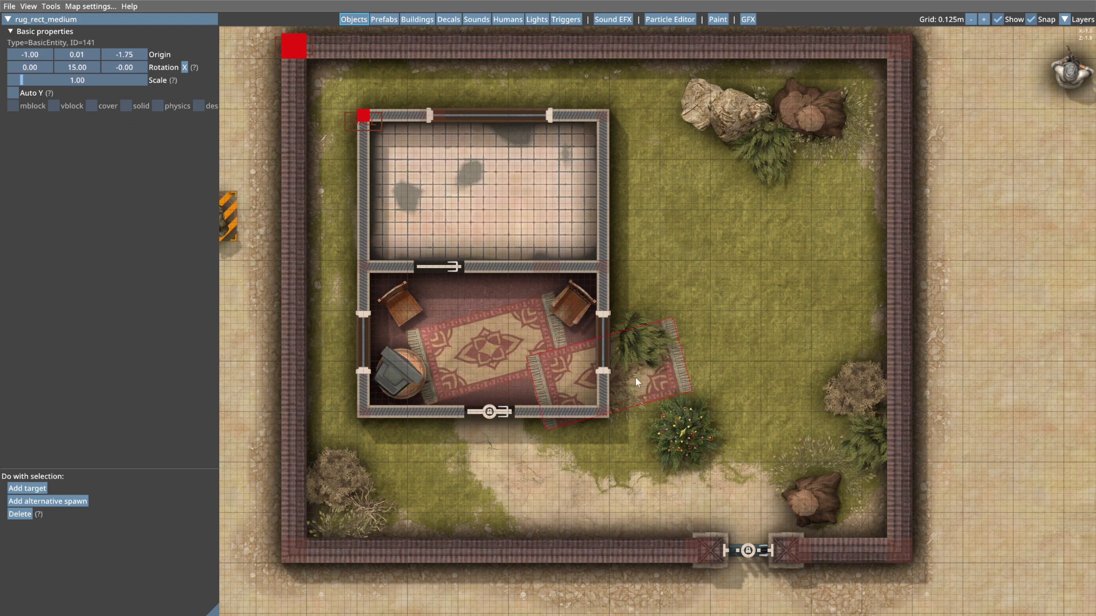
right_click(700, 345)
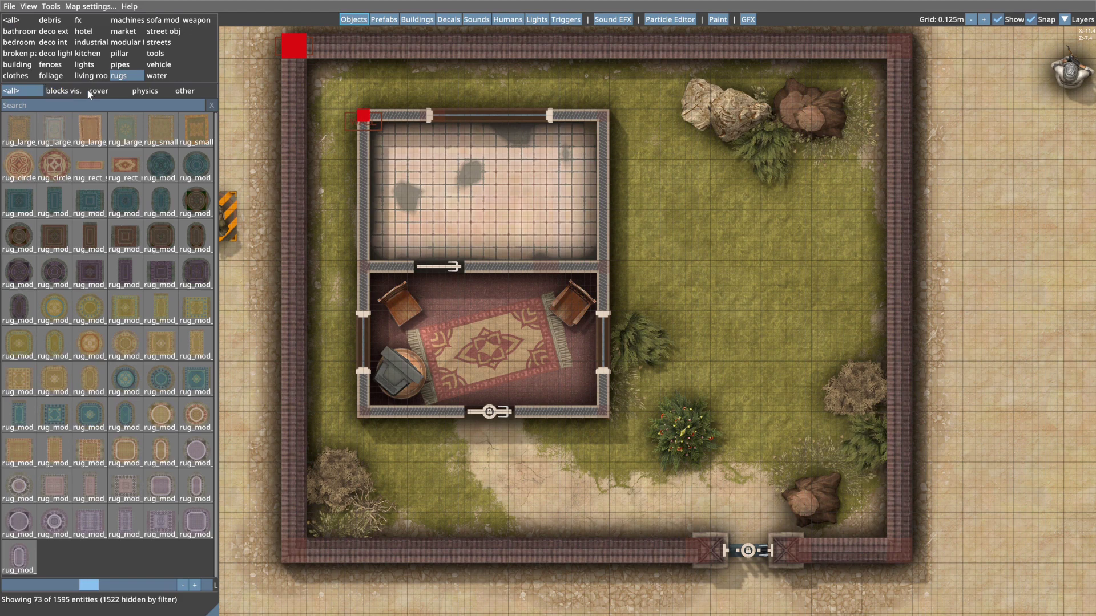
Place bathroom objects in the upper room: toilet_02 at the left wall near the upper corner and bath_01_clean in the lower-right corner.
click(21, 35)
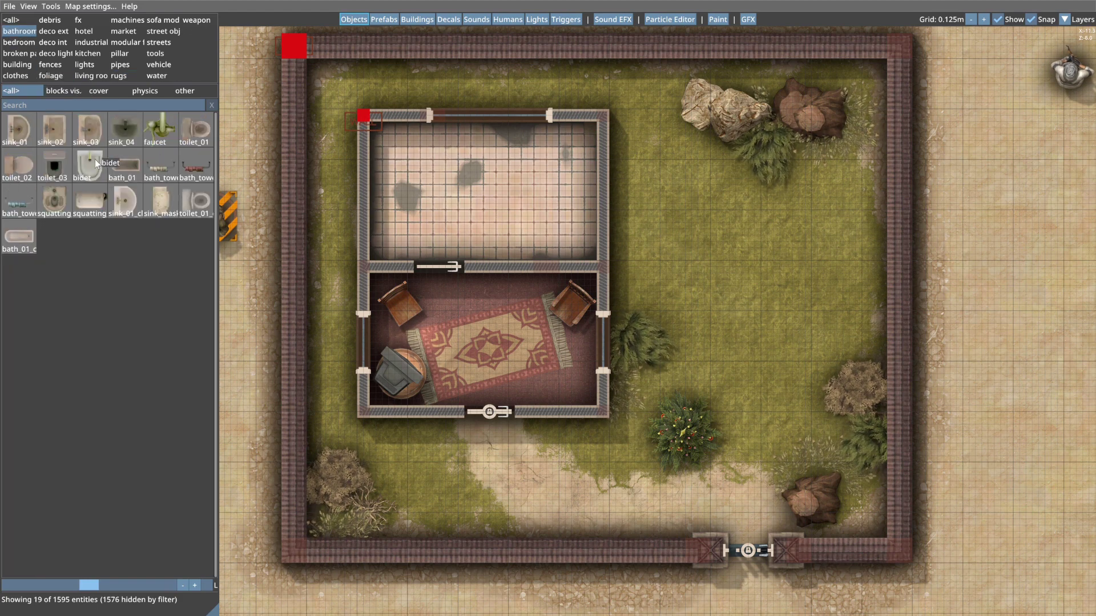
drag(14, 159, 390, 155)
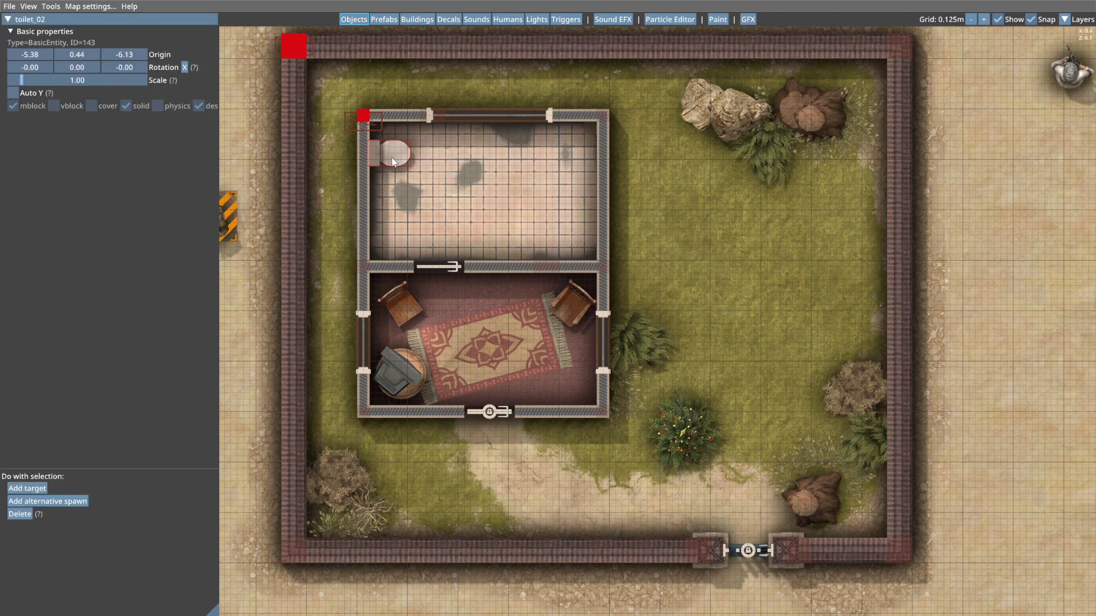
click(440, 194)
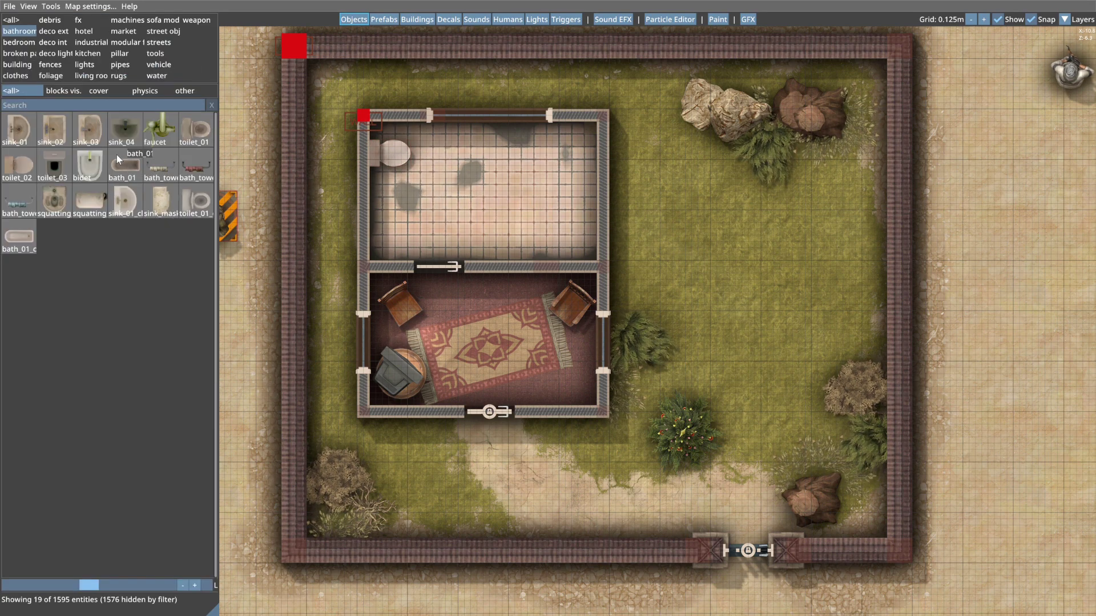
drag(17, 232, 548, 241)
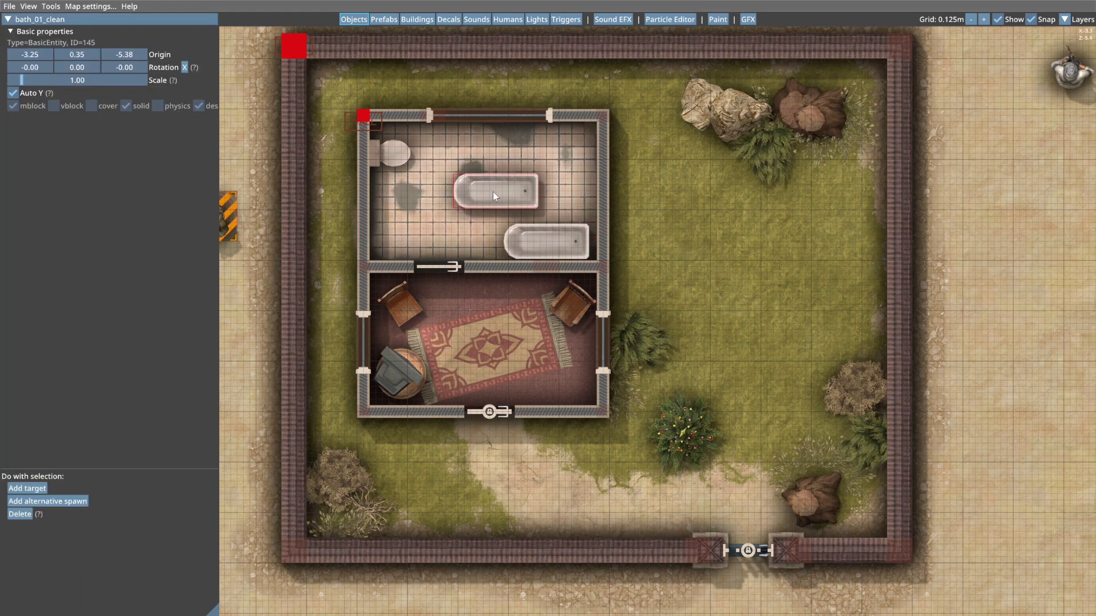
click(488, 191)
Place a faucet at the right end of the bathtub, turned so that its spout points into the tub.
drag(164, 136, 582, 252)
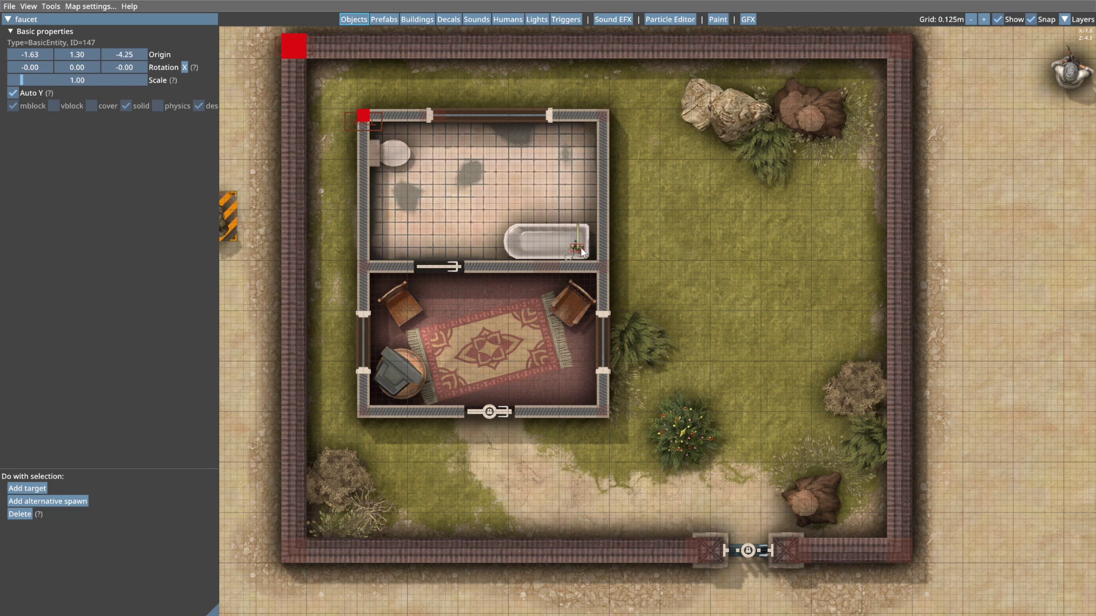
right_drag(581, 247, 575, 248)
drag(573, 245, 578, 238)
scroll(579, 240, down, 1)
click(388, 176)
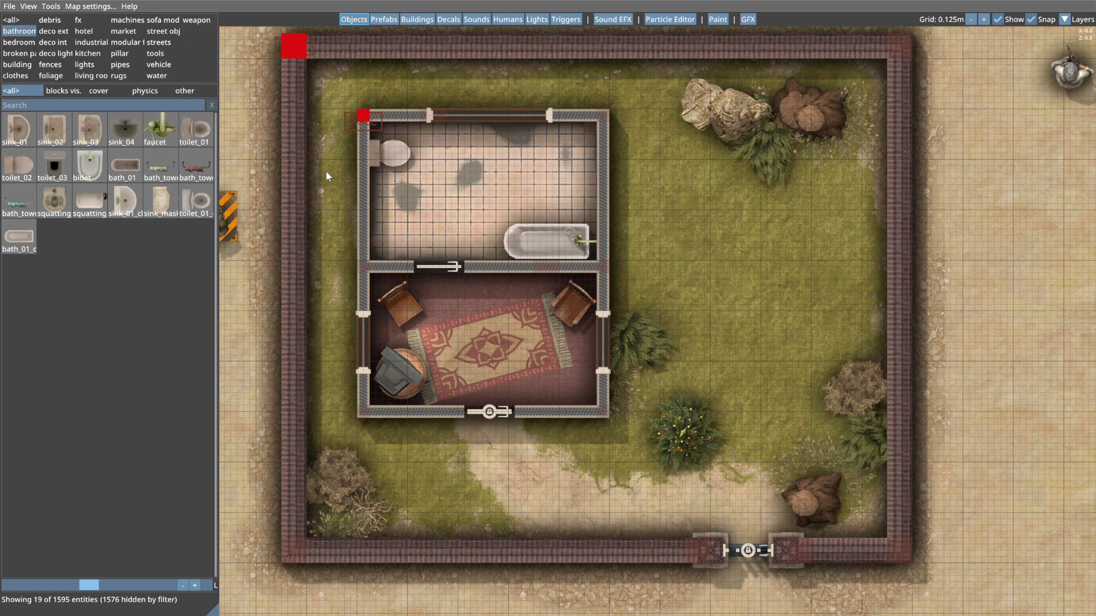
Preview the furnished rooms in the perspective view and return to the top-down editing view.
key(space)
middle_drag(369, 174, 381, 111)
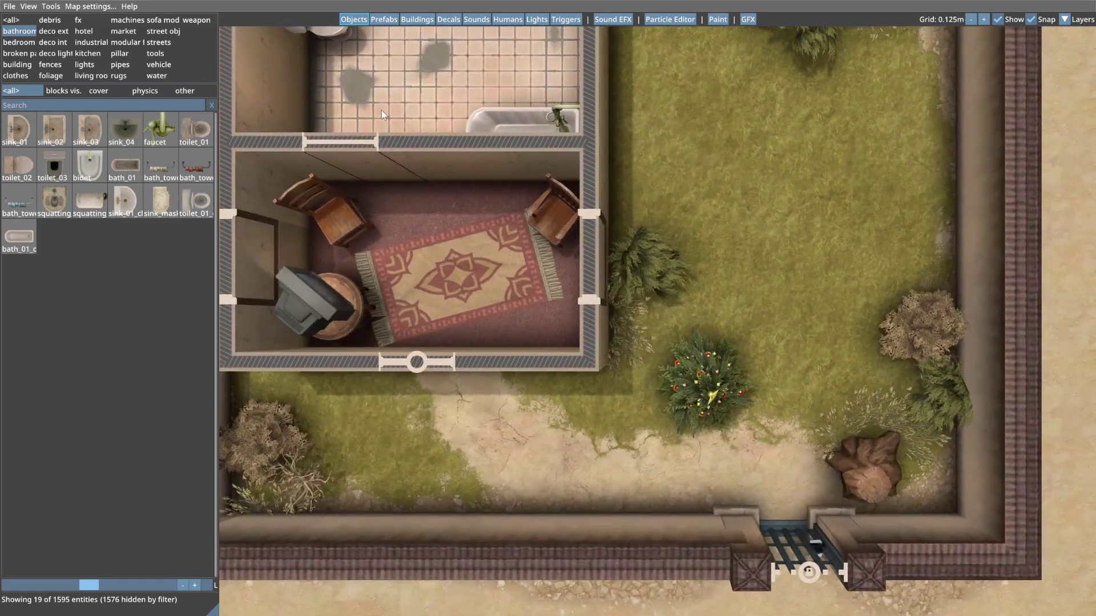
key(space)
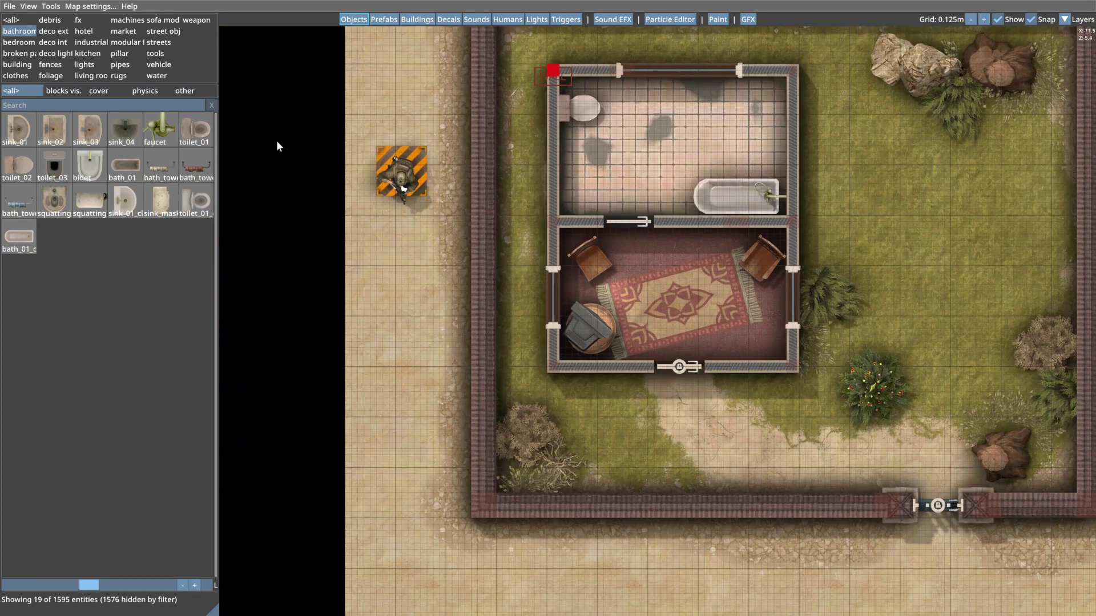
Place a bath_towel_02 rotated -90° on the upper room's right wall above the bathtub.
drag(196, 166, 583, 175)
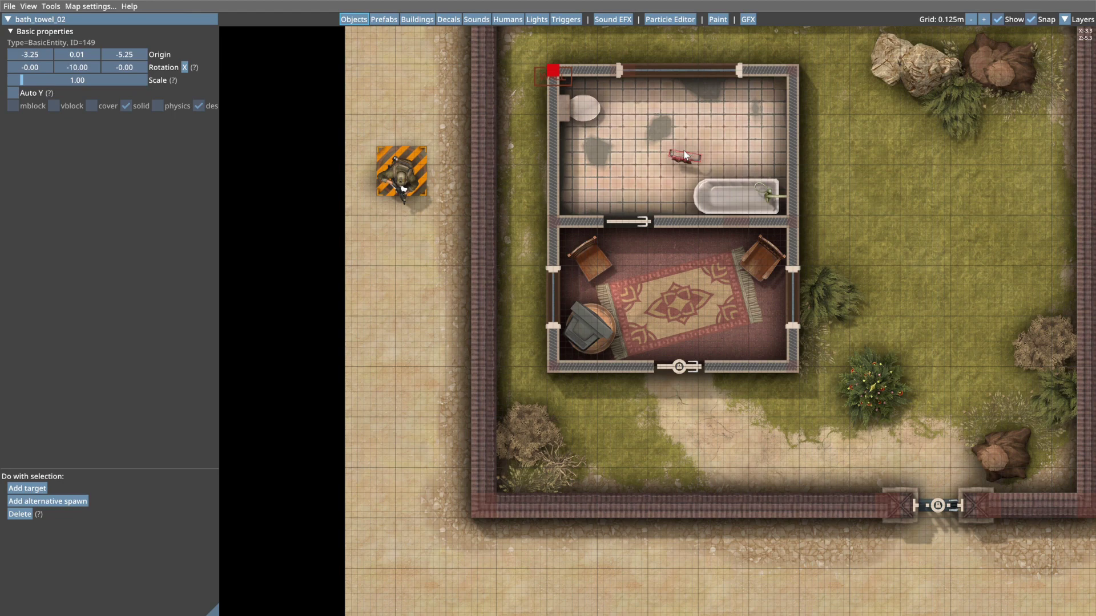
scroll(690, 148, down, 1)
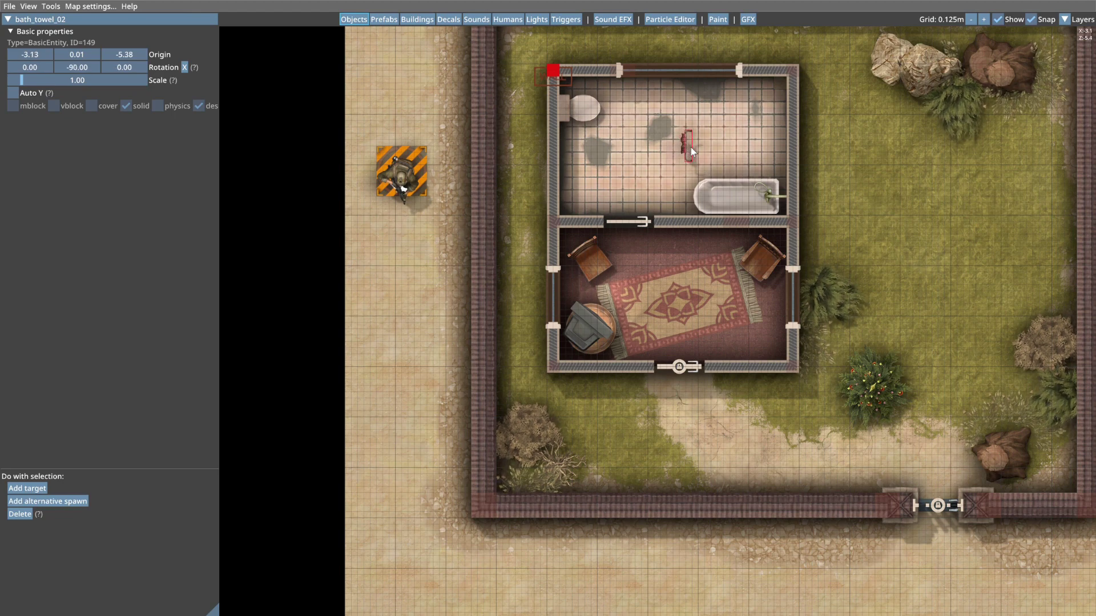
click(785, 156)
right_click(728, 131)
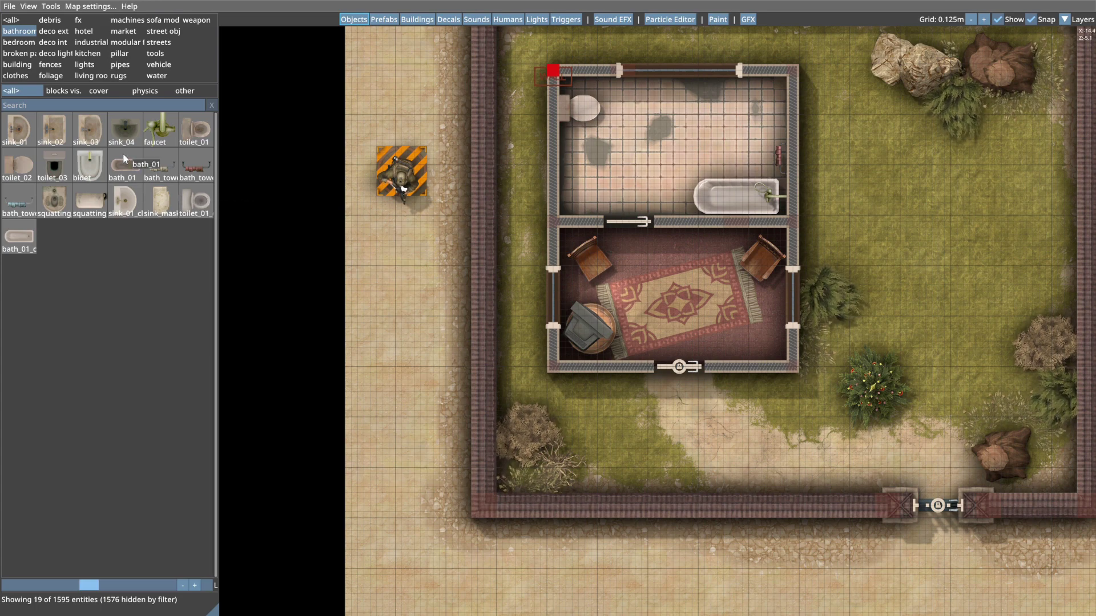
Place a sink_01_clean against the upper room's left wall, below the toilet.
drag(124, 200, 573, 170)
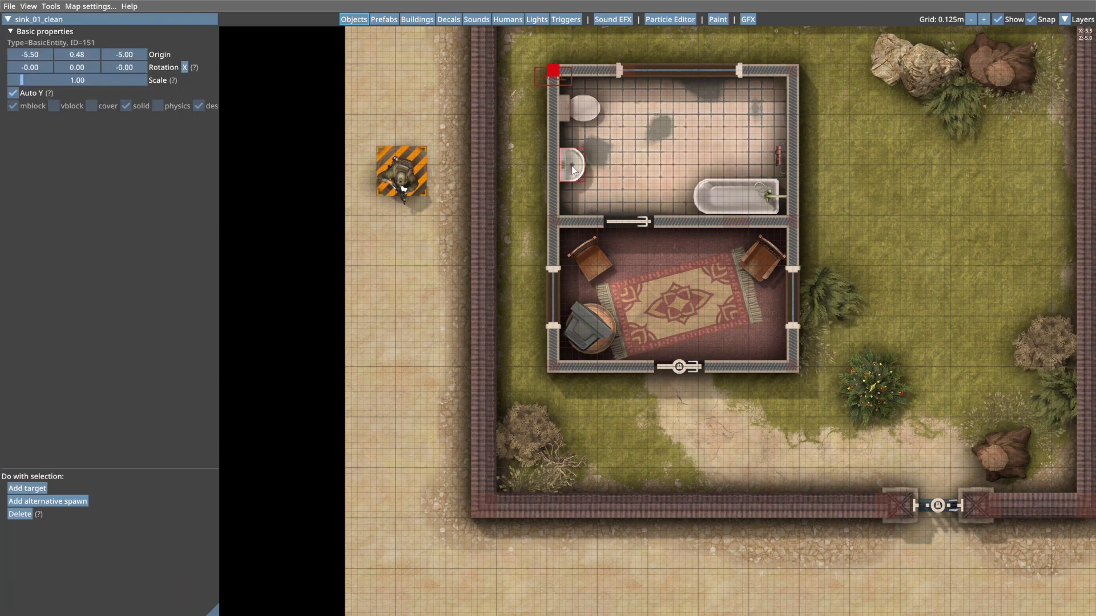
click(572, 165)
right_click(596, 164)
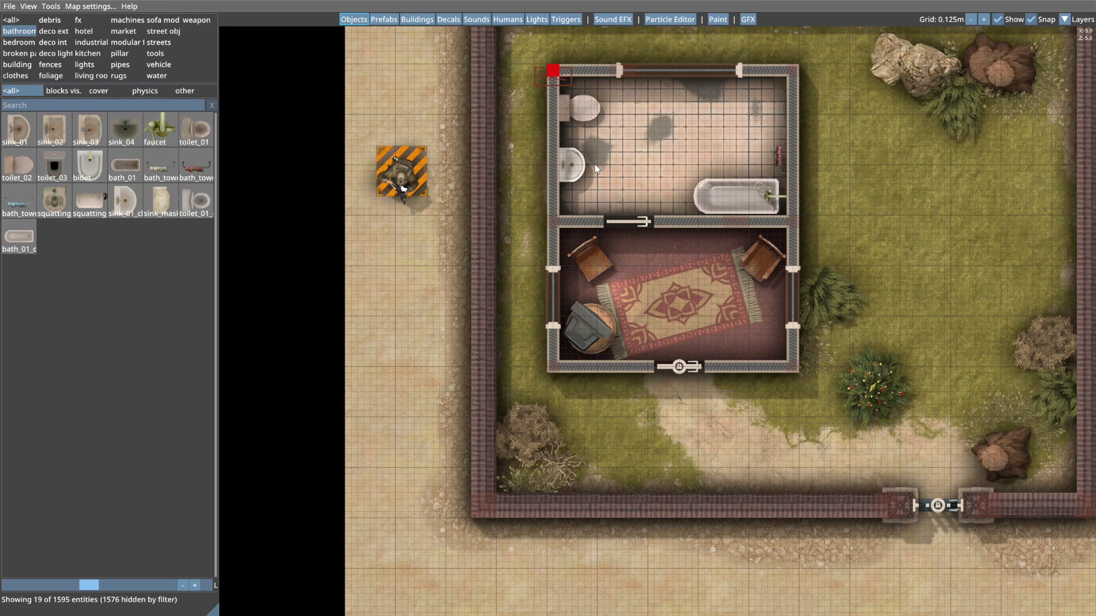
Select the leftmost ambient light outside the map's upper-left corner and inspect its light properties.
scroll(865, 187, down, 1)
right_drag(864, 186, 718, 199)
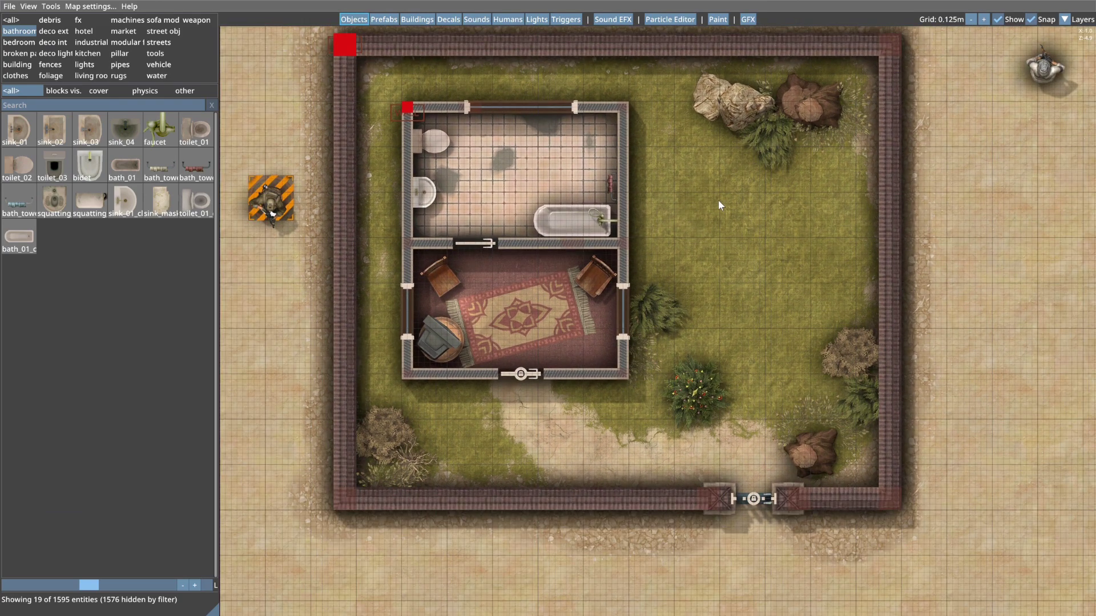
right_drag(721, 201, 716, 229)
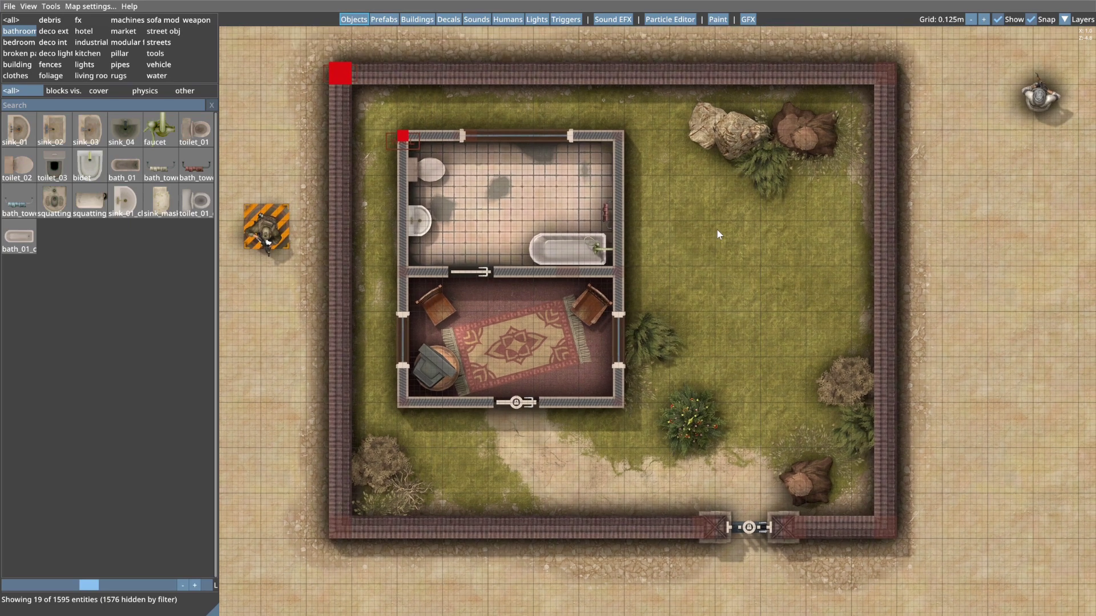
right_drag(987, 401, 901, 268)
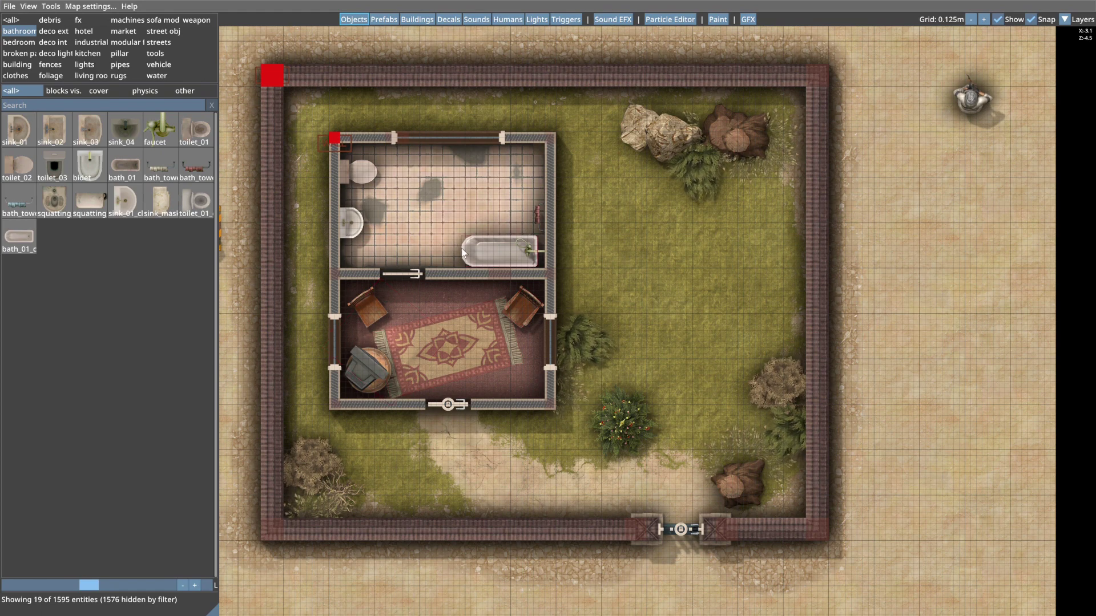
mouse_move(415, 186)
right_down()
mouse_move(454, 170)
mouse_move(564, 337)
right_up()
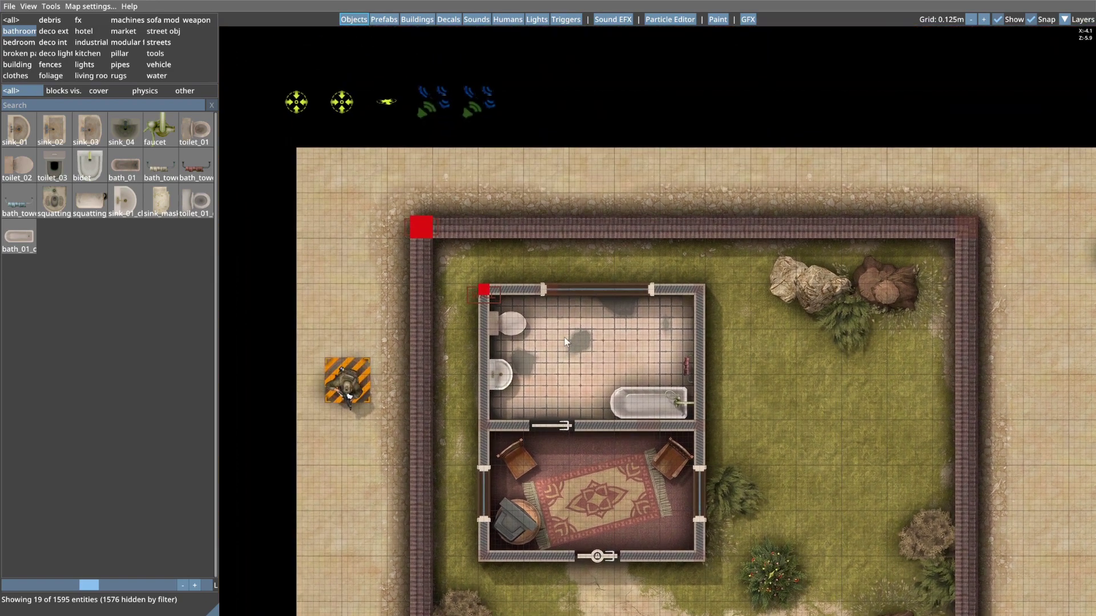
click(297, 103)
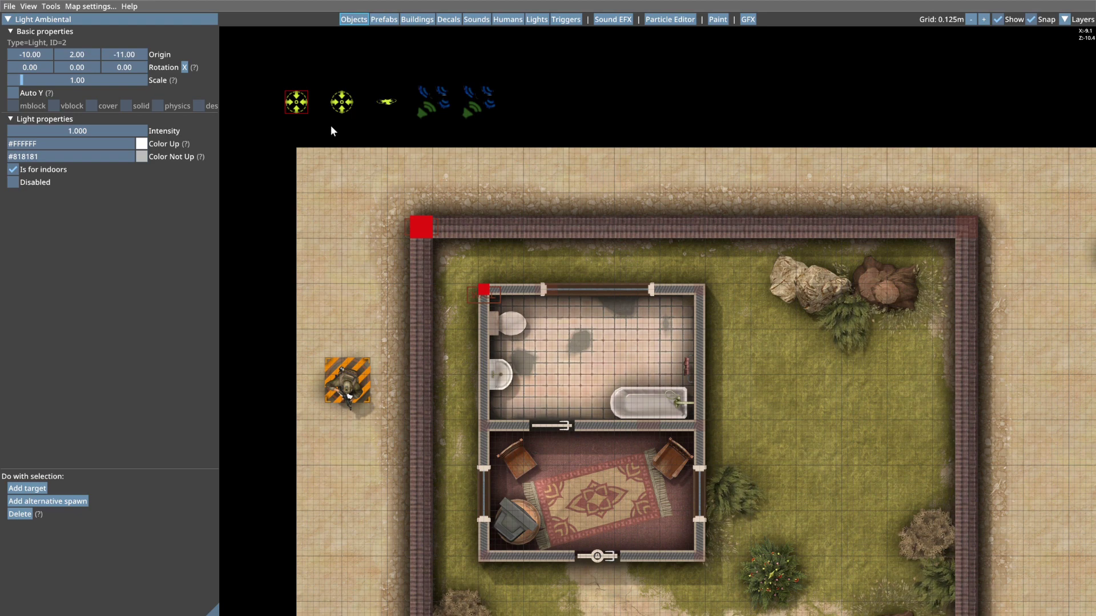
Inspect the properties of the two ambient lights and the directional light outside the map's upper-left corner.
drag(256, 67, 421, 136)
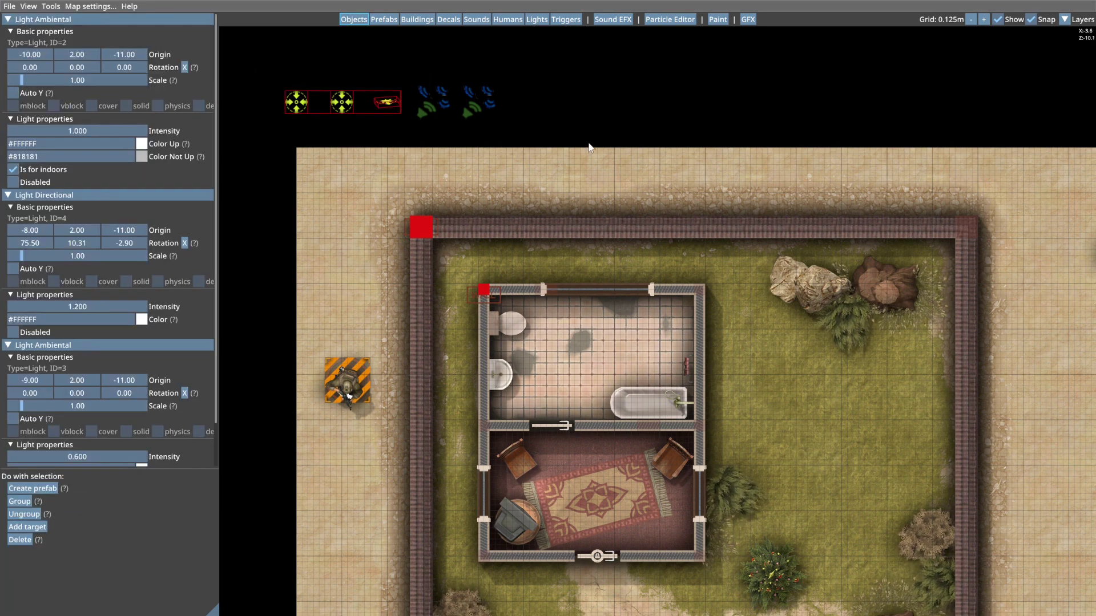
click(589, 134)
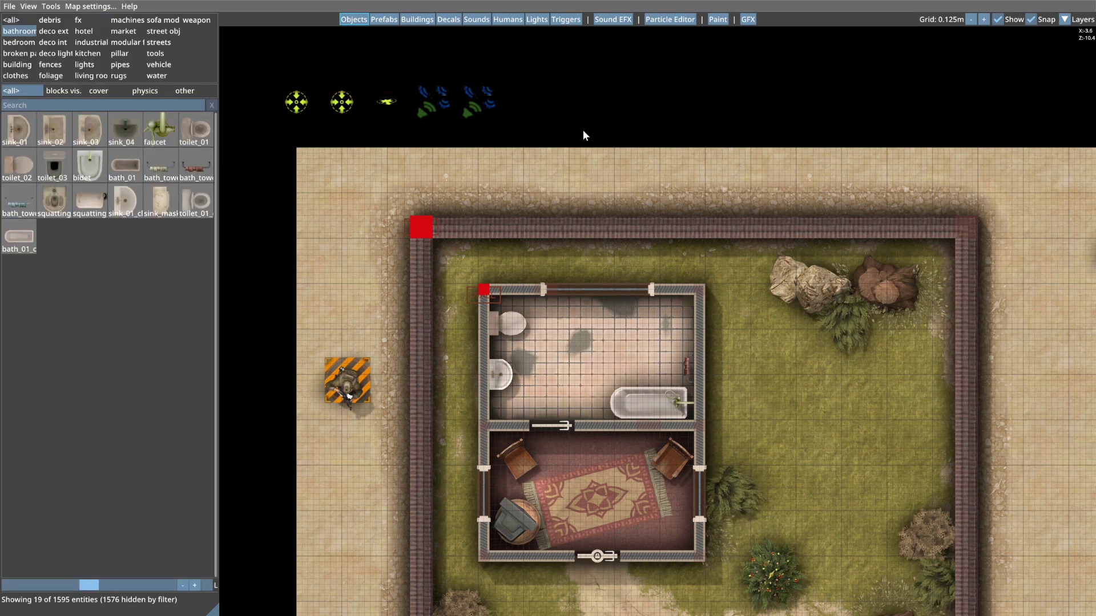
click(296, 106)
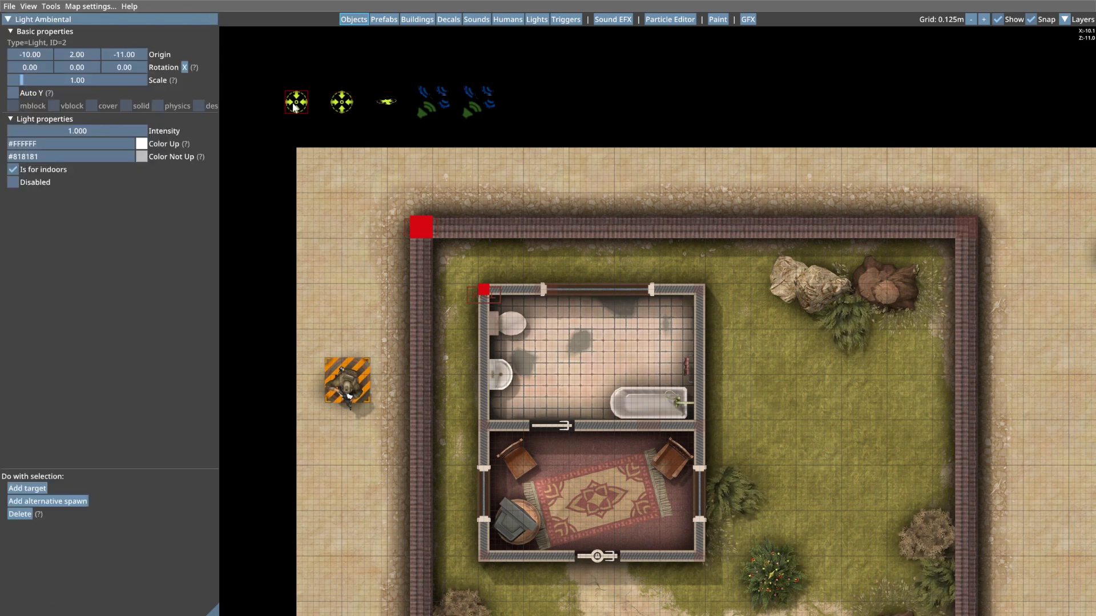
click(342, 104)
click(388, 103)
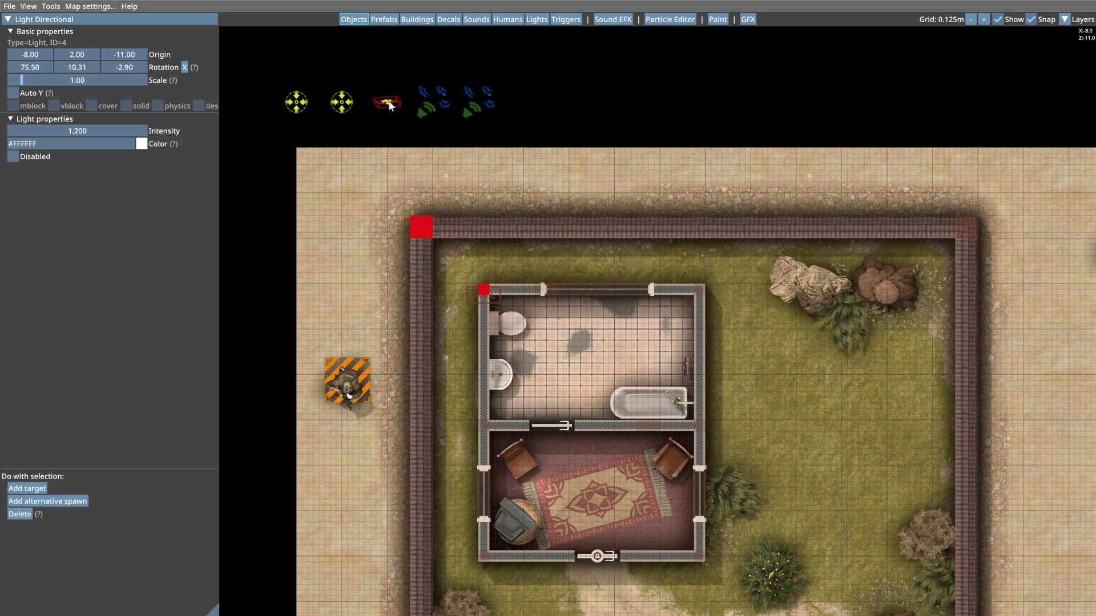
click(348, 103)
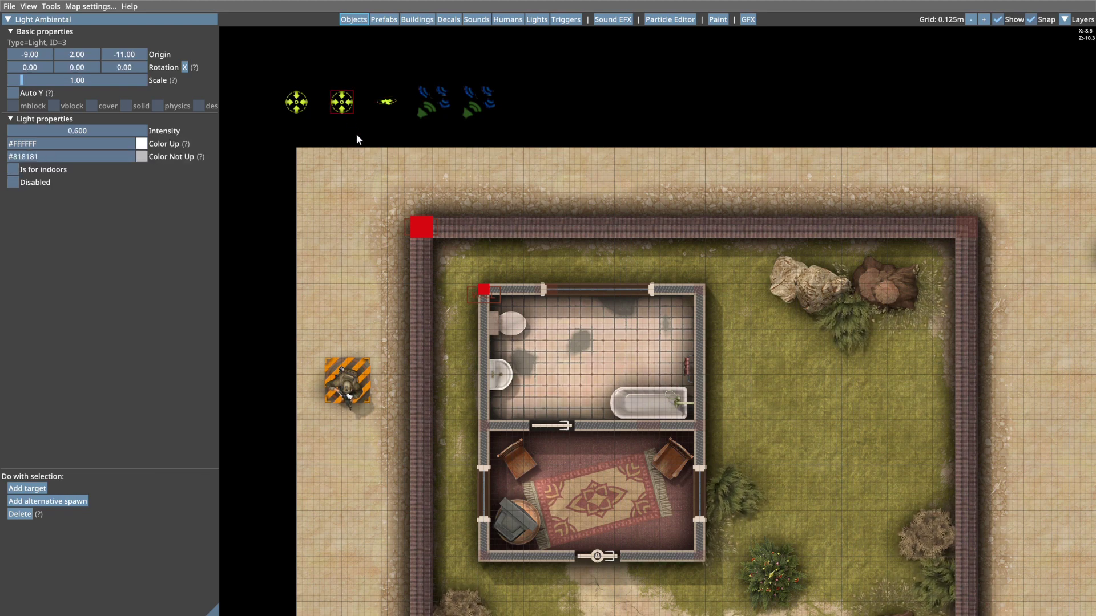
click(294, 106)
Lower the non-indoor ambient light's intensity to 0.05 and the directional light's intensity to 0.14.
click(341, 104)
drag(140, 130, 112, 130)
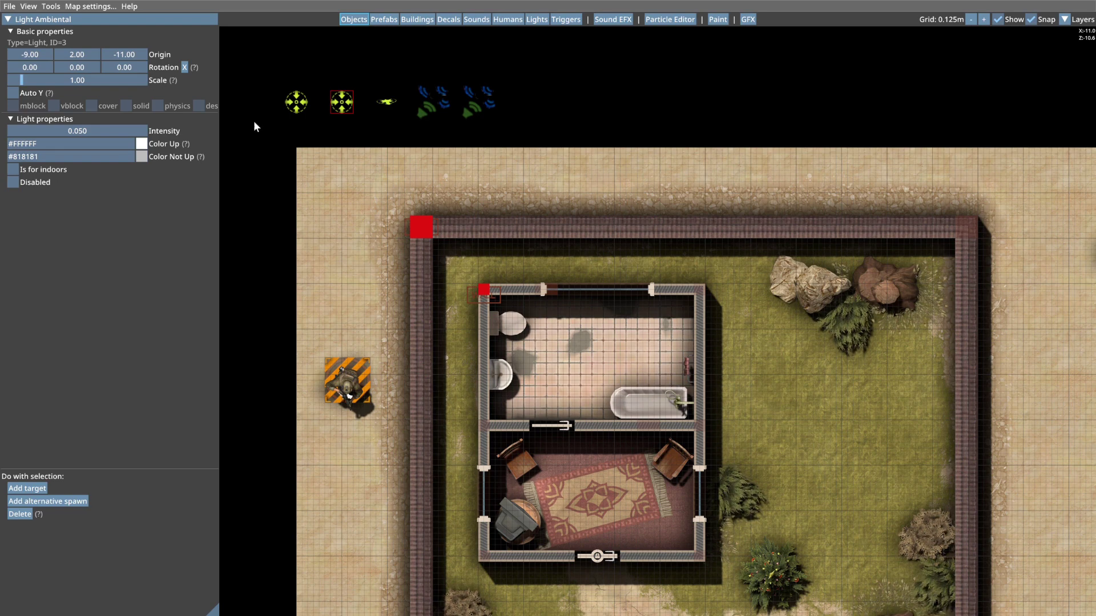
click(388, 104)
drag(116, 131, 85, 131)
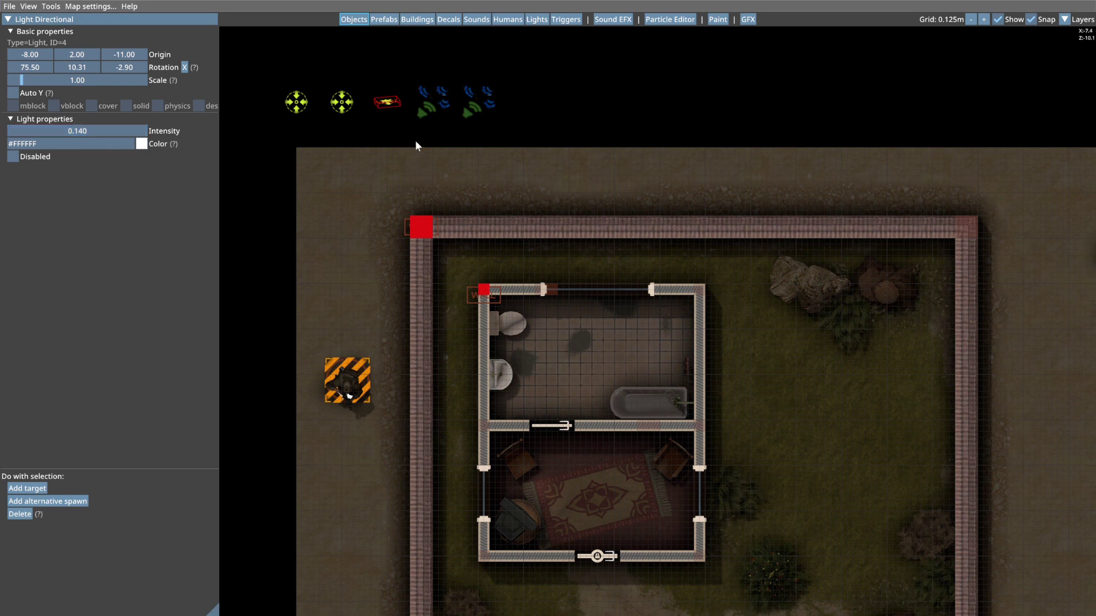
middle_drag(617, 153, 597, 106)
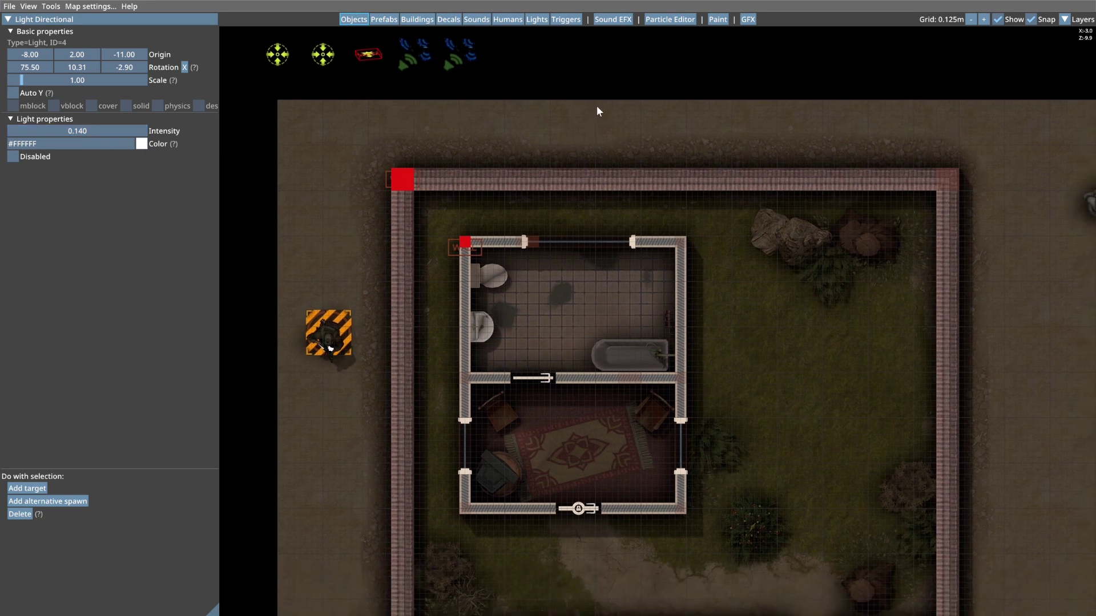
drag(551, 140, 598, 145)
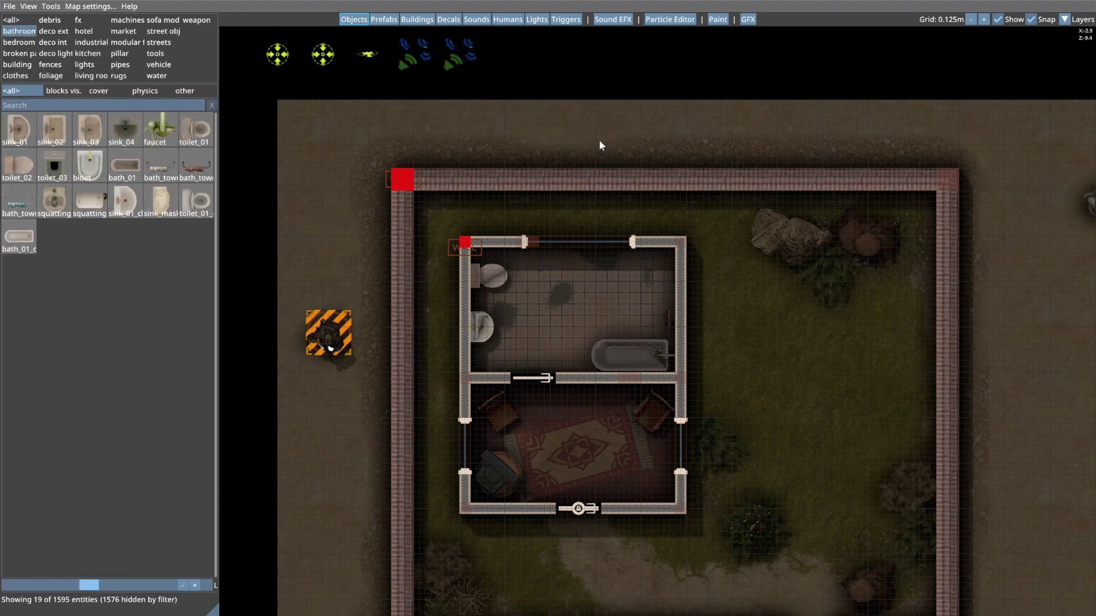
Place a Light Point in the middle of the tiled bathroom.
click(536, 19)
click(103, 54)
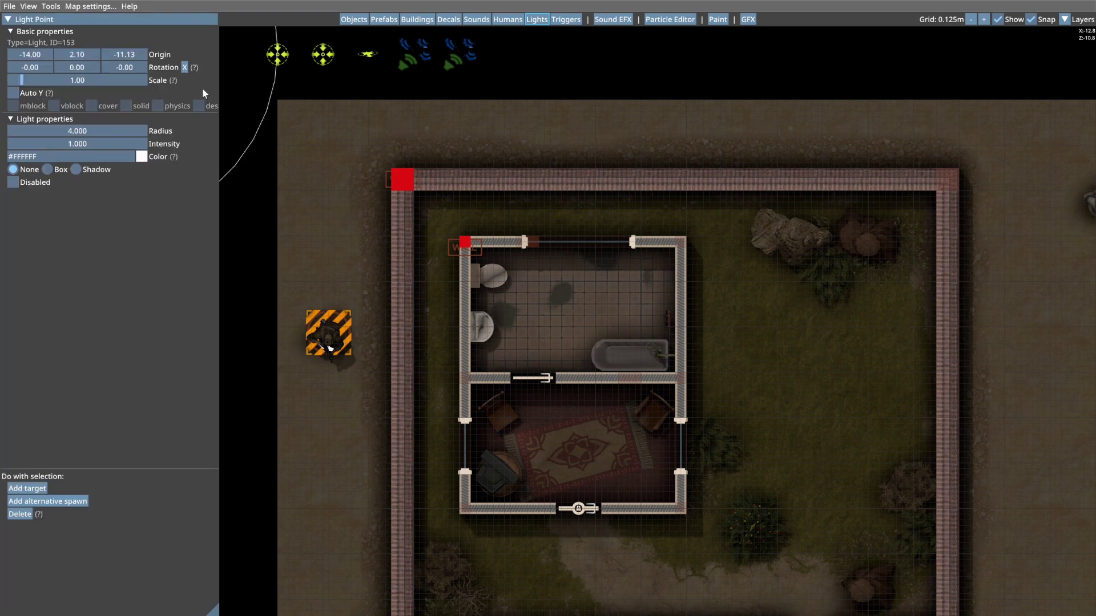
click(566, 304)
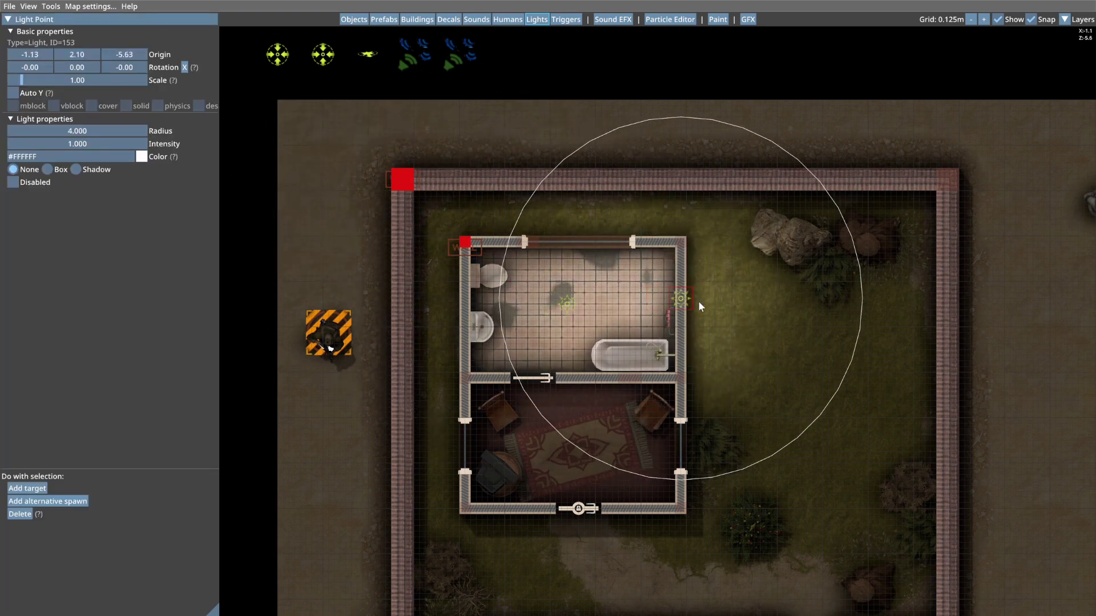
right_click(708, 315)
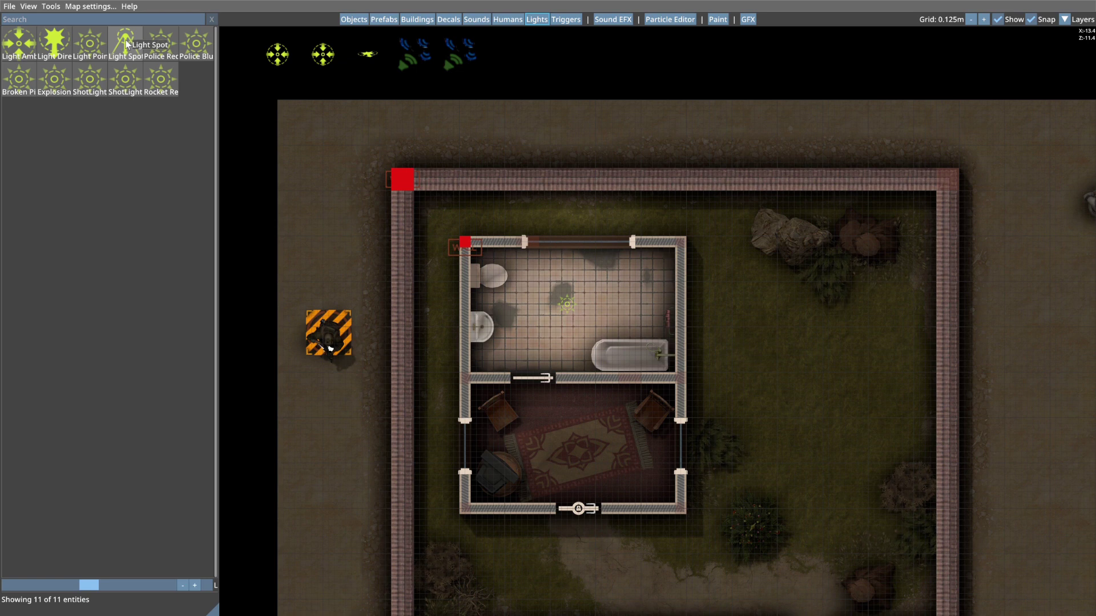
Place a Light Spot over the armchair in the upper-right corner of the carpeted room and select it.
click(127, 45)
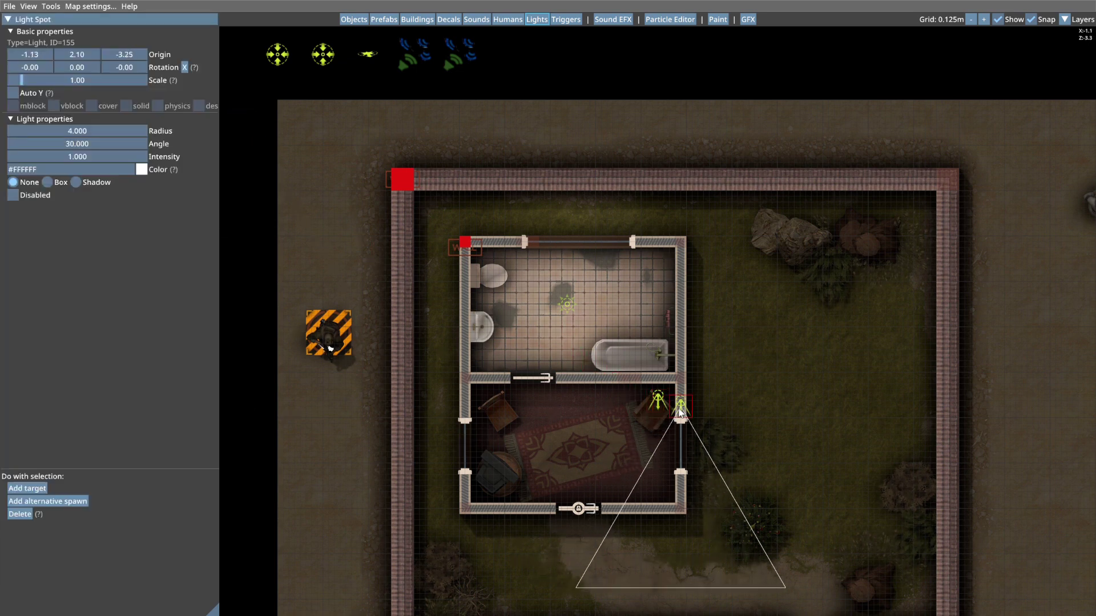
click(661, 401)
right_click(661, 402)
click(660, 399)
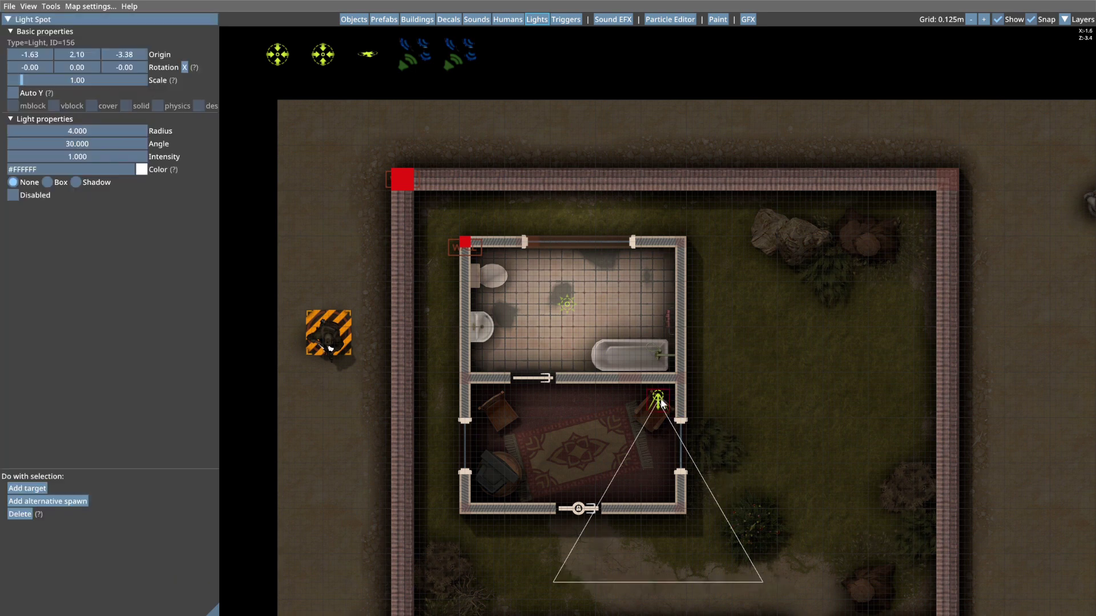
Rotate the spot light to 49.11, -48.59, 40.89 so it aims diagonally down across the carpeted room.
scroll(660, 403, down, 12)
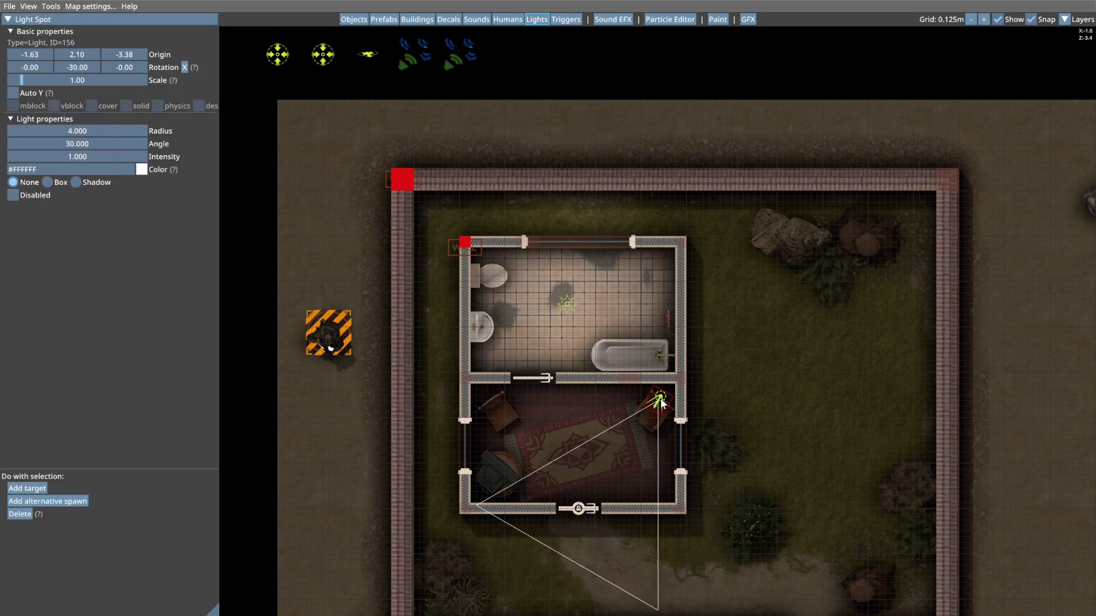
scroll(660, 403, down, 1)
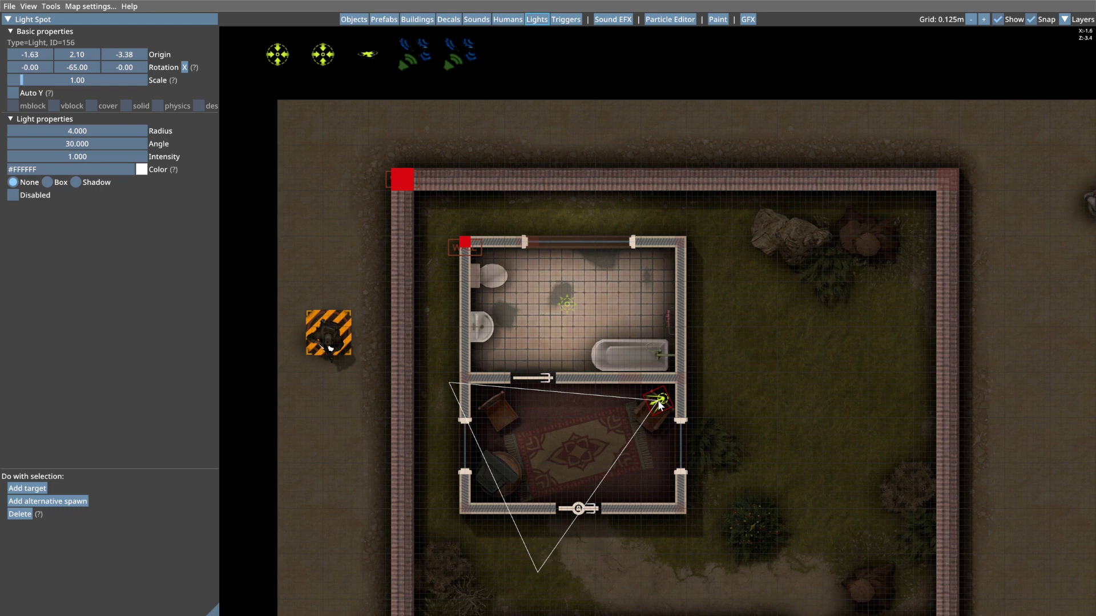
scroll(660, 404, down, 5)
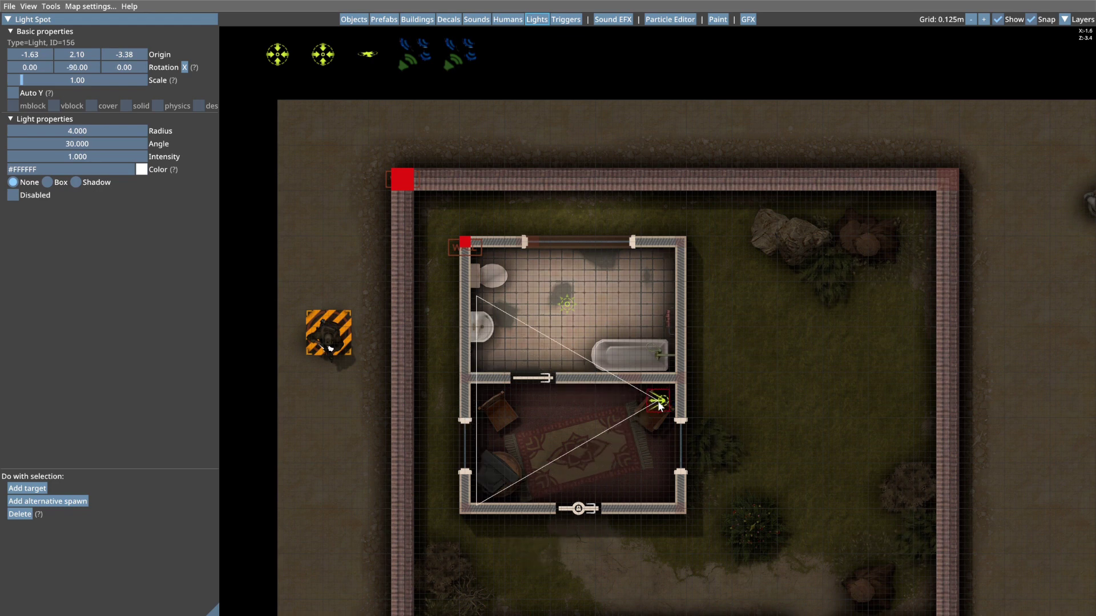
scroll(661, 403, down, 4)
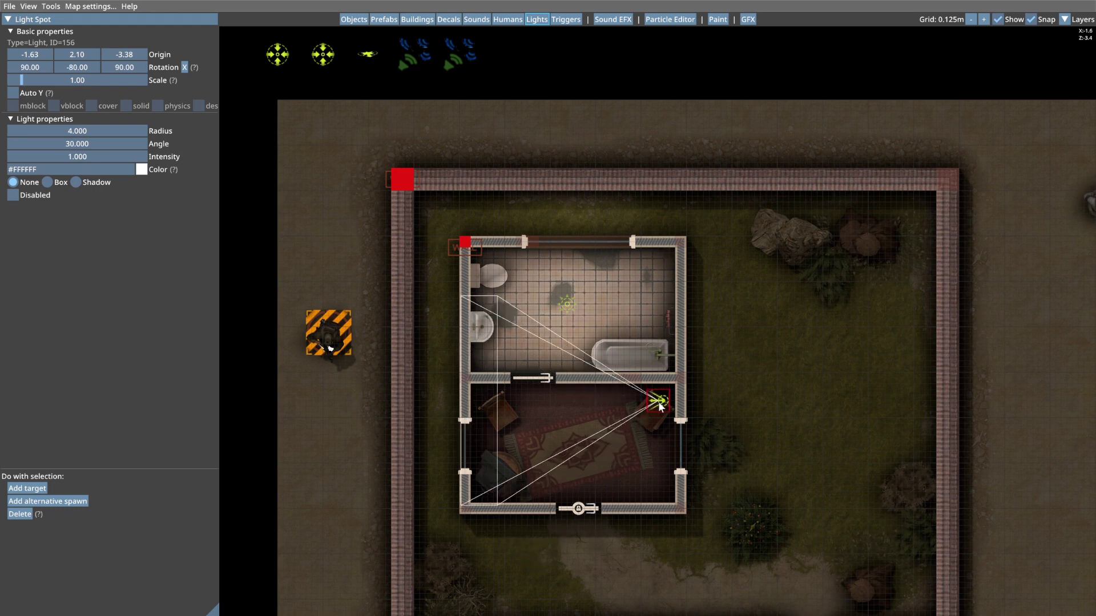
scroll(661, 403, down, 2)
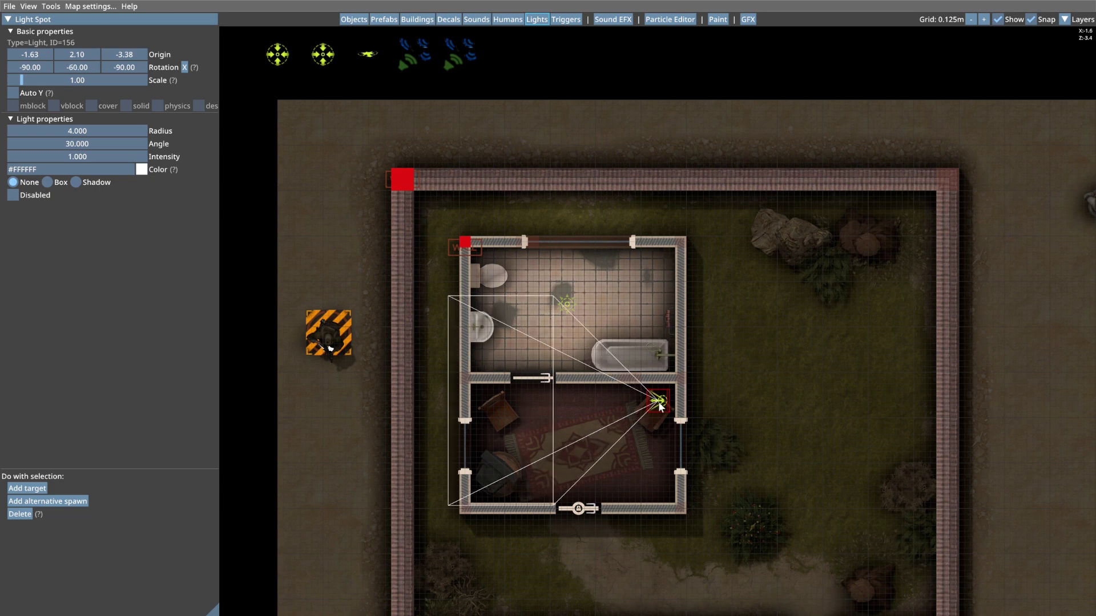
scroll(660, 403, up, 4)
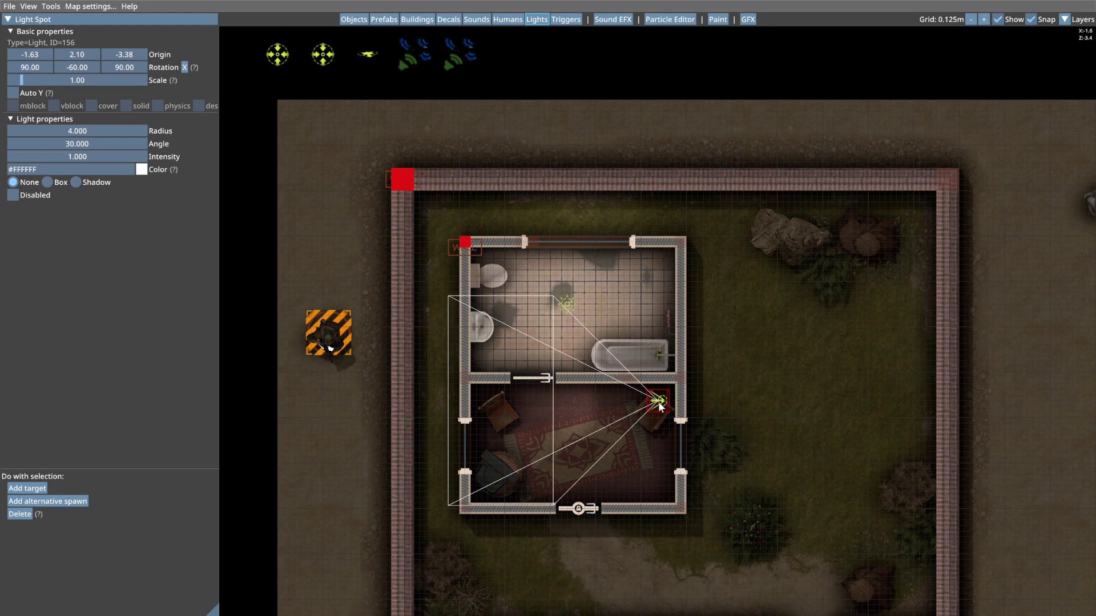
scroll(660, 404, down, 3)
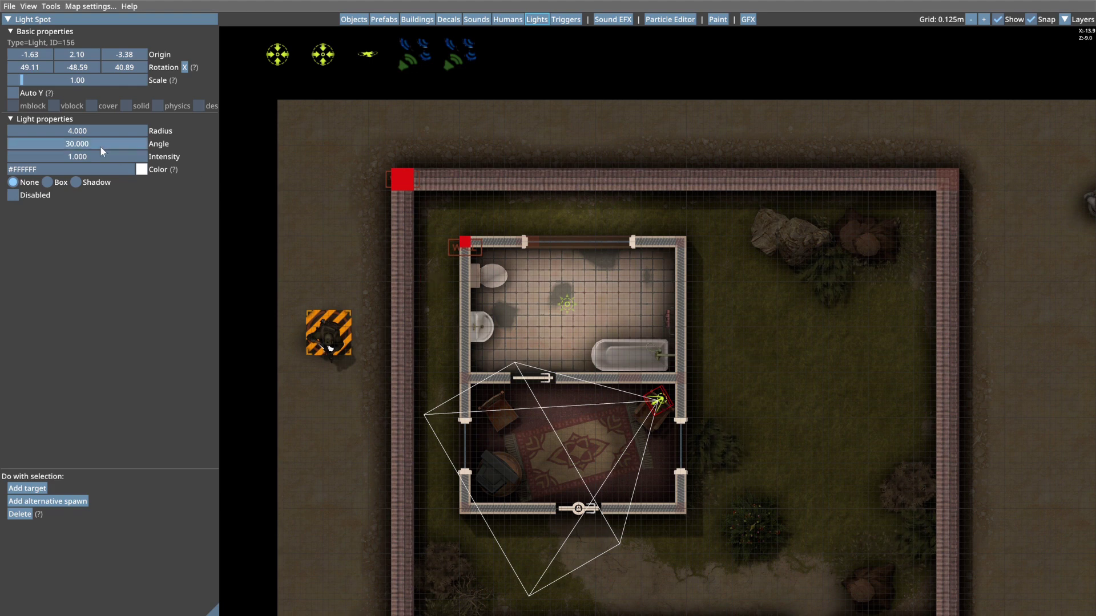
Set the spot light's intensity to 2.35 and move it into the room's corner at X -1.38, Z -3.63.
drag(73, 157, 99, 161)
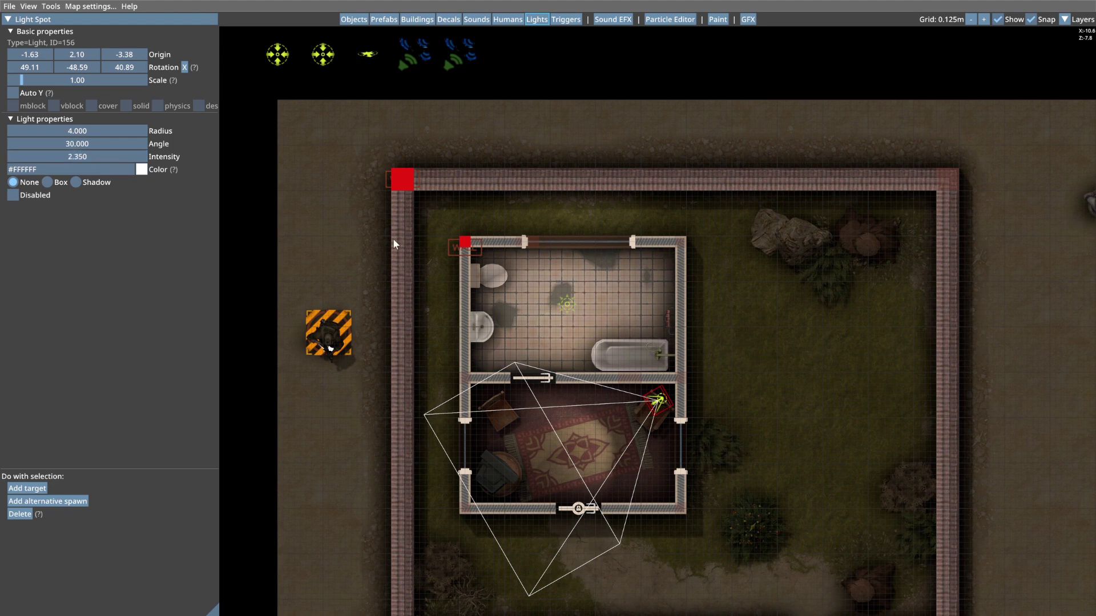
drag(657, 400, 670, 391)
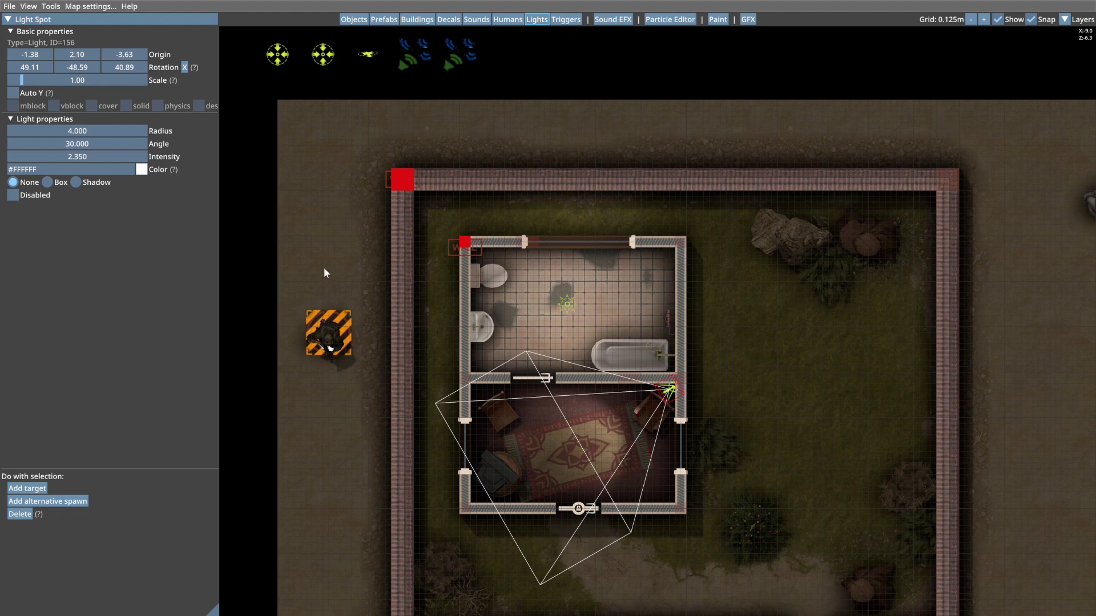
click(328, 239)
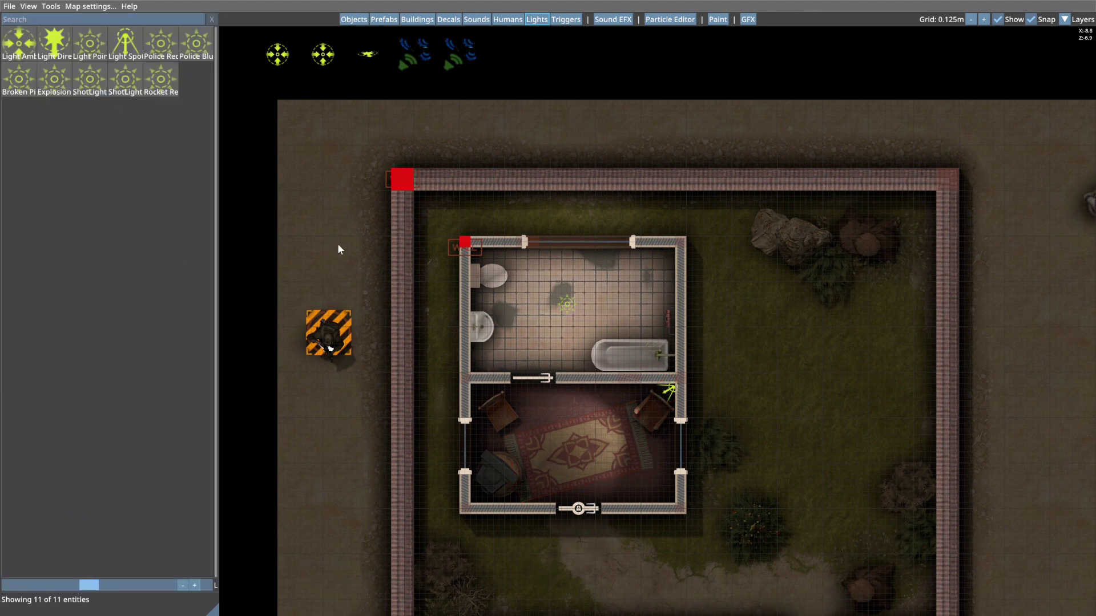
Set the bathroom point light's intensity to 2.33 and its radius to 2.8.
click(563, 304)
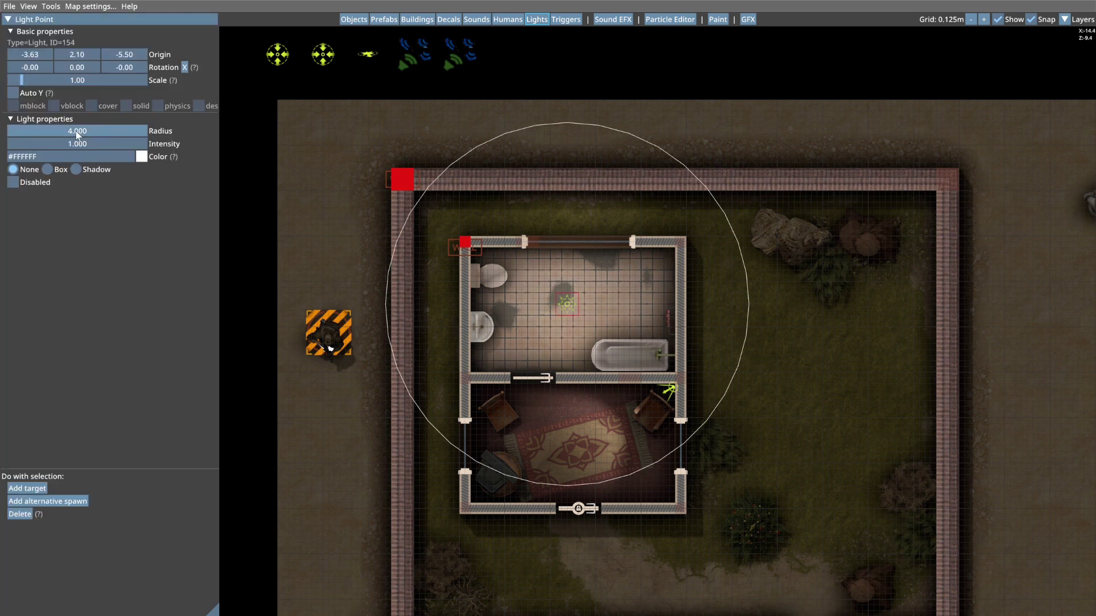
drag(76, 145, 115, 133)
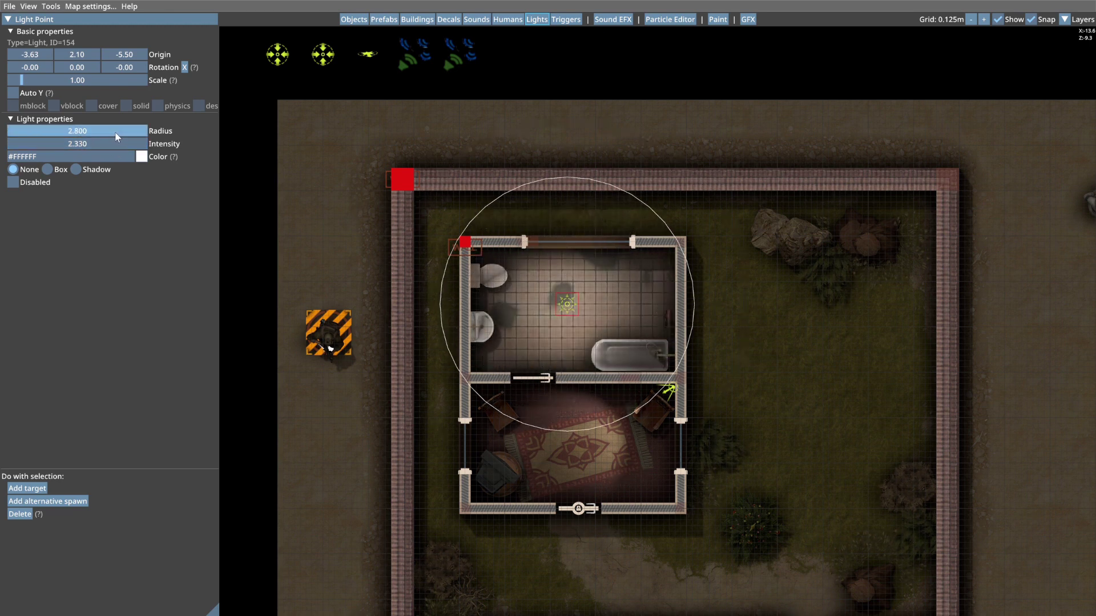
click(760, 230)
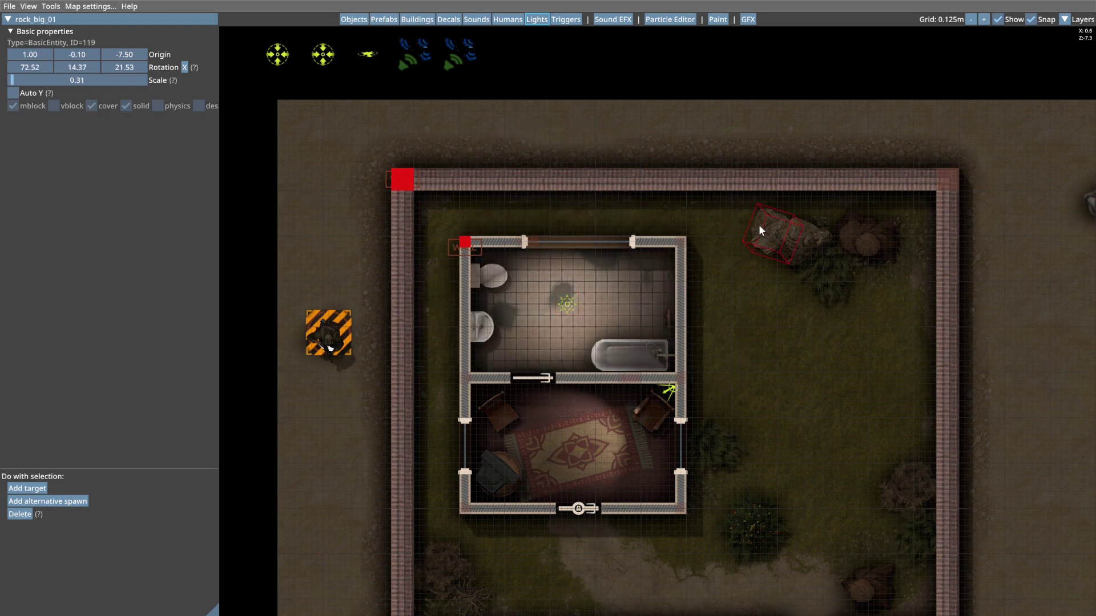
click(772, 386)
Add a Roof covering the whole building by outlining its four outer corners, starting and closing at the upper-right corner.
middle_drag(785, 388, 710, 310)
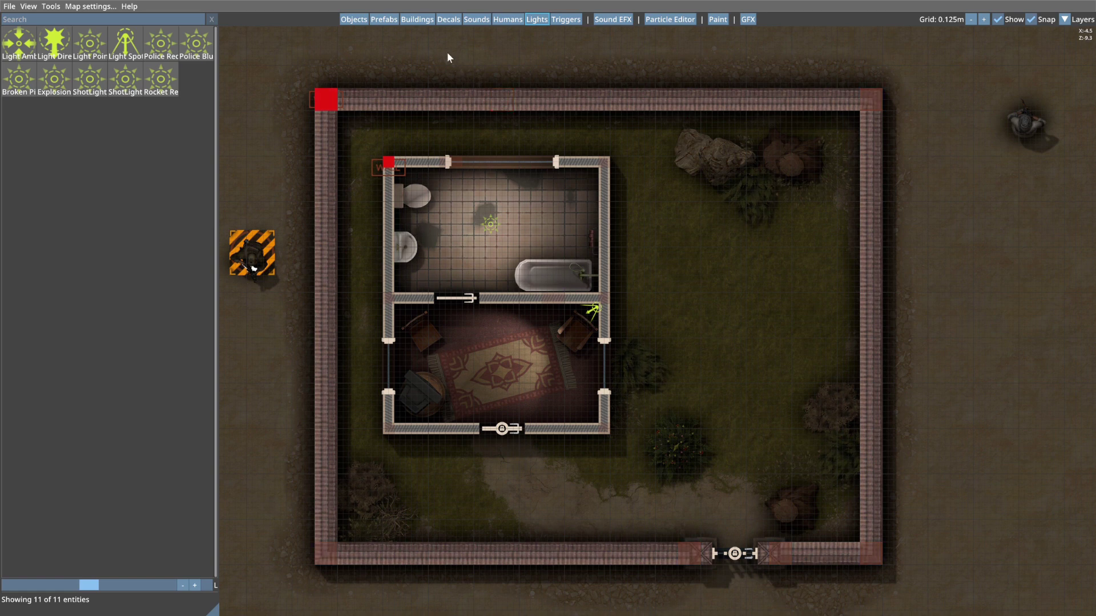
click(417, 19)
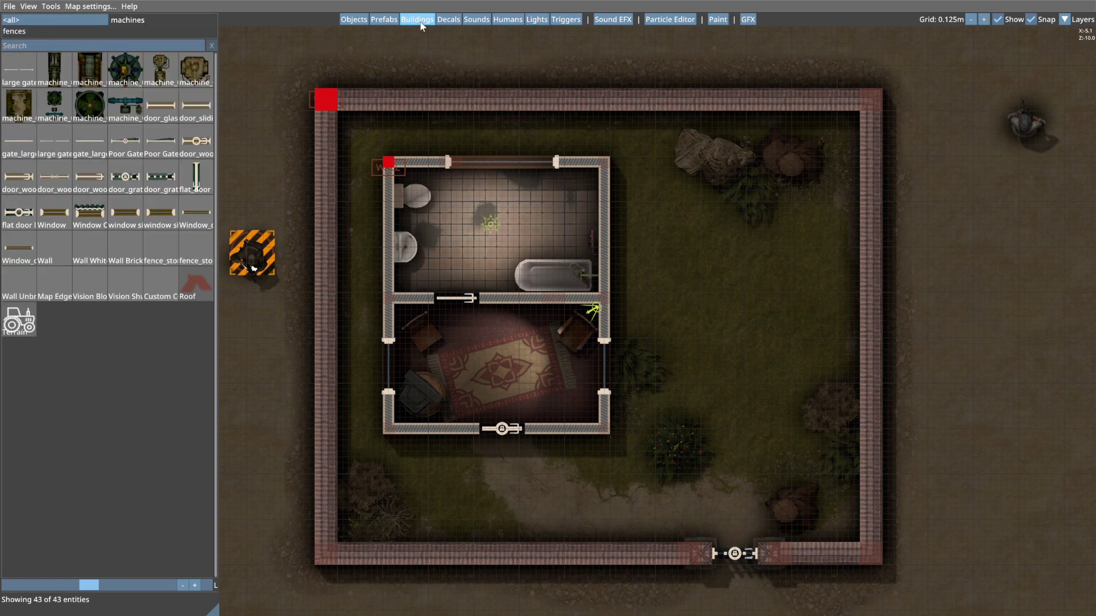
drag(192, 282, 610, 163)
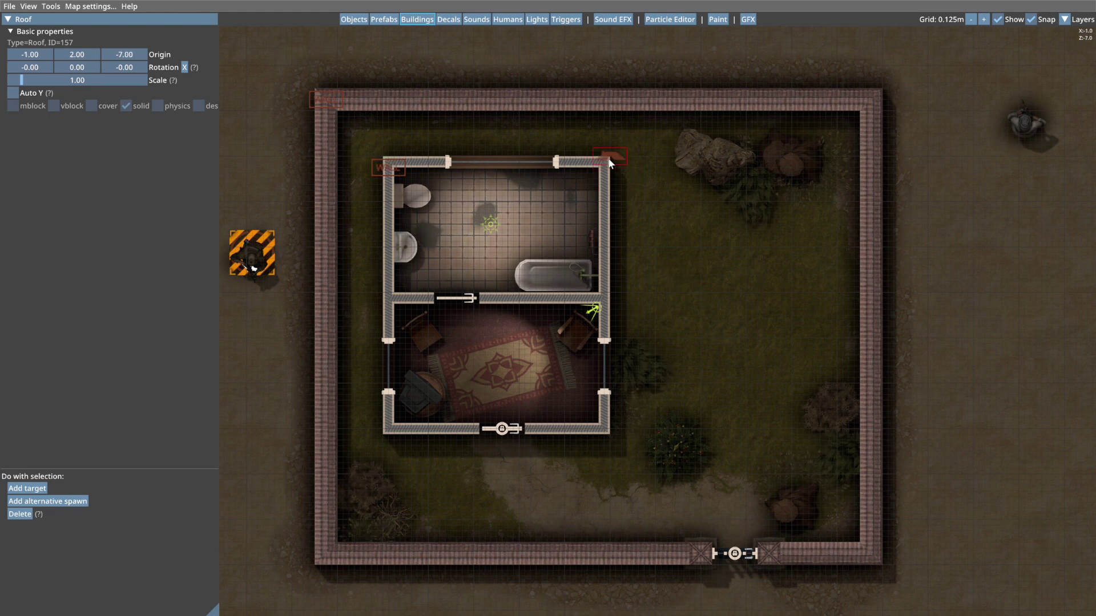
click(609, 159)
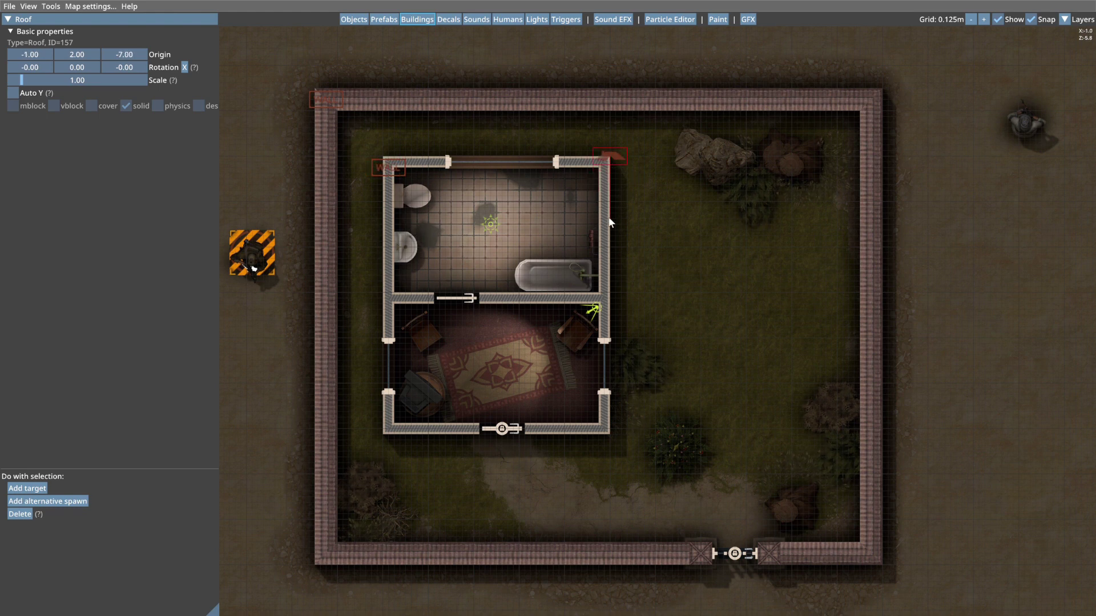
click(609, 433)
click(383, 433)
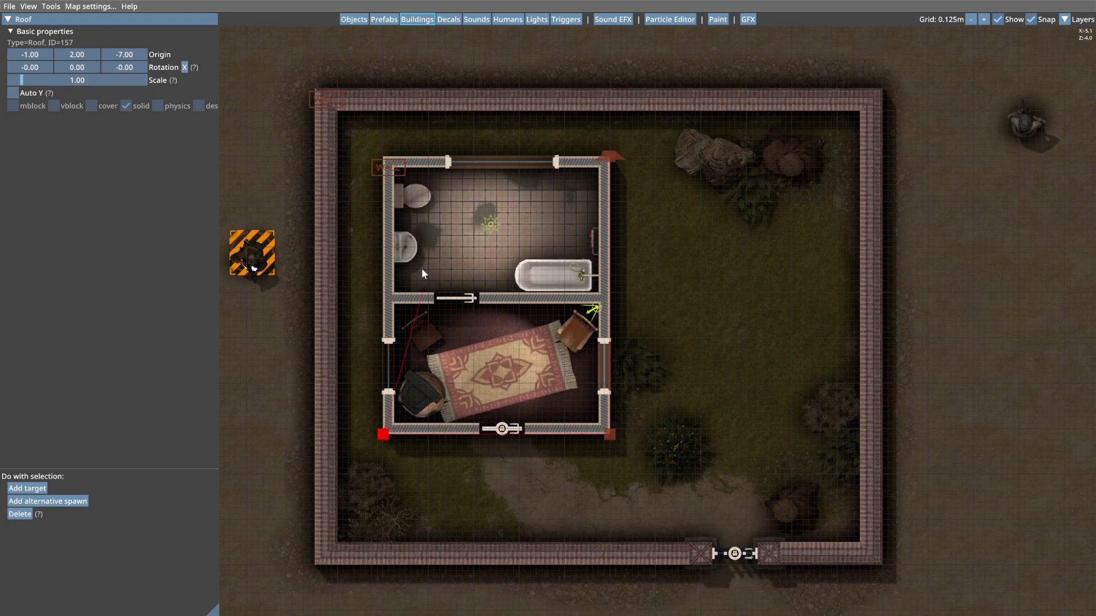
click(380, 157)
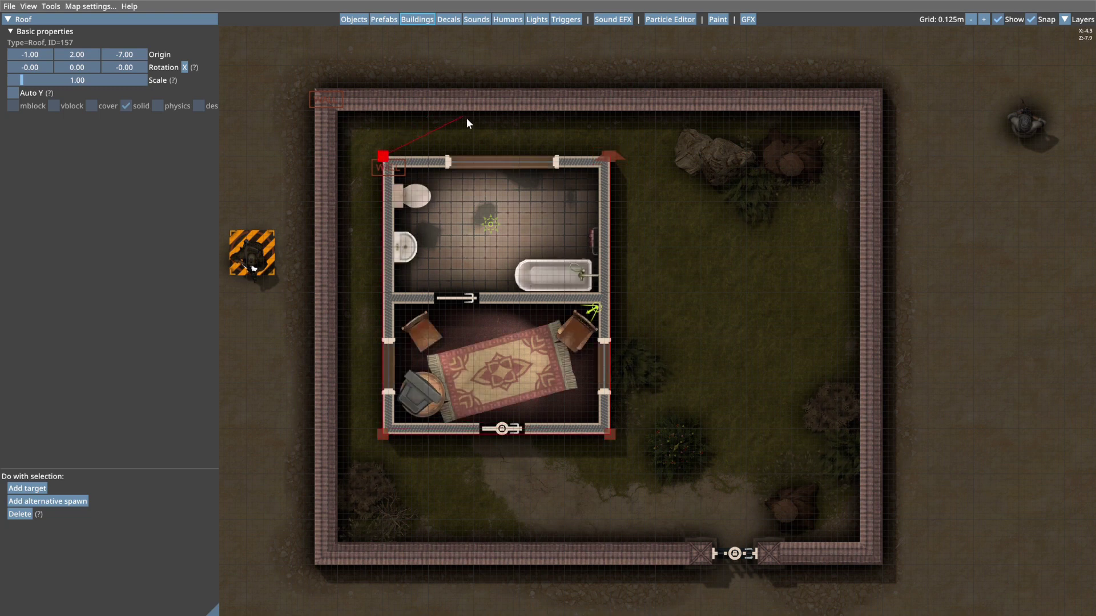
click(609, 156)
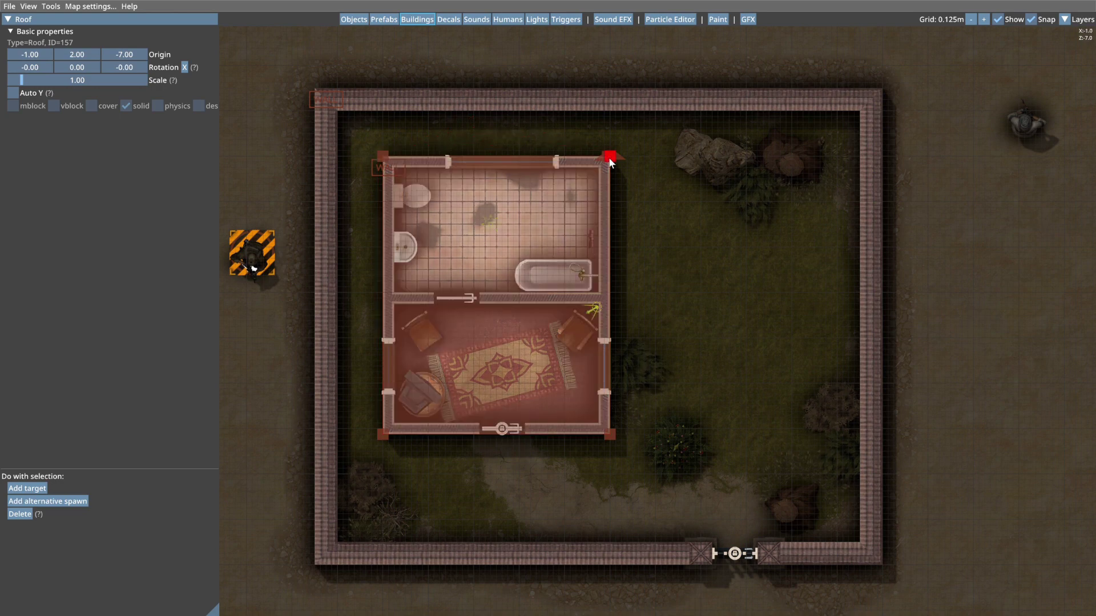
click(780, 255)
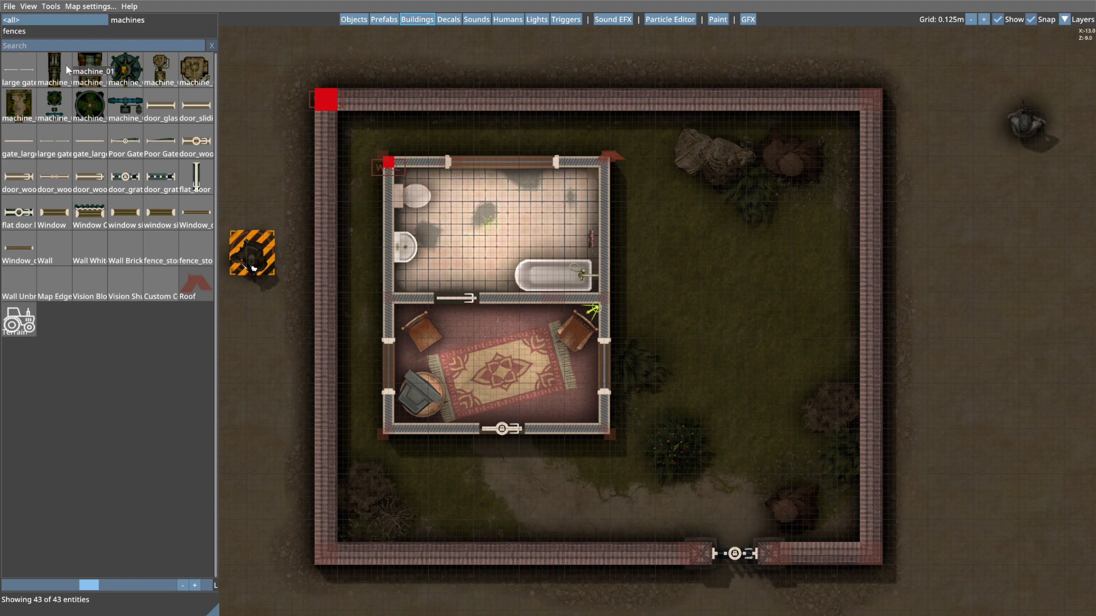
Set the intensity of the indoor ambient light outside the map to 0.05.
middle_drag(352, 75, 399, 167)
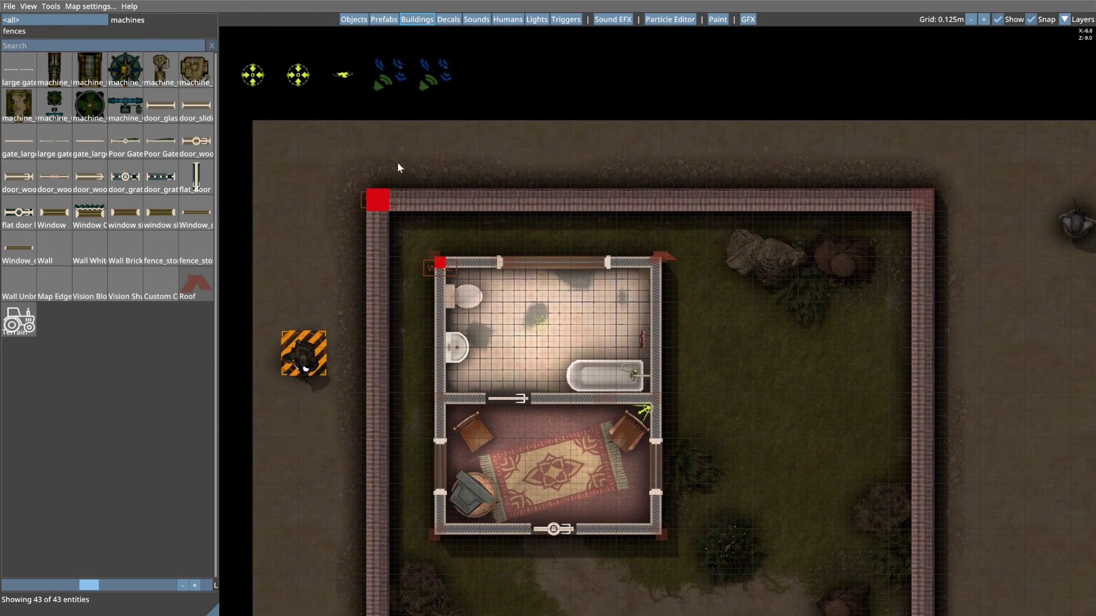
click(301, 76)
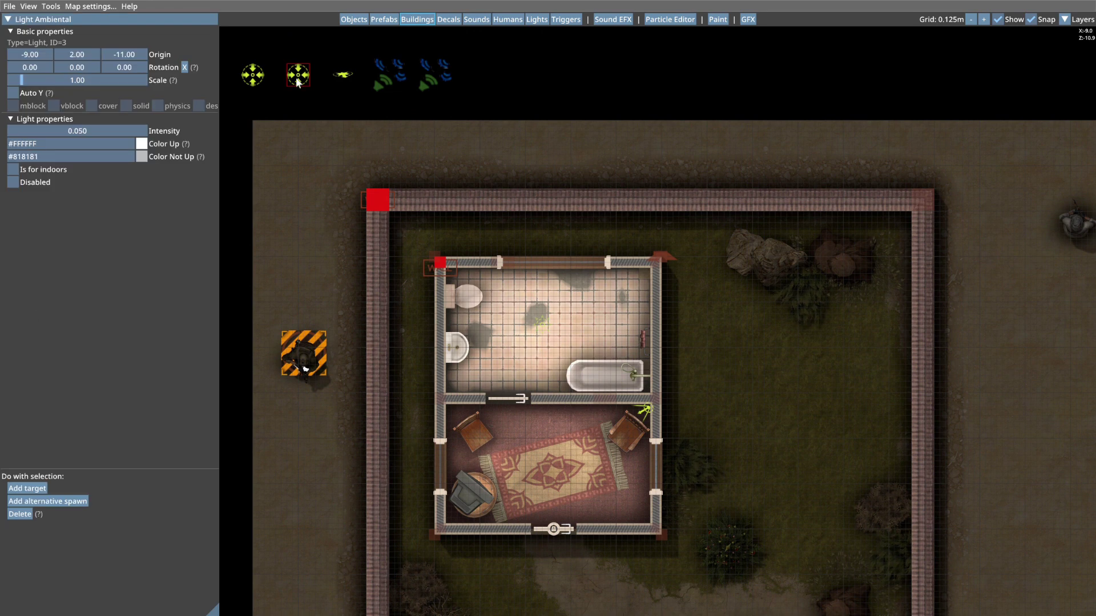
click(255, 75)
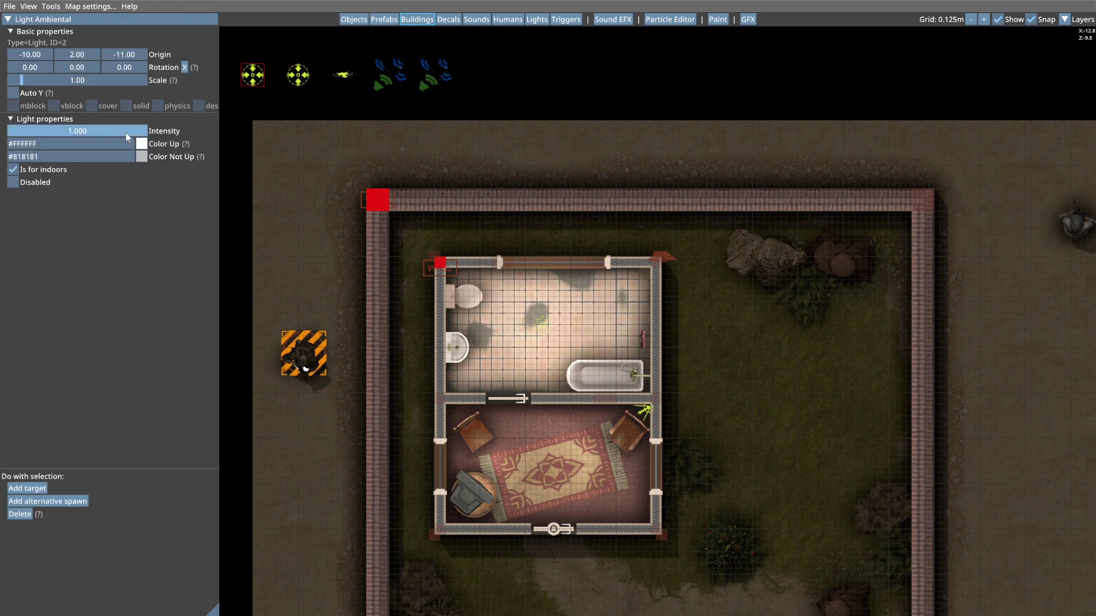
drag(123, 133, 99, 133)
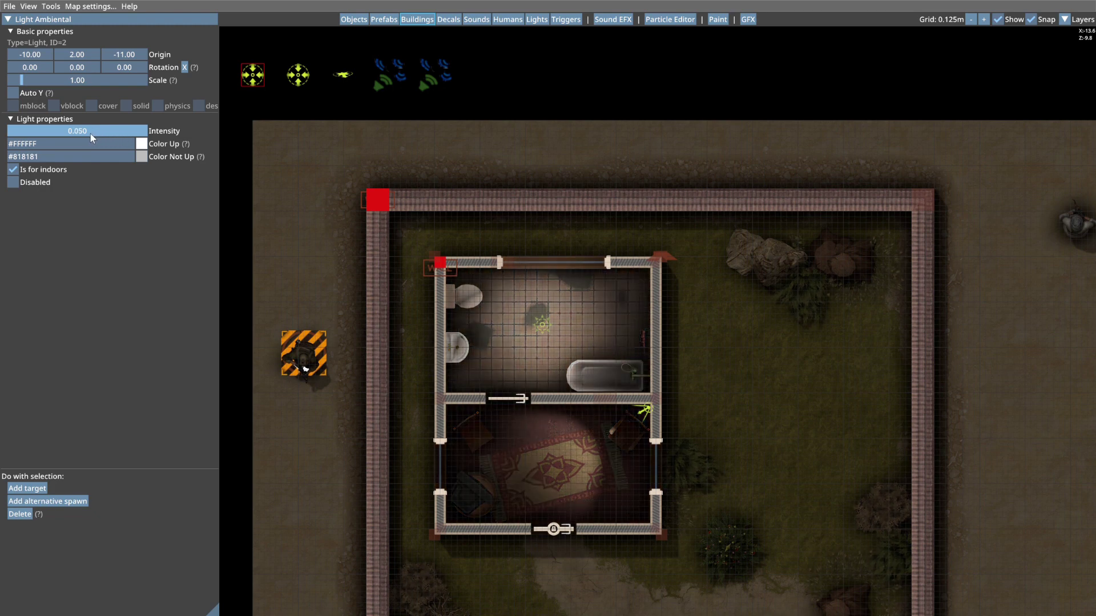
drag(85, 134, 84, 135)
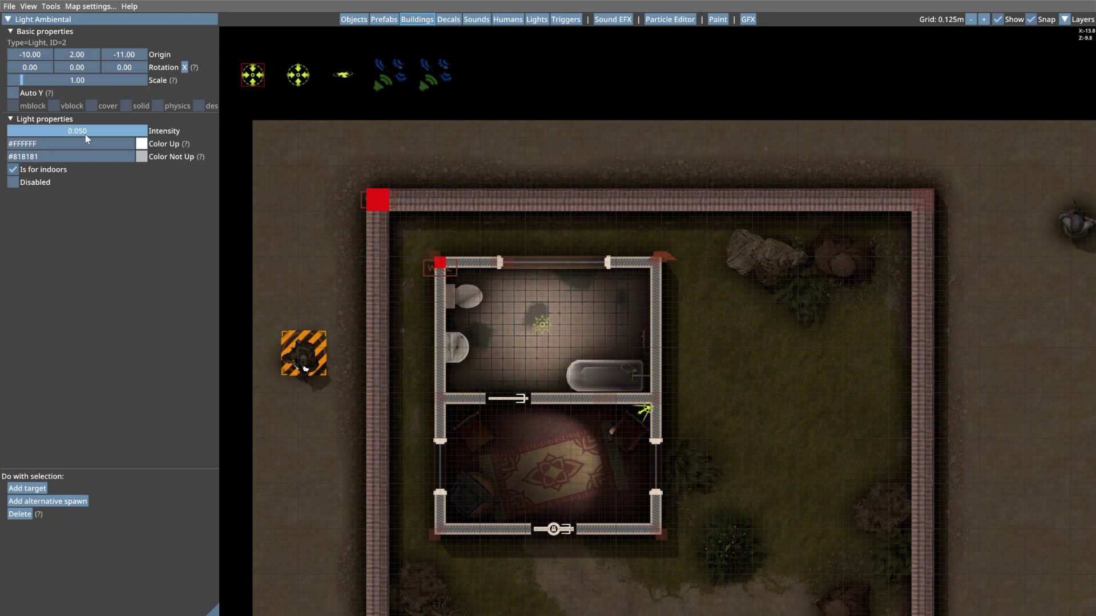
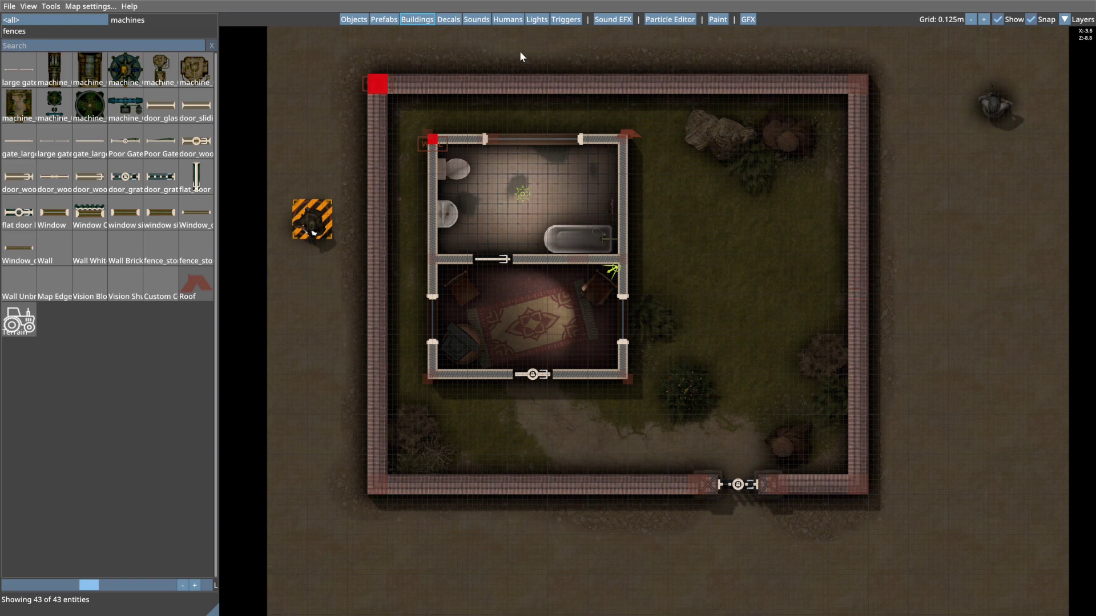
Place a Foreign Advisor in the bathroom above the bathtub at X -2.00, Z -5.88, with a Y rotation of -45.
click(510, 20)
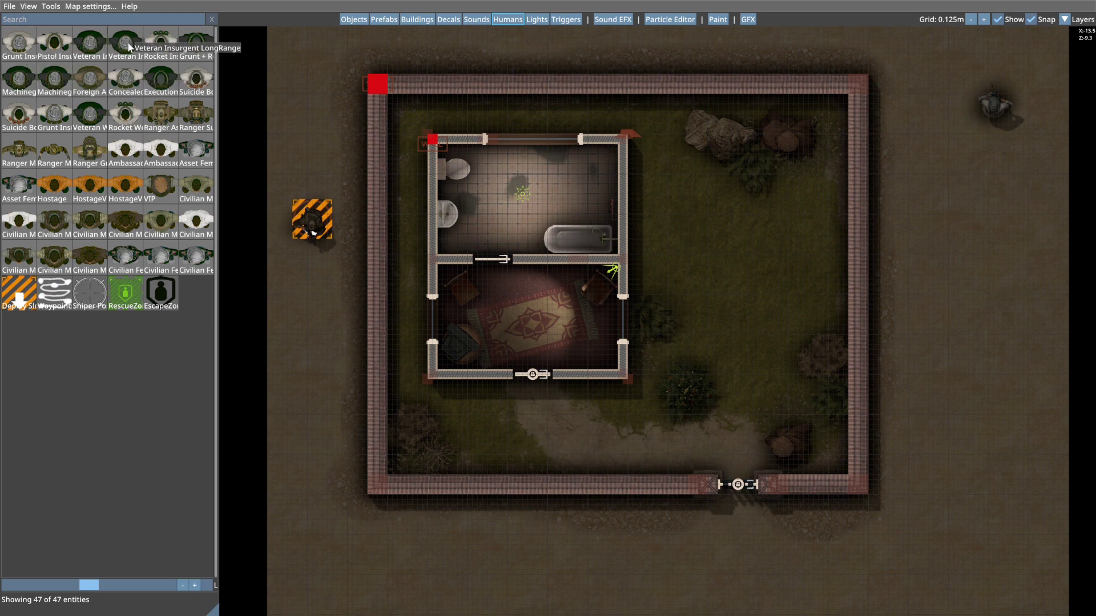
drag(94, 76, 581, 179)
scroll(563, 181, down, 1)
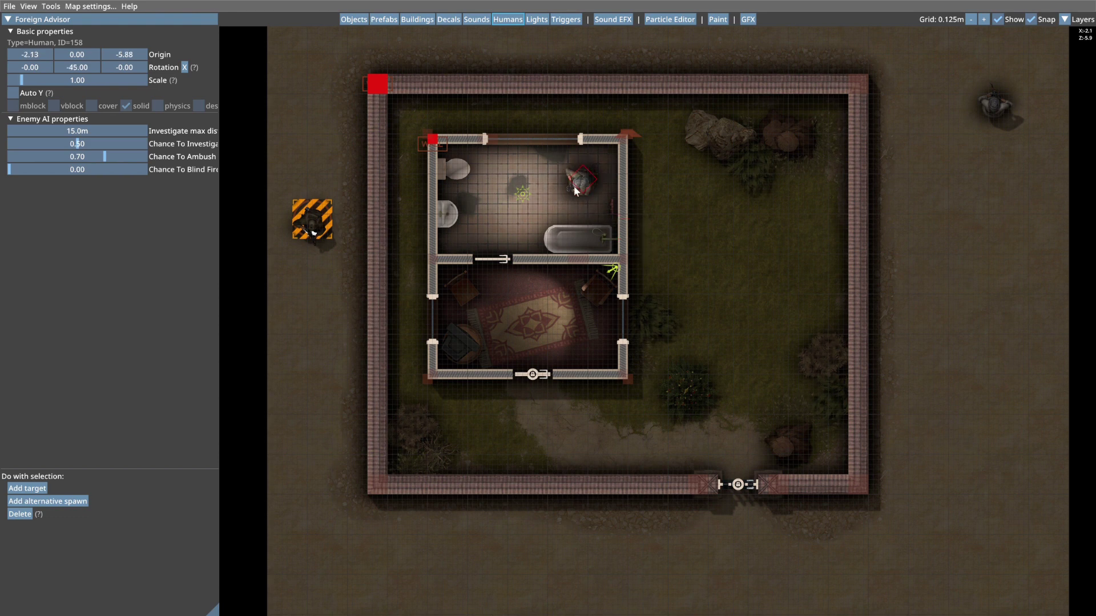
click(511, 206)
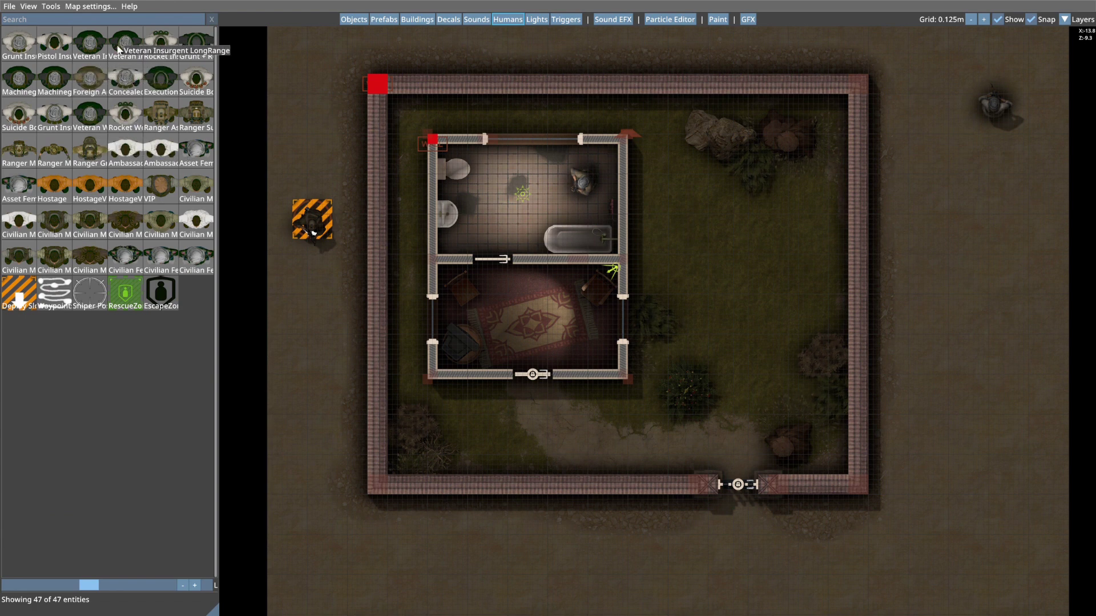
Place a Veteran Insurgent beside the carpet in the lower room at X -2.00, Z -1.88, with a Y rotation of -80.
click(96, 49)
scroll(526, 321, down, 2)
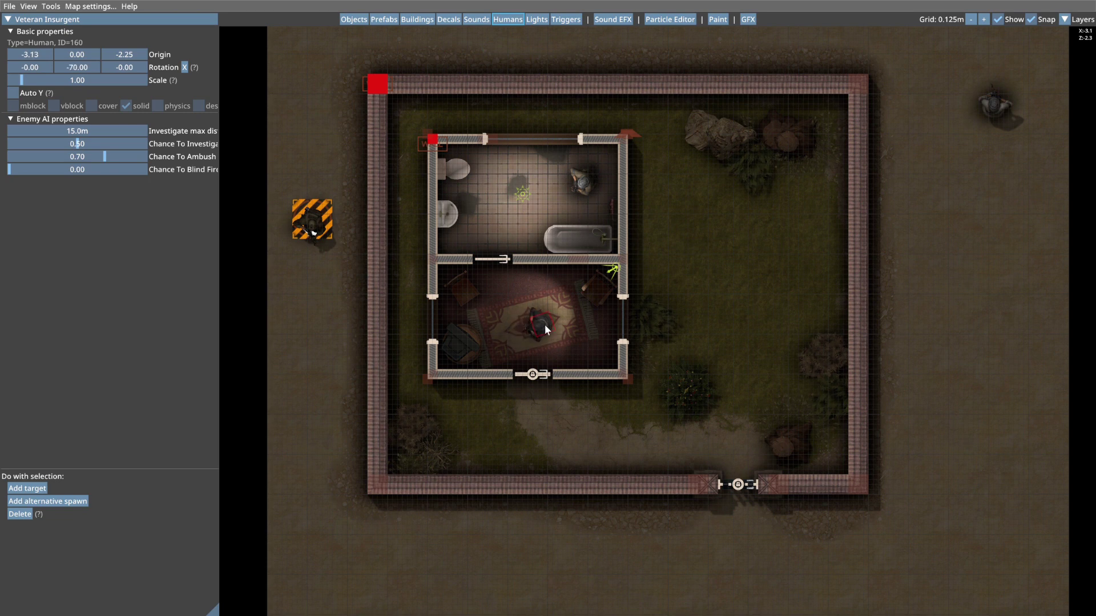
scroll(582, 338, down, 5)
click(582, 338)
right_click(509, 309)
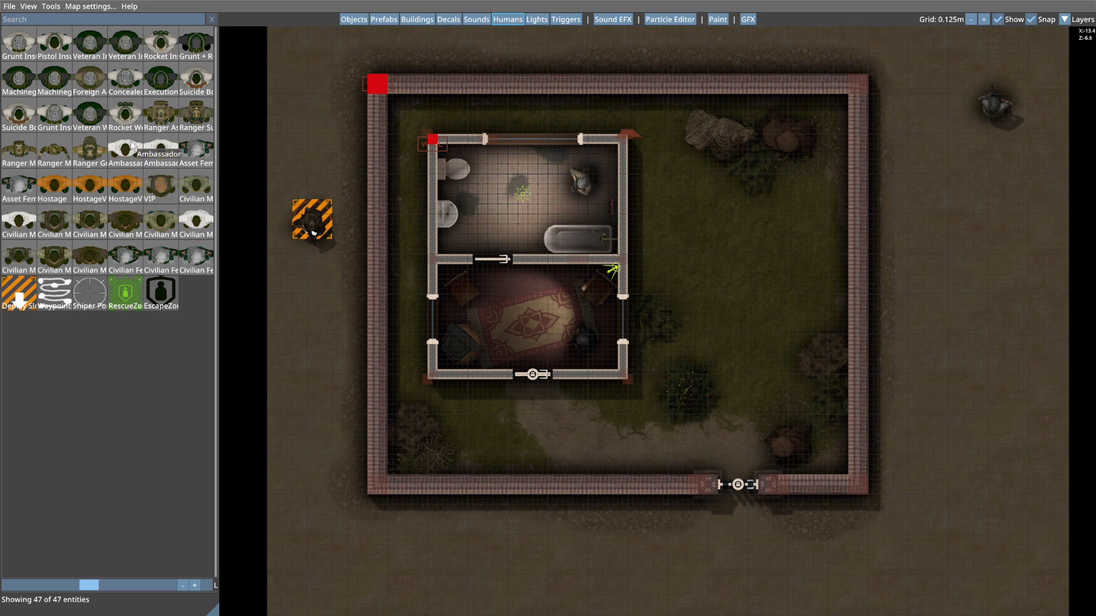
Place a Grunt Insurgent in the bathroom near the sink at X -4.50, Z -5.63, with a Y rotation of 15.
click(23, 51)
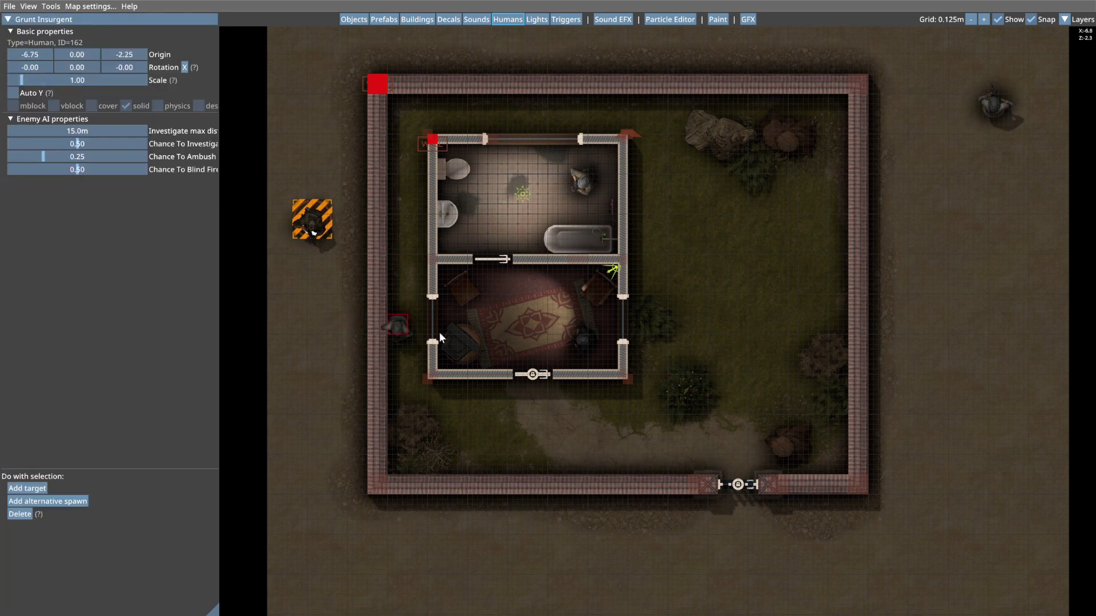
ctrl+scroll(482, 206, up, 1)
click(488, 191)
click(689, 215)
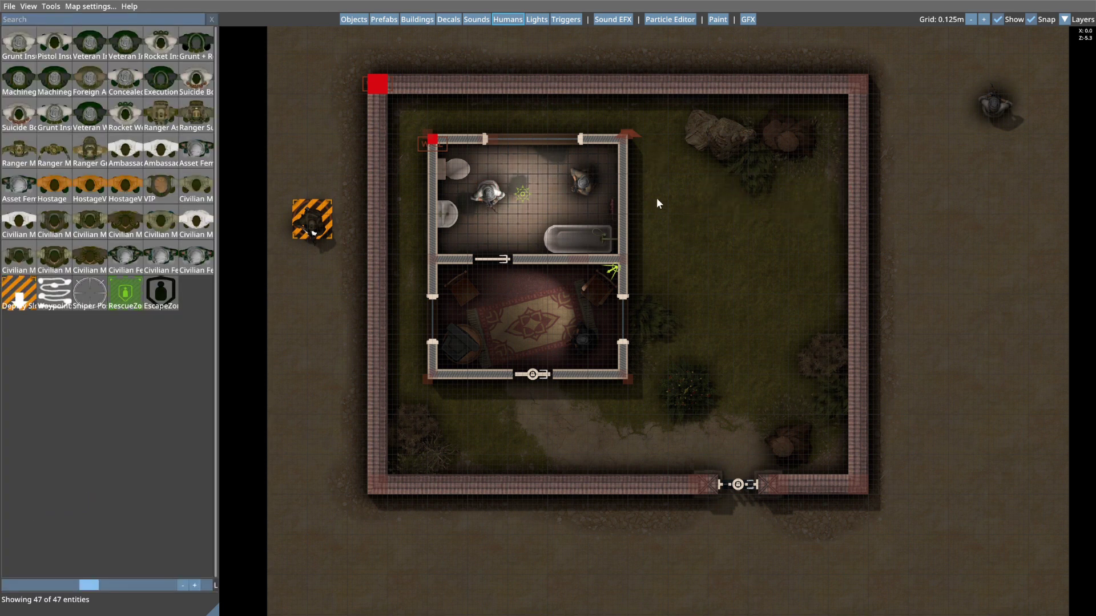
Add an alternative spawn for the Foreign Advisor in the yard at X 0.25, Z -5.50, with a Y rotation of 15.
click(586, 184)
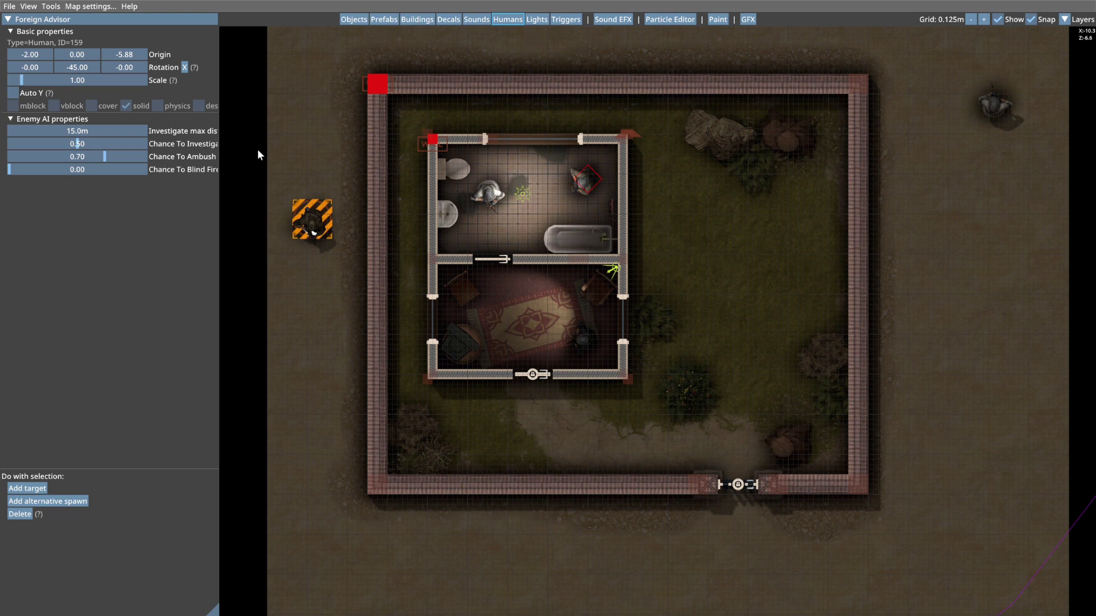
click(51, 502)
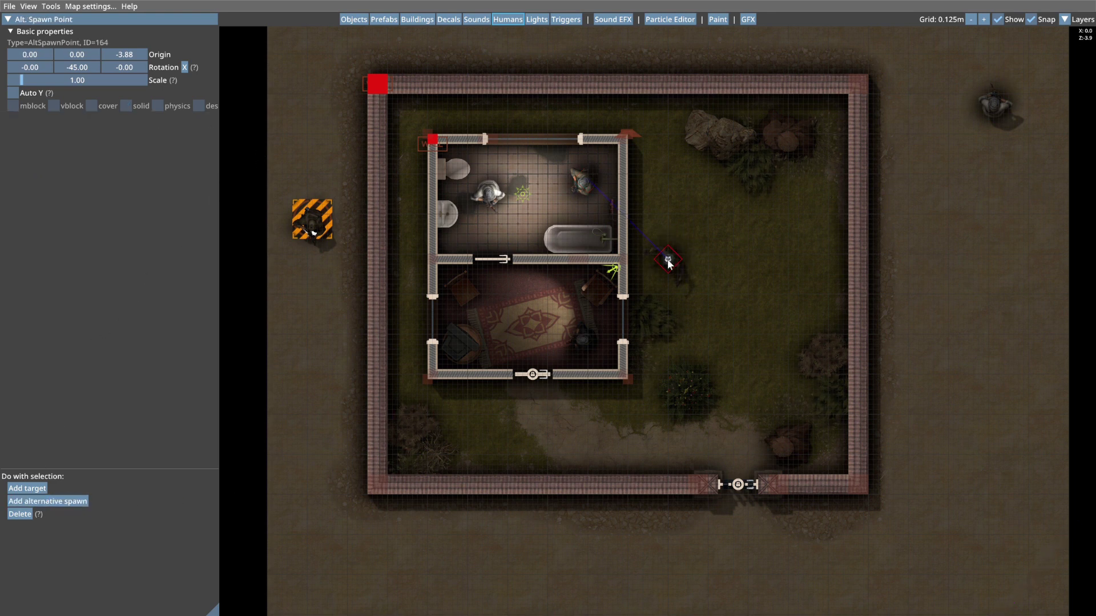
drag(670, 264, 738, 237)
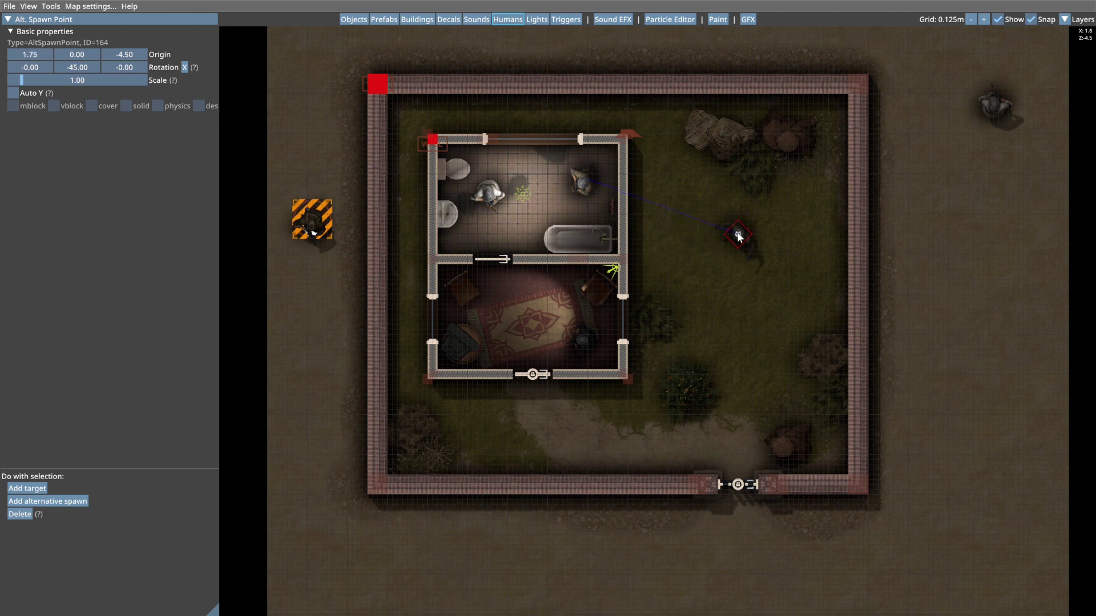
scroll(738, 238, up, 4)
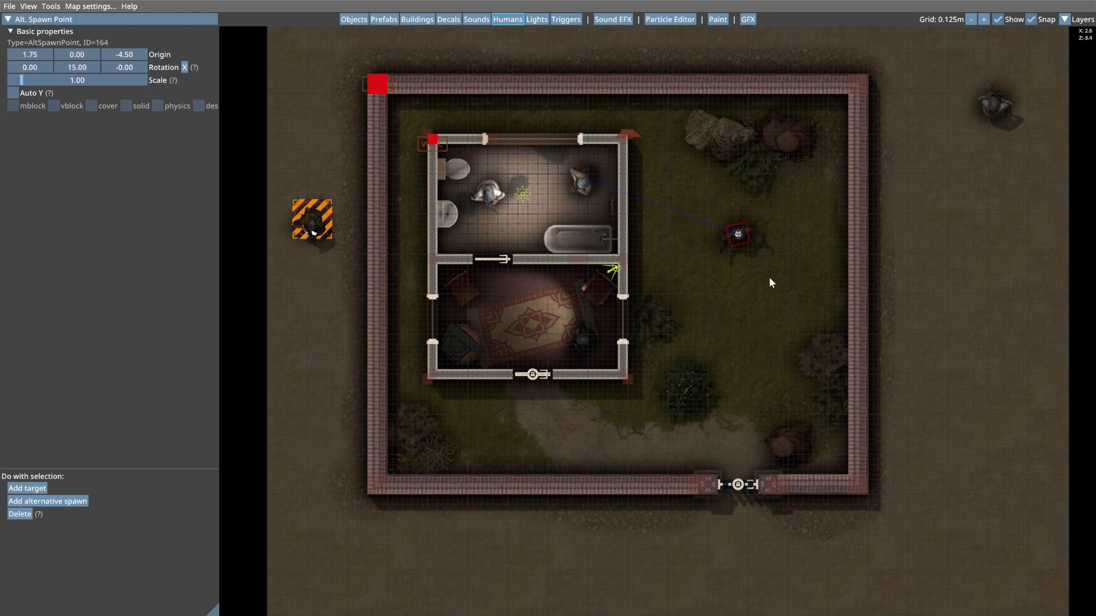
drag(742, 240, 684, 197)
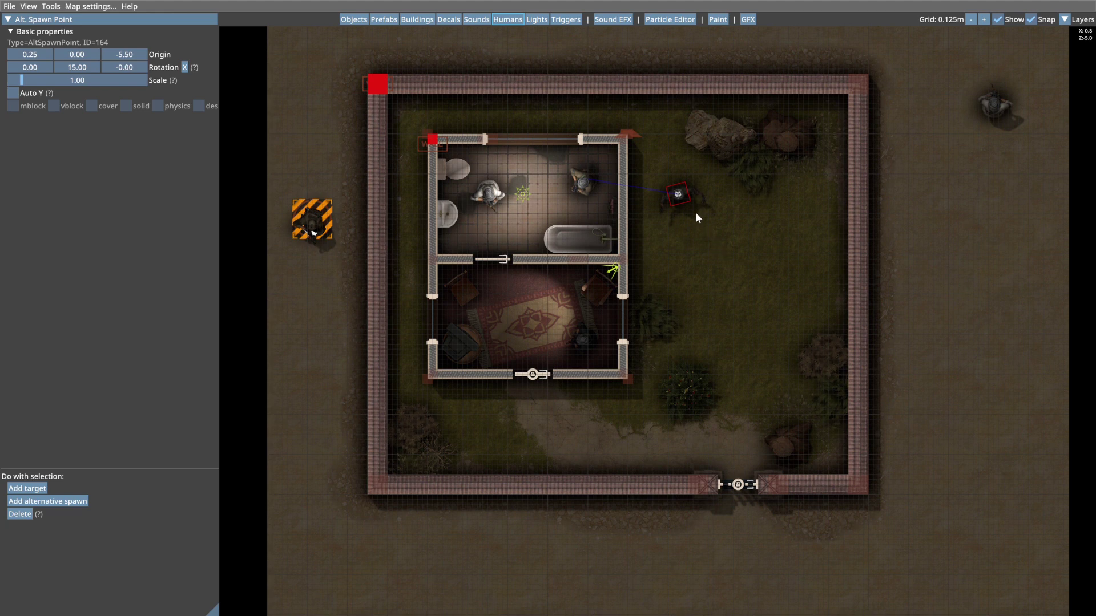
Search all categories of the object library for "inter".
click(492, 199)
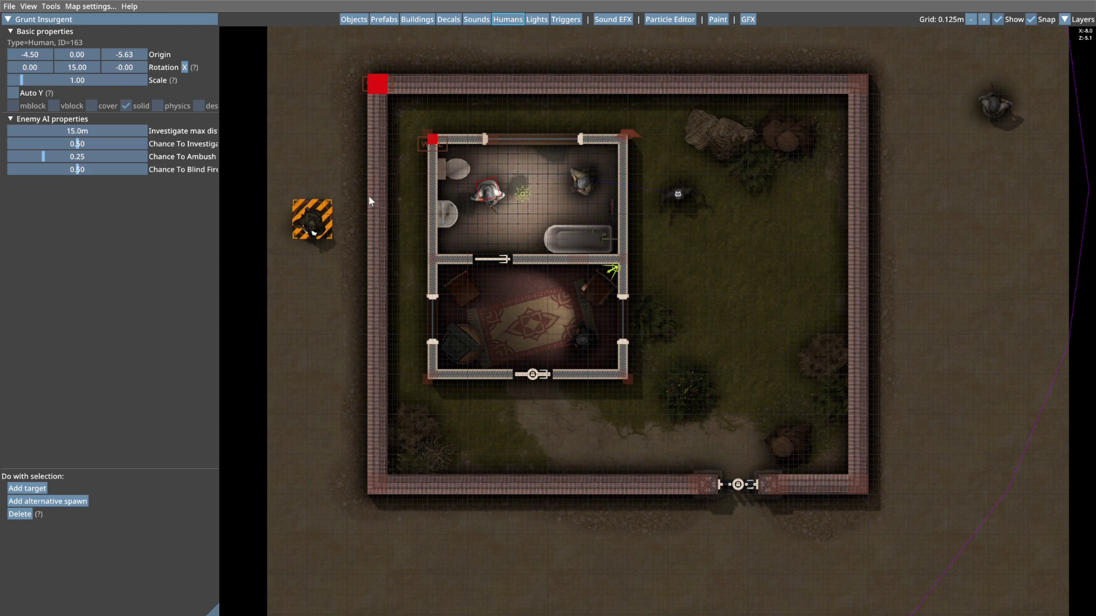
click(494, 22)
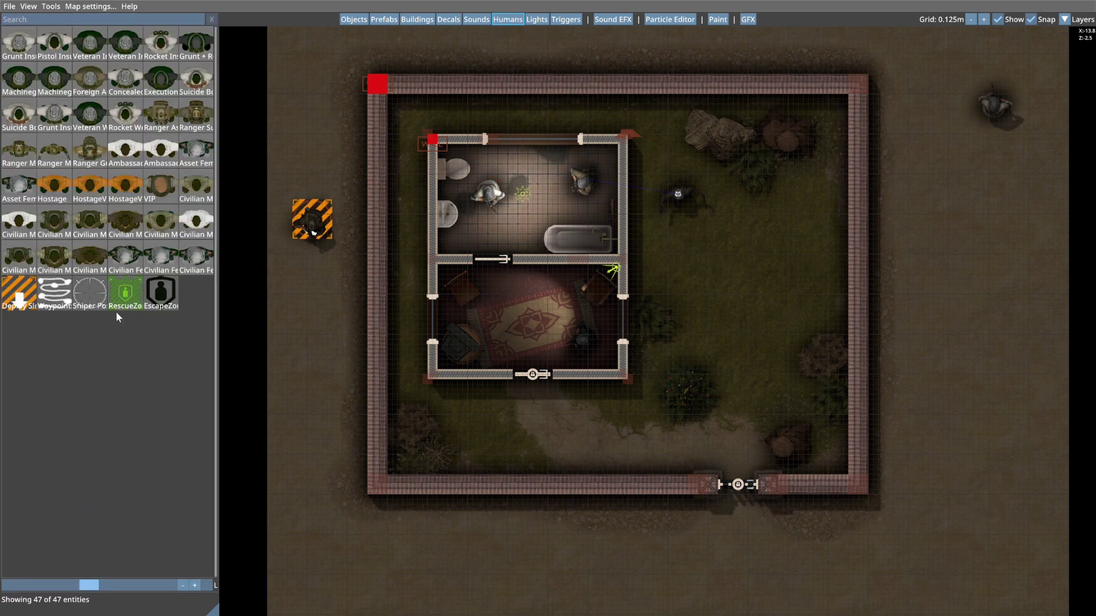
click(354, 19)
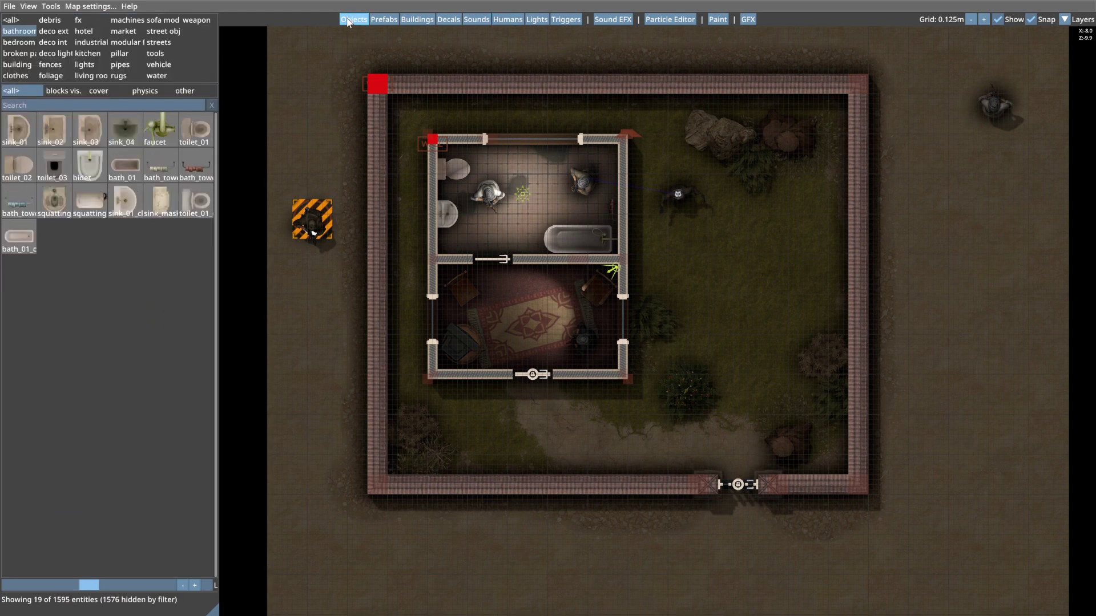
click(49, 106)
click(12, 20)
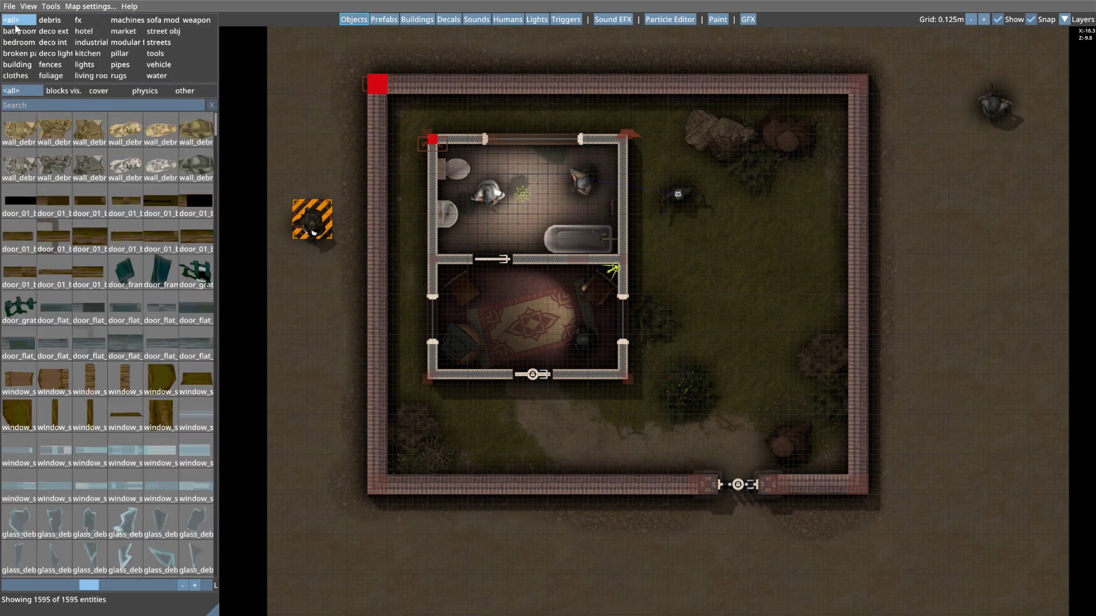
text(in)
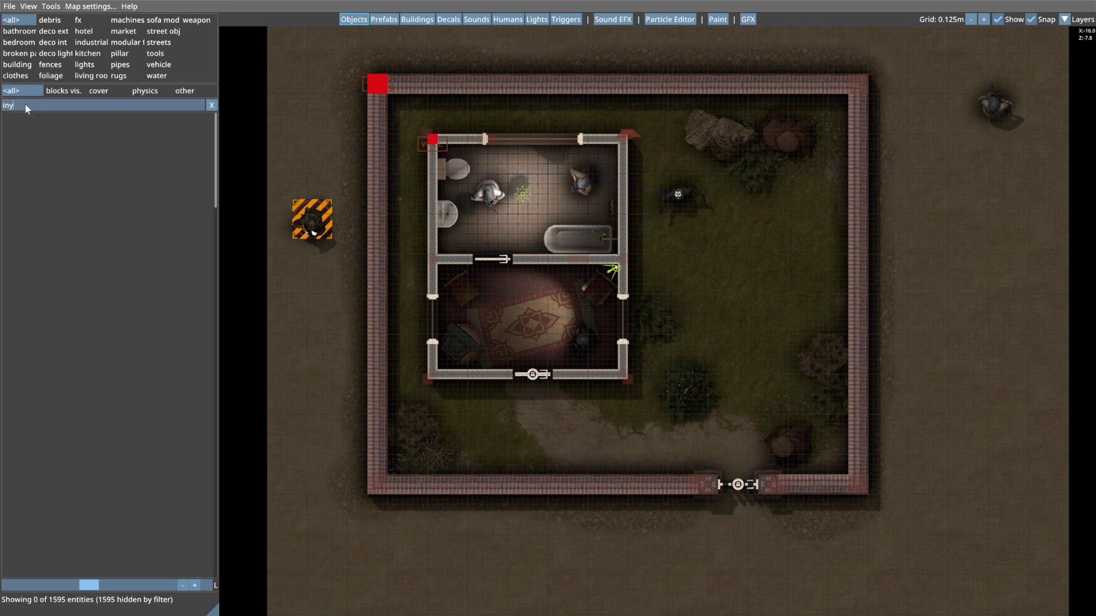
text(t)
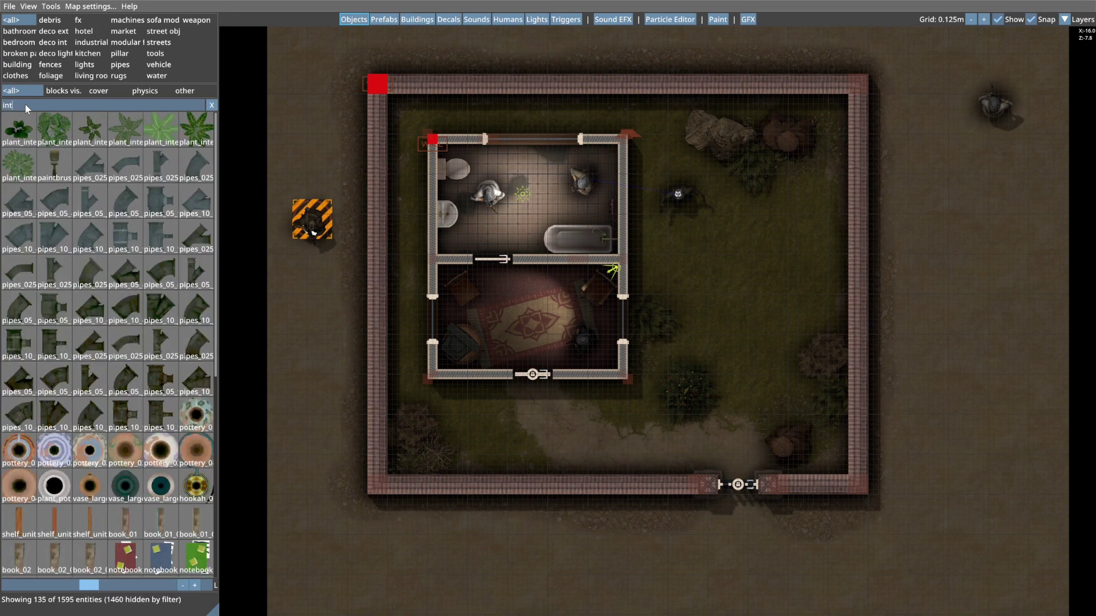
text(e)
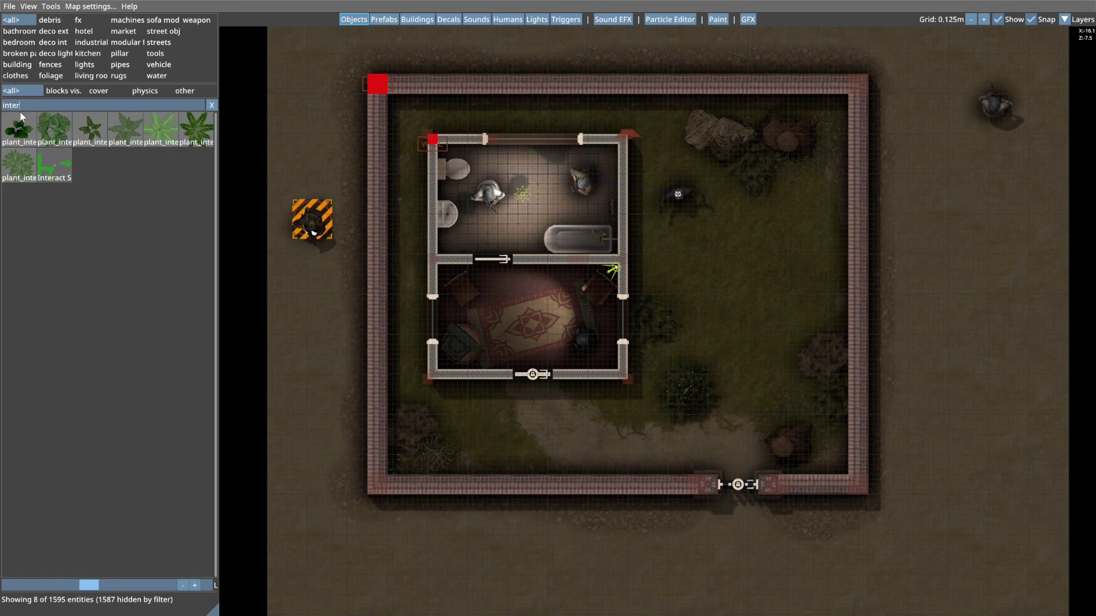
text(r)
Place an Interact Sit marker on the carpeted room's upper-left chair, with a Y rotation of -55.
click(54, 165)
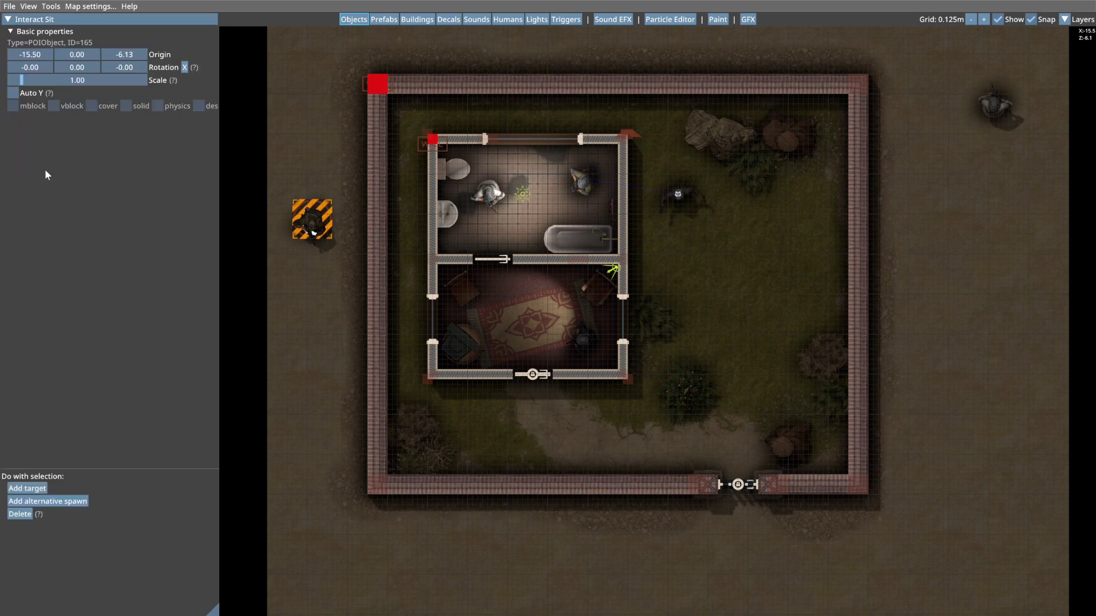
drag(297, 275, 450, 289)
scroll(489, 306, up, 3)
ctrl+scroll(474, 295, down, 13)
ctrl+scroll(449, 290, up, 2)
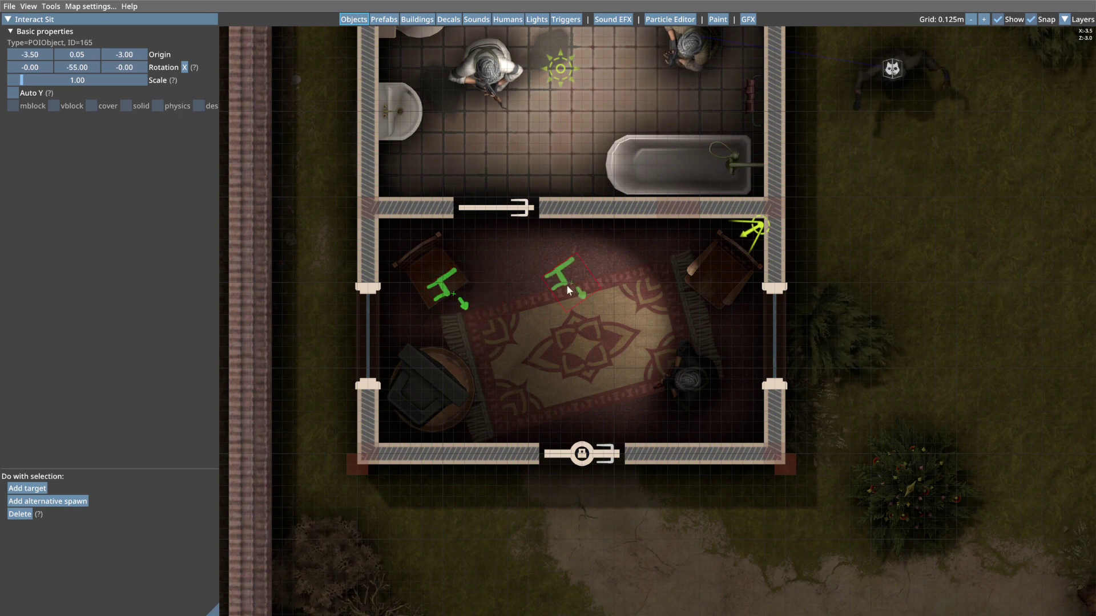
right_click(566, 285)
Add the Interact Sit marker as the Veteran Insurgent's target and move the insurgent to X -3.63, Z -2.88.
click(697, 395)
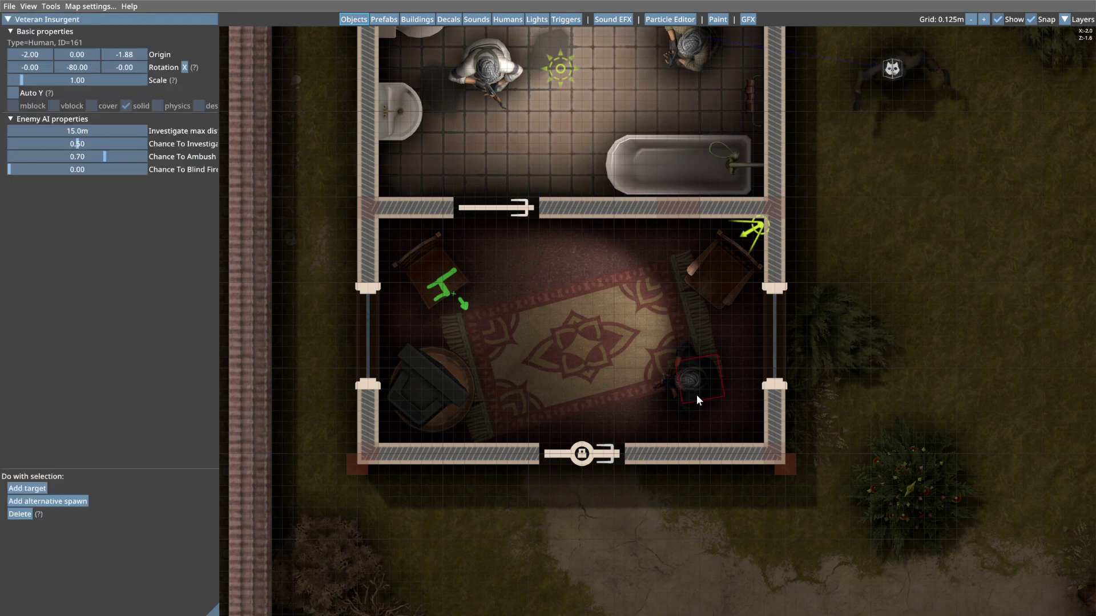
click(27, 489)
click(447, 292)
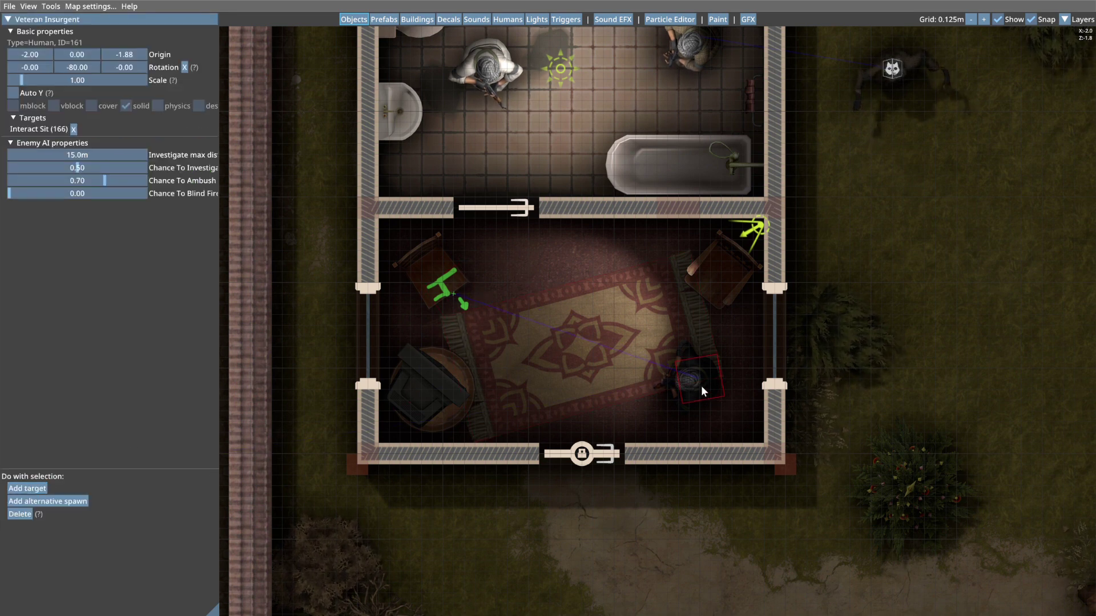
drag(701, 385, 590, 327)
scroll(594, 321, down, 3)
middle_drag(812, 351, 590, 332)
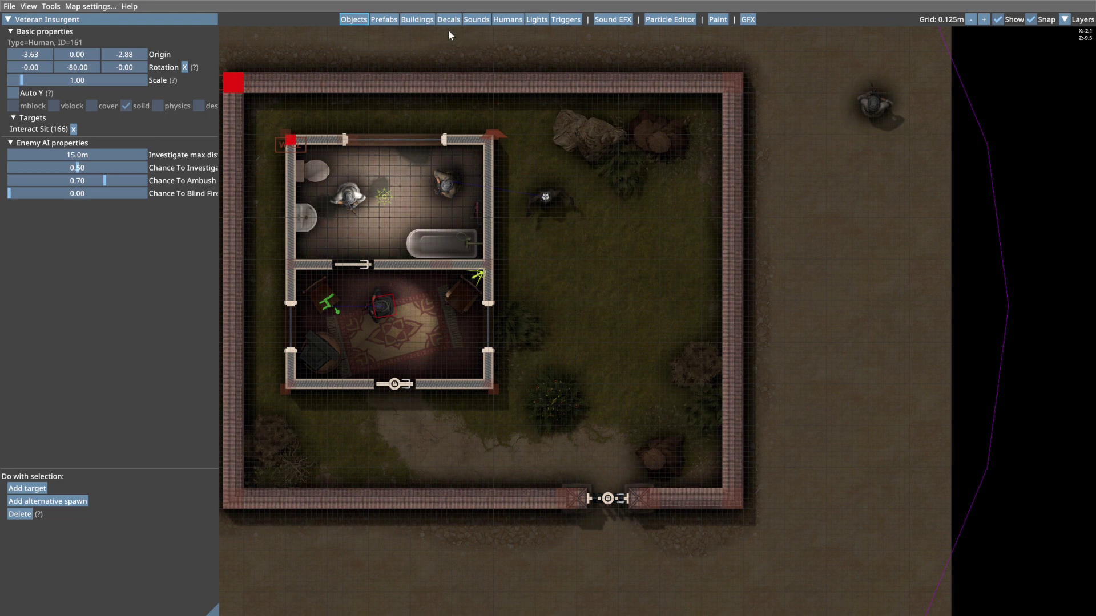
Place a Sniper Position with a SniperRifle in the yard beside the building at X 0.75, Z -1.75.
click(508, 20)
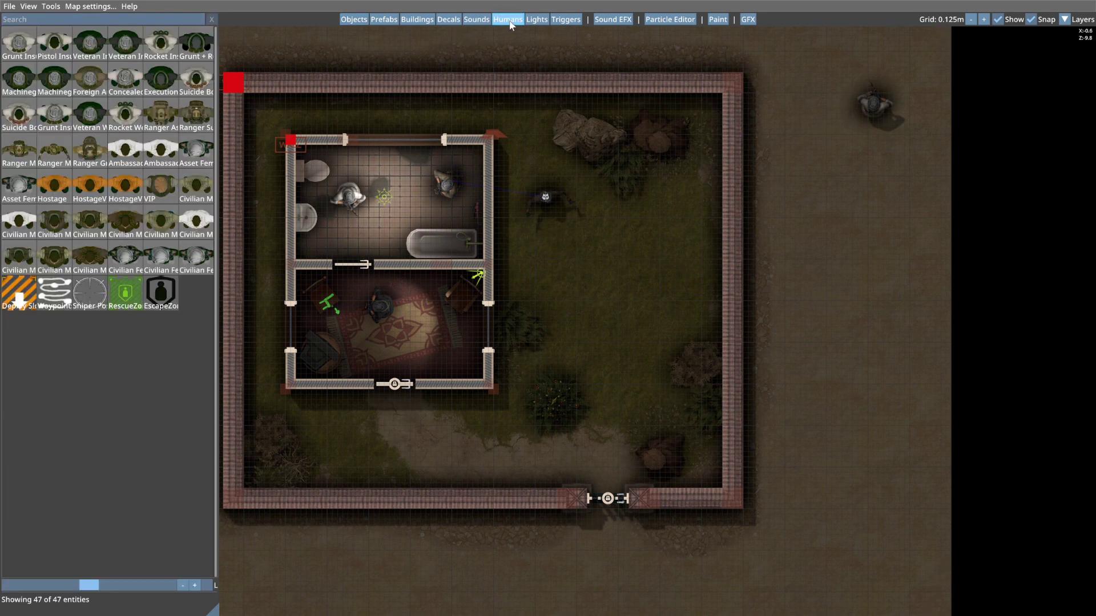
click(92, 295)
middle_drag(664, 286, 602, 77)
scroll(609, 187, down, 3)
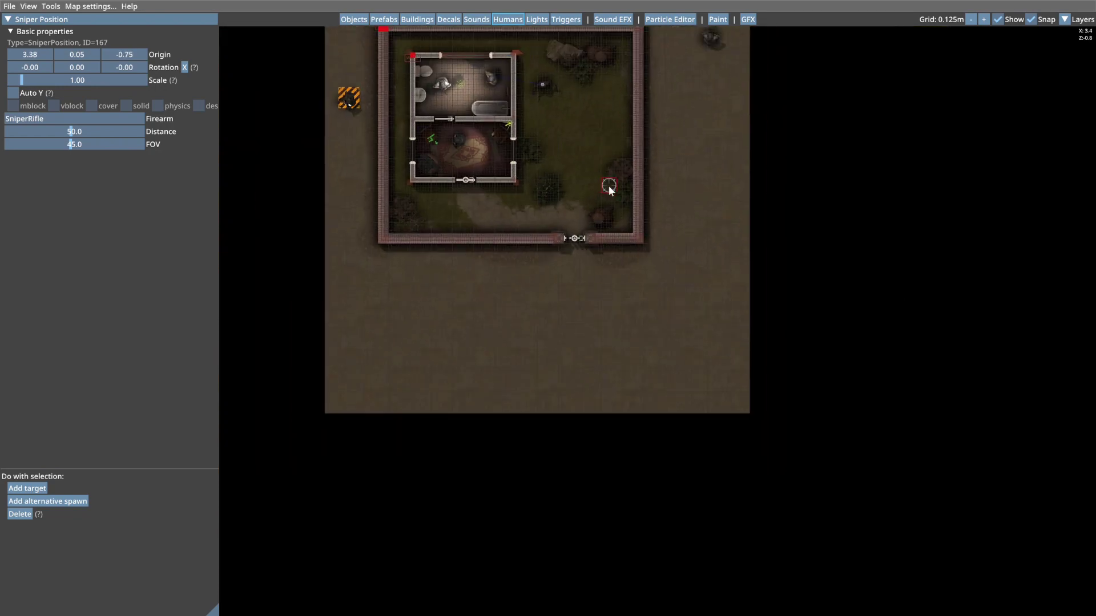
middle_drag(573, 153, 589, 208)
click(570, 218)
right_click(640, 248)
Rotate the Sniper Position around Y to -85 so its field of view turns sideways across the map.
click(572, 221)
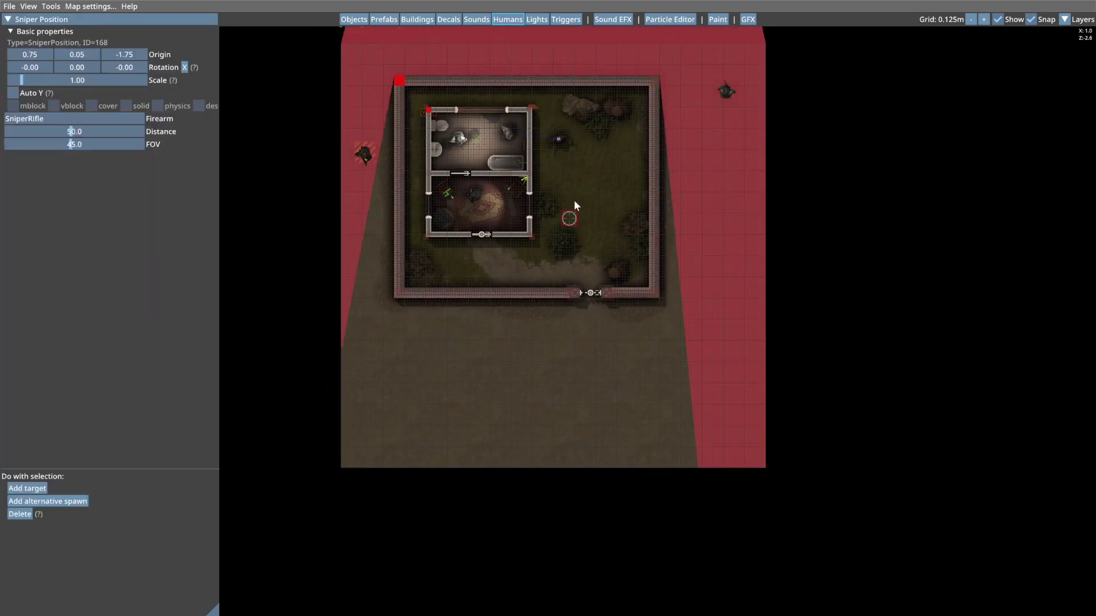
middle_drag(597, 132, 588, 272)
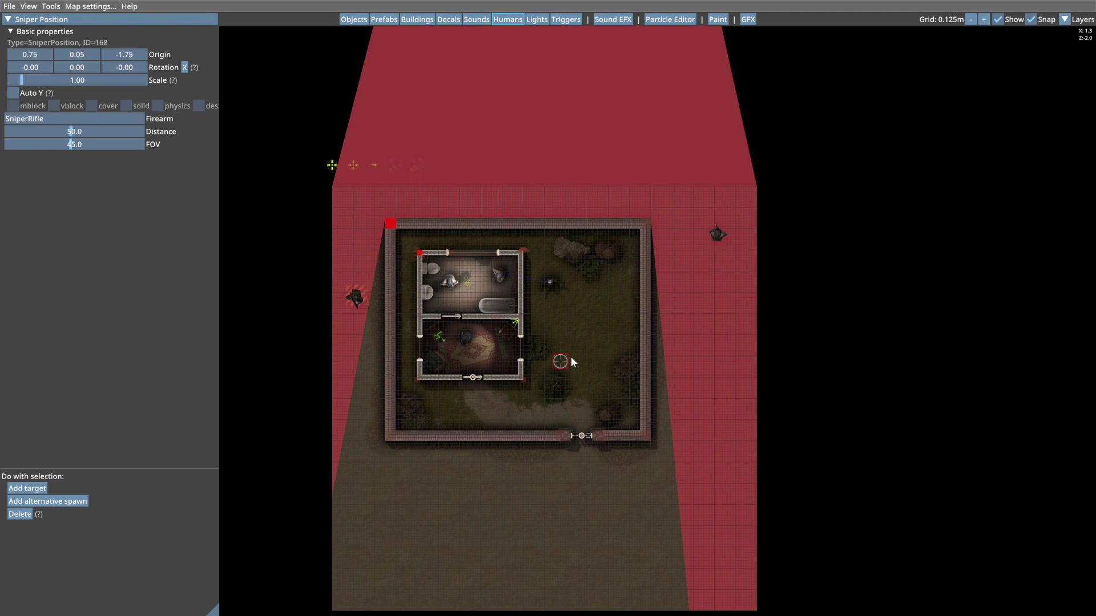
ctrl+scroll(571, 358, down, 17)
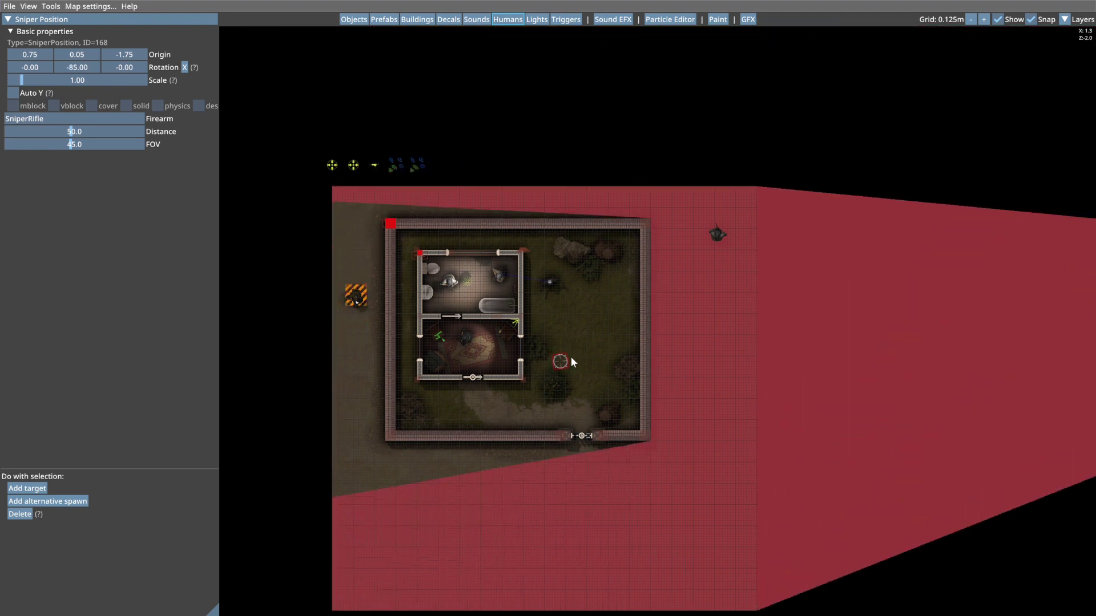
Delete the Sniper Position from the yard beside the building.
ctrl+scroll(572, 362, down, 1)
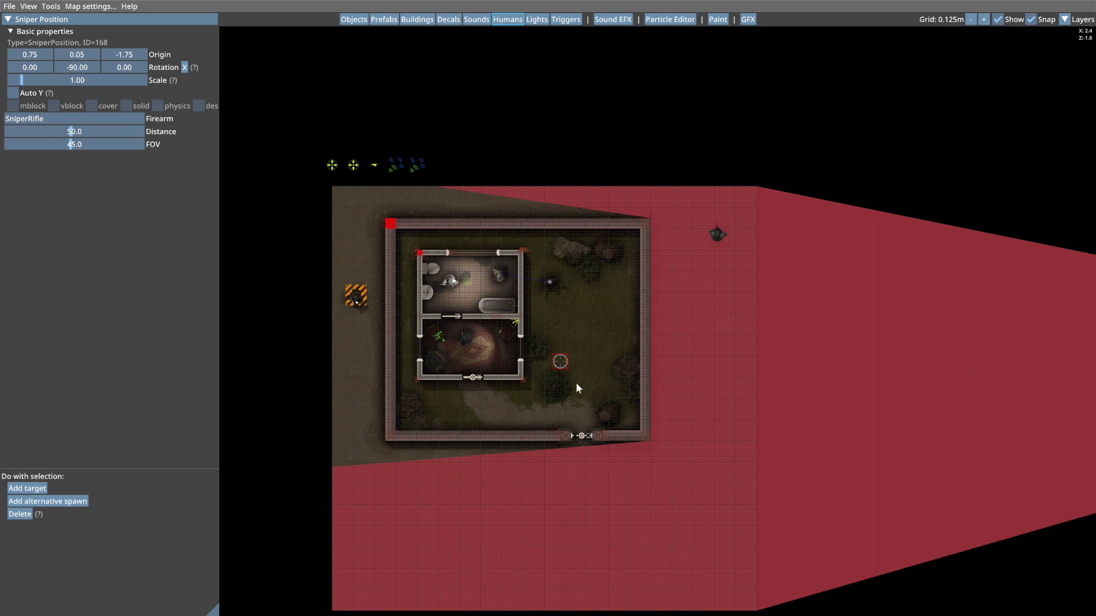
click(373, 386)
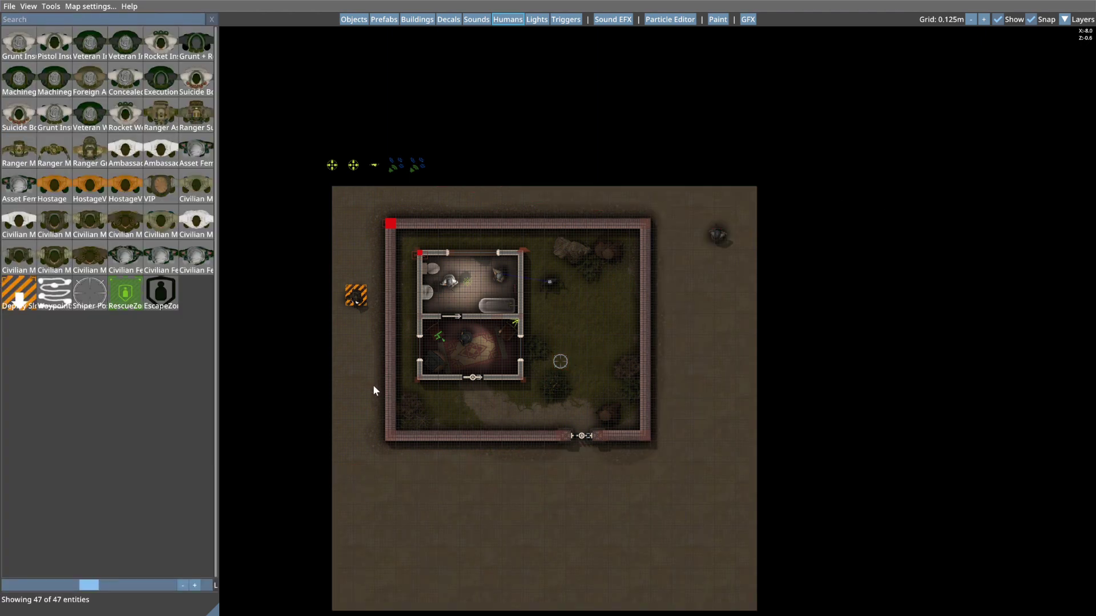
click(561, 362)
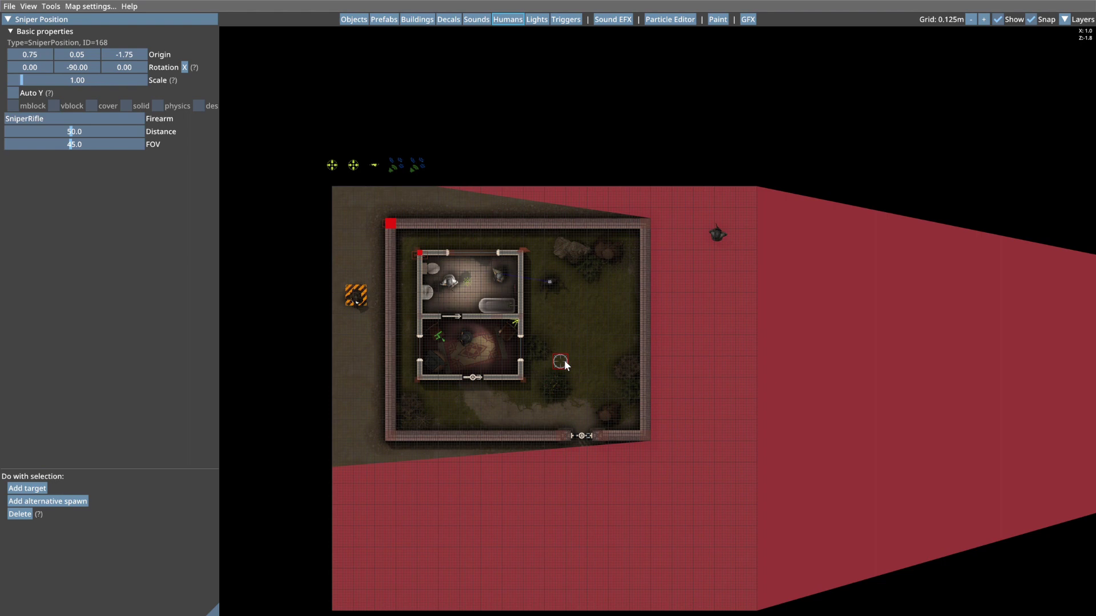
key(Delete)
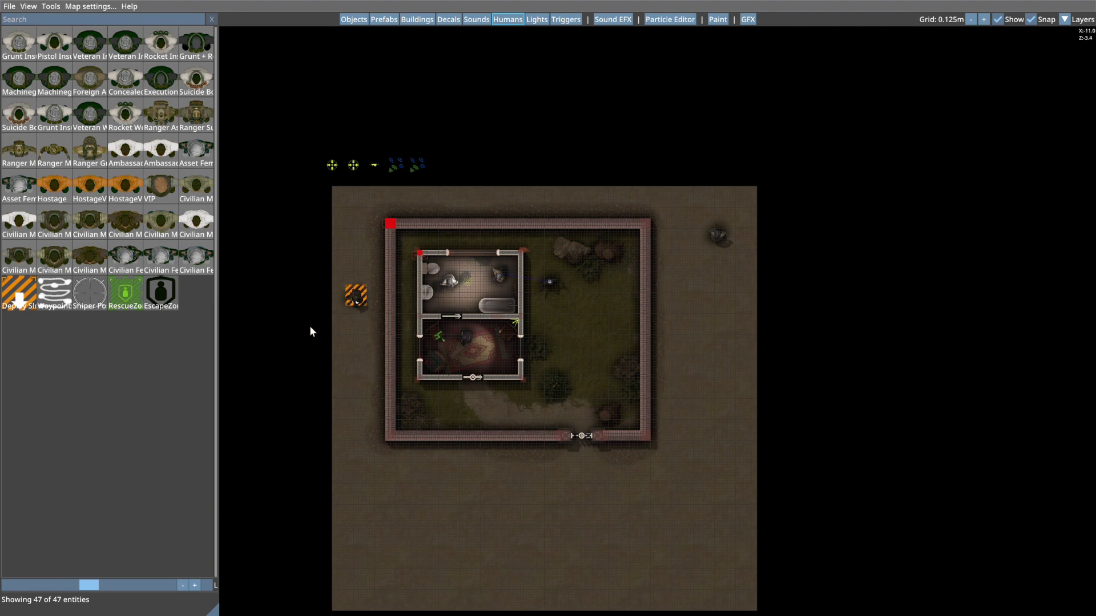
Place a RescueZone outside the fence, just below the lower-left corner of the yard.
click(126, 294)
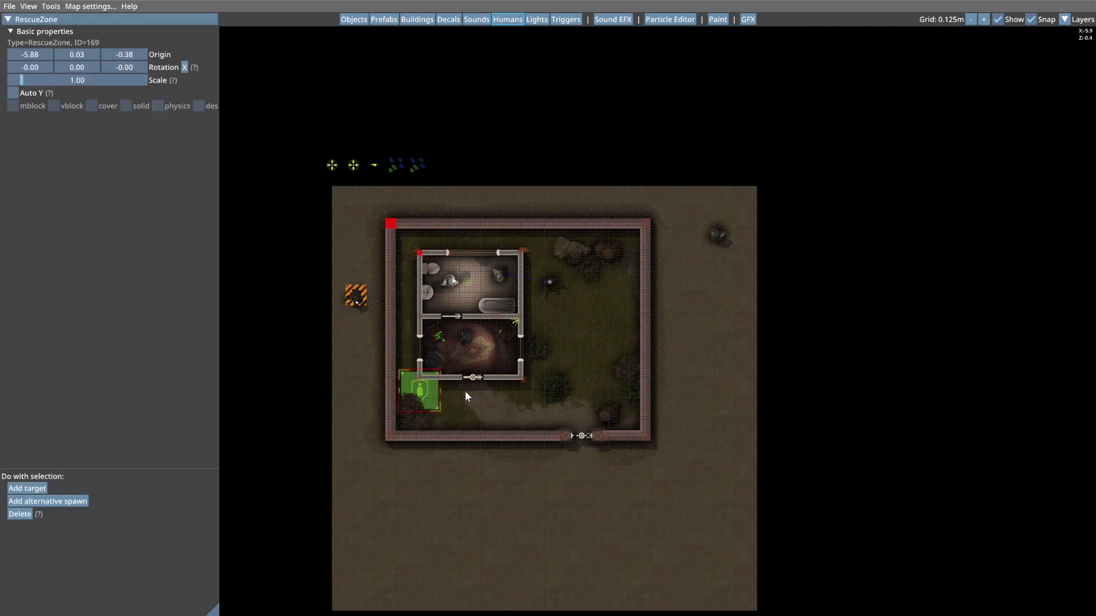
click(330, 382)
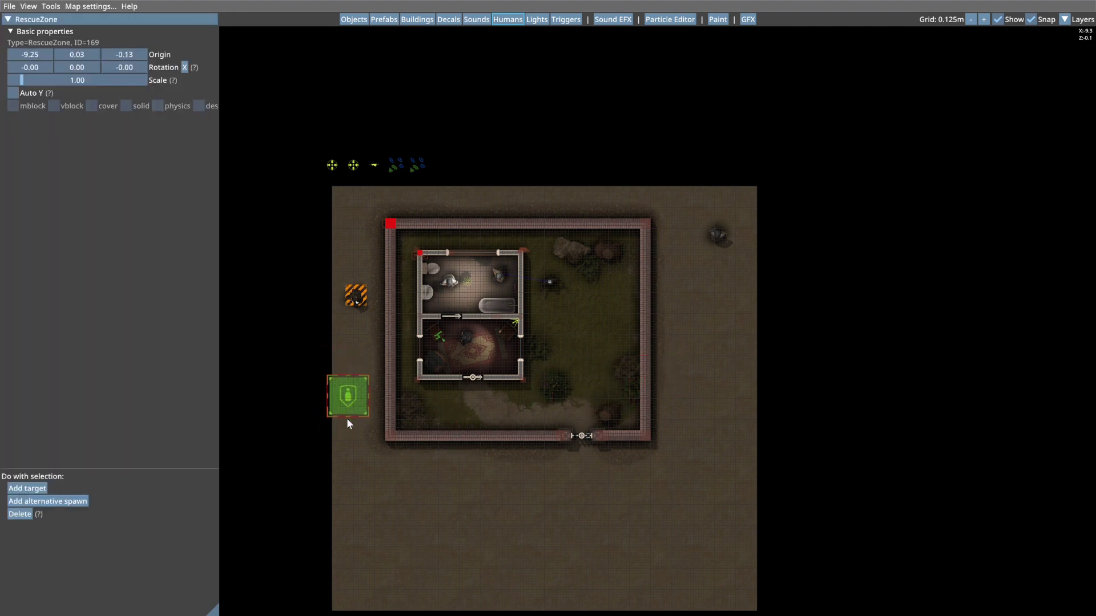
click(364, 484)
right_click(520, 485)
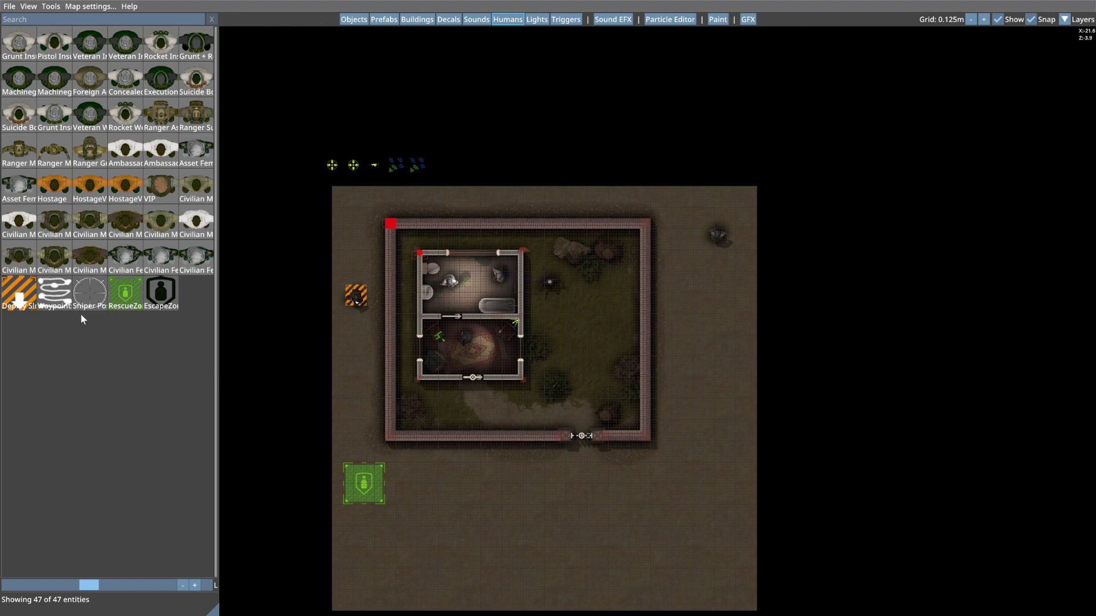
Place two more Deploy Slots in a column above the existing one, outside the fence's left side.
click(19, 292)
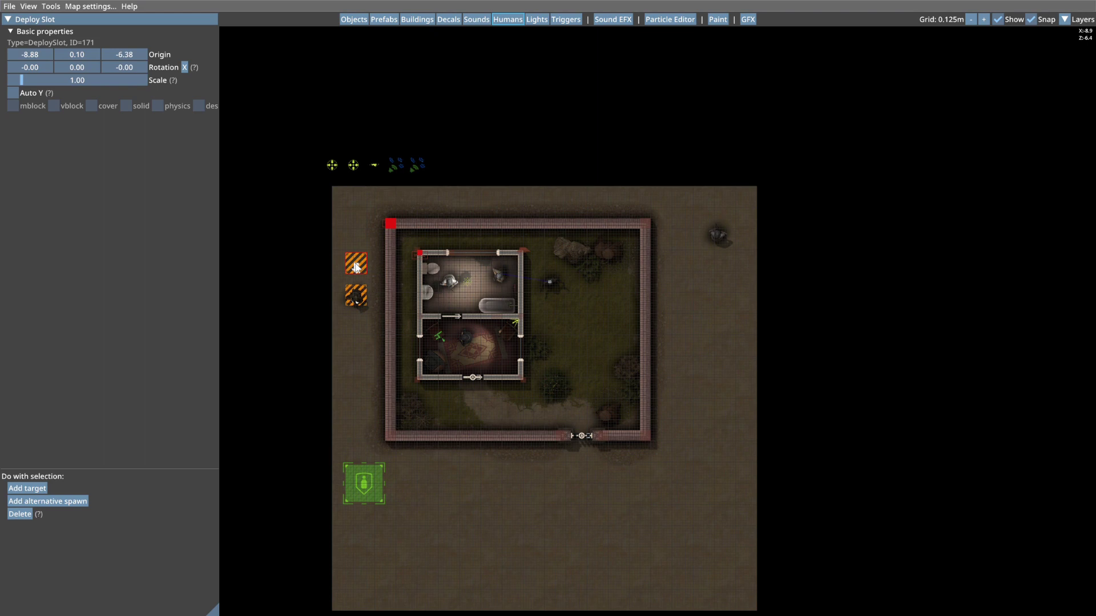
click(353, 262)
right_click(524, 203)
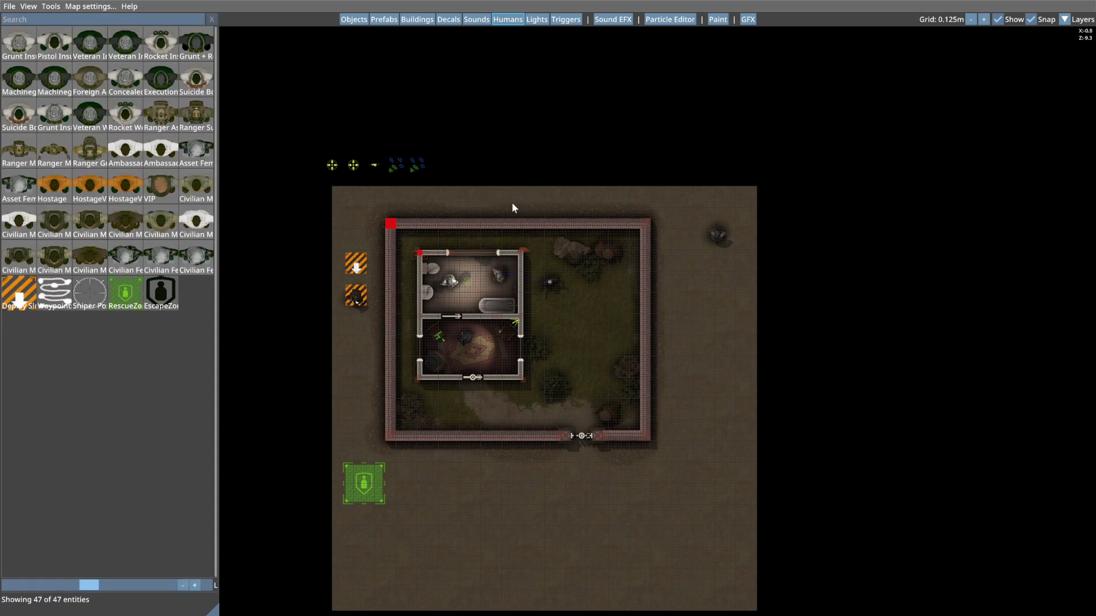
click(19, 292)
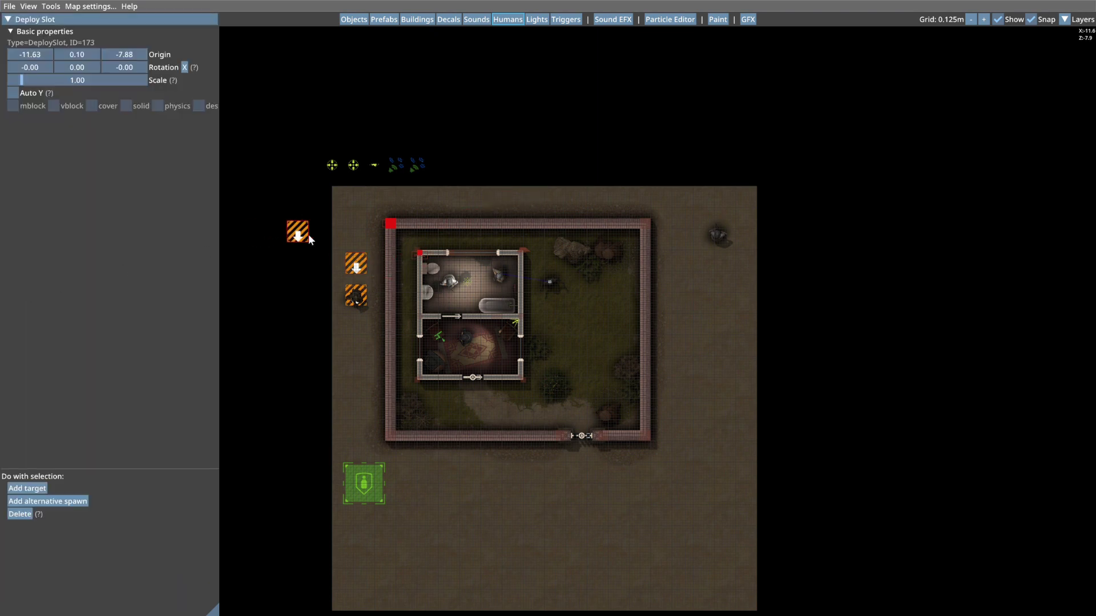
click(354, 237)
right_click(433, 194)
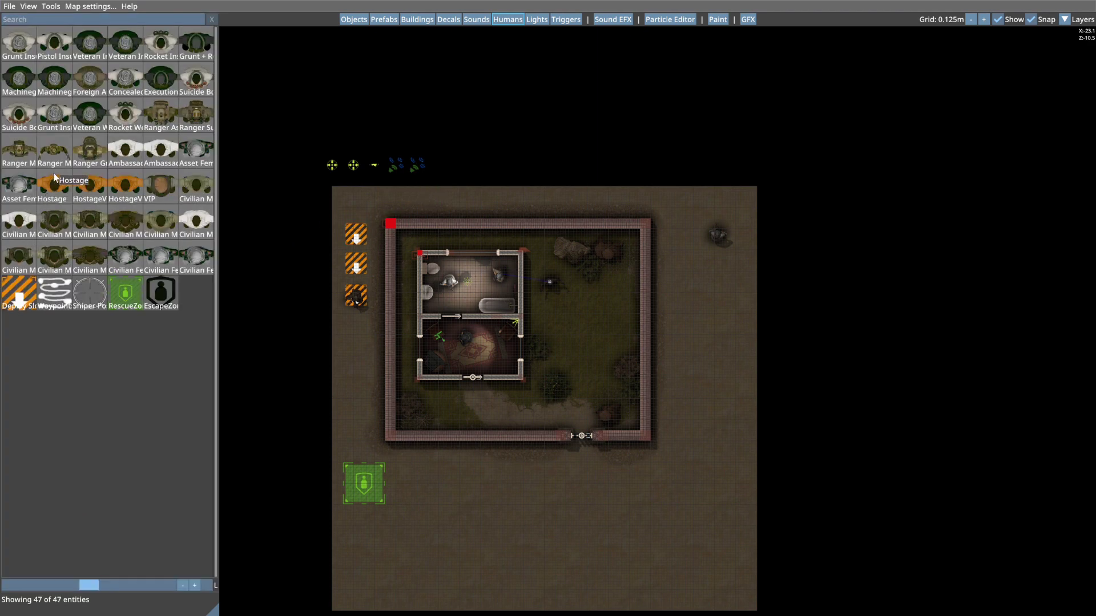
Place a Ranger on each of the two new Deploy Slots, and delete the one on the uppermost slot.
click(160, 117)
click(355, 264)
right_click(514, 167)
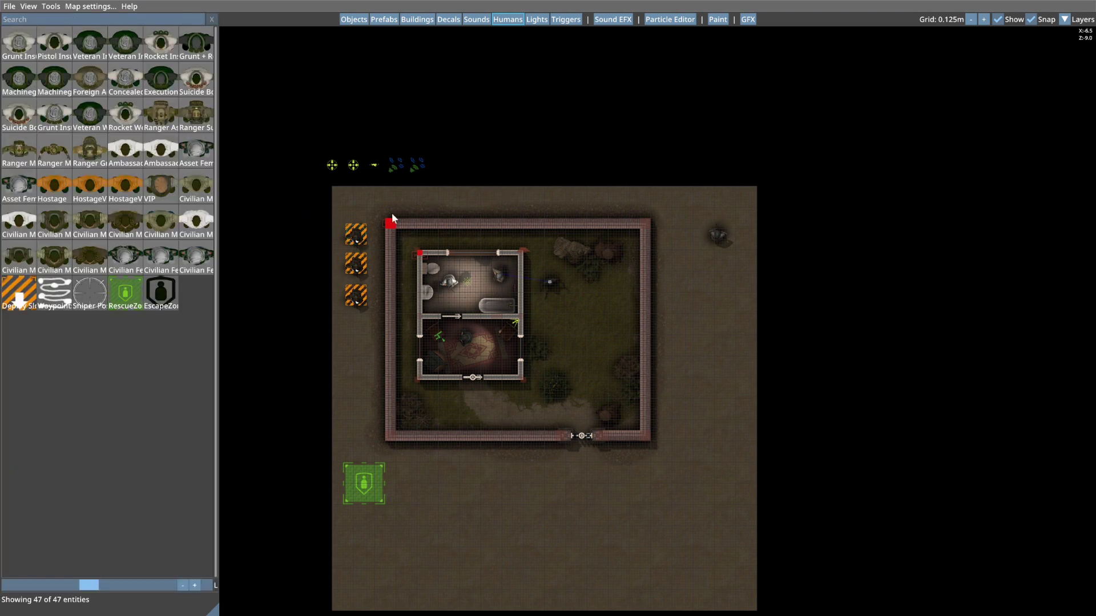
click(357, 237)
key(Delete)
Draw a zigzag Waypoints path from X 6.38, Z -5.25 down the fence's right side, ending below the yard after six points.
scroll(626, 325, up, 2)
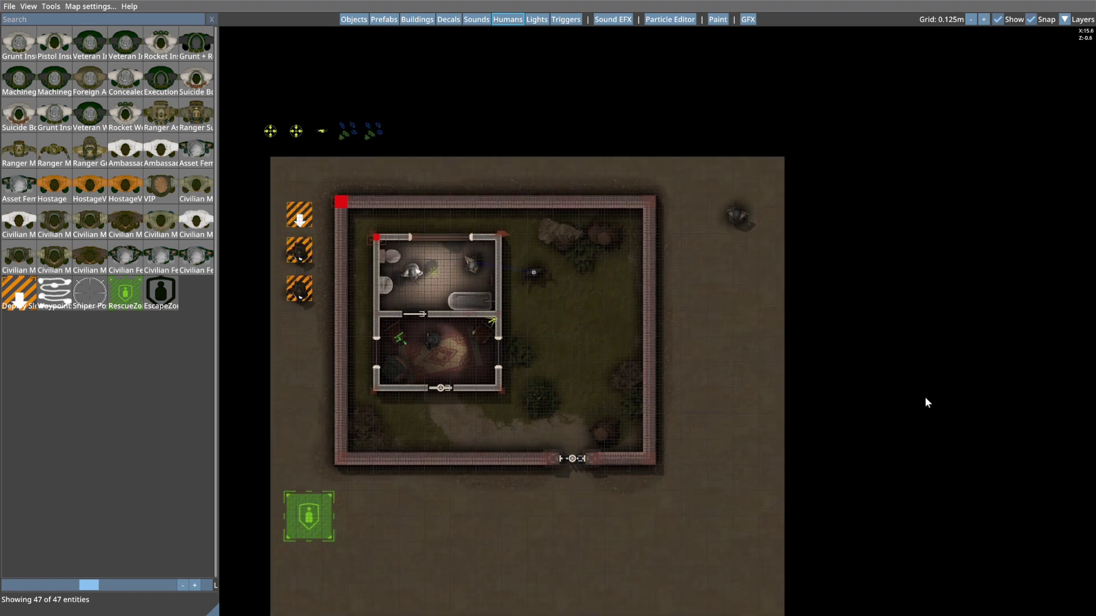
click(54, 293)
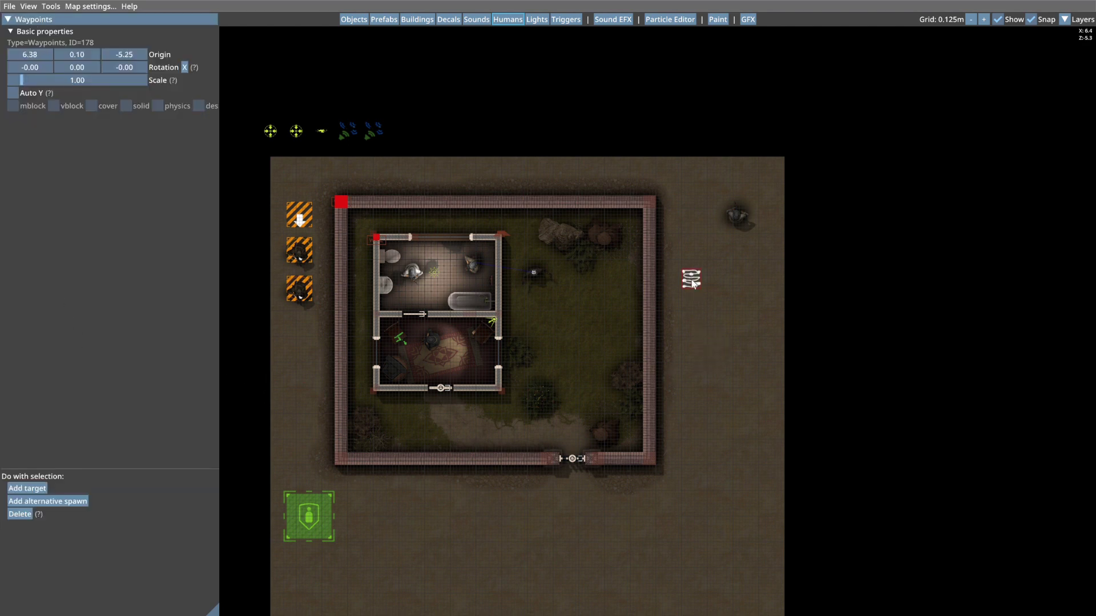
click(693, 284)
click(724, 319)
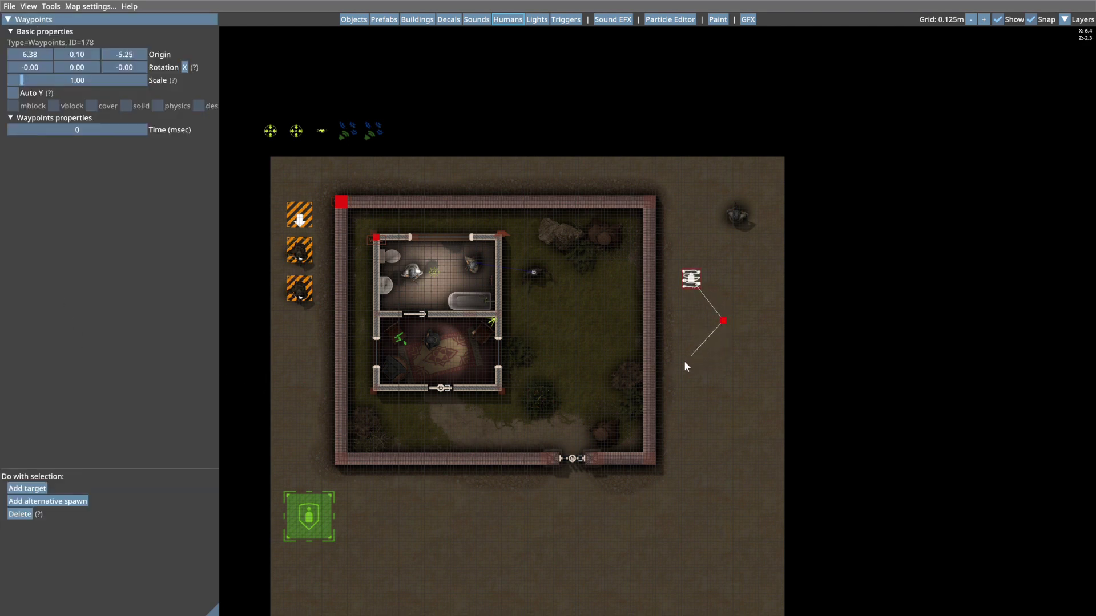
click(739, 455)
click(675, 497)
click(748, 561)
click(483, 536)
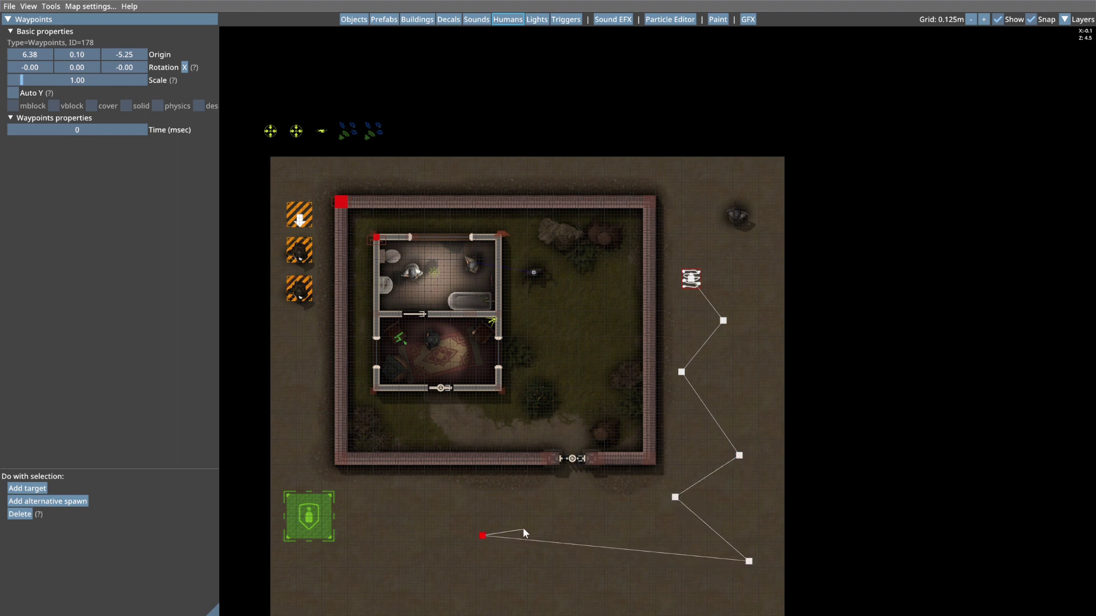
key(Escape)
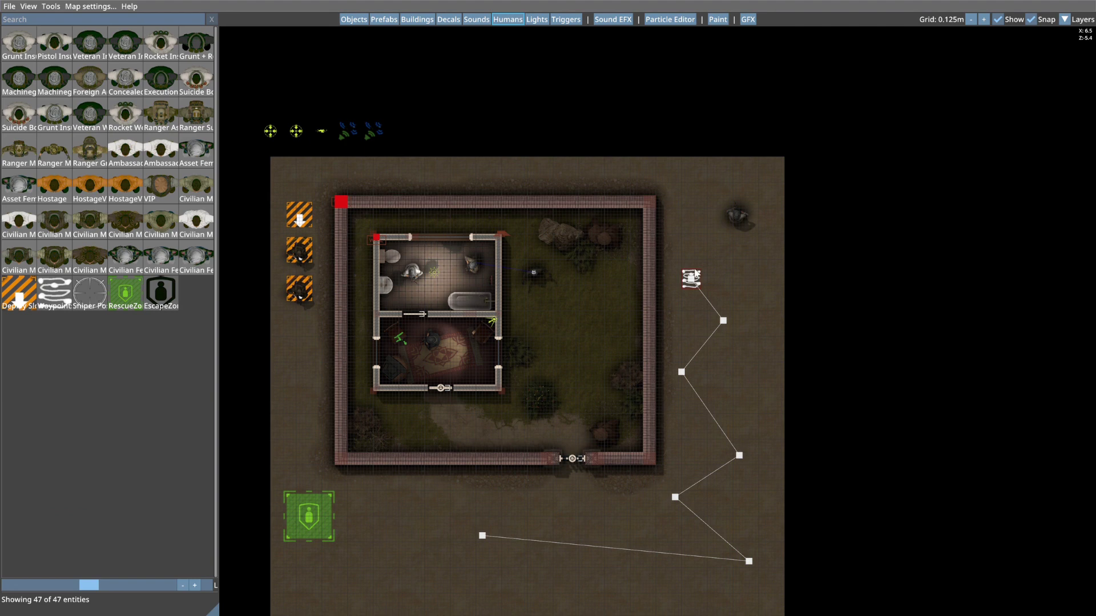
Add the Waypoints path as a target of the Grunt Insurgent outside the fence.
click(732, 215)
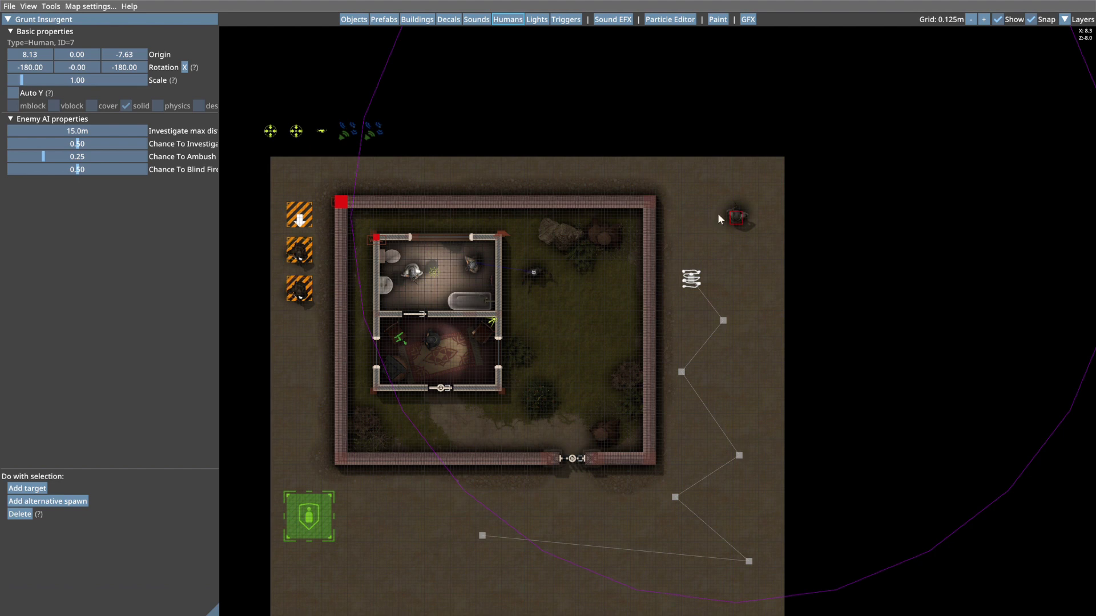
click(31, 490)
click(690, 281)
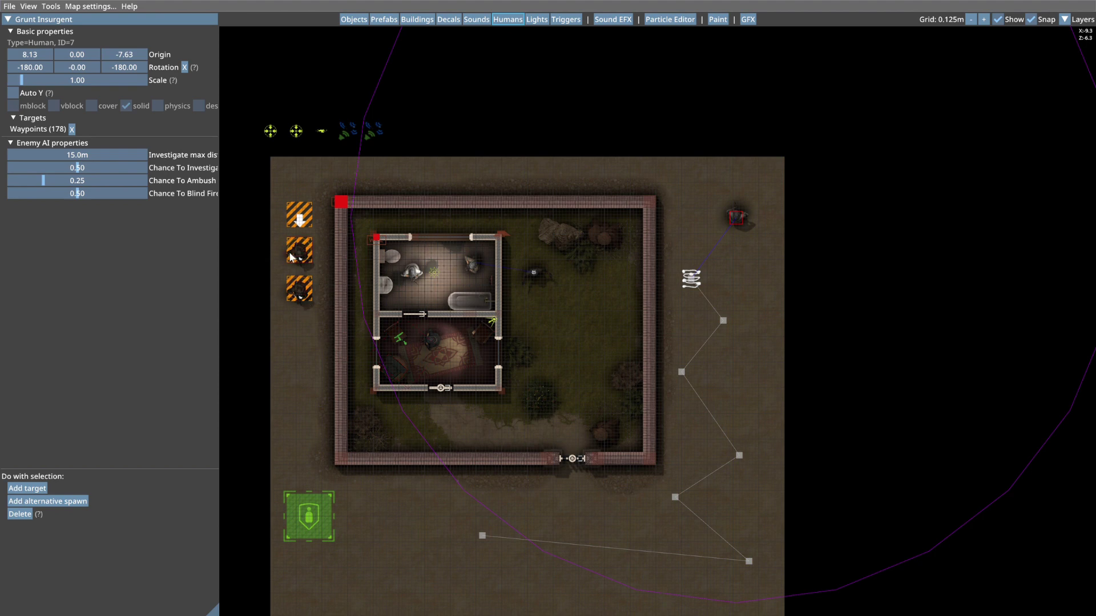
Place a Trigger beside the RescueZone at X -6.38, Z 3.63.
click(565, 19)
click(303, 469)
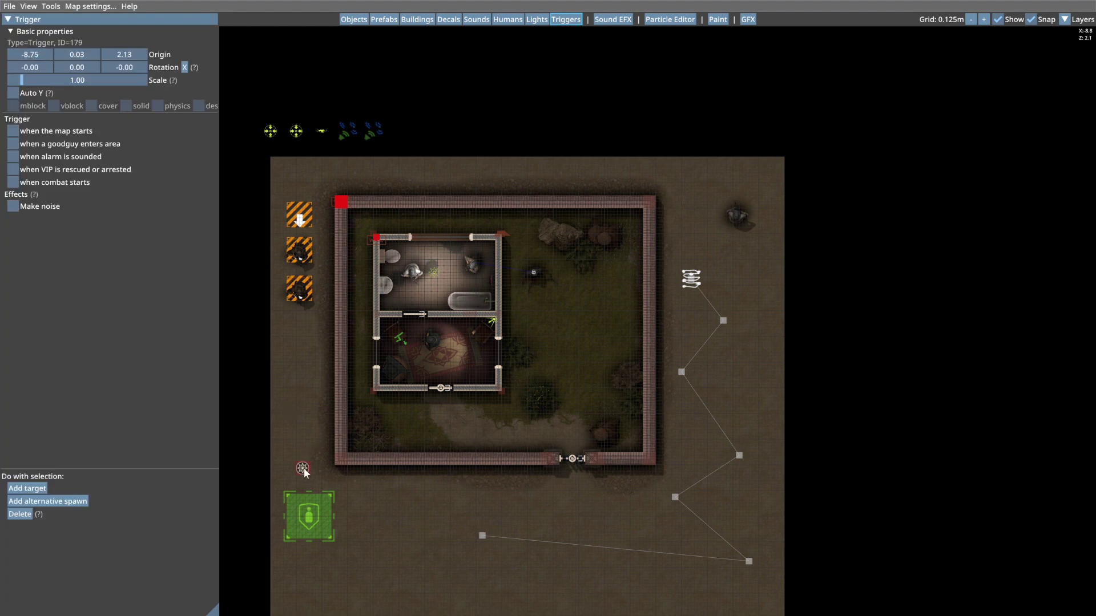
drag(308, 470, 367, 494)
mouse_move(364, 506)
mouse_down()
mouse_move(560, 491)
mouse_move(752, 222)
mouse_move(714, 268)
mouse_up()
key(Delete)
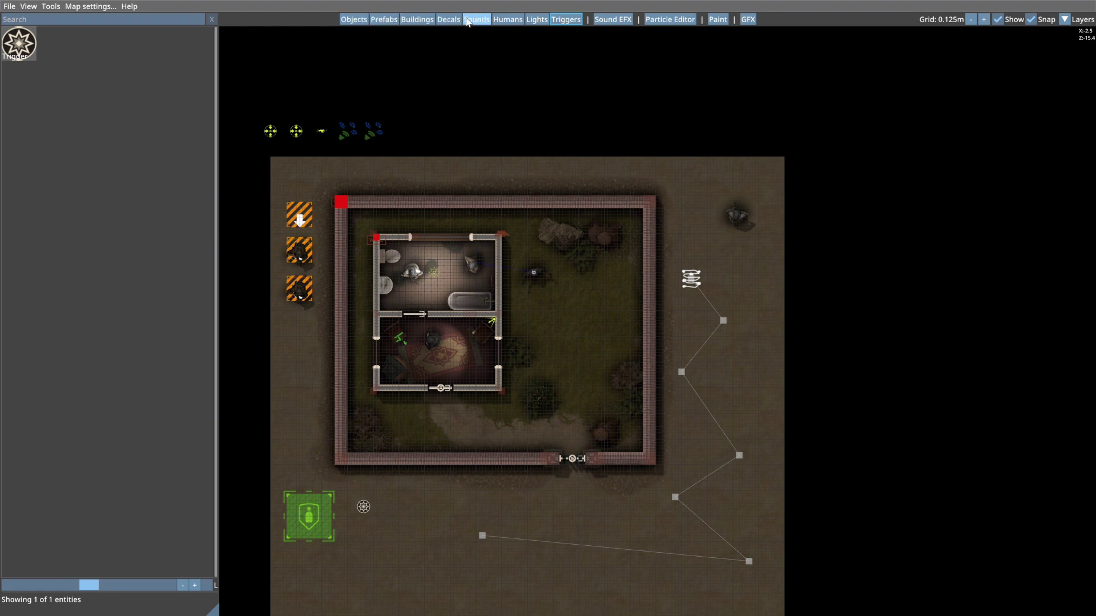
Place a Machinegunner outside the fence, just below the Grunt Insurgent.
click(507, 19)
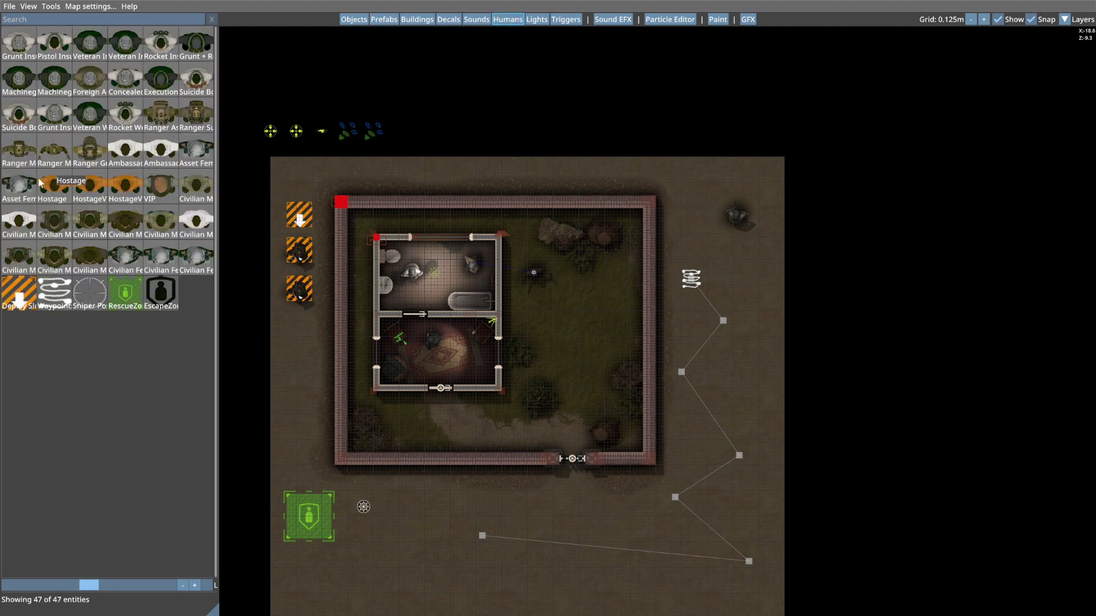
click(19, 86)
click(721, 277)
click(755, 308)
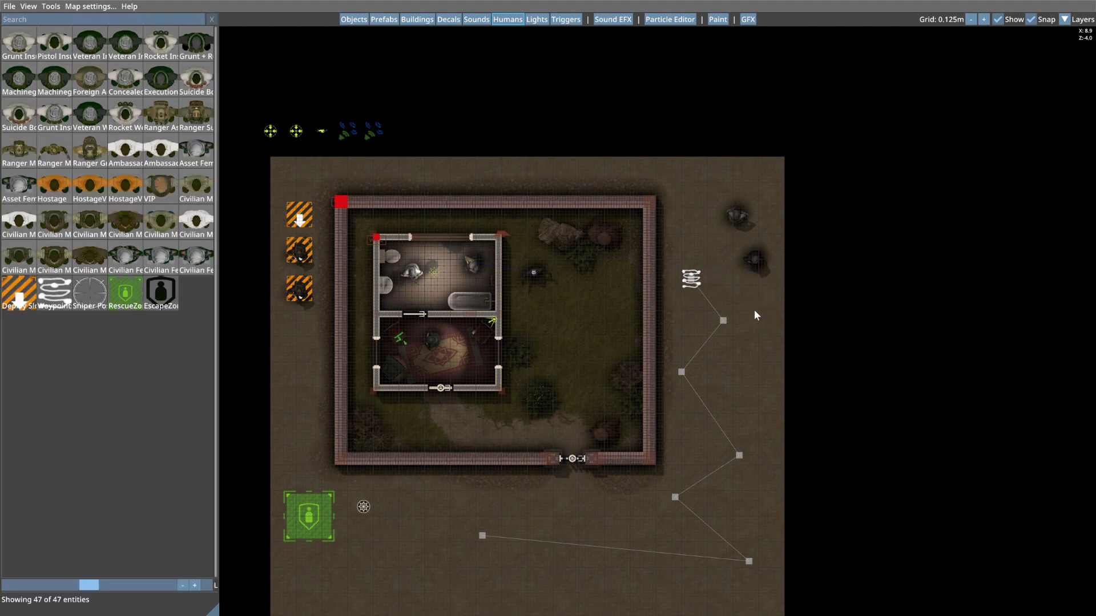
Add the Machinegunner and the Waypoints path as targets of the Trigger beside the RescueZone.
click(691, 279)
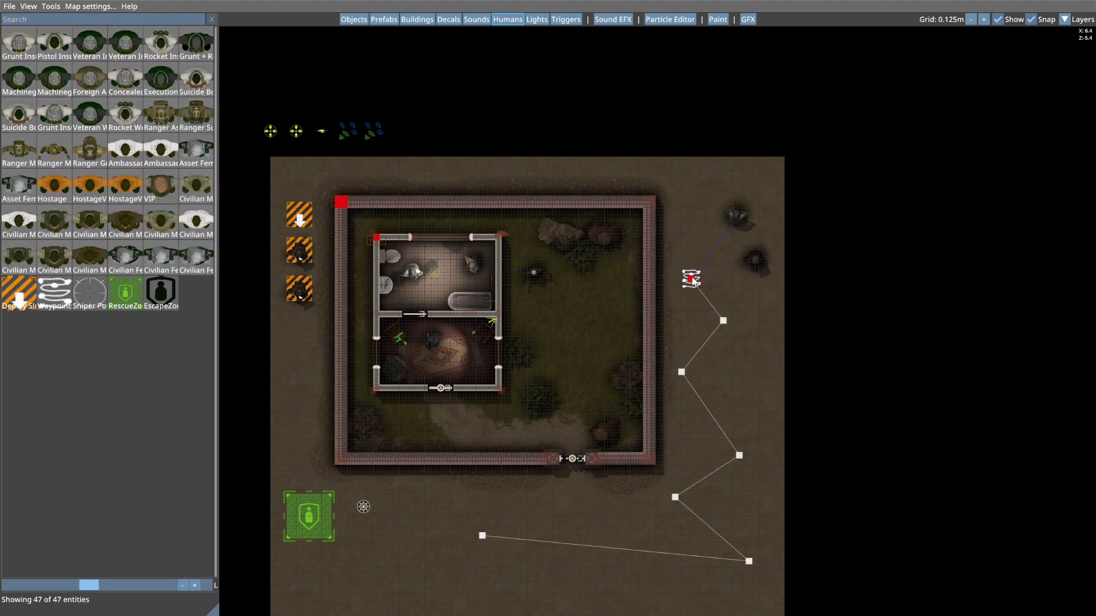
click(365, 518)
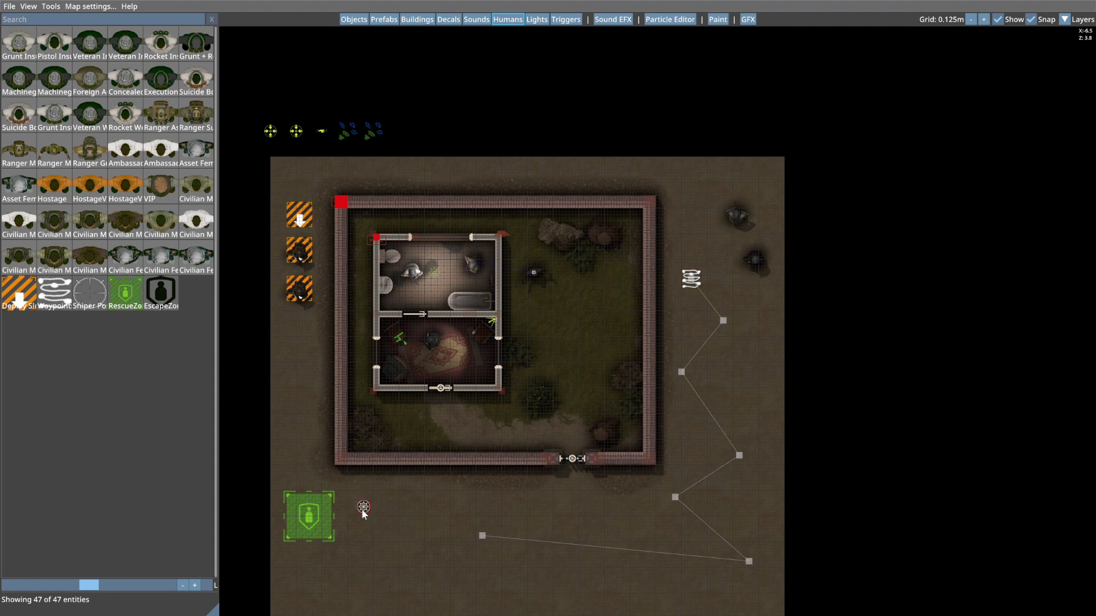
click(361, 509)
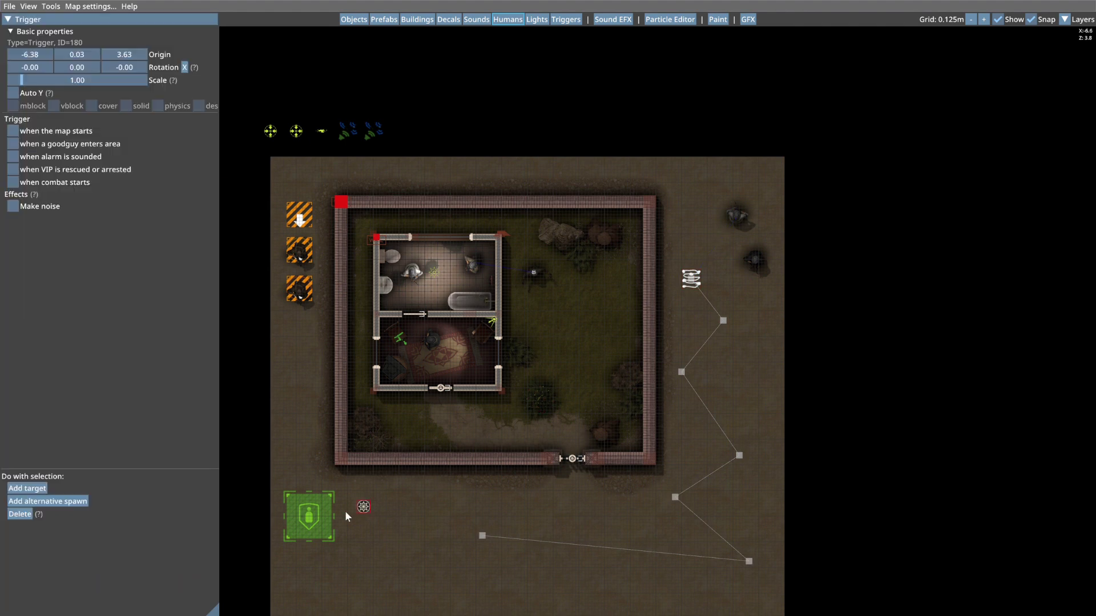
click(27, 488)
click(730, 318)
click(757, 260)
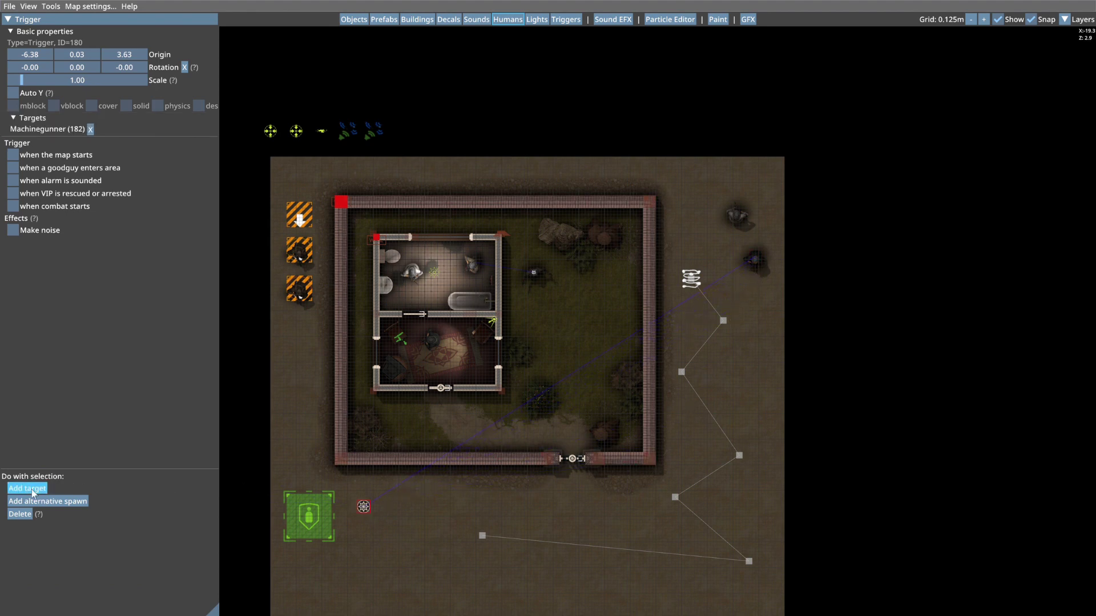
click(691, 279)
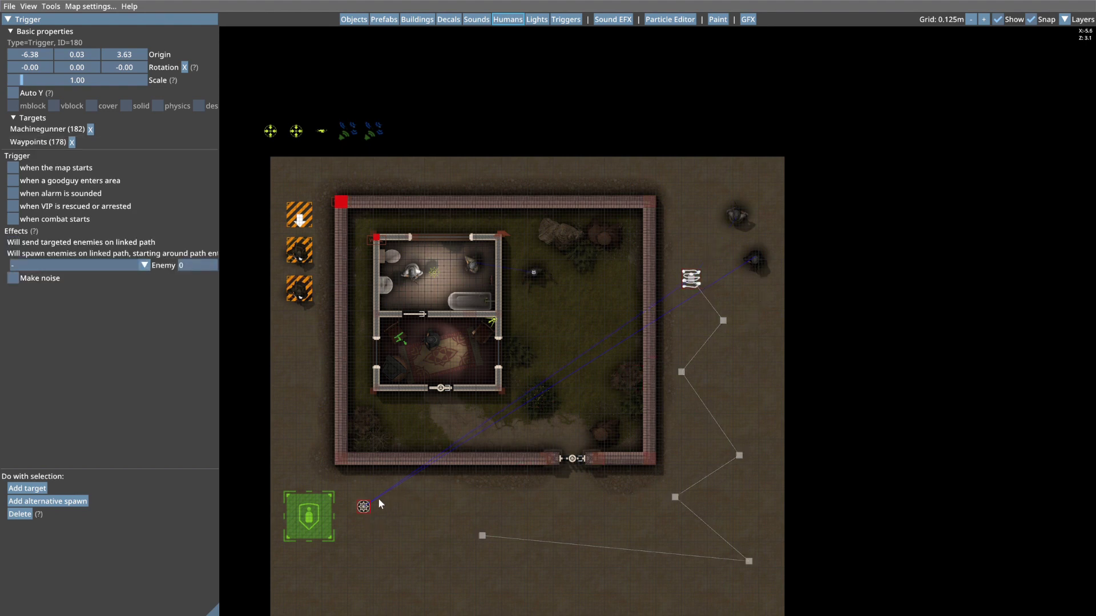
Set the Trigger to fire when a goodguy enters area, with radius 1.600, and spawn 1 Foreign Advisor on the linked path.
click(13, 181)
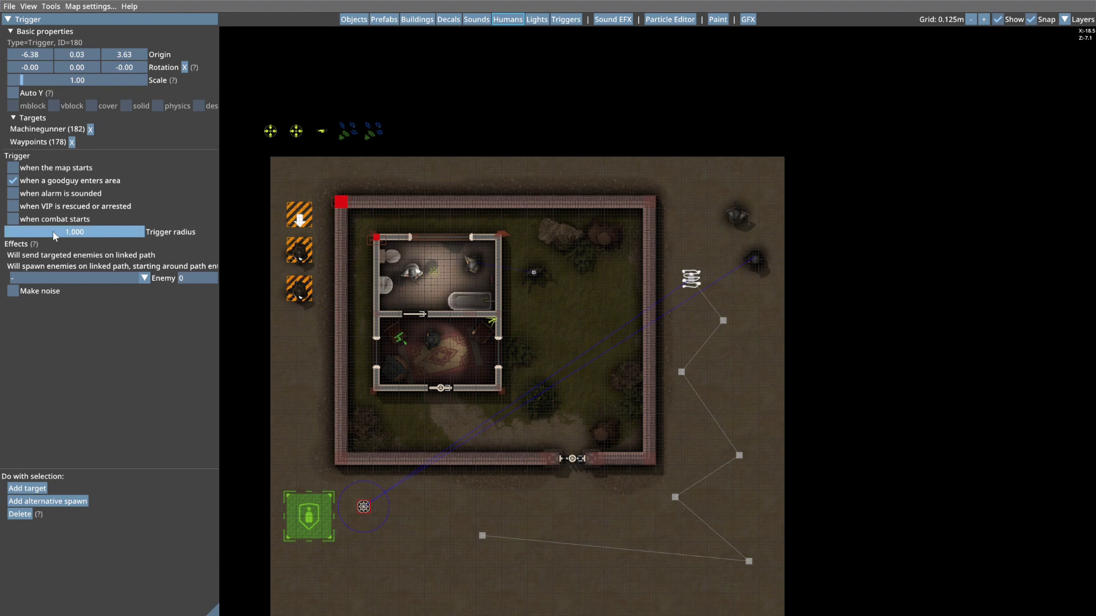
drag(60, 236, 61, 236)
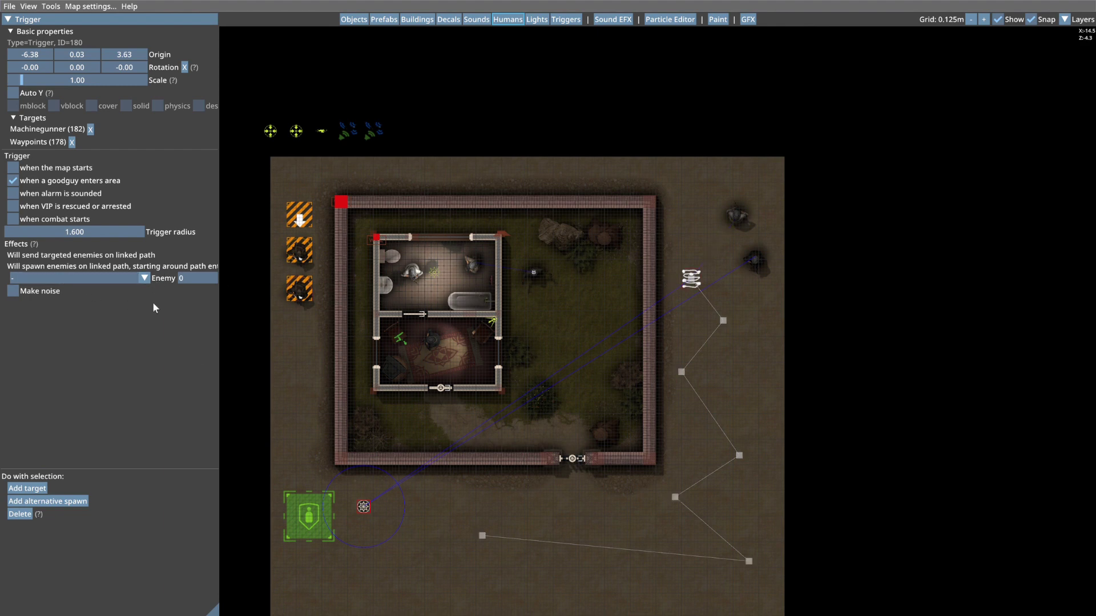
click(144, 278)
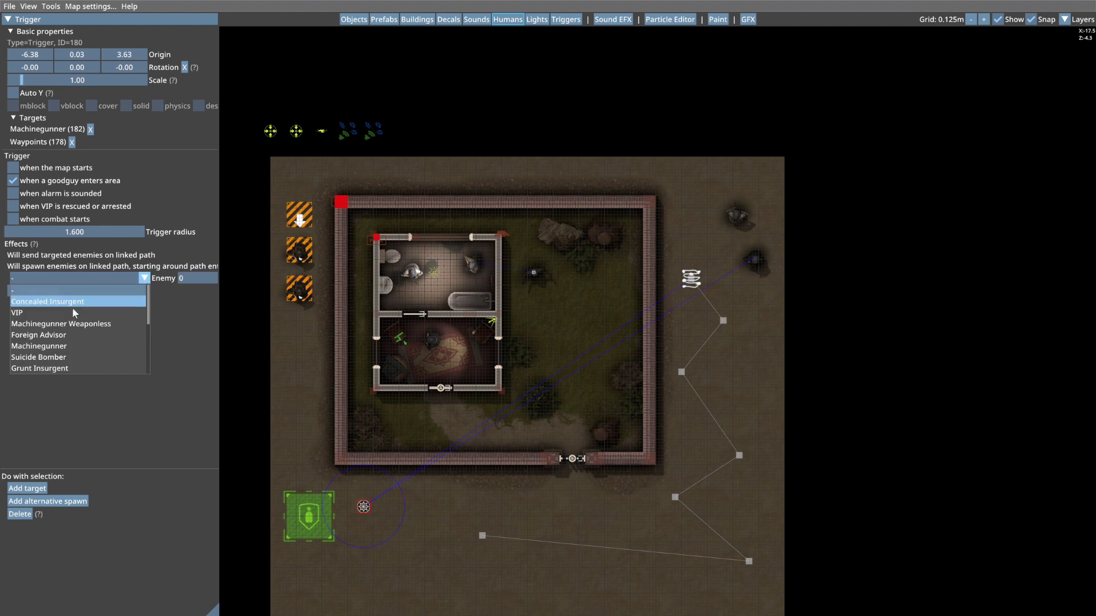
click(61, 336)
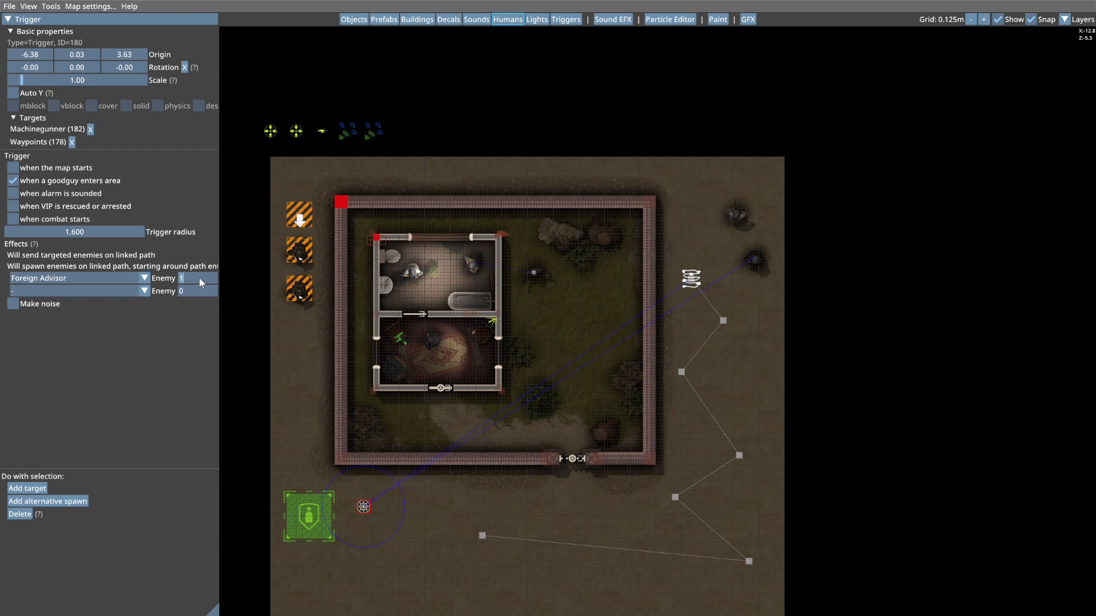
click(346, 503)
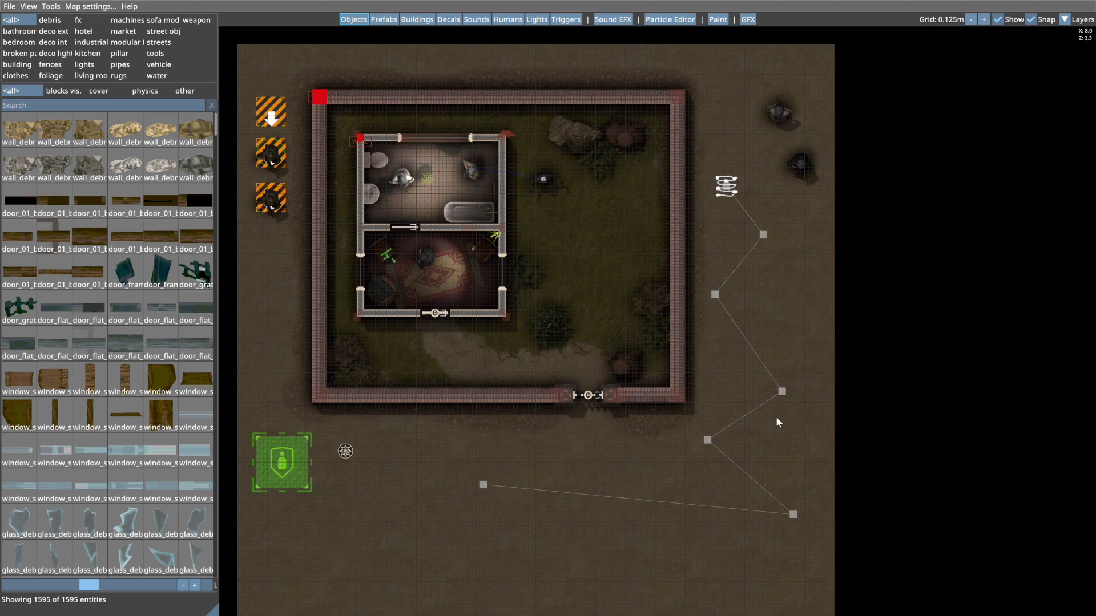
click(484, 485)
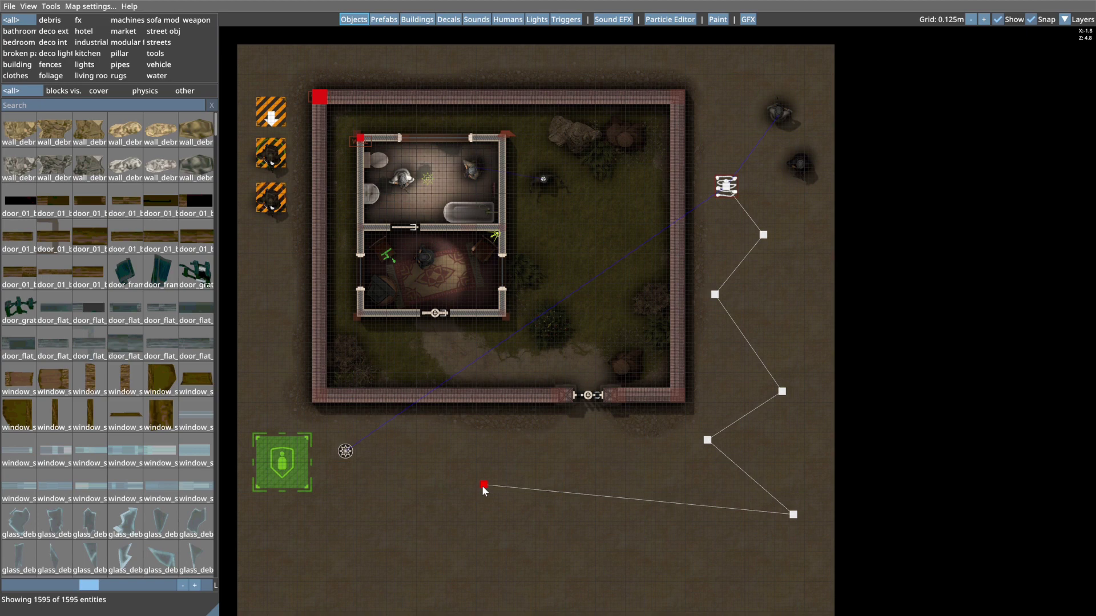
click(621, 361)
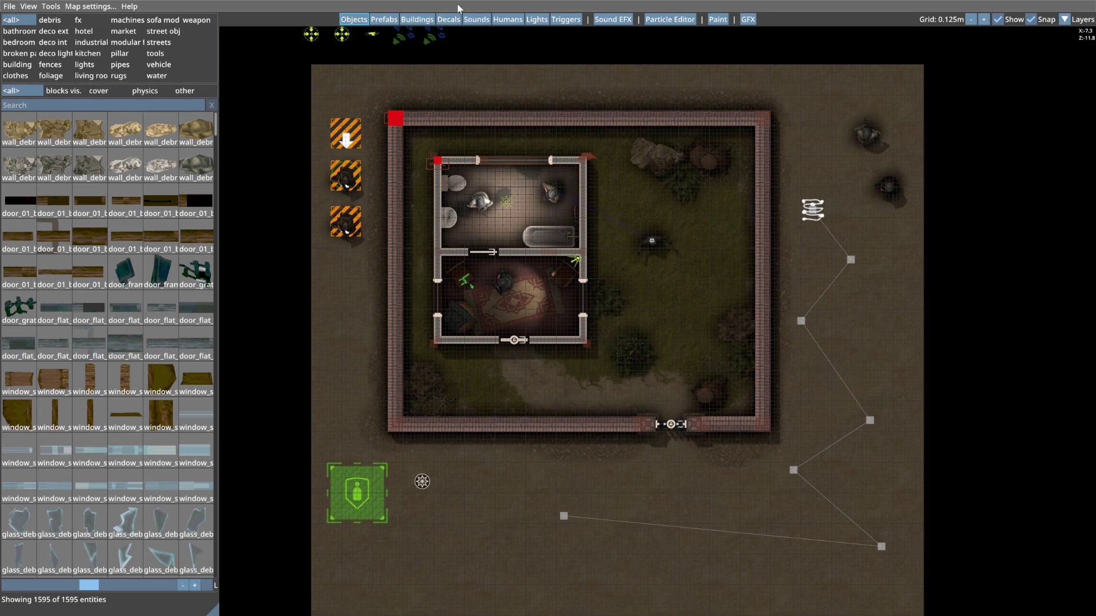
Place a Light Spot just outside the fence beside the gate, at about X 0.75, Z 2.38.
click(537, 19)
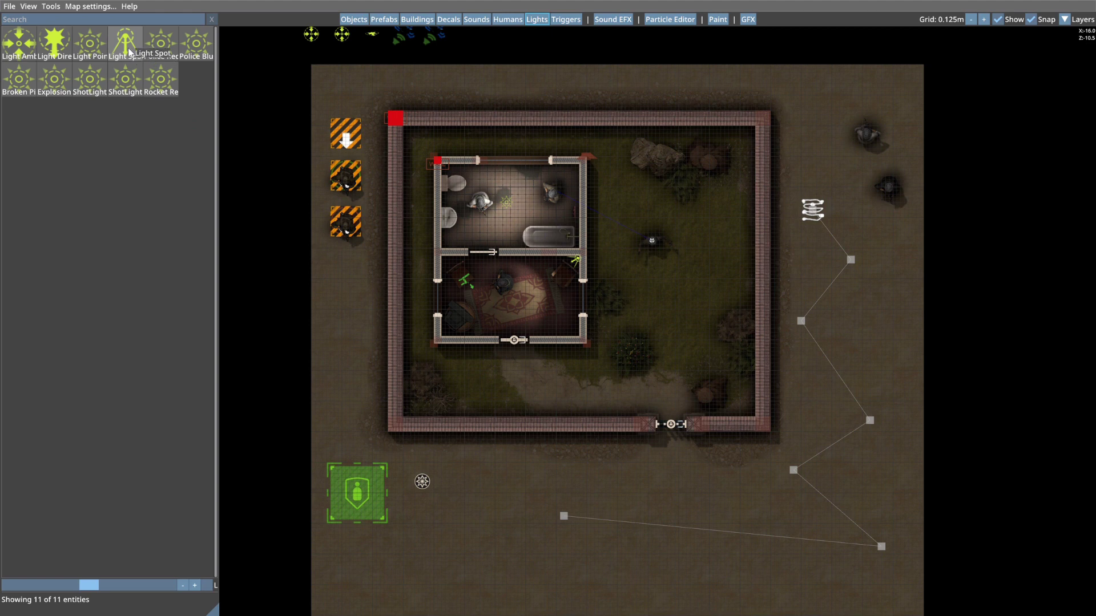
drag(129, 52, 679, 484)
right_click(688, 482)
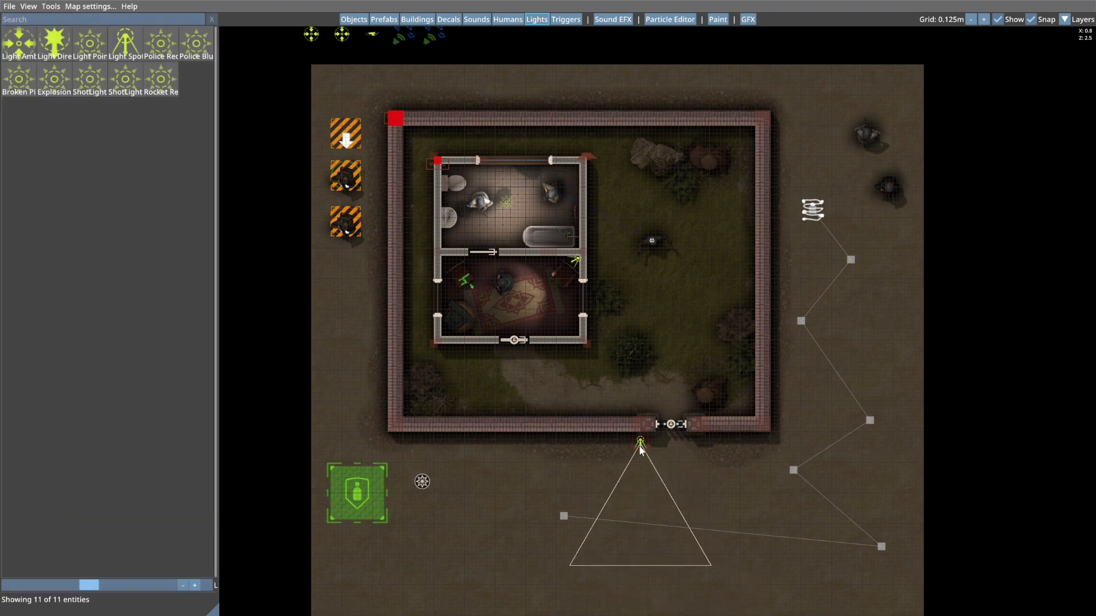
click(640, 447)
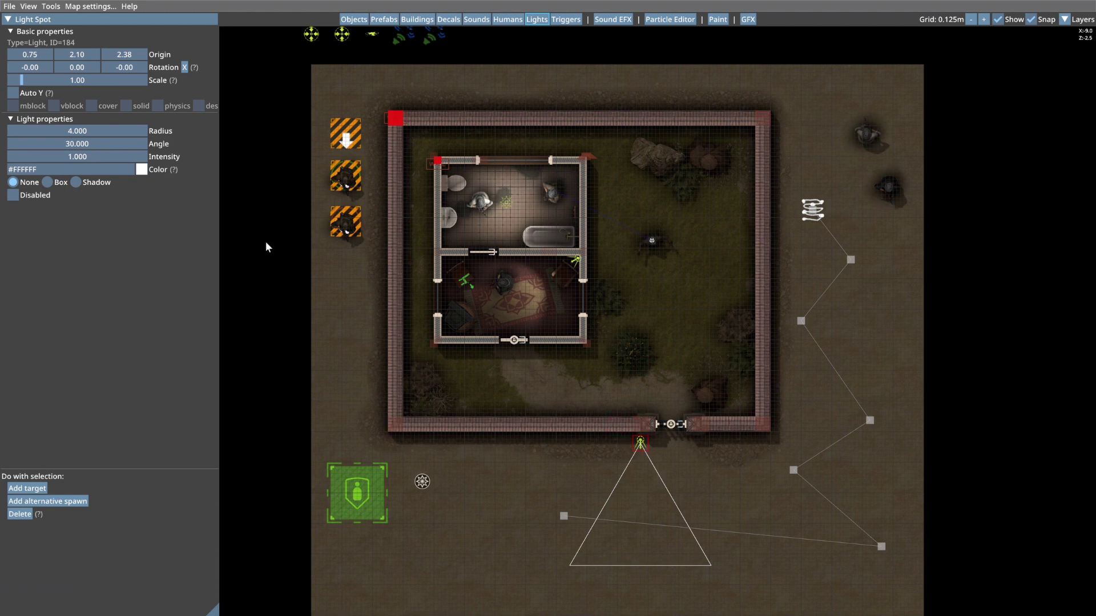
Set the Light Spot's intensity to 6.000 and rotate it to 45.00, 5.00 so it lights the ground outside the gate.
drag(60, 157, 262, 164)
ctrl+scroll(637, 499, up, 2)
ctrl+scroll(638, 499, down, 1)
shift+scroll(637, 498, down, 9)
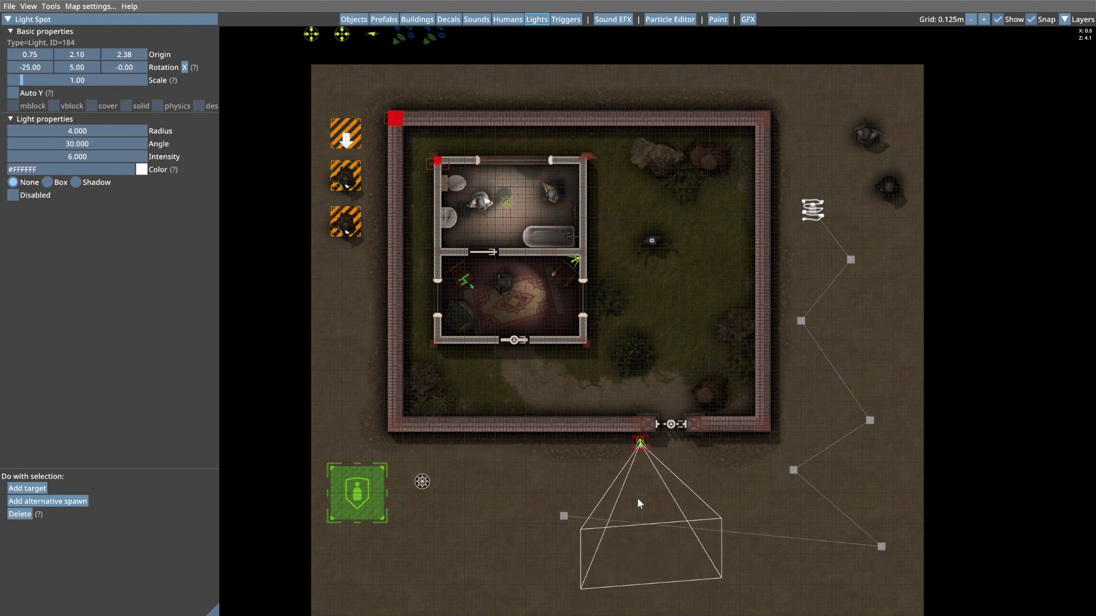
shift+scroll(637, 498, up, 5)
shift+scroll(636, 498, up, 12)
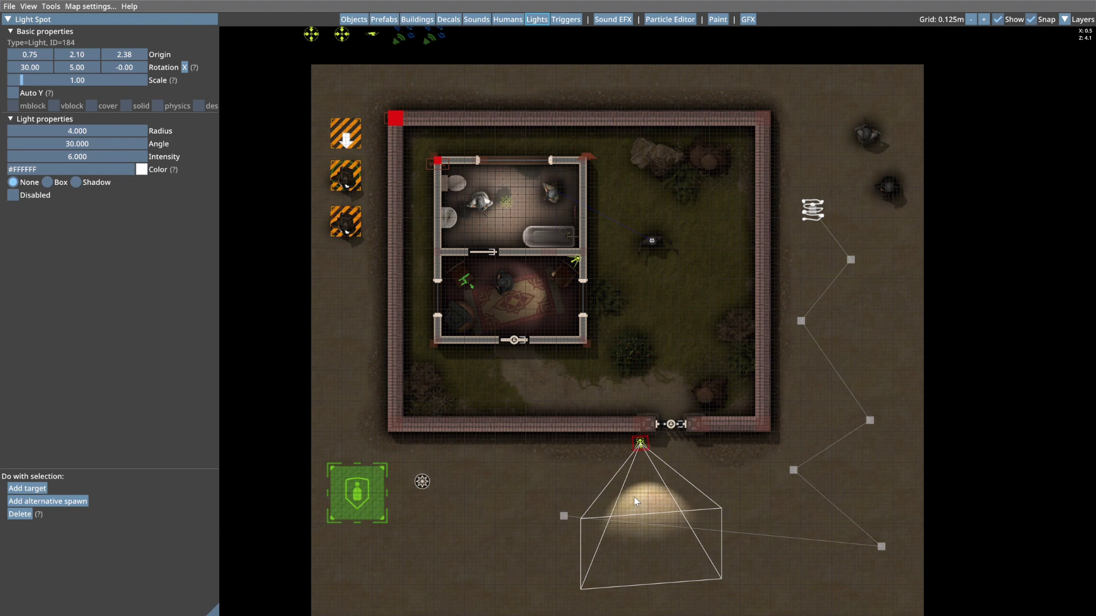
shift+scroll(633, 501, up, 1)
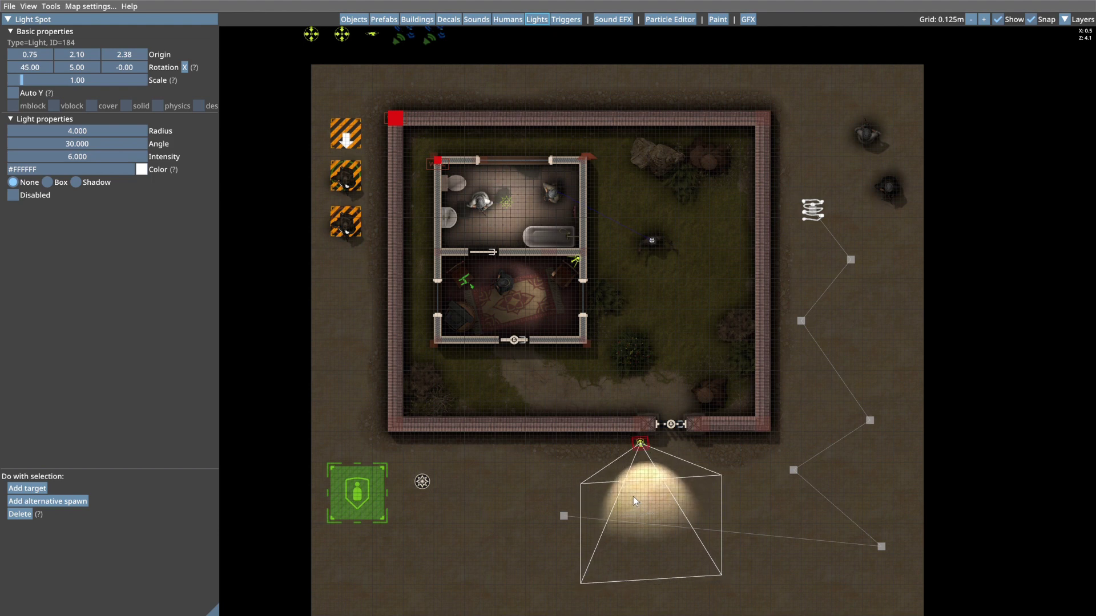
click(731, 482)
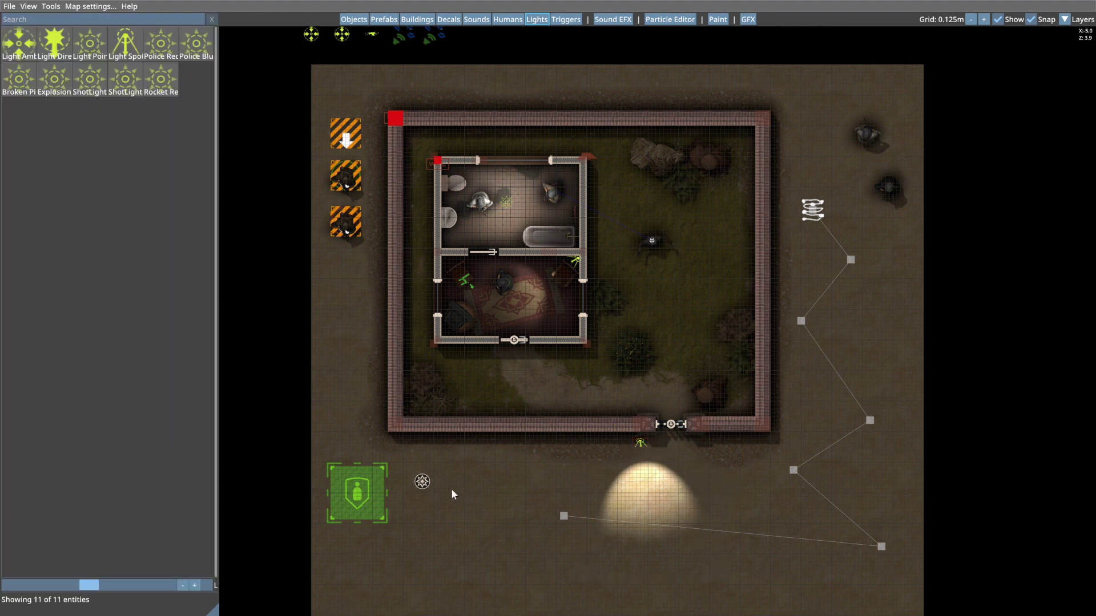
Add the Light Spot as a target of the Trigger beside the RescueZone, and set the light to Disabled.
click(423, 483)
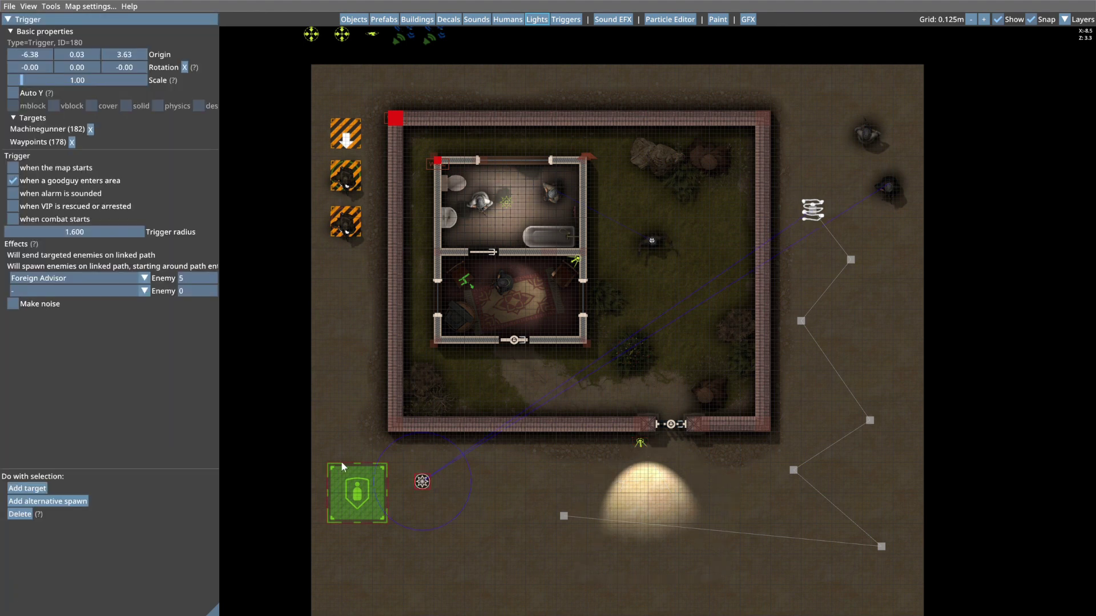
click(33, 489)
click(640, 444)
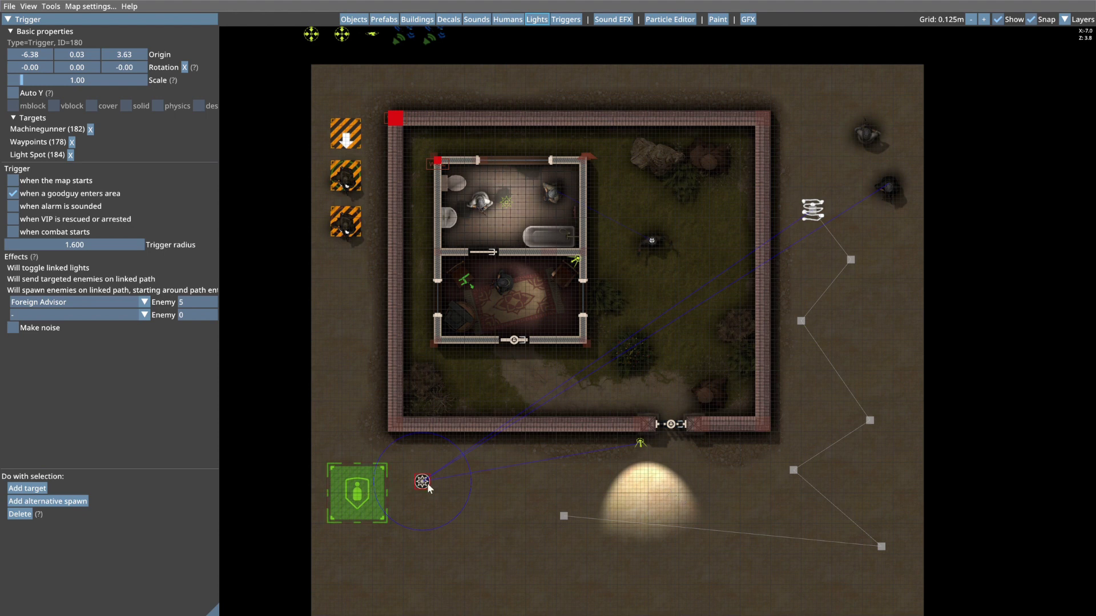
click(641, 446)
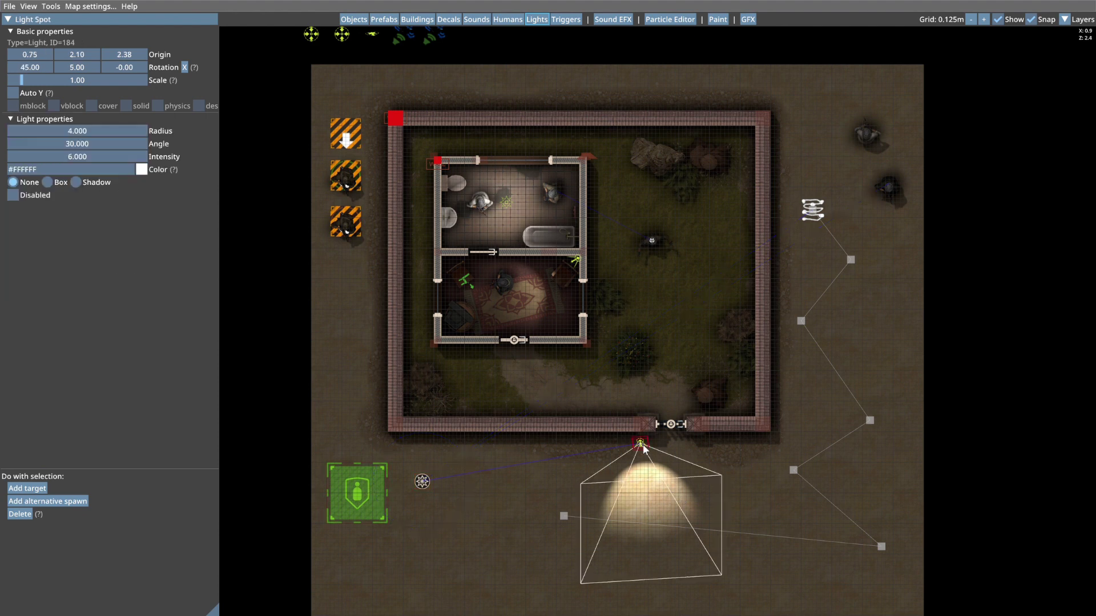
click(13, 196)
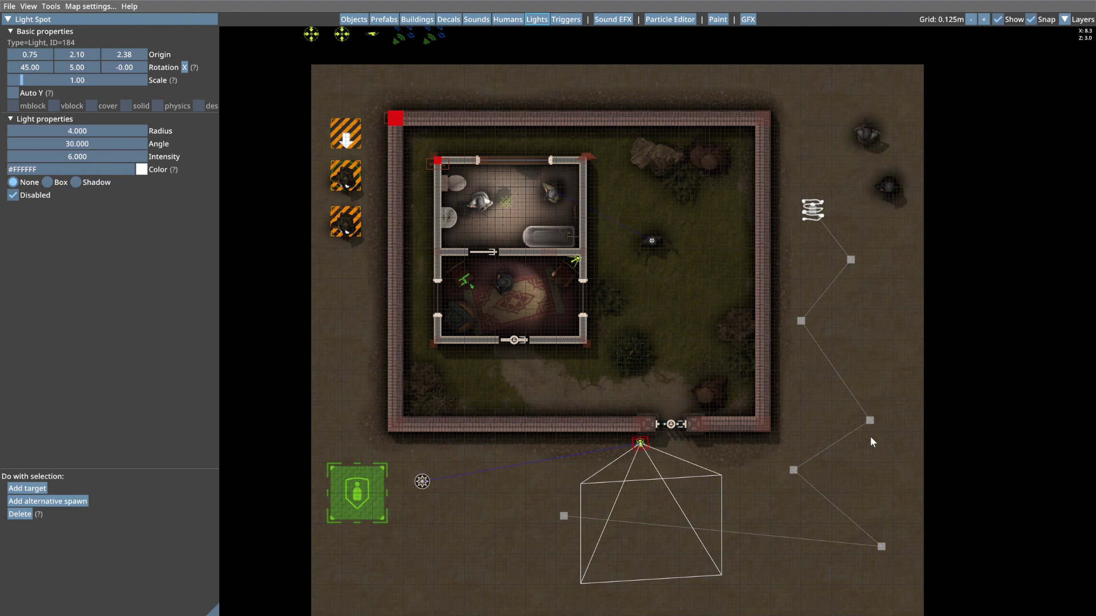
Save the Tutorial map and launch it in test mode.
click(9, 6)
click(16, 43)
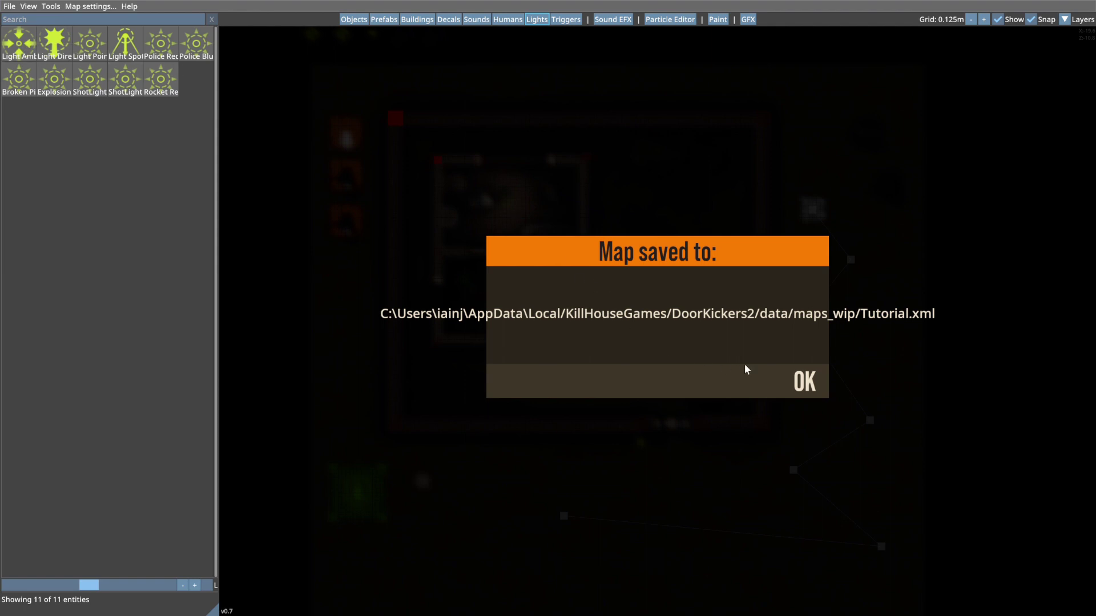
click(791, 383)
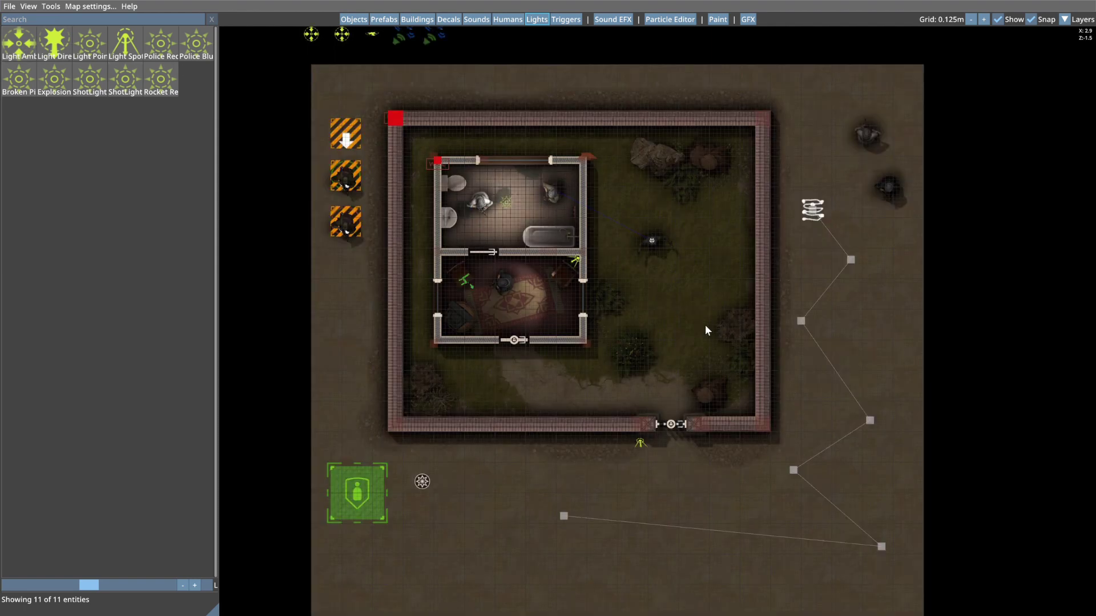
key(F5)
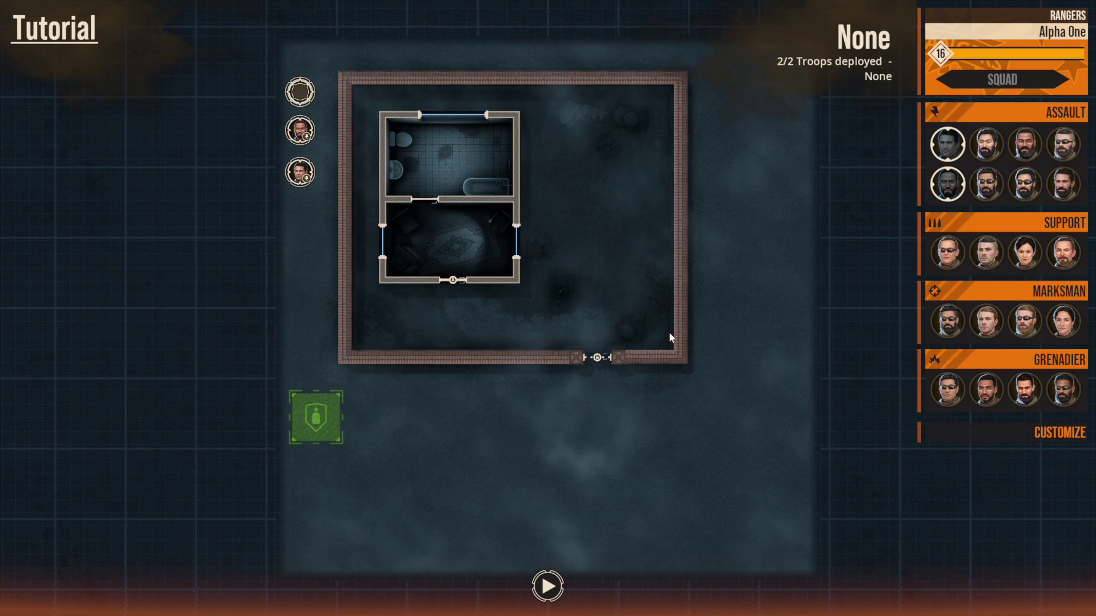
Start the mission, route both troops past the RescueZone into the trigger area with an action waypoint near each start, and run the plan.
key(space)
mouse_move(305, 176)
mouse_down()
mouse_move(303, 244)
mouse_move(345, 379)
mouse_move(393, 383)
mouse_up()
mouse_move(294, 132)
mouse_down()
mouse_move(303, 365)
mouse_move(418, 411)
mouse_move(393, 383)
mouse_move(427, 390)
mouse_up()
click(297, 223)
click(249, 152)
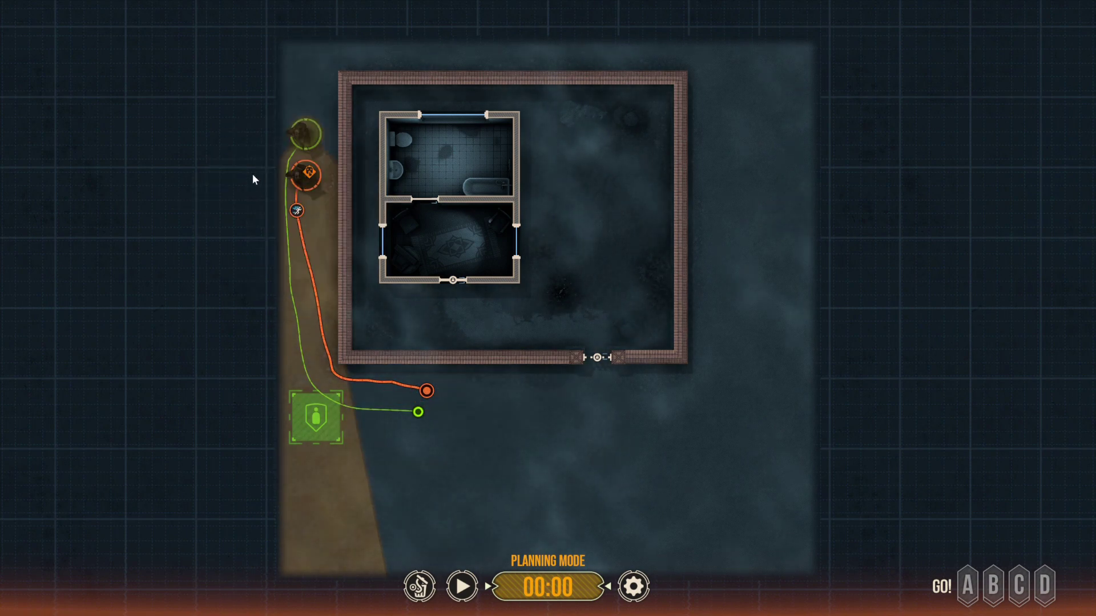
click(286, 155)
click(252, 122)
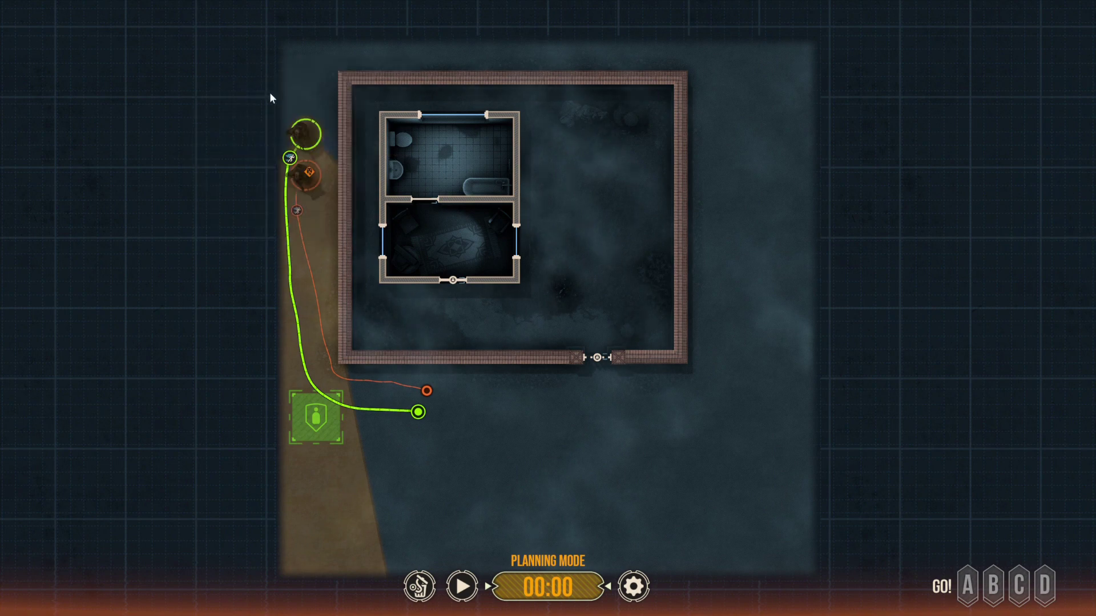
key(space)
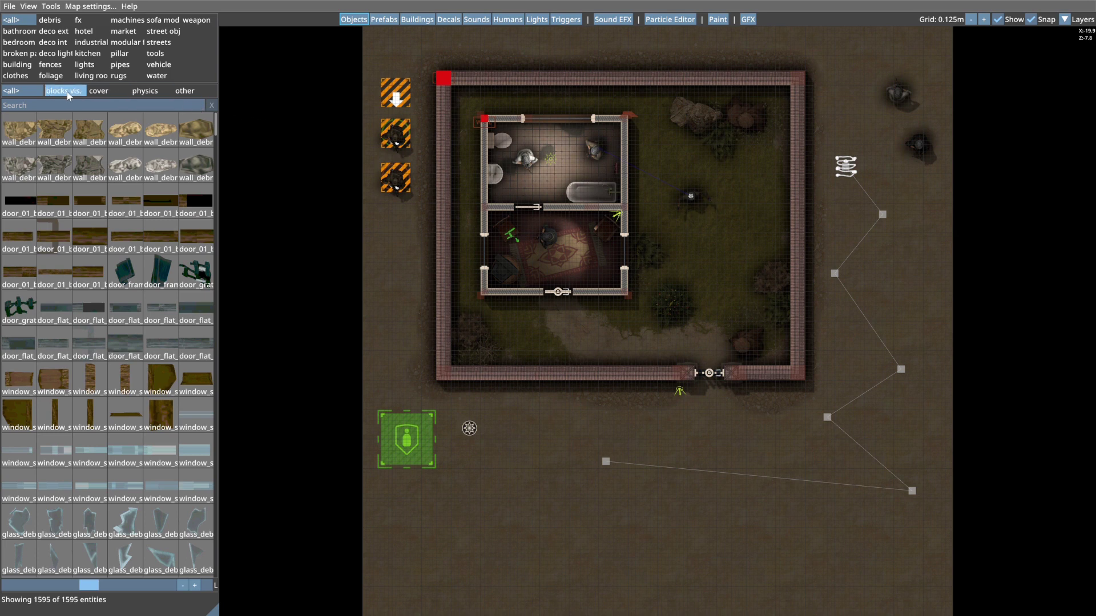
Draw a closed four-sided Map Edge around the playable area from X -9.88, Z -9.50, and pull its corner near the last waypoint outward.
click(402, 23)
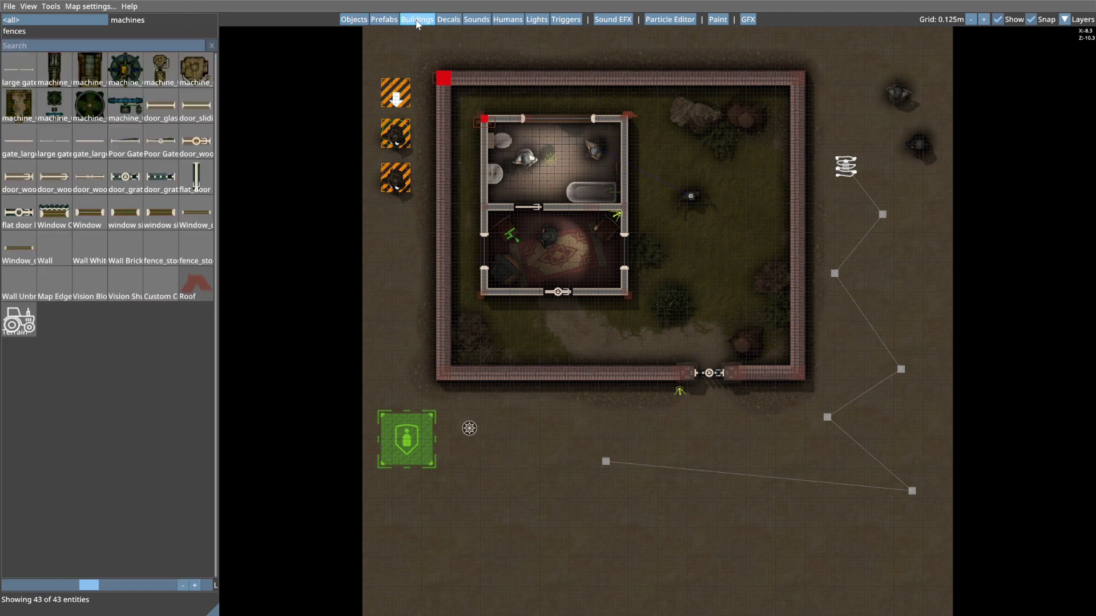
click(62, 280)
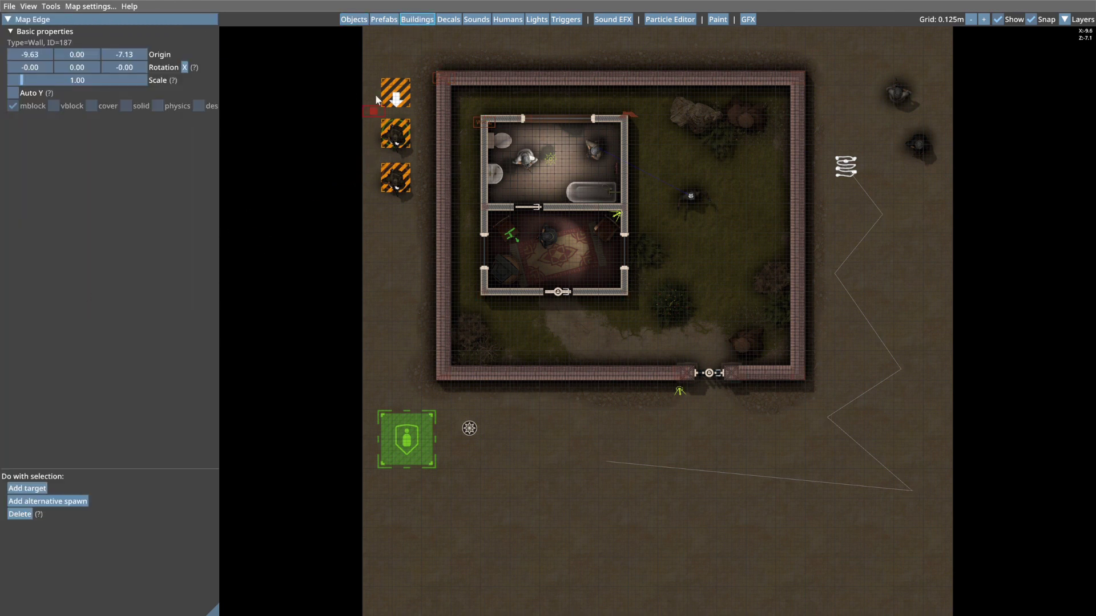
mouse_move(367, 42)
mouse_down()
mouse_move(342, 413)
mouse_move(367, 507)
mouse_up()
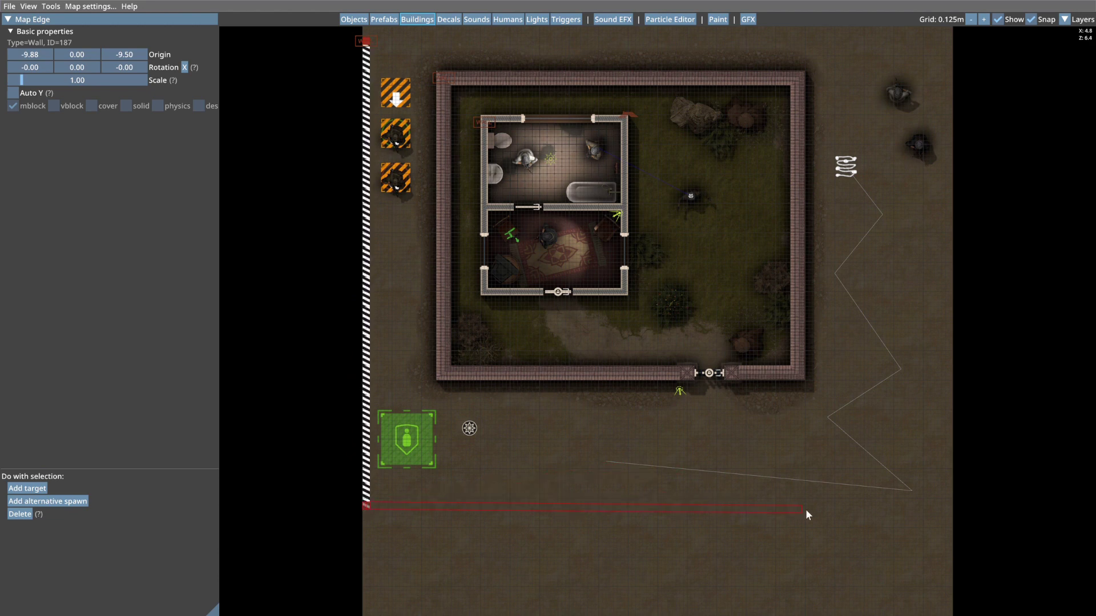
click(905, 508)
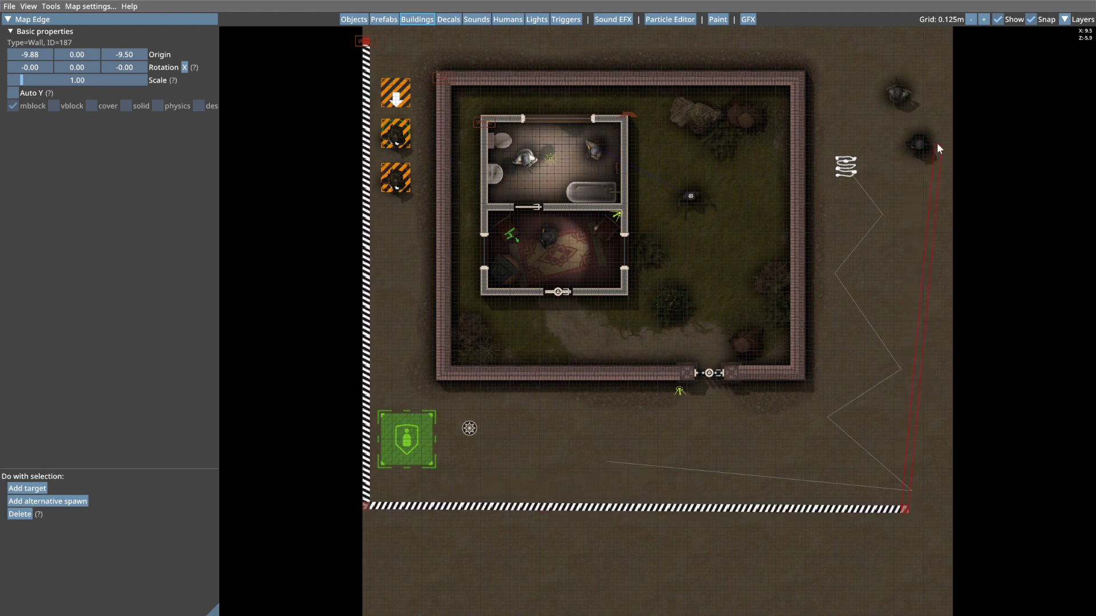
click(931, 52)
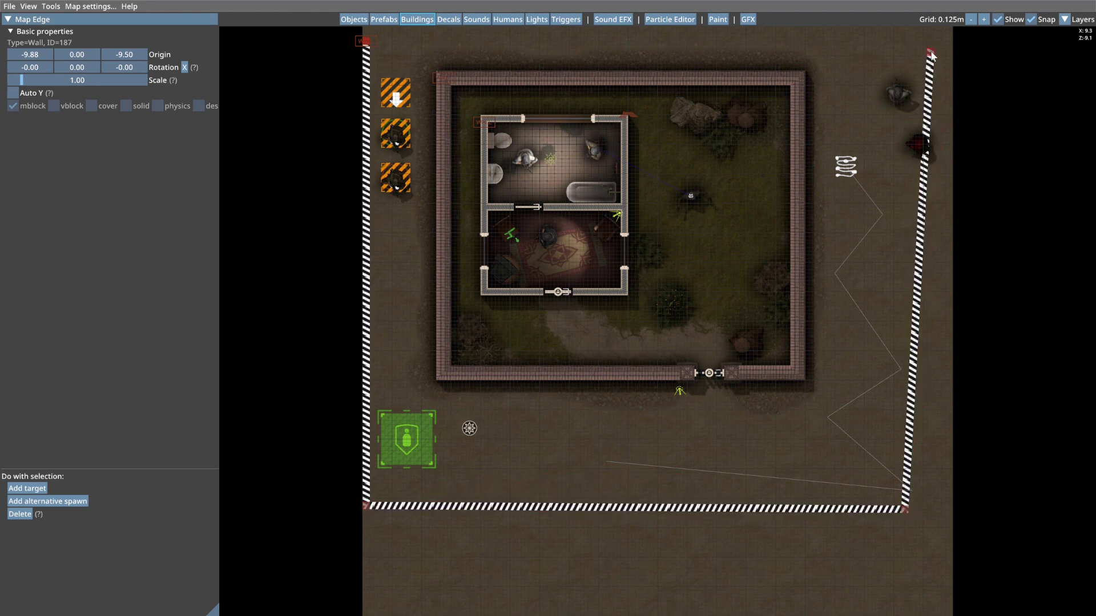
click(372, 39)
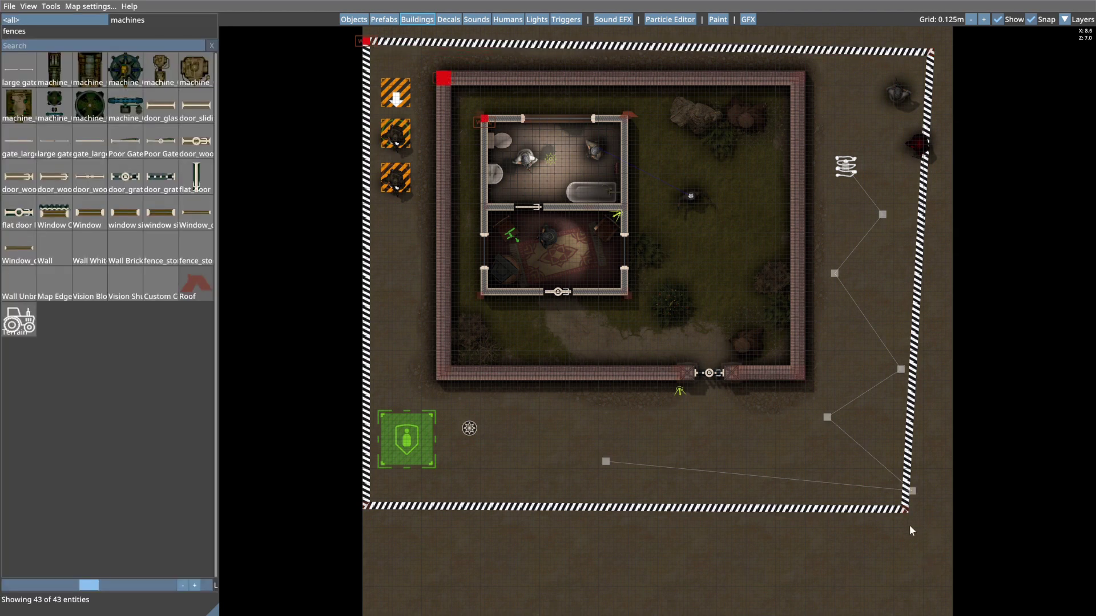
drag(905, 512, 938, 515)
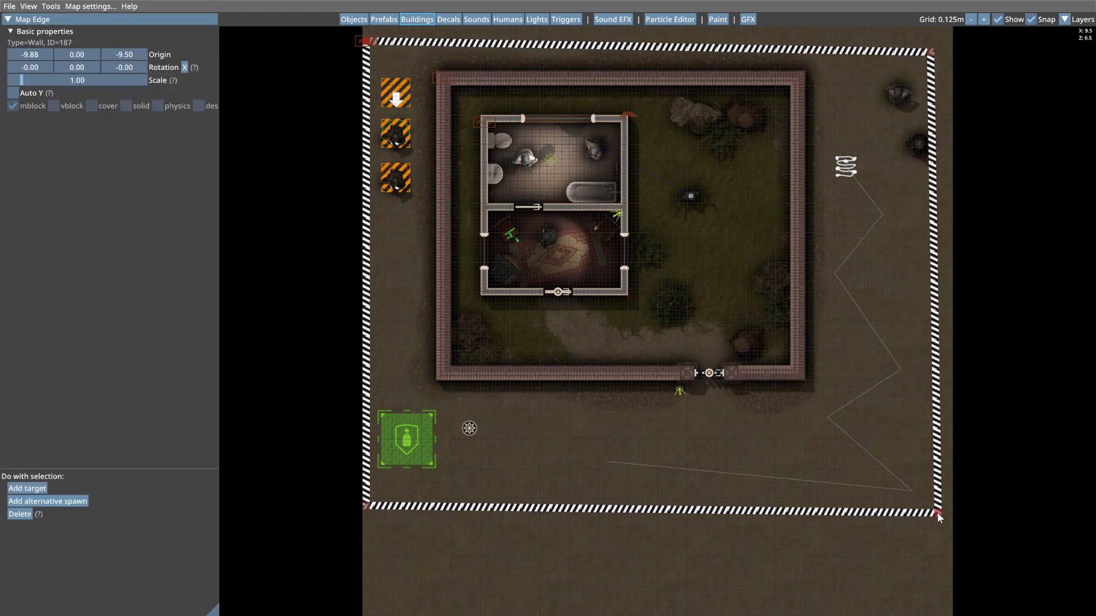
click(662, 428)
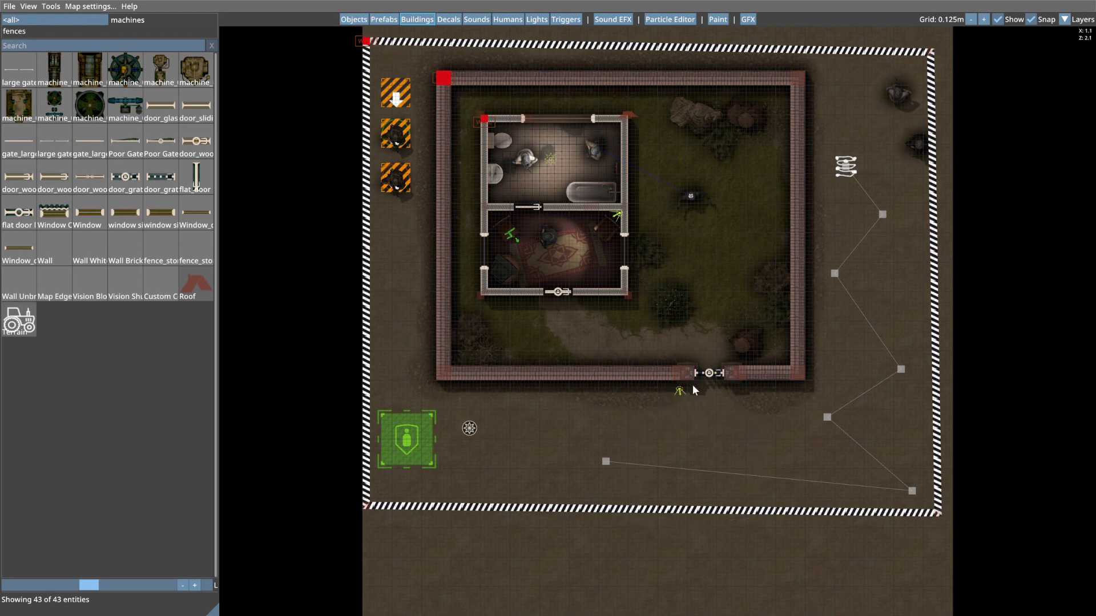
Sketch a small Map Edge around the fence gate, and delete both it and the outer Map Edge.
click(52, 290)
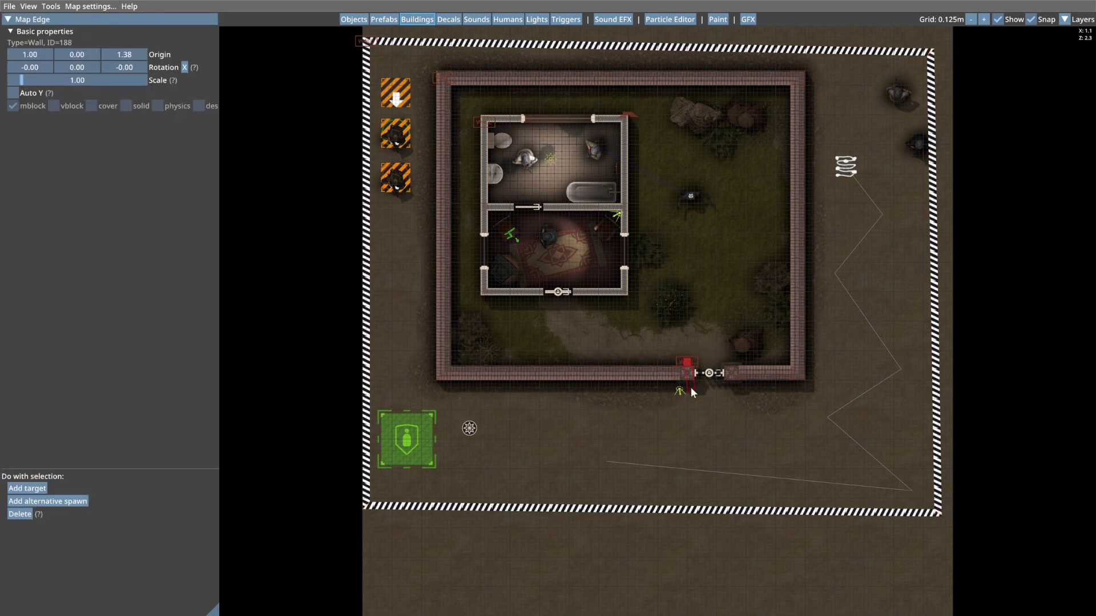
mouse_move(691, 387)
mouse_down()
mouse_move(735, 384)
mouse_move(690, 358)
mouse_move(687, 386)
mouse_up()
click(728, 353)
click(746, 408)
click(682, 361)
key(Delete)
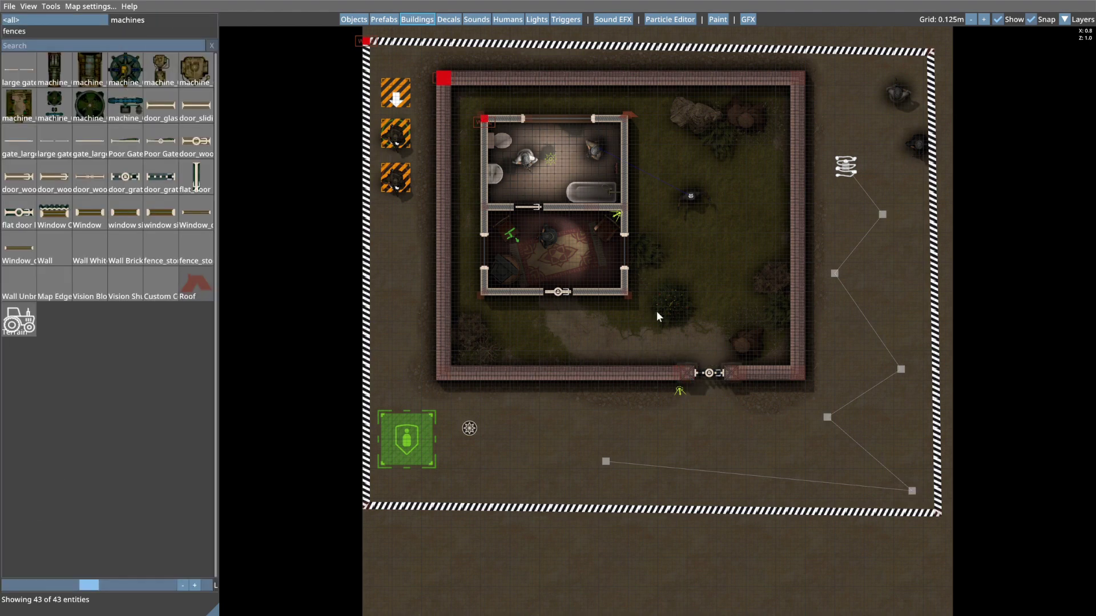
click(361, 45)
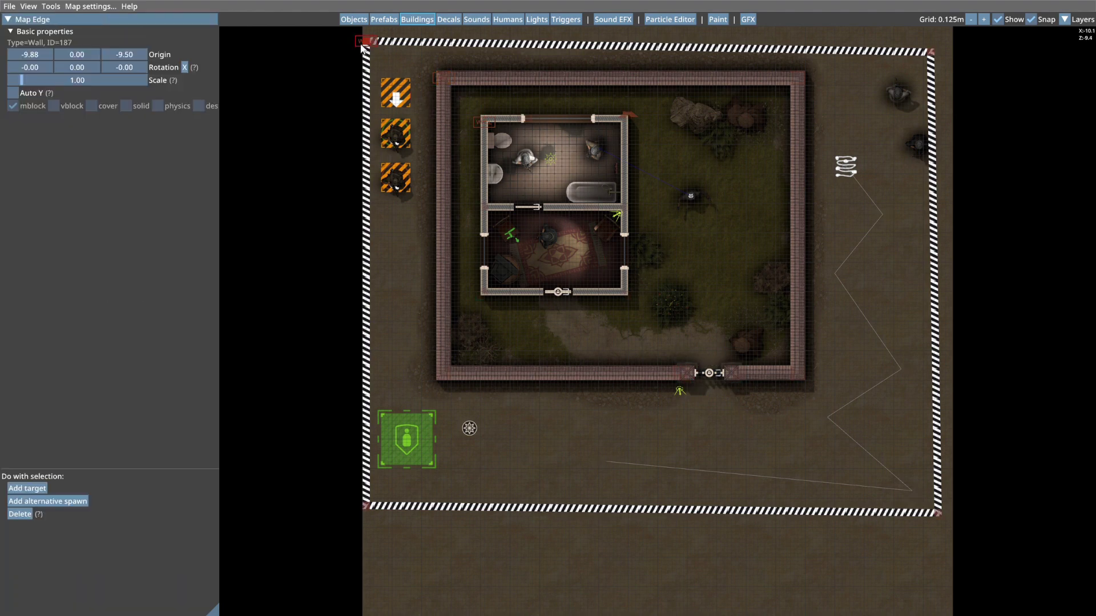
key(Delete)
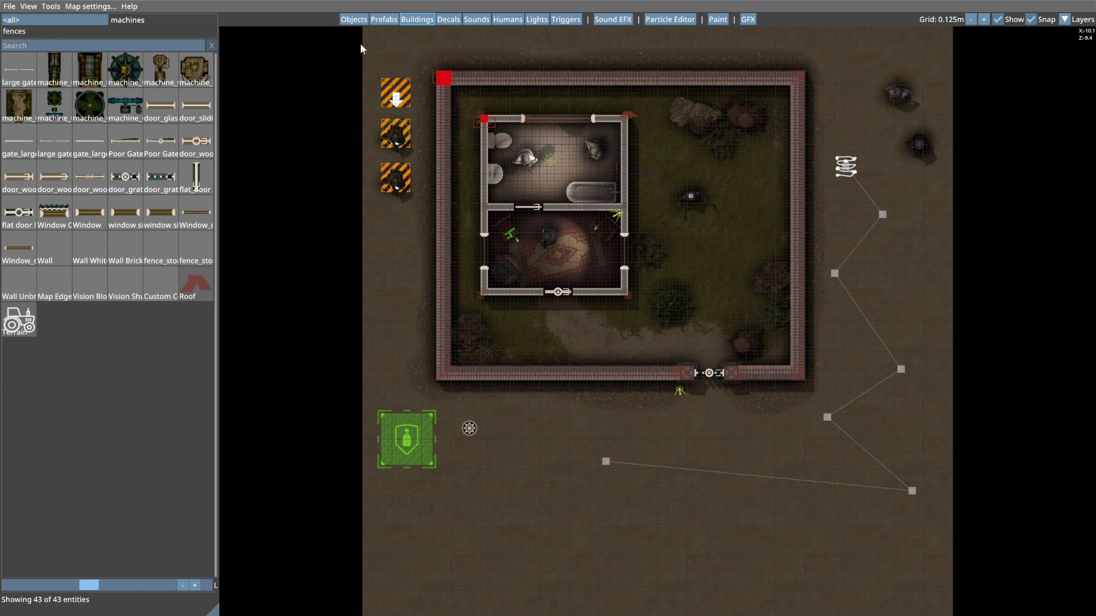
Draw a four-cornered Terrain covering the whole compound, and move its origin to X -8.25, Z -6.13.
drag(22, 322, 366, 56)
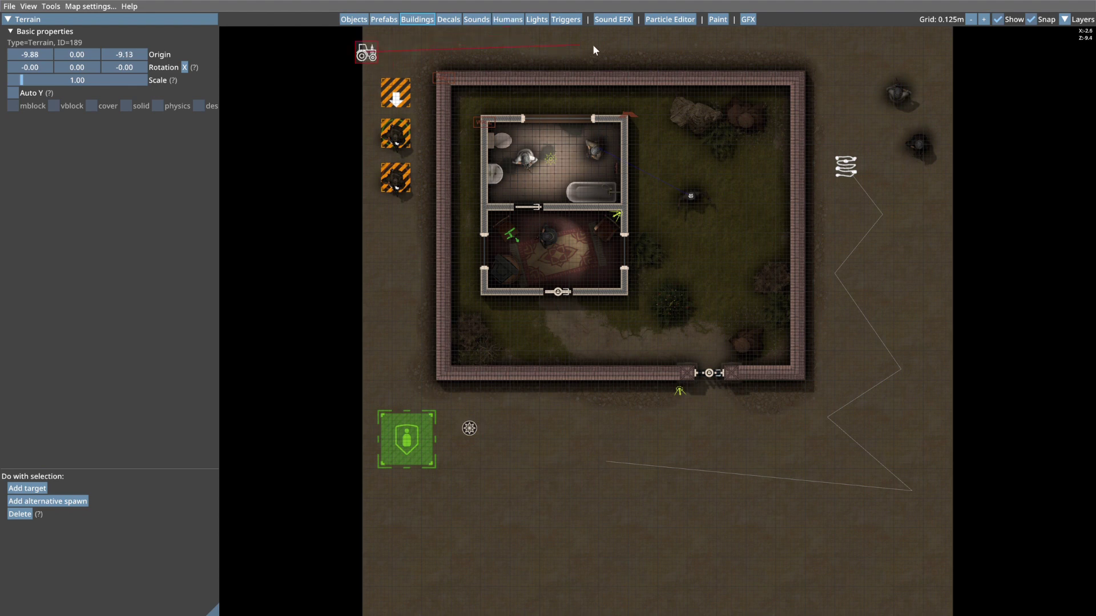
click(942, 59)
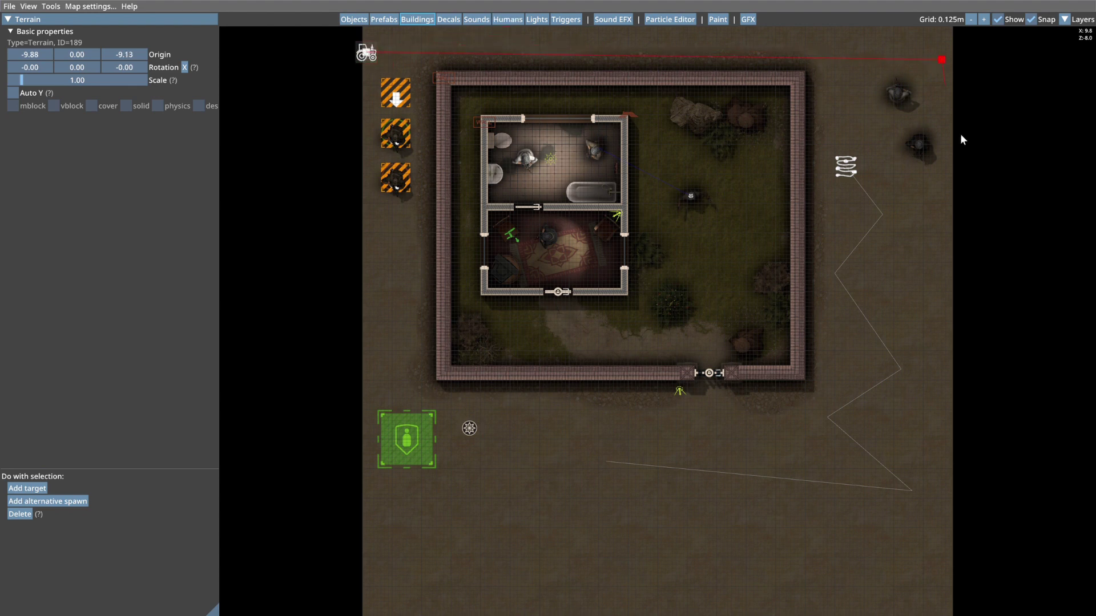
click(941, 543)
click(377, 509)
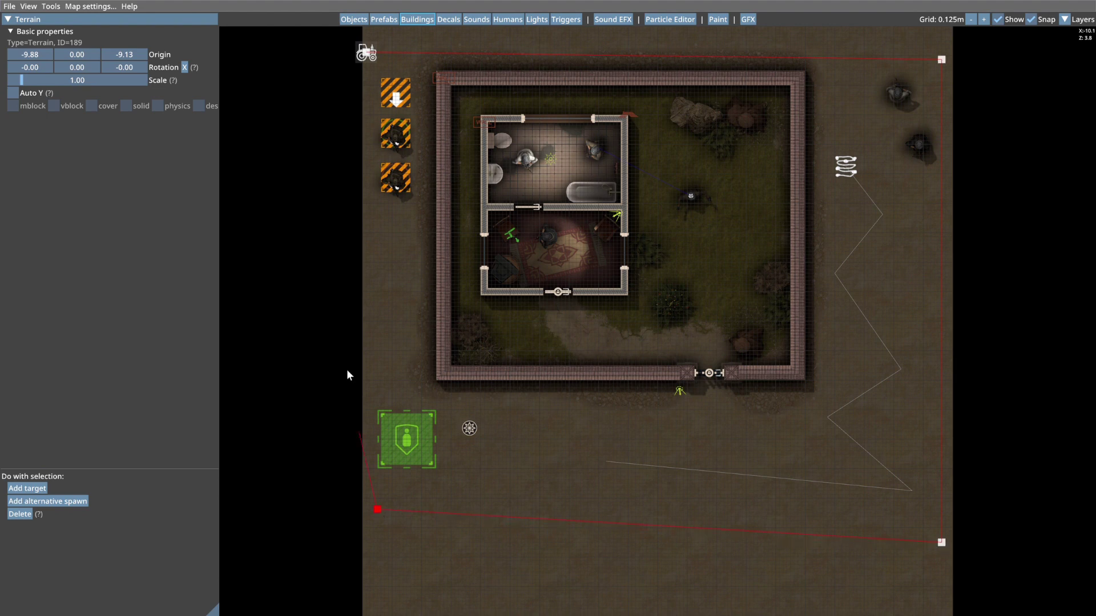
click(367, 55)
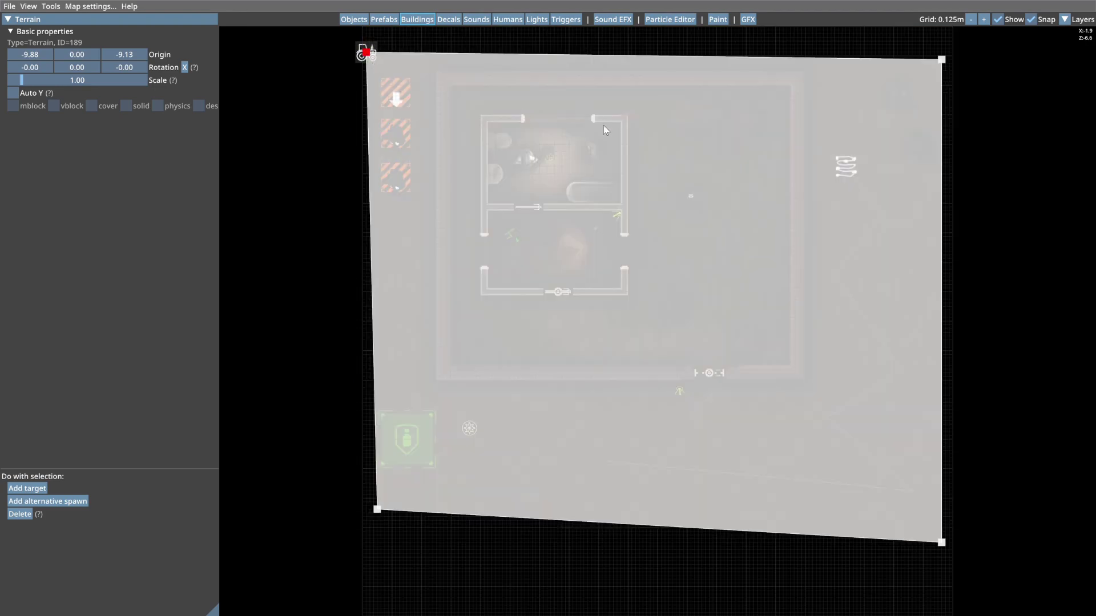
click(547, 44)
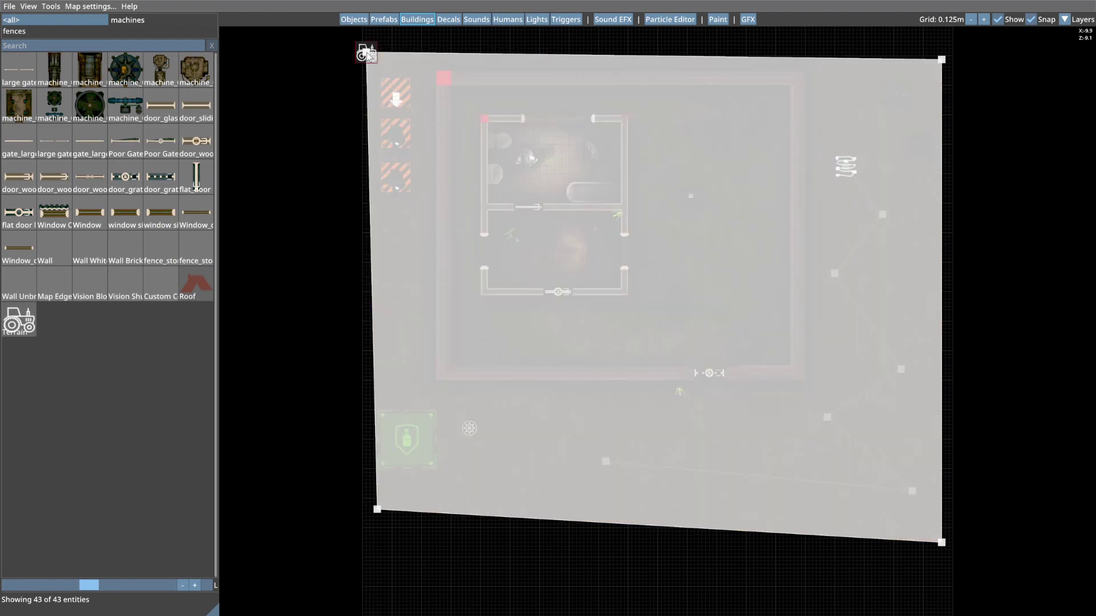
drag(367, 56, 414, 142)
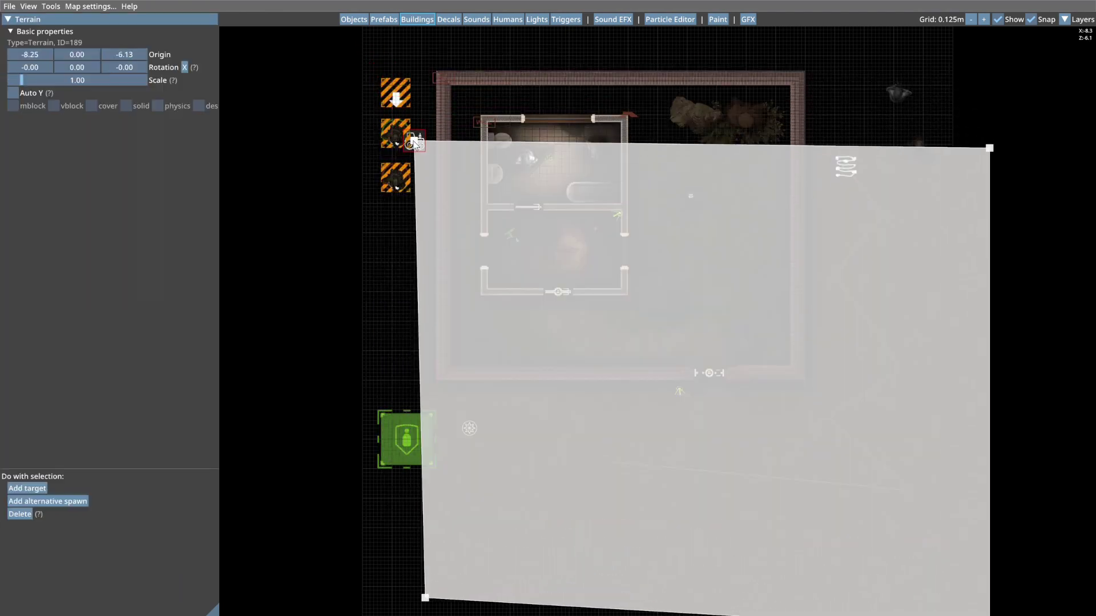
Pull the Terrain's two upper corners outward, with its origin at X -9.50, Z -8.38, and delete the Terrain.
click(659, 56)
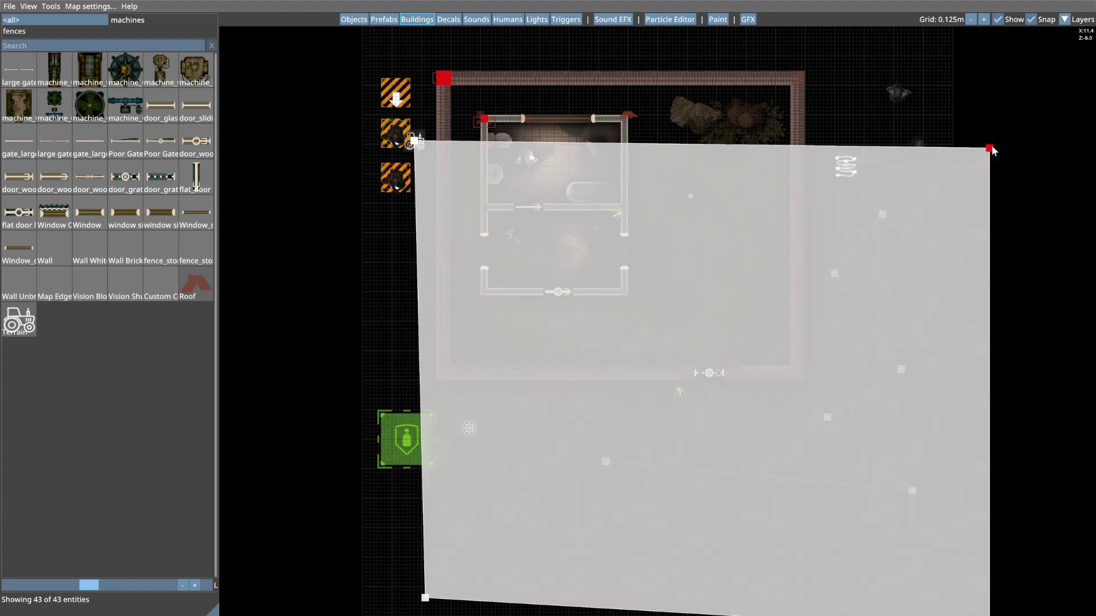
drag(990, 148, 916, 49)
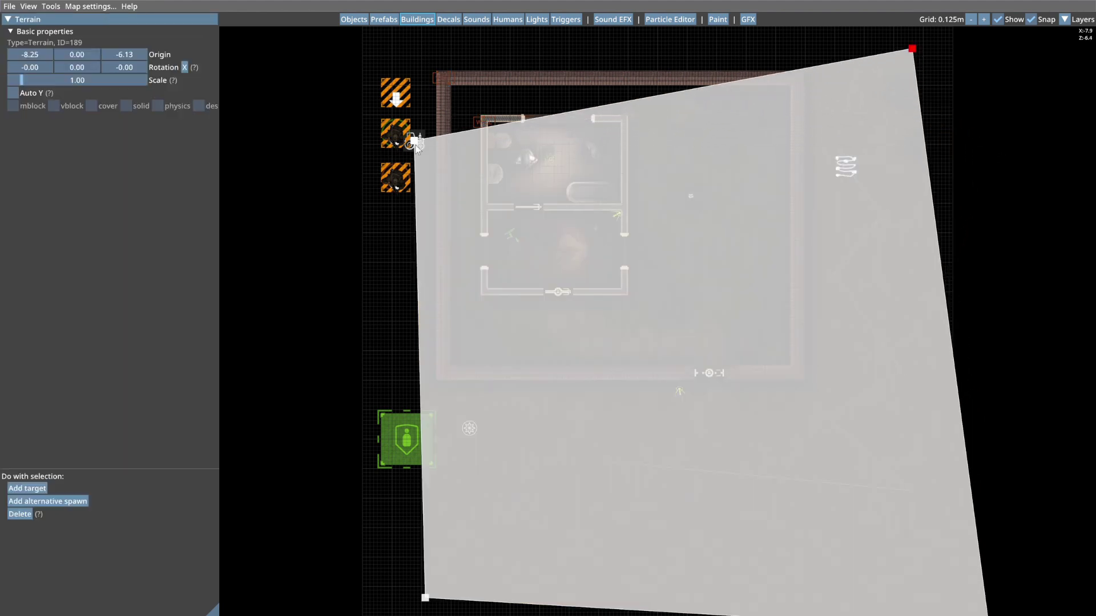
drag(416, 144, 379, 77)
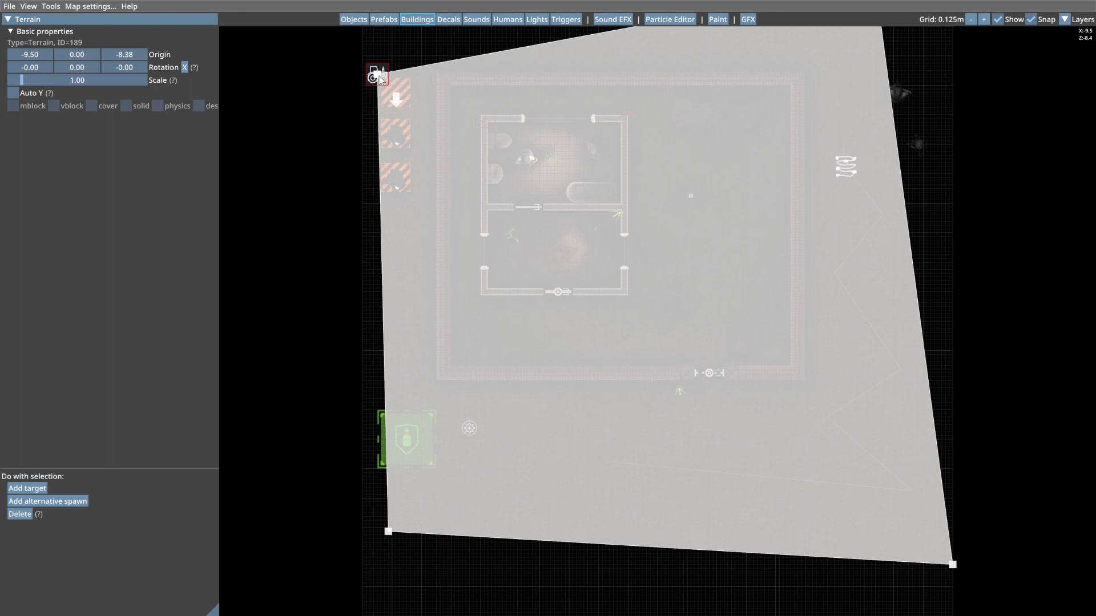
key(Delete)
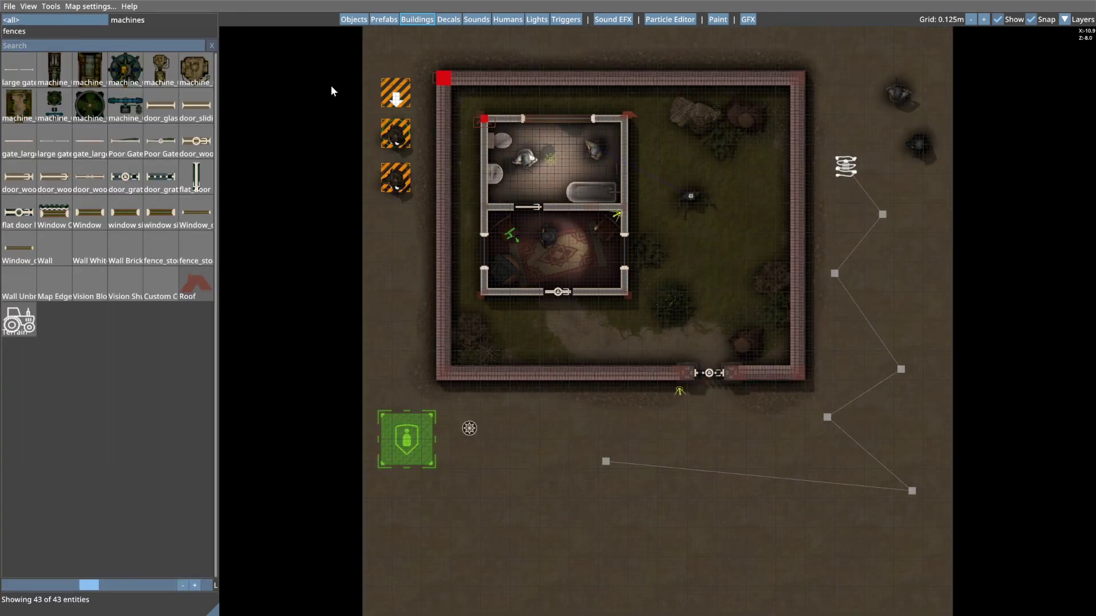
Start a new Terrain outline at X -9.88, Z -9.25, running down the map's west side and looping around a four-sided hole south of the fence.
click(19, 319)
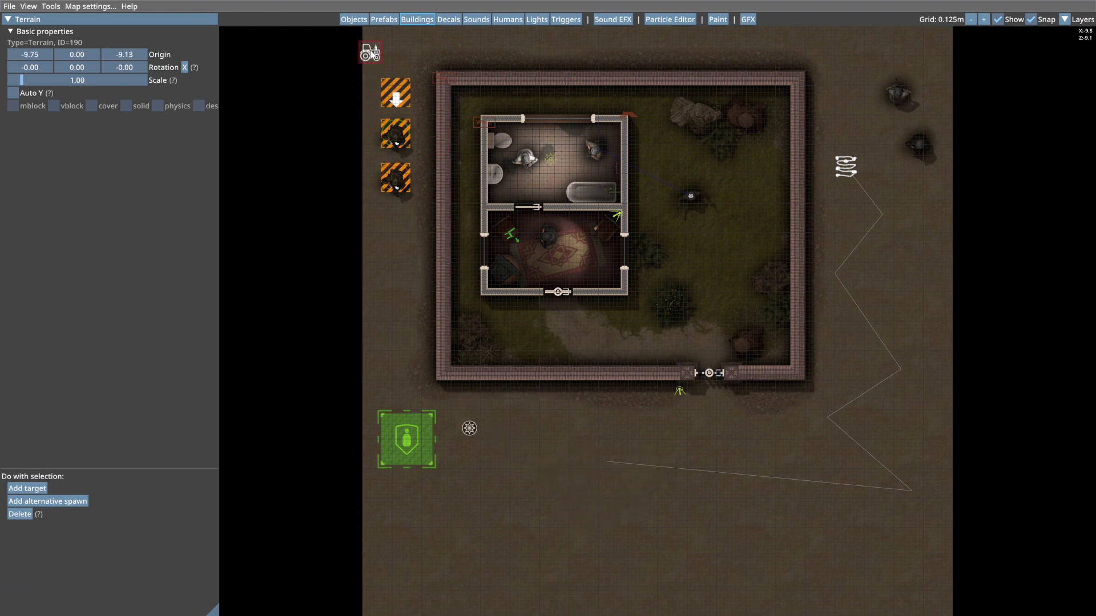
click(368, 53)
click(373, 613)
click(609, 614)
click(602, 520)
click(474, 517)
click(491, 413)
click(738, 436)
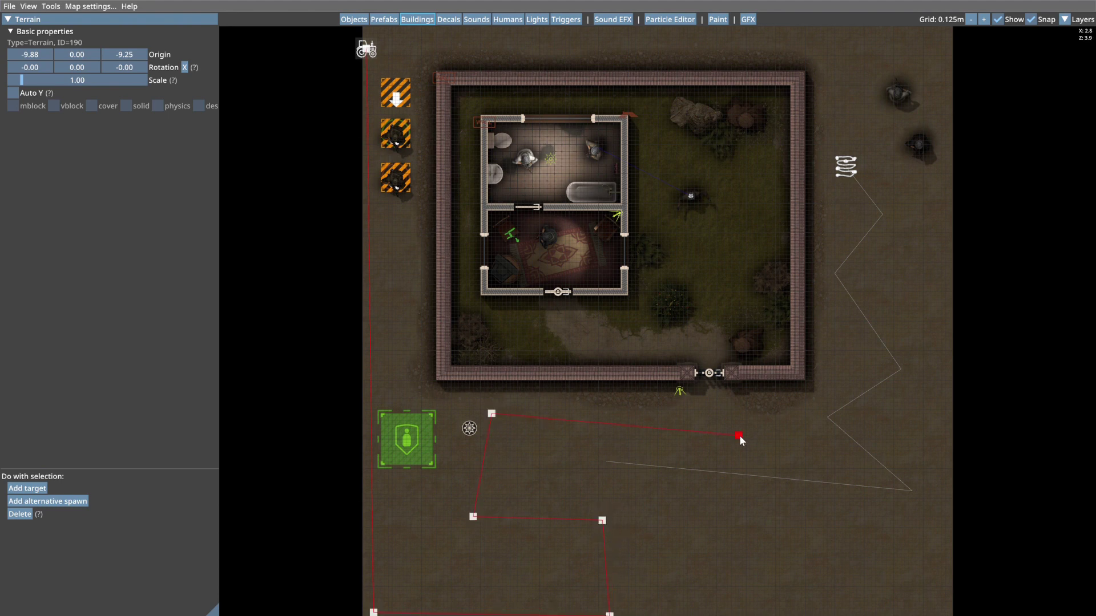
click(727, 528)
click(602, 522)
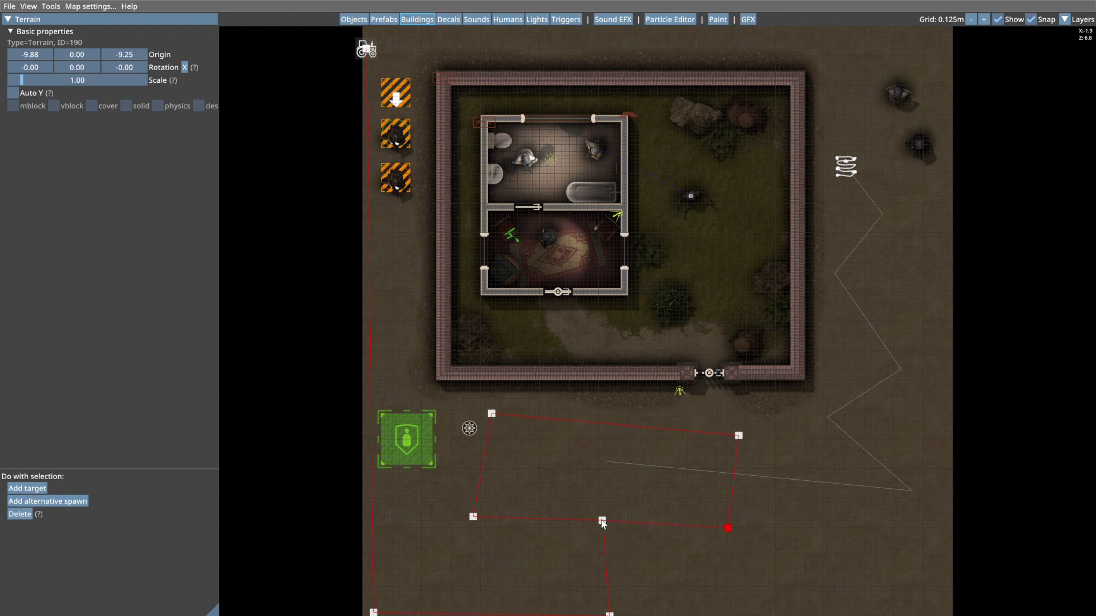
Close the Terrain outline through the map's southeast and northeast corners back to its origin, leaving the four-sided hole open.
click(609, 615)
click(953, 615)
click(953, 29)
click(365, 50)
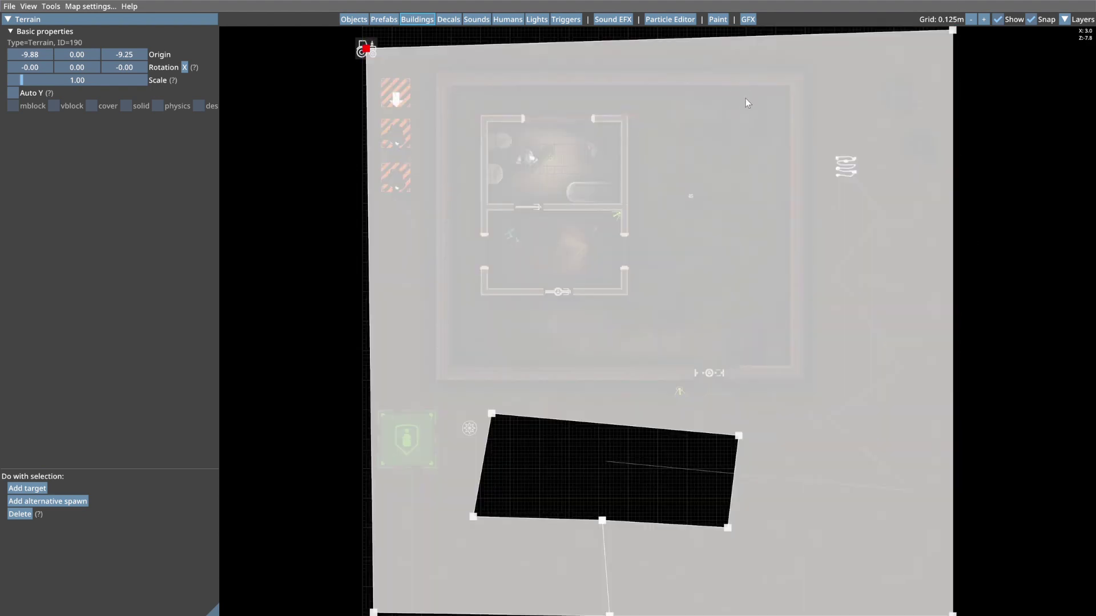
click(583, 468)
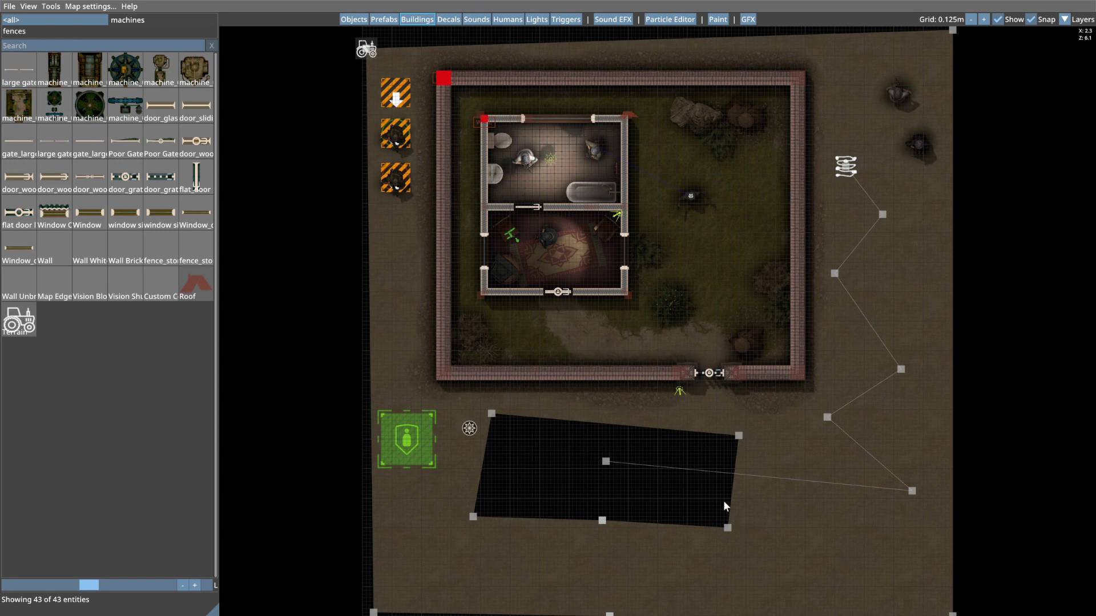
Delete the Terrain with the four-sided hole.
click(490, 414)
key(Delete)
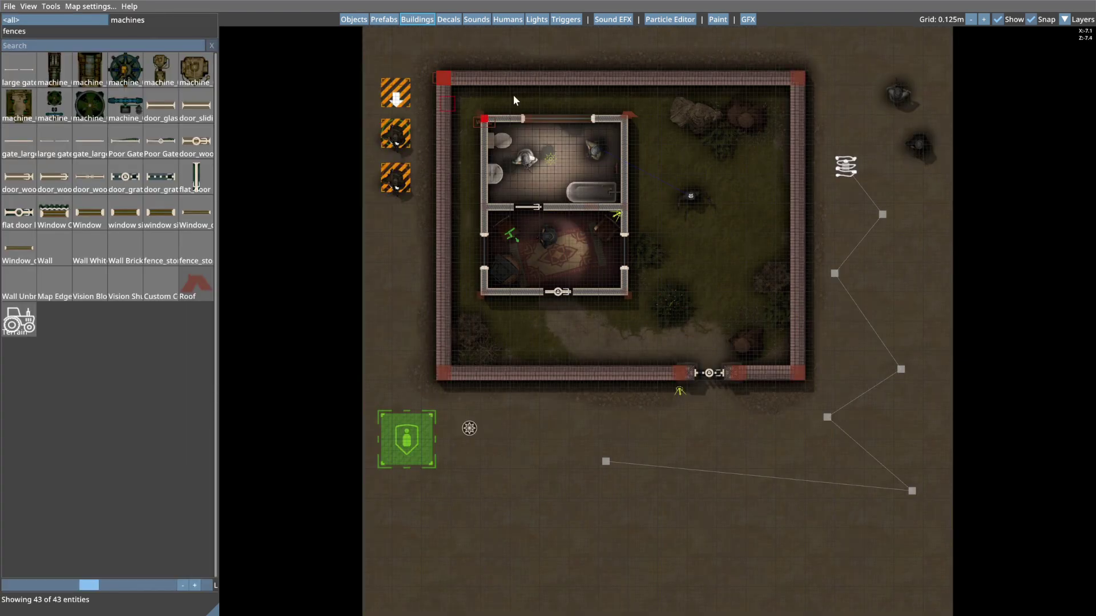
middle_drag(839, 131, 836, 223)
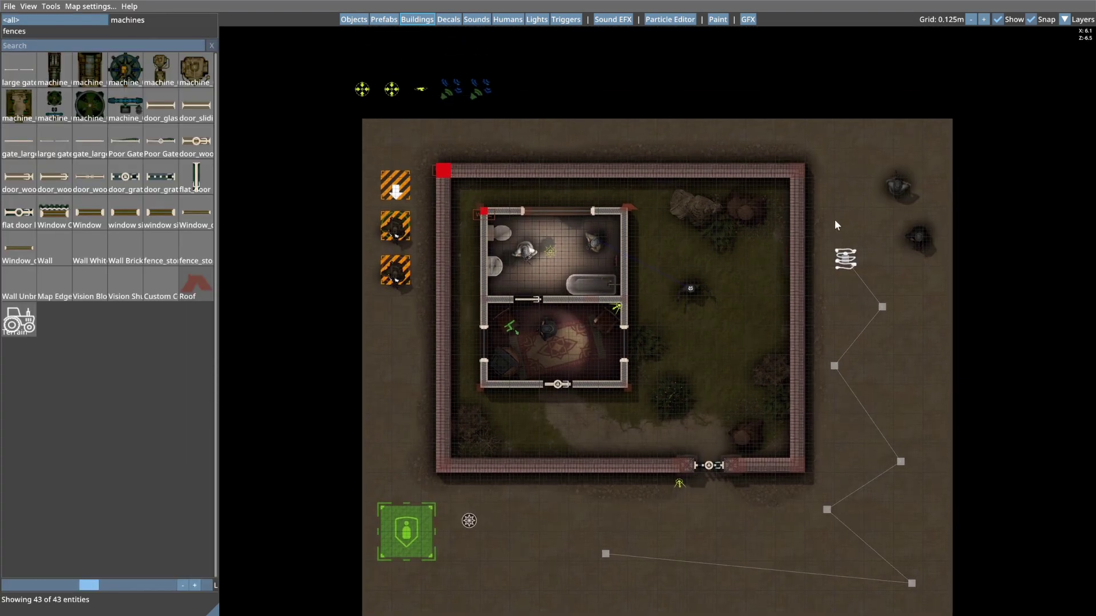